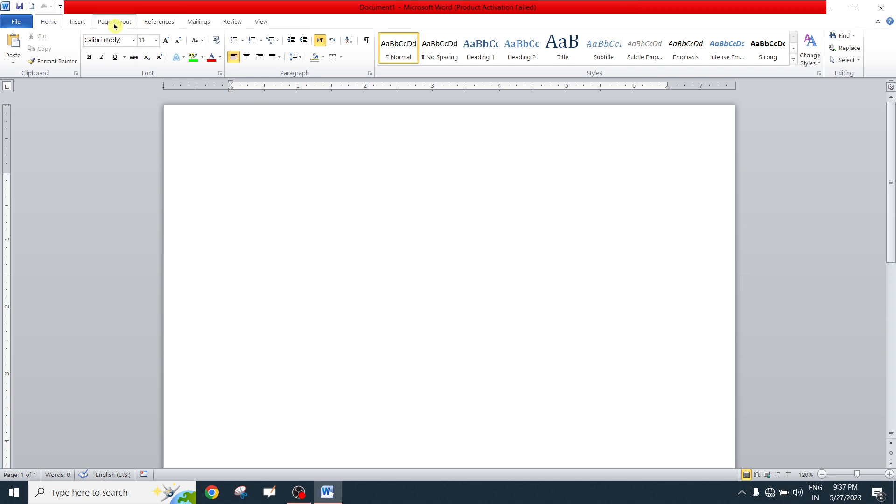
Start the Windows Magnifier and enlarge the screen view by one level to show the document's insertion commands
click(76, 22)
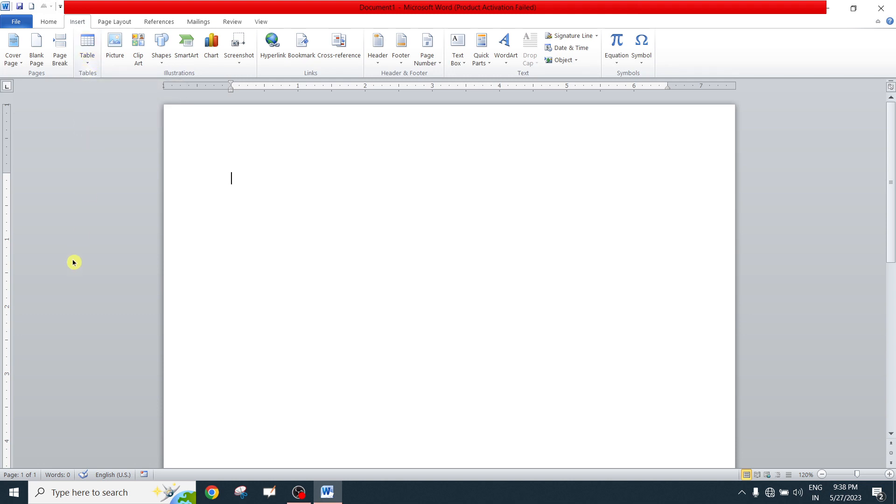
click(70, 492)
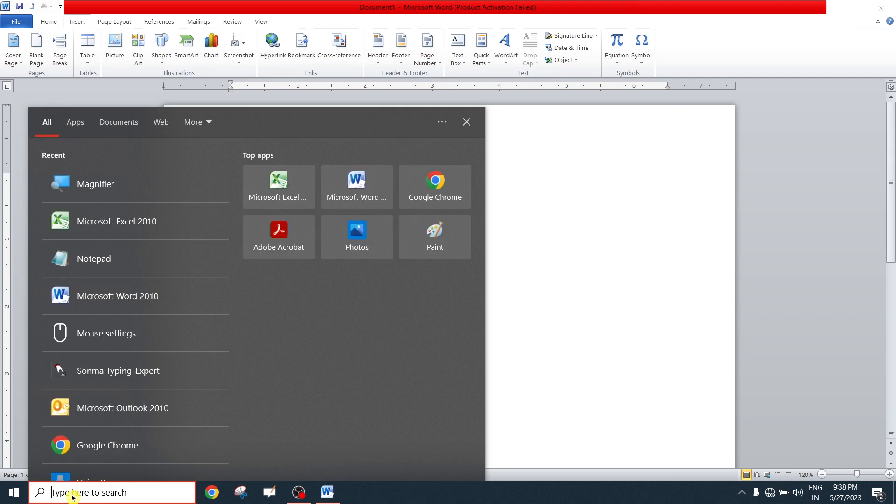
click(89, 182)
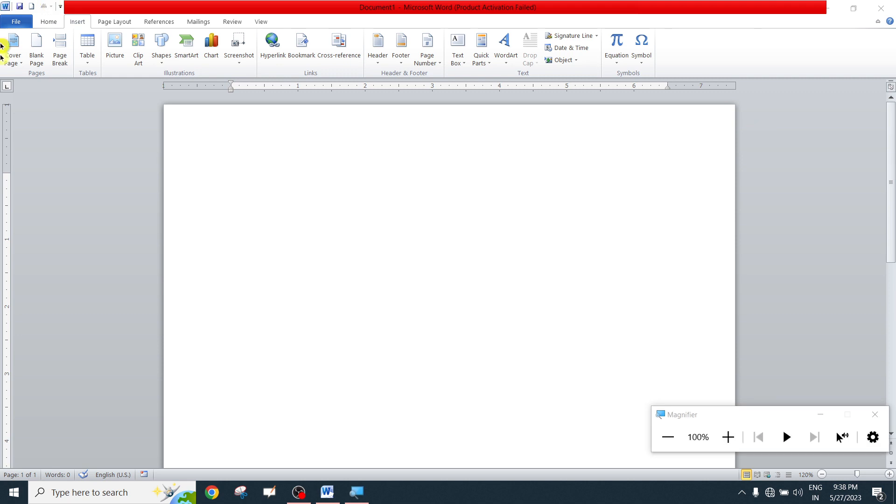
click(727, 436)
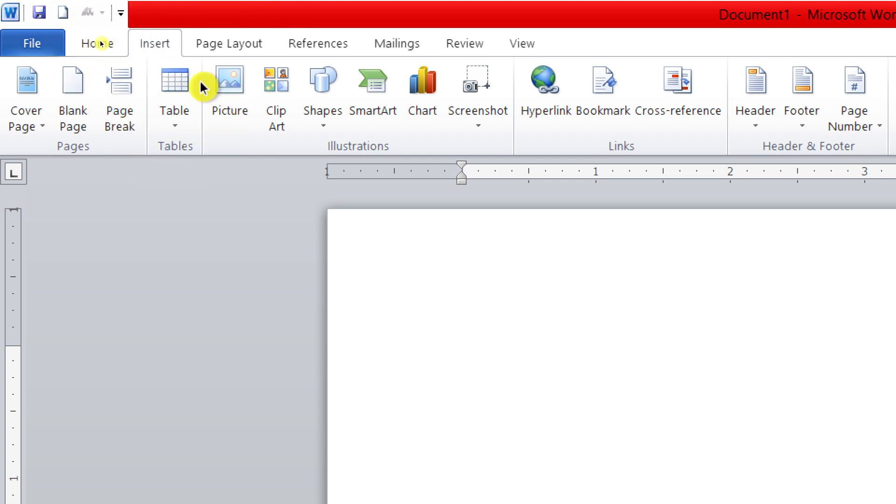
Insert a table with 10 columns and 8 rows, returning the magnification to 100%
click(178, 127)
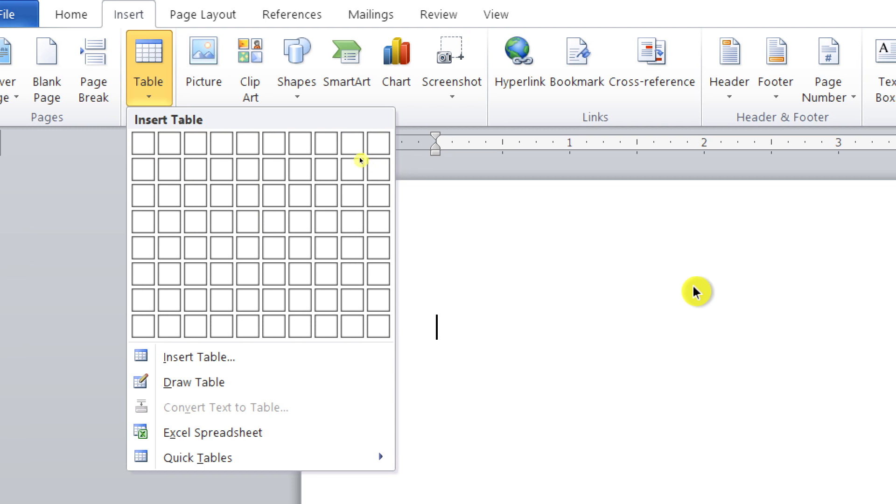
key(super+minus)
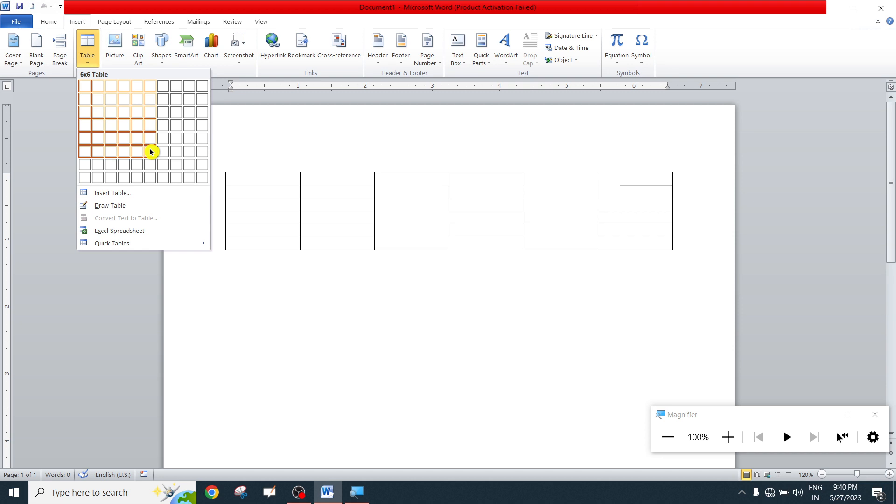
click(206, 178)
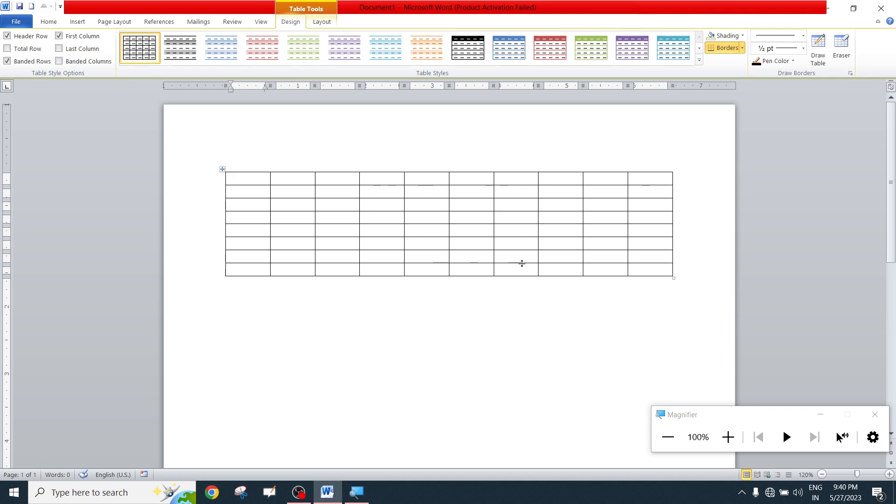
Highlight single columns of the new table and the whole document in turn to point out the table's columns
click(662, 168)
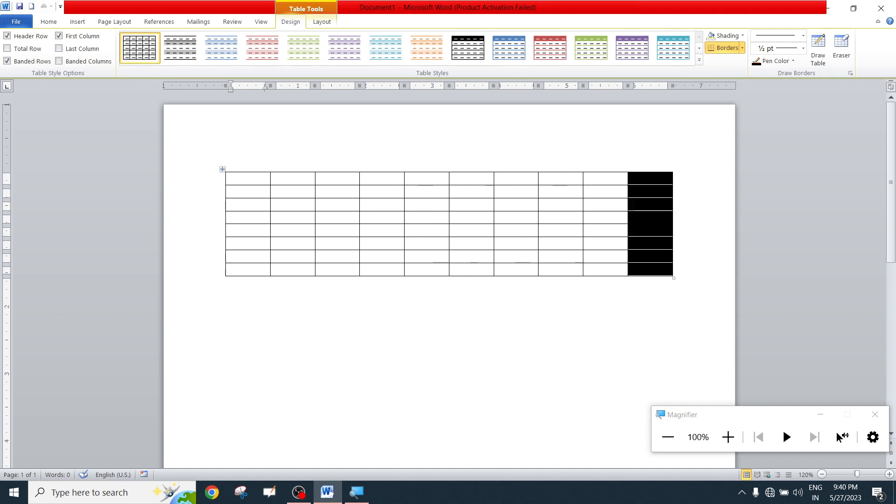
click(605, 169)
key(ctrl+a)
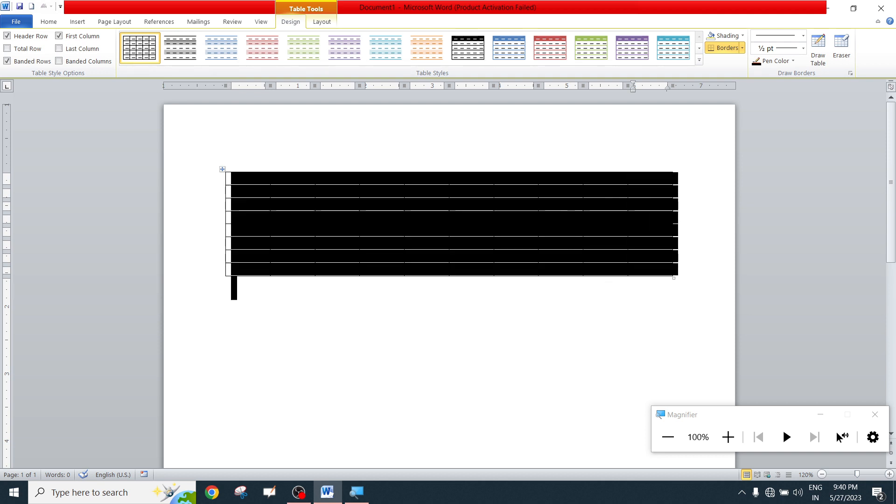
click(516, 229)
drag(543, 177, 563, 268)
drag(515, 183, 514, 264)
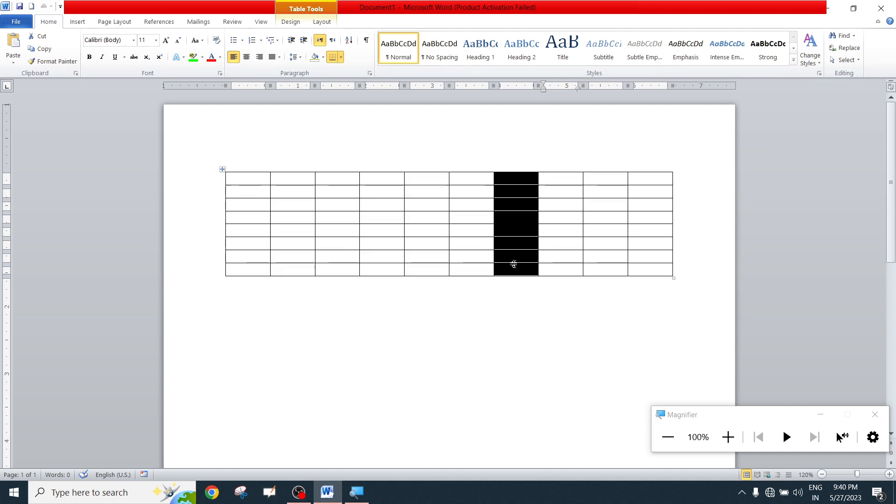
Number the cells of the table's first row from 1 to 10
click(255, 184)
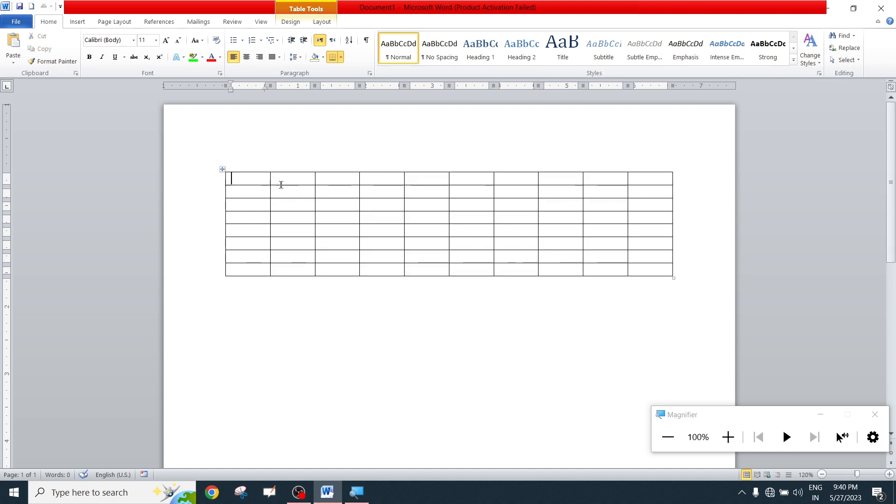
click(75, 22)
click(86, 69)
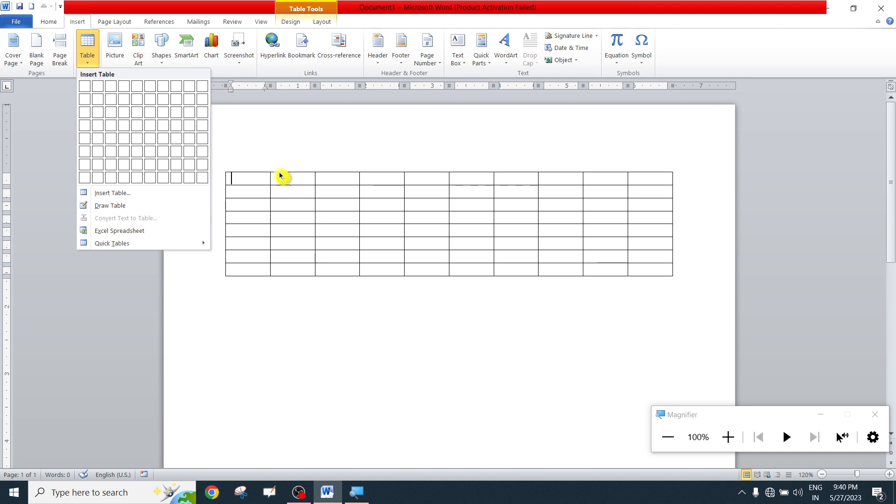
click(246, 177)
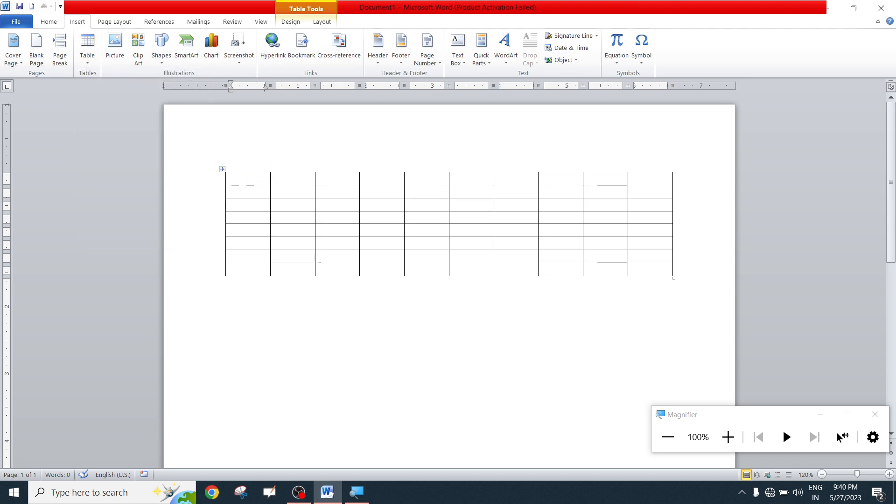
text(1)
key(Tab)
text(2)
key(Tab)
text(3)
key(Tab)
text(4)
key(Tab)
text(5)
key(Tab)
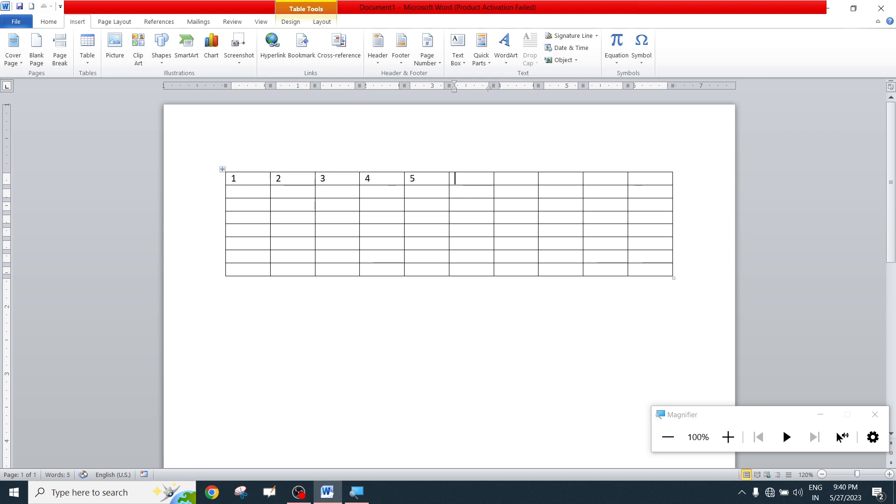
text(6)
key(Tab)
text(7)
key(Tab)
text(8)
key(Tab)
text(9)
key(Tab)
text(10)
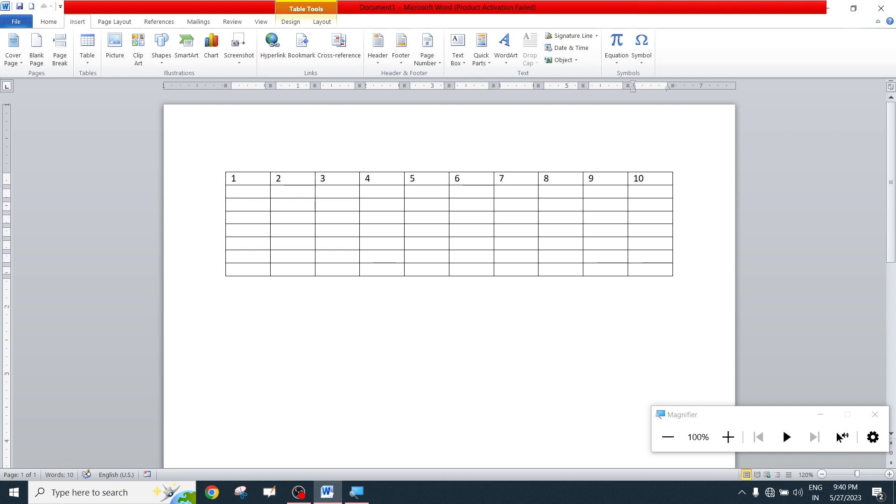
key(Tab)
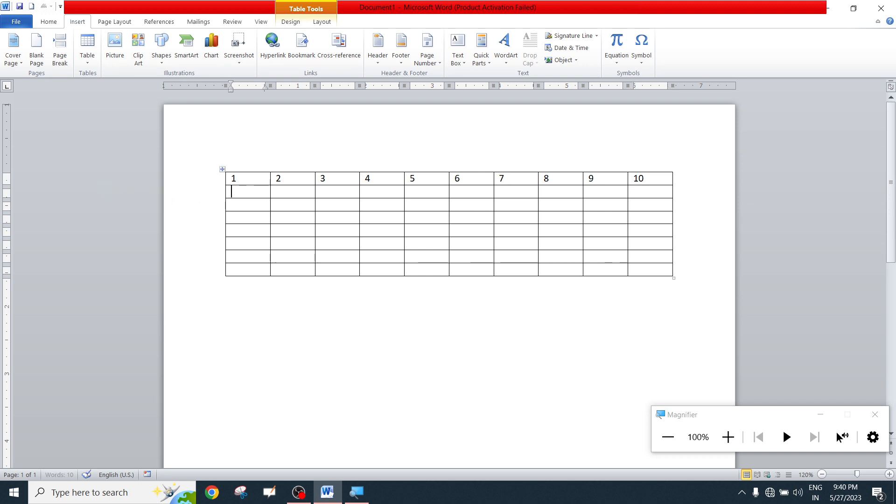
Number the remaining cells of the table's first column from 2 to 8
text(2)
key(Down)
text(3)
key(Down)
text(4)
key(Down)
text(5)
key(Down)
text(6)
key(Down)
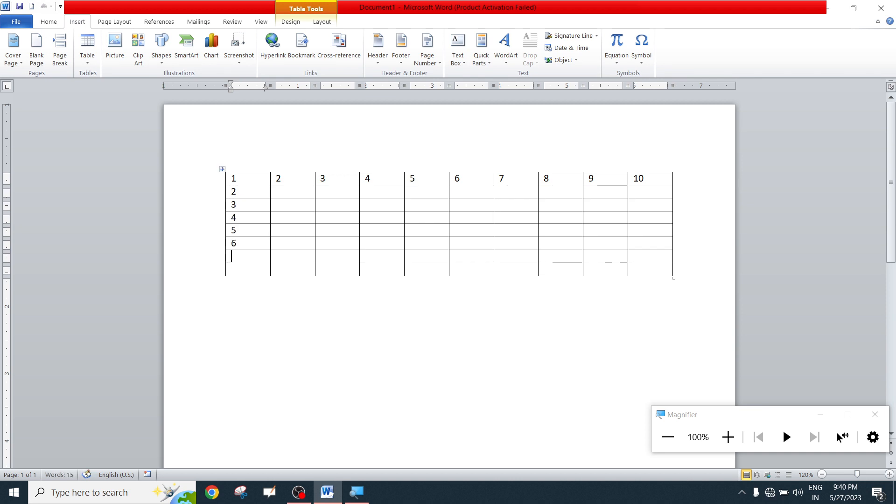
text(7)
key(Down)
text(8)
Highlight the numbered table's first column and then all of its cells
click(94, 65)
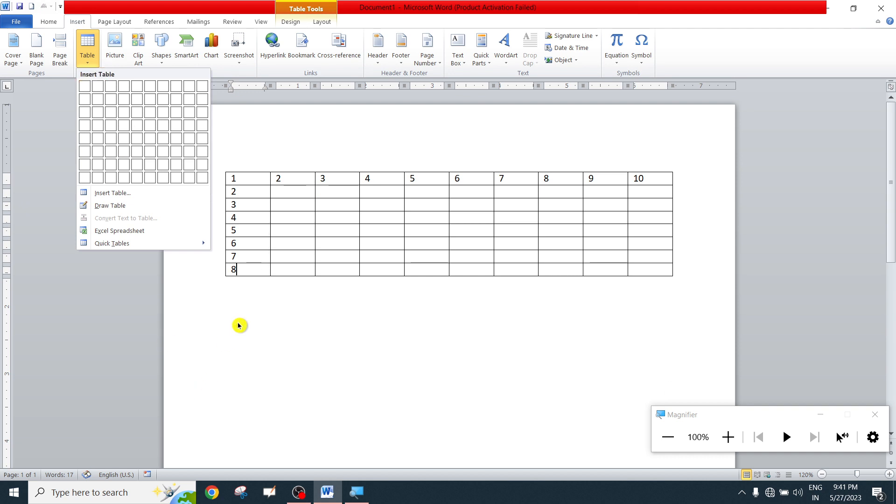
click(248, 291)
click(235, 284)
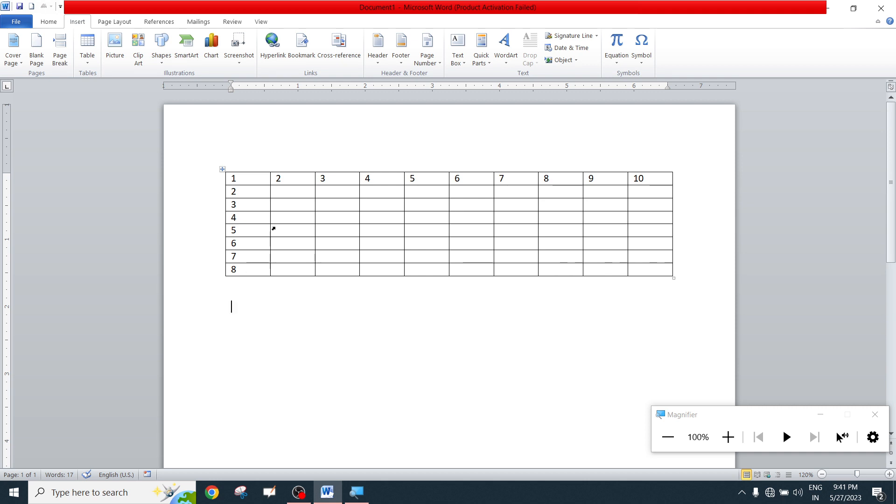
click(241, 170)
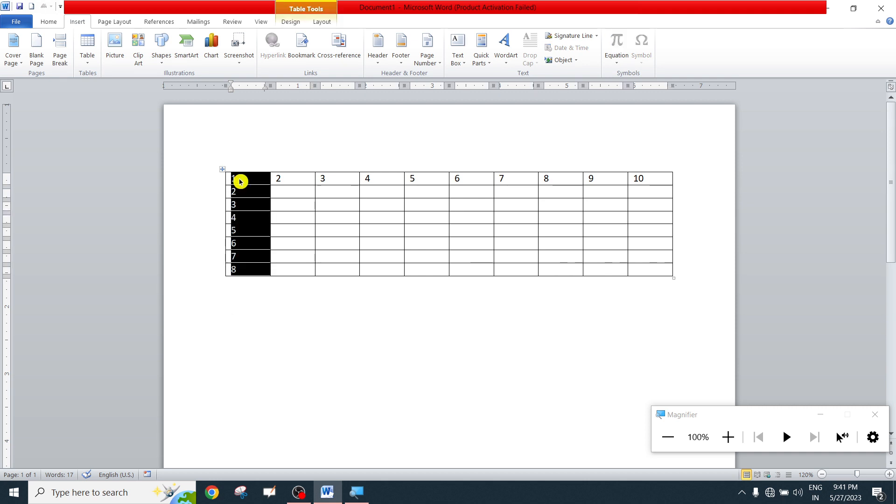
click(240, 181)
drag(240, 181, 645, 273)
Insert a second table with 8 columns and 20 rows below the numbered table, using the Insert Table dialog
click(313, 329)
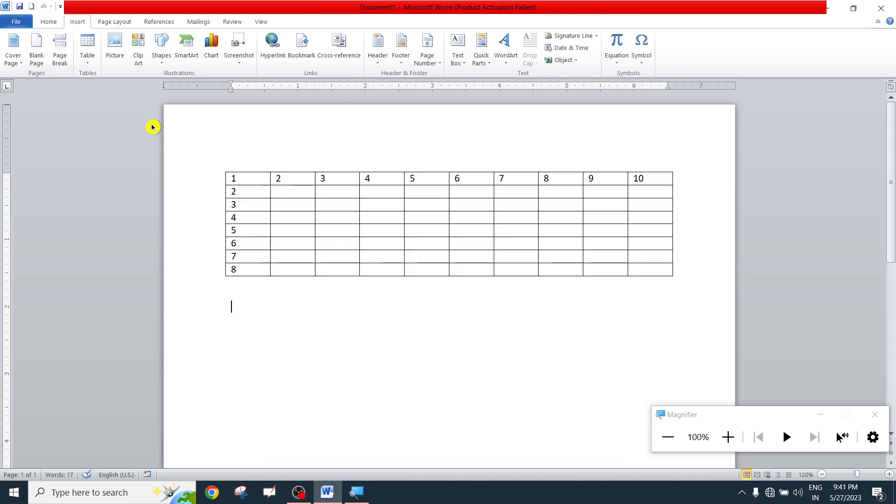
click(94, 58)
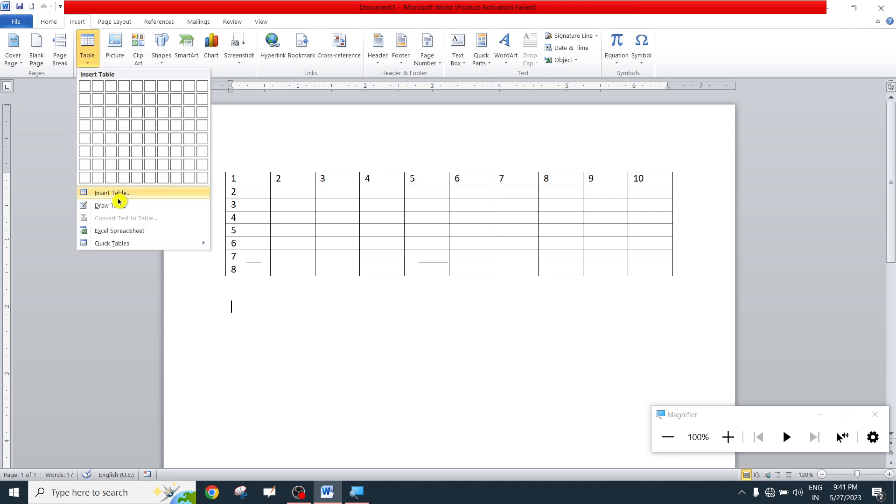
click(728, 436)
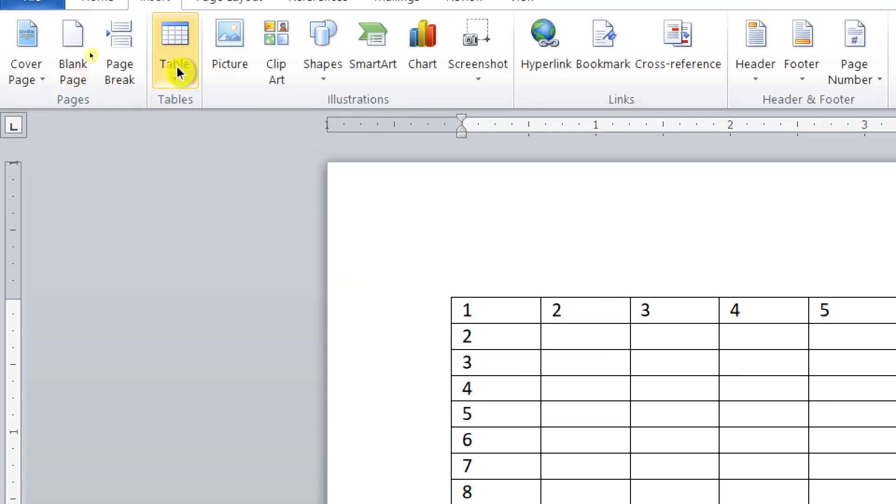
click(186, 79)
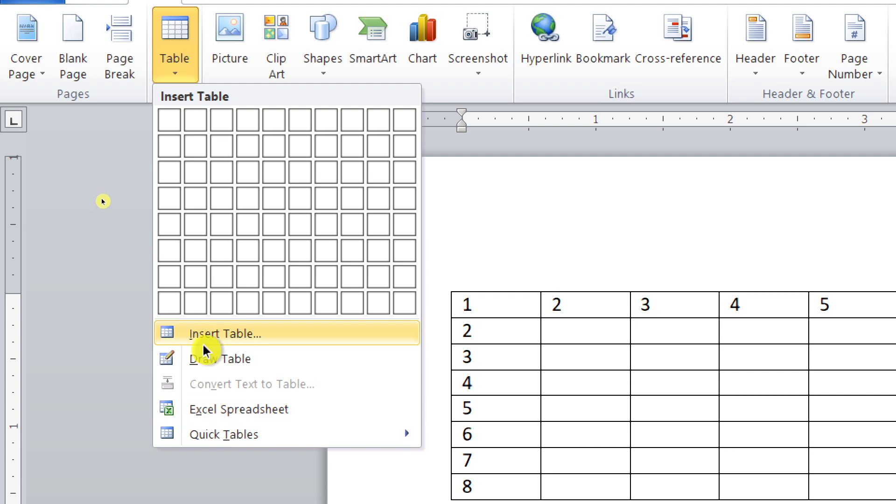
click(258, 336)
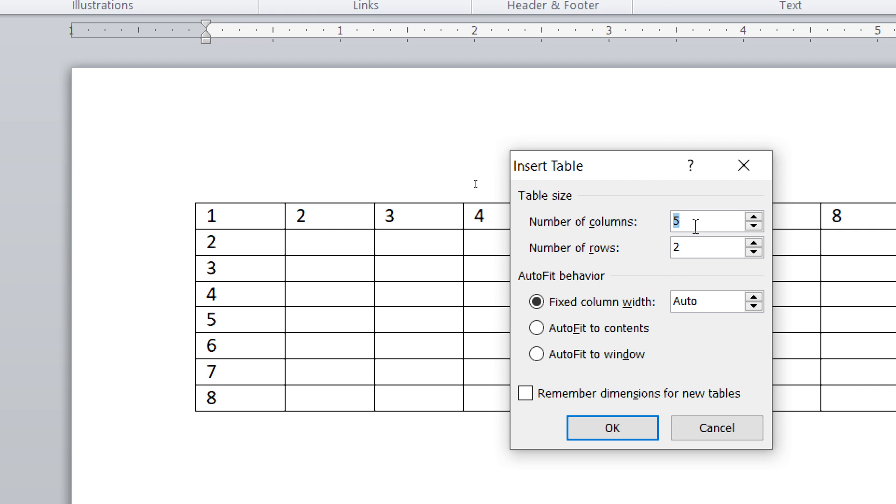
click(754, 216)
click(754, 216)
drag(739, 216, 649, 224)
text(8)
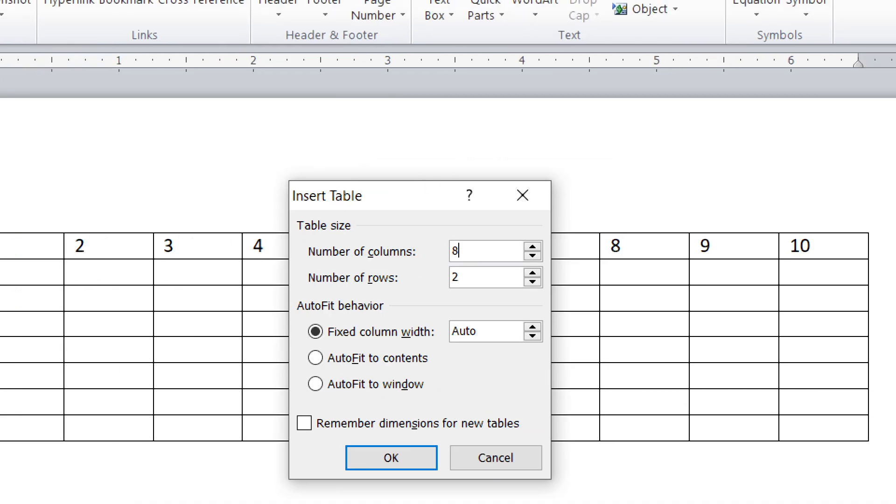
click(472, 276)
text(0)
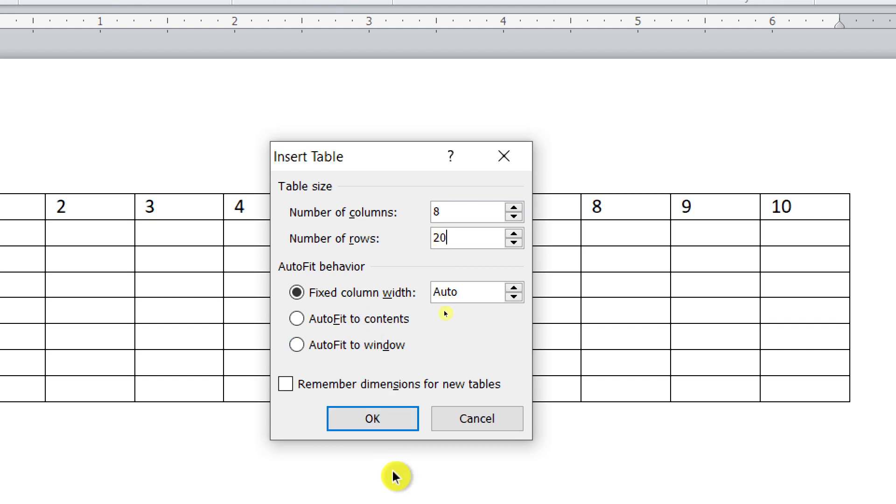
click(385, 421)
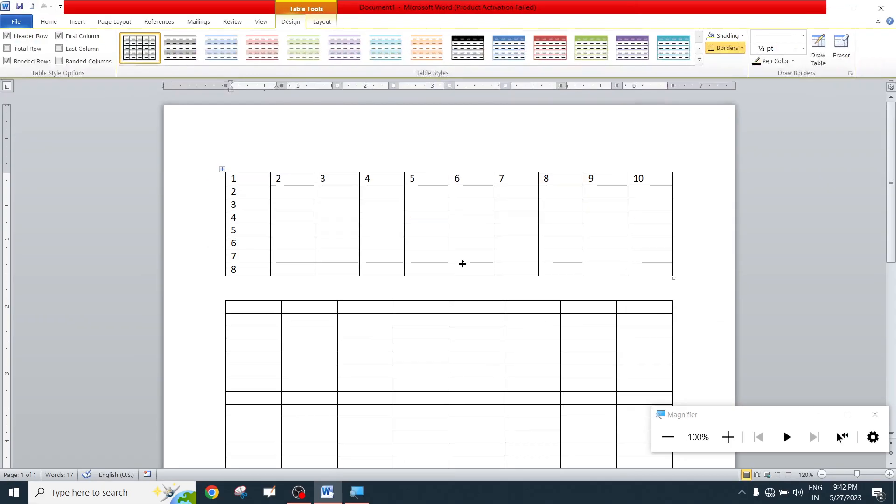
Undo the insertion of the 20-row table below the numbered one
scroll(461, 261, down, 4)
scroll(838, 438, down, 10)
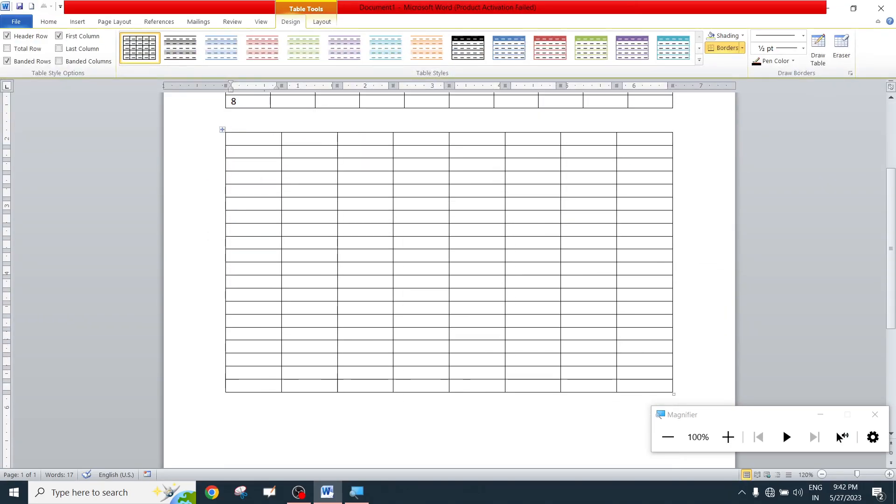
scroll(839, 437, up, 6)
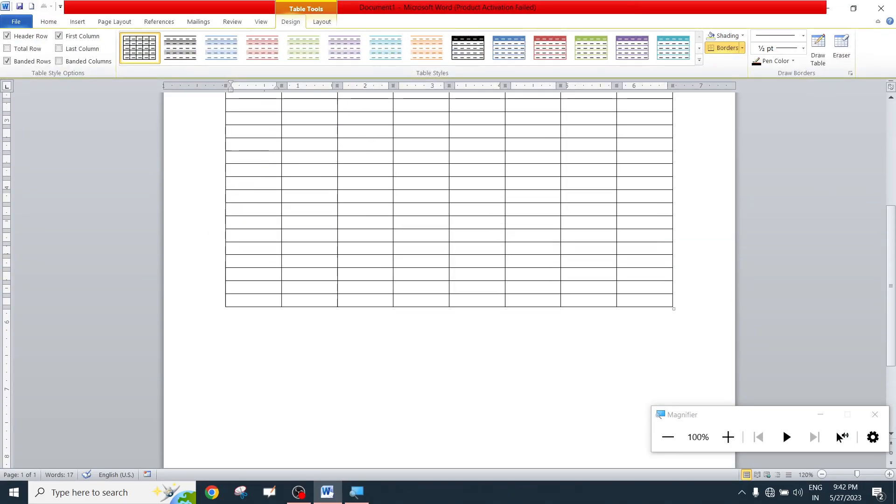
click(232, 187)
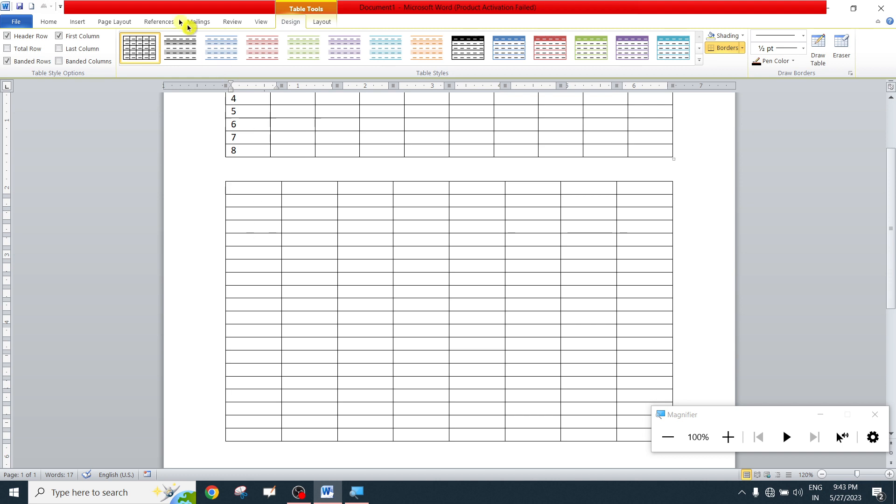
scroll(420, 280, down, 8)
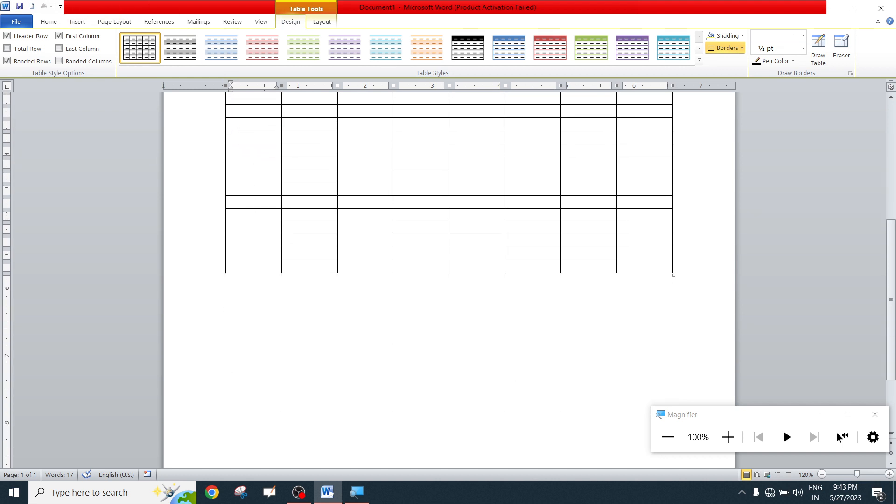
scroll(448, 280, down, 1)
scroll(445, 193, up, 5)
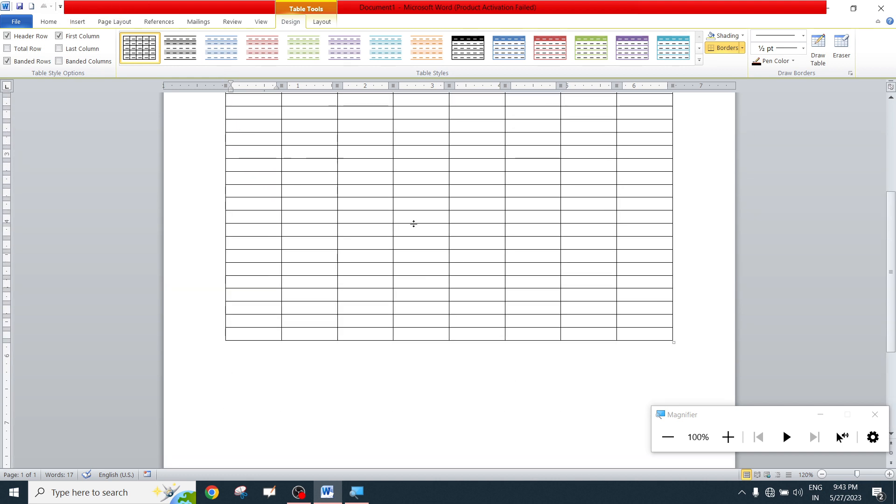
scroll(445, 193, down, 5)
key(ctrl+z)
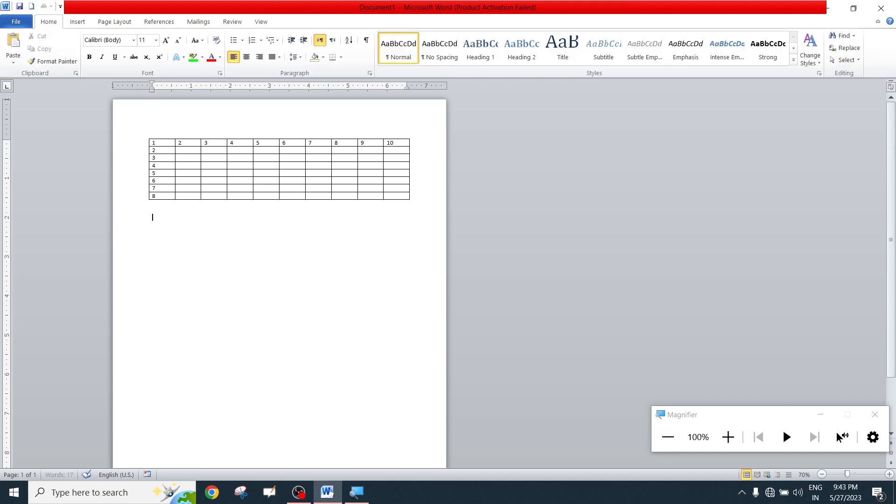
Draw the outer frame of a new table, about 6.4 by 1.5 inches, below the numbered table using Draw Table
click(80, 22)
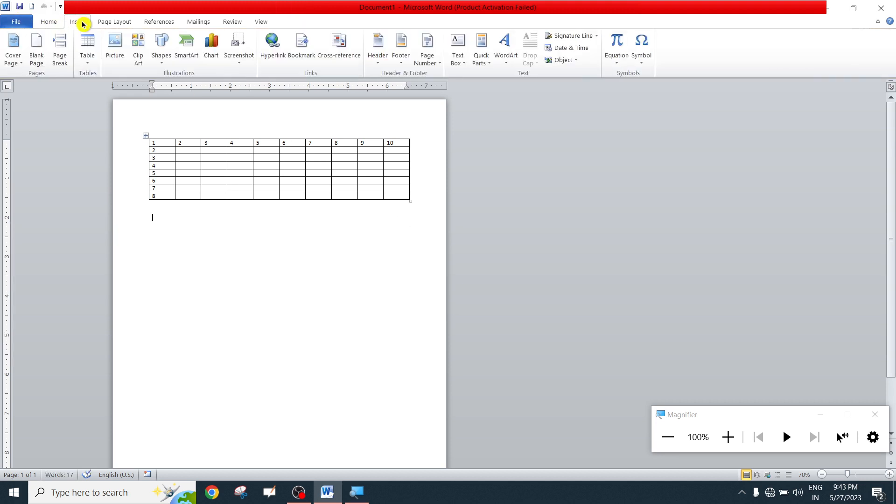
click(88, 65)
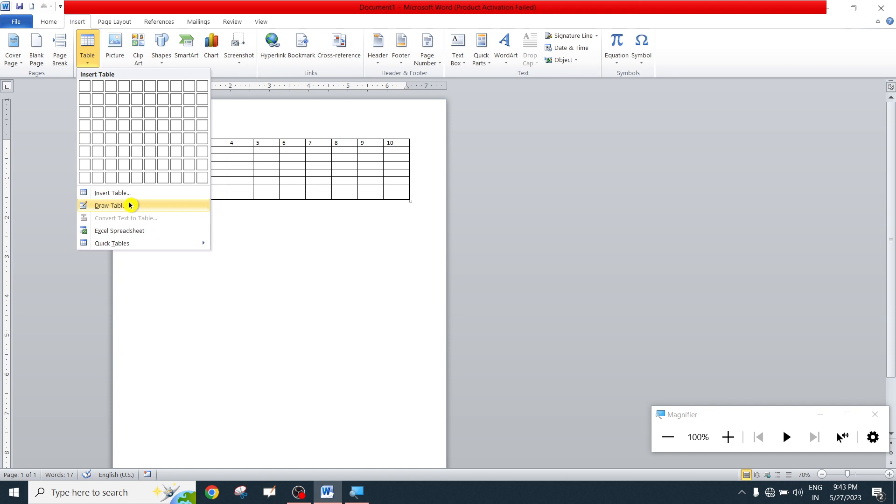
click(118, 206)
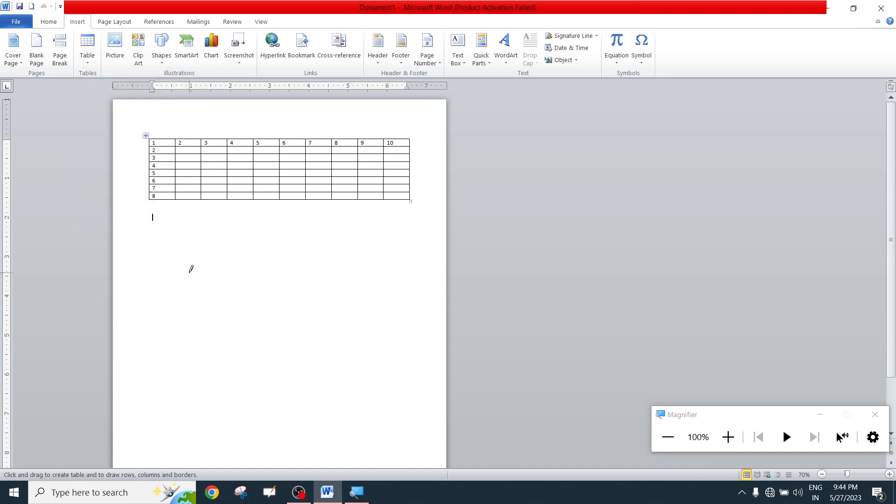
click(727, 437)
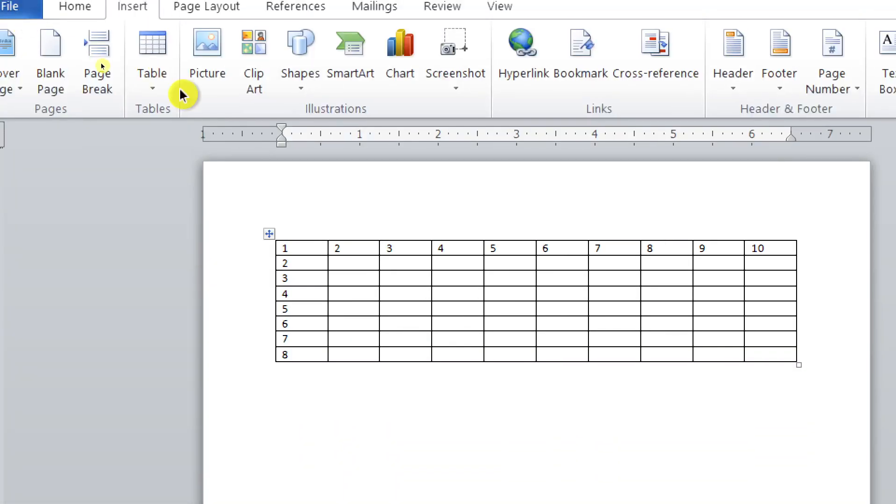
click(150, 86)
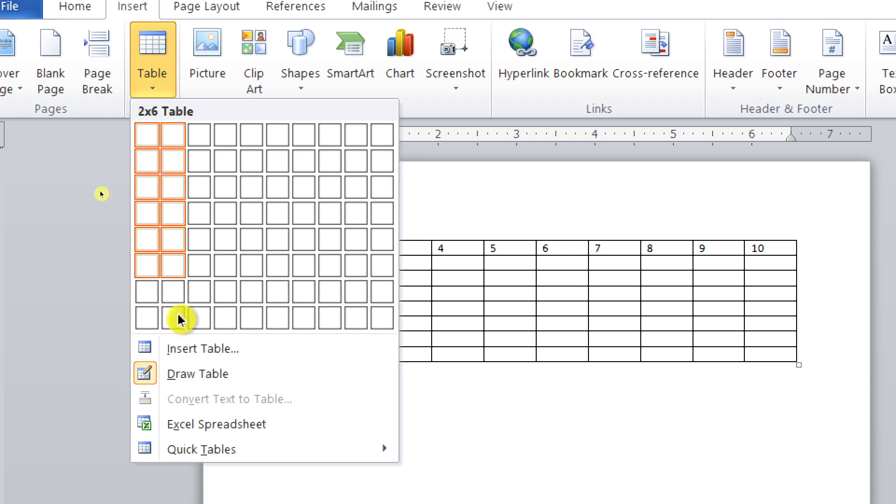
key(Escape)
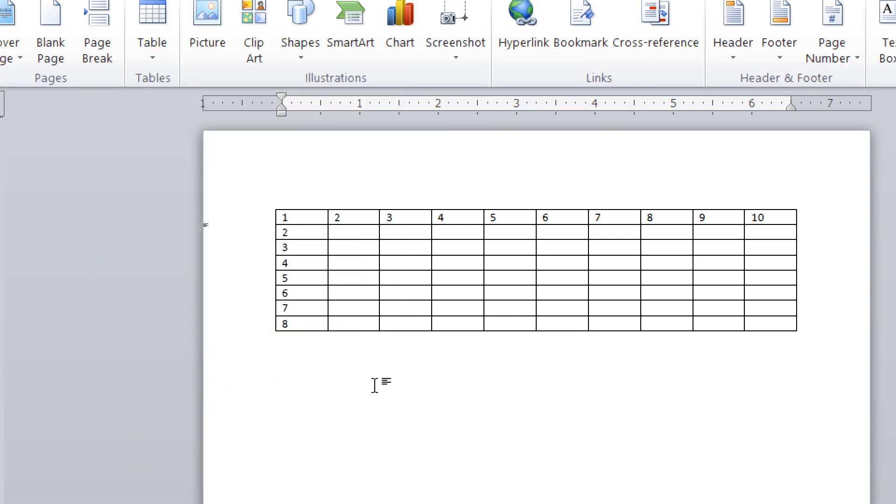
click(146, 63)
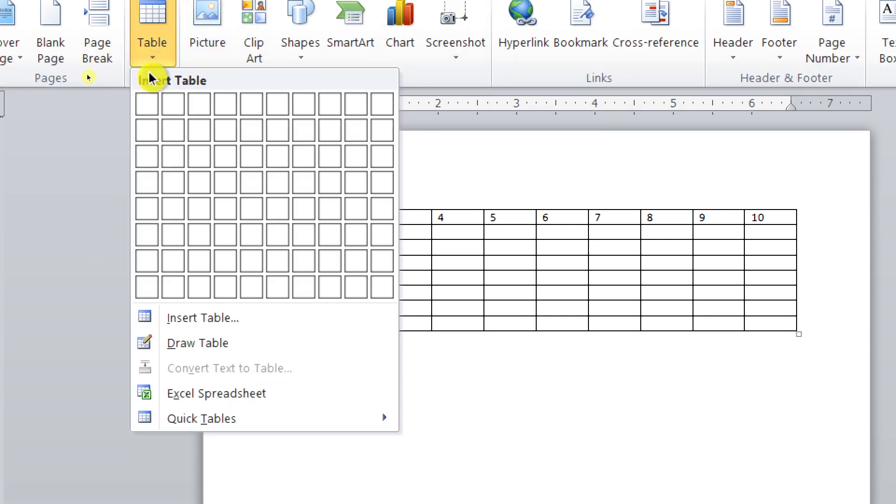
click(206, 350)
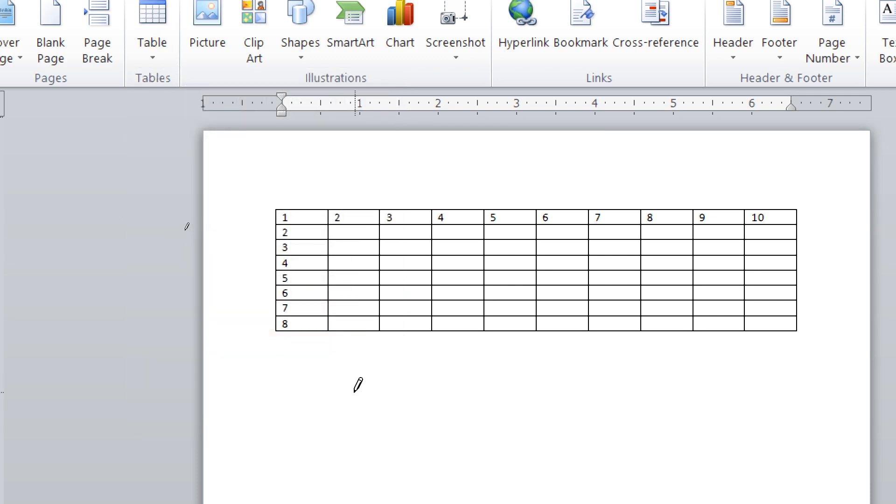
mouse_move(280, 368)
mouse_down()
mouse_move(780, 428)
mouse_move(770, 502)
mouse_up()
mouse_move(745, 465)
mouse_down()
mouse_move(774, 471)
mouse_move(444, 462)
mouse_move(430, 451)
mouse_up()
mouse_move(434, 451)
mouse_down()
mouse_move(790, 439)
mouse_move(759, 440)
mouse_up()
scroll(643, 465, down, 2)
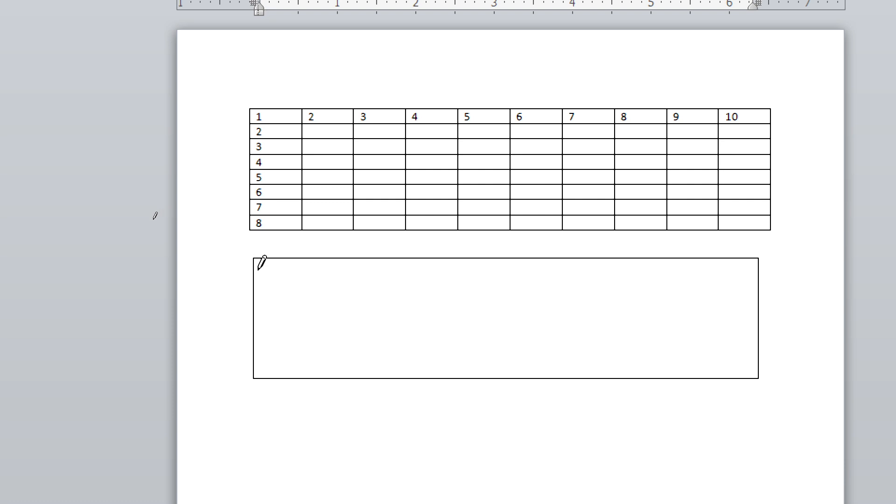
Divide the drawn table with a horizontal line near its upper edge and three full-height vertical lines of uneven spacing
drag(256, 268, 756, 266)
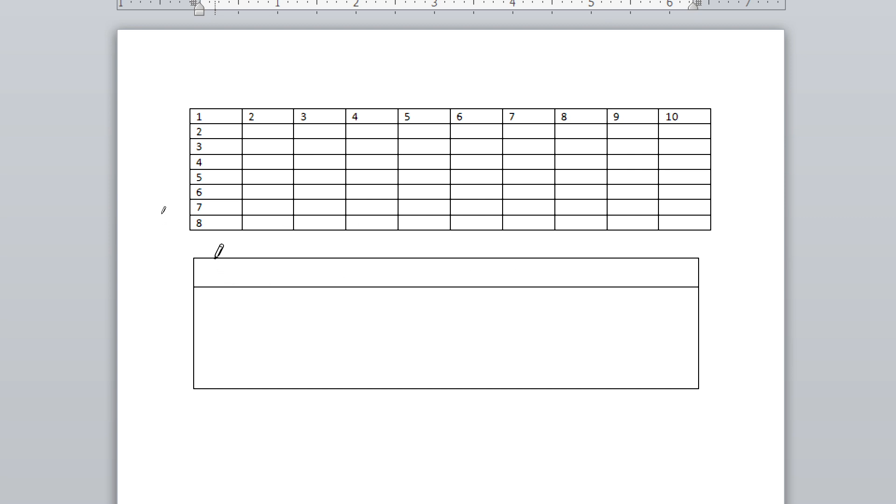
drag(218, 258, 210, 392)
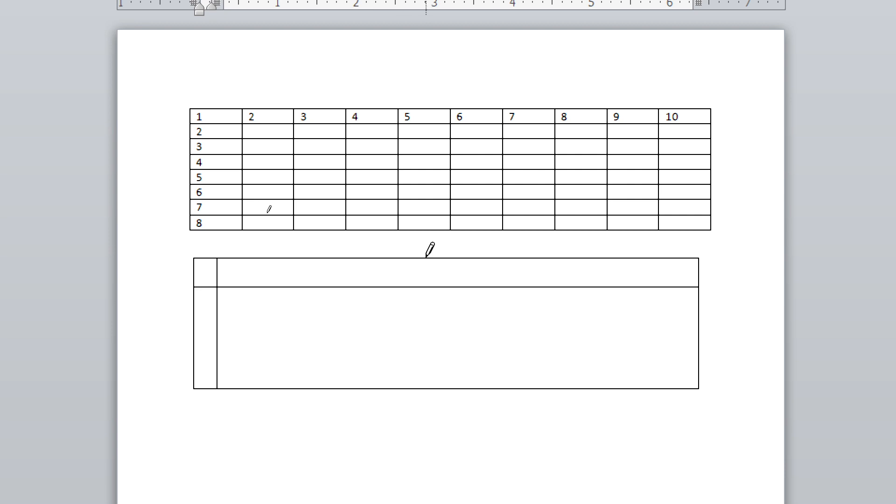
drag(425, 258, 416, 410)
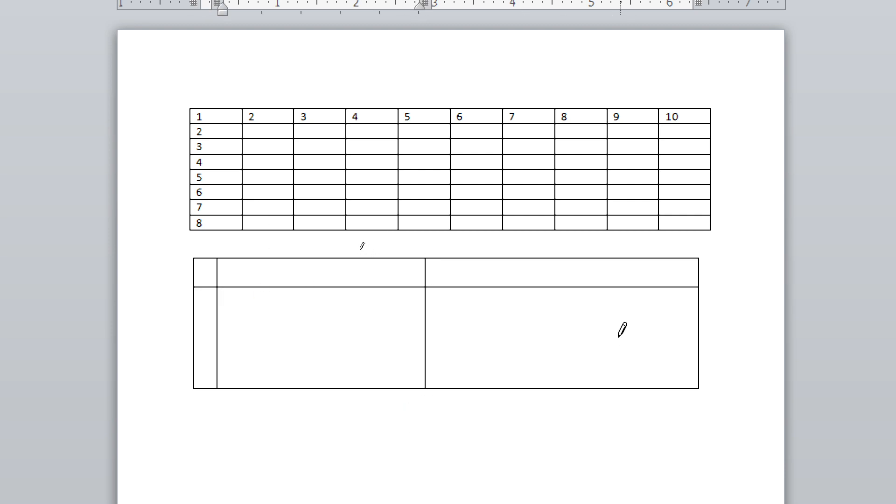
drag(476, 258, 468, 431)
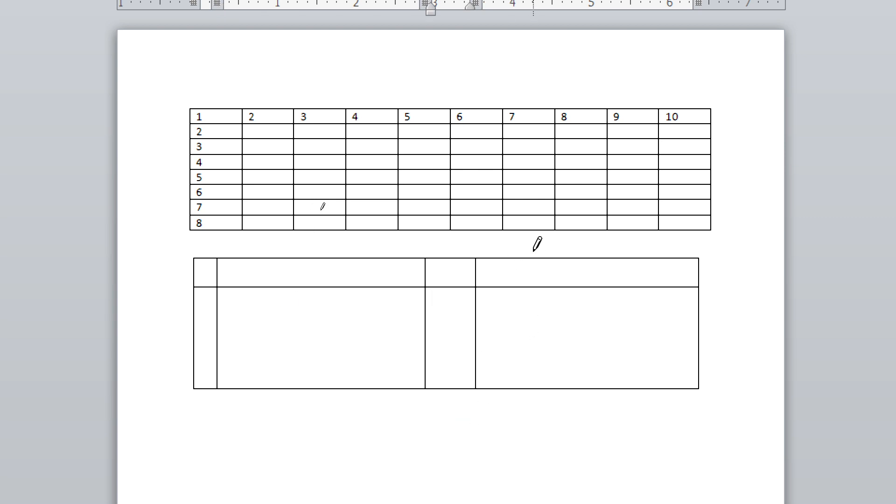
key(Escape)
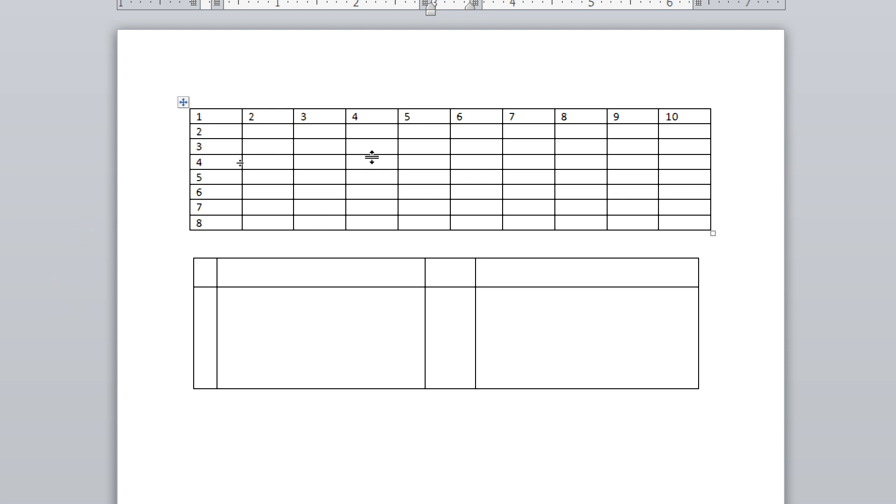
Draw two more vertical lines through the last column and a horizontal line near the drawn table's lower edge
key(super+minus)
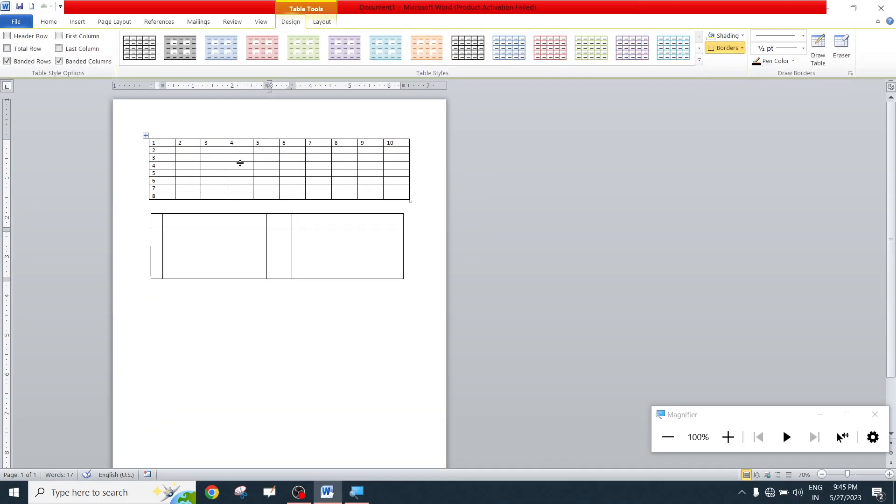
click(815, 52)
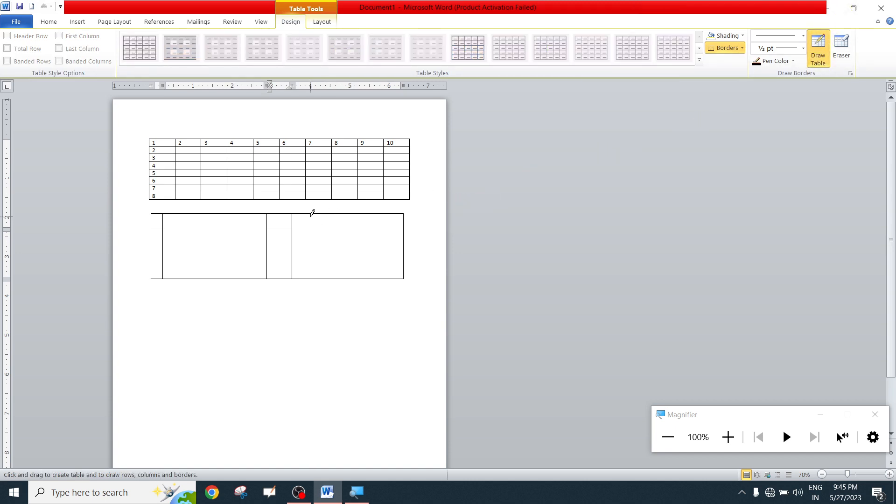
drag(318, 209, 329, 246)
drag(344, 208, 345, 252)
drag(156, 269, 365, 270)
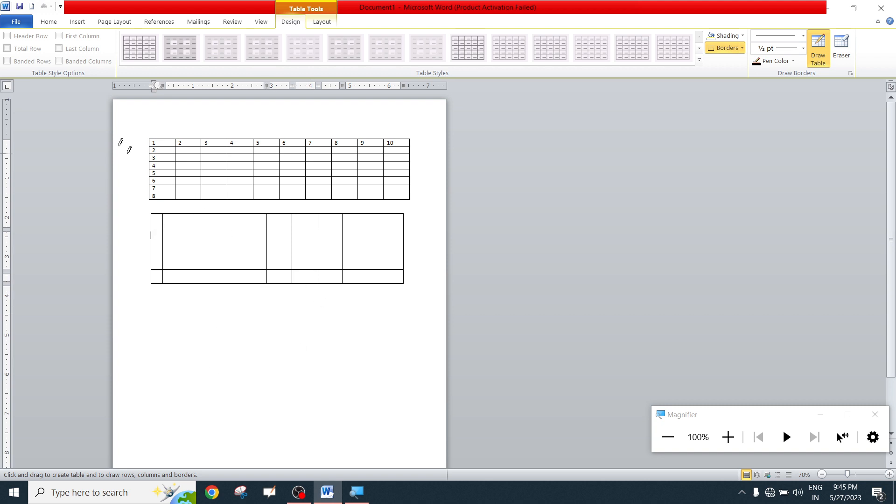
Generate three paragraphs of sample text below the drawn table with =rand()
click(73, 24)
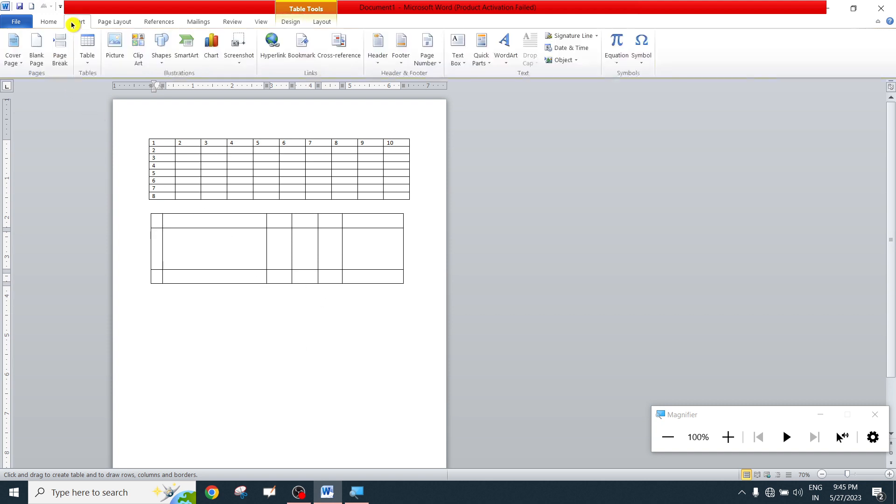
click(93, 65)
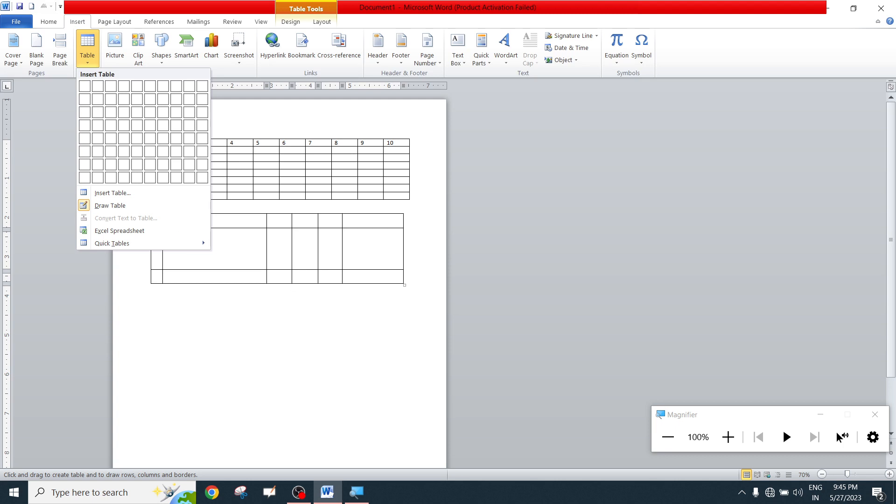
scroll(338, 304, down, 3)
click(338, 304)
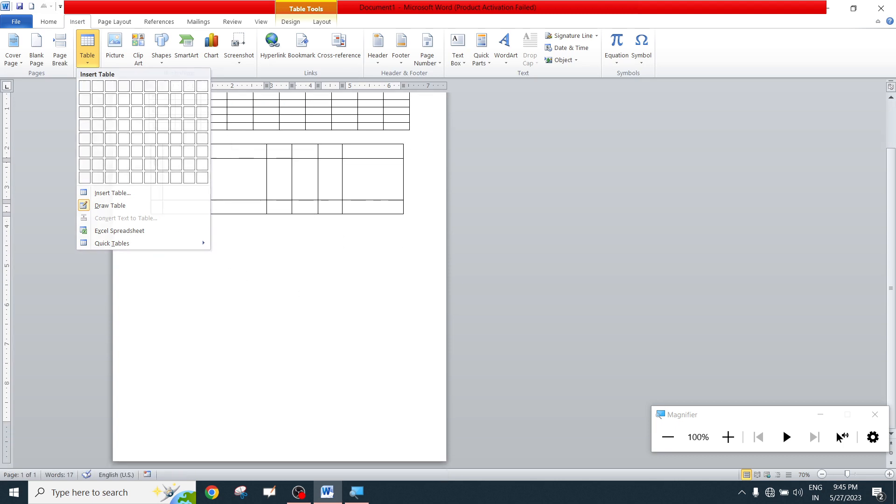
click(189, 291)
key(Return)
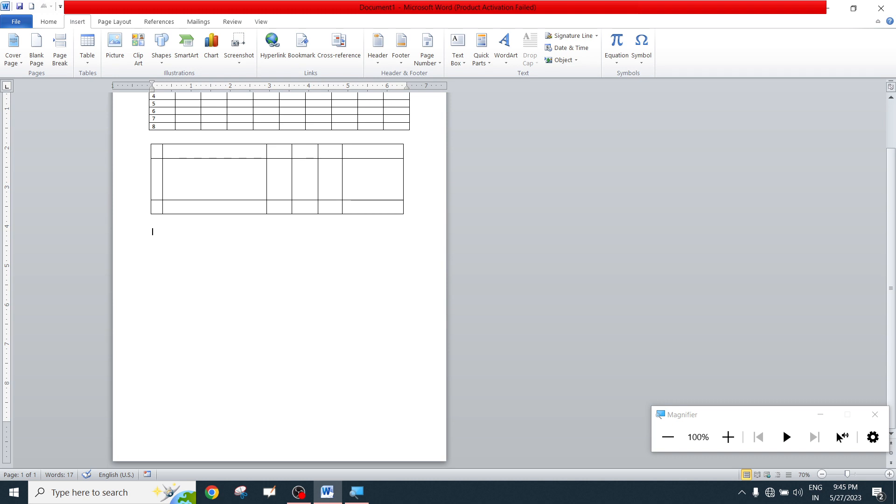
text(=rand())
key(Return)
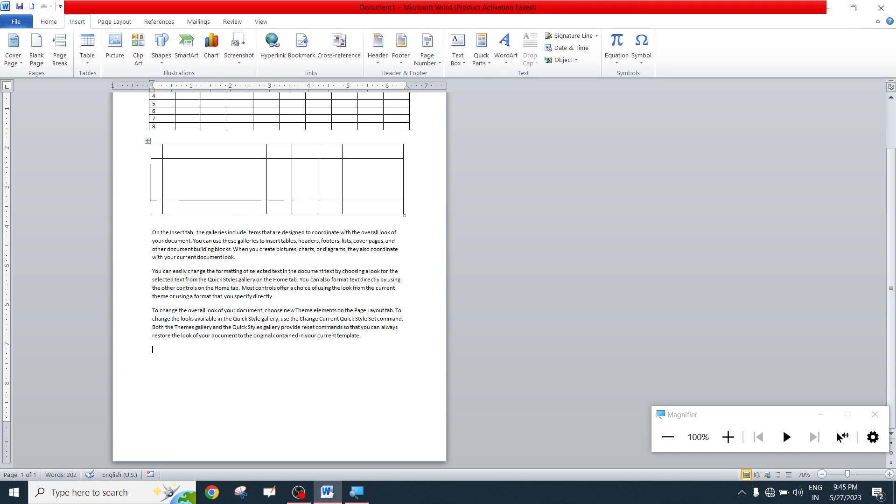
Convert the three sample paragraphs to a one-column table with fixed column width Auto, separating the text at paragraphs
drag(134, 238, 136, 339)
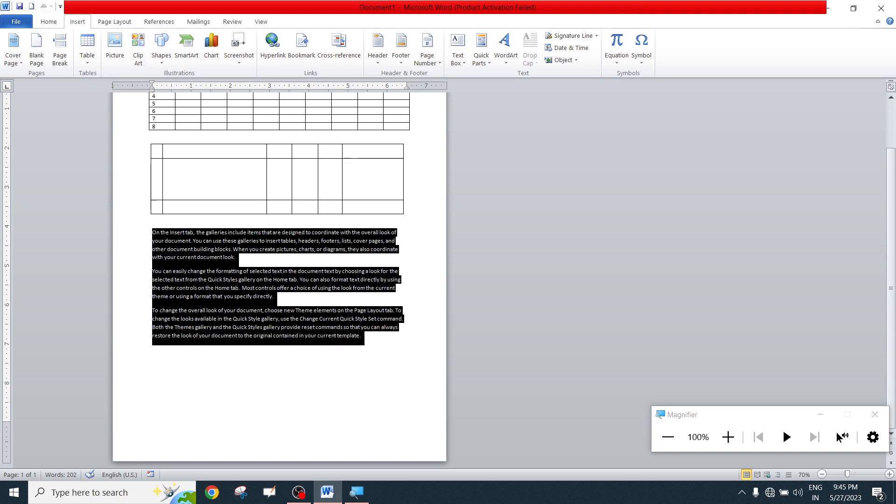
click(89, 56)
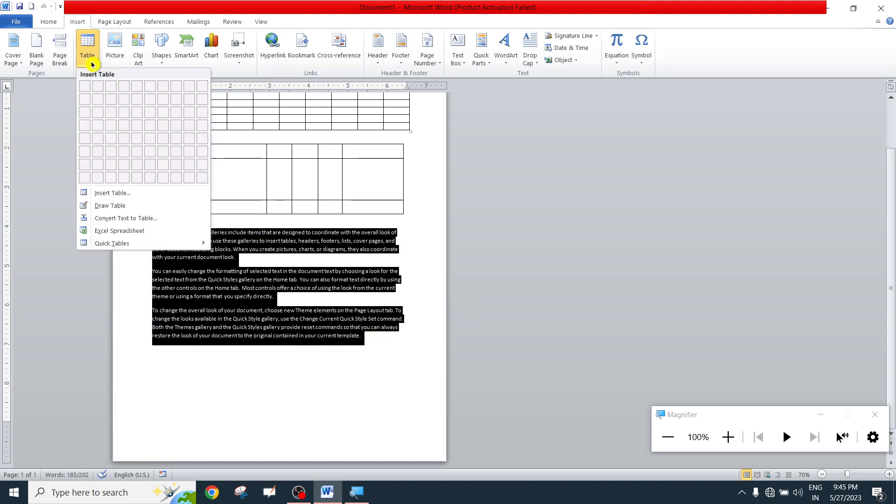
click(135, 218)
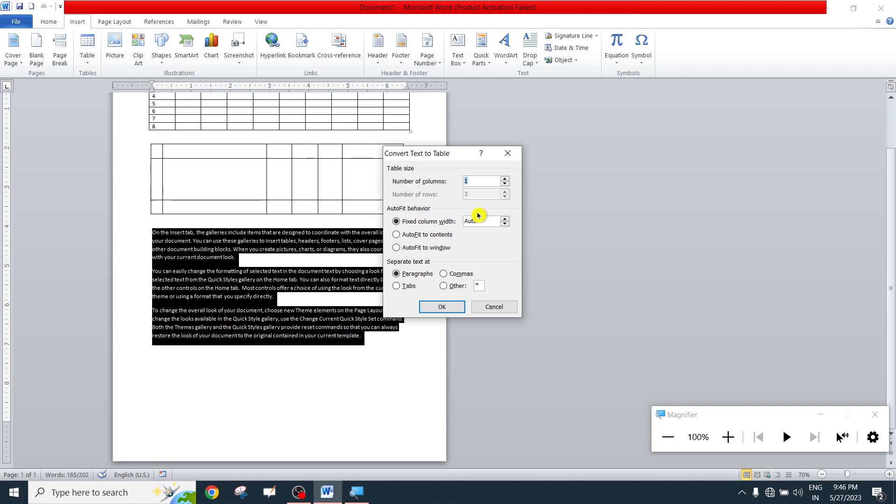
click(432, 308)
Add the line "On the Insert tab, the galleries include items that are" below the converted table and separate its words with tabs
click(152, 321)
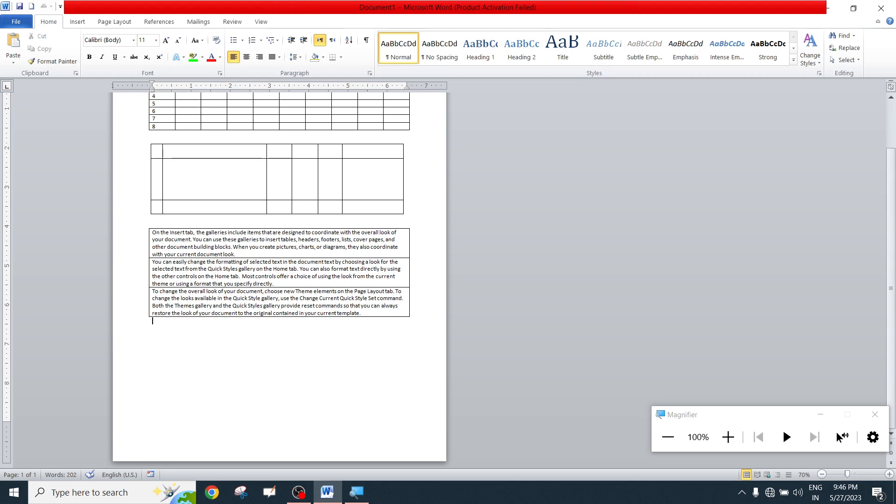
text(On the Insert tab, the galleries include items that are)
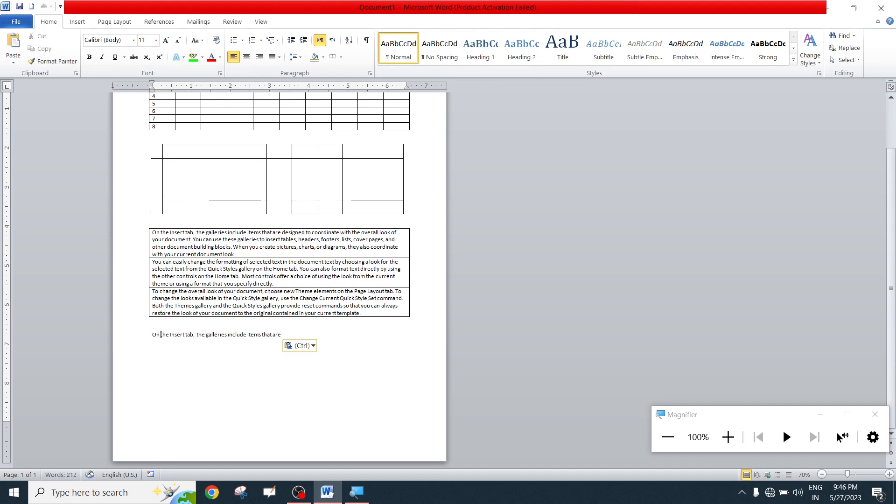
key(Tab)
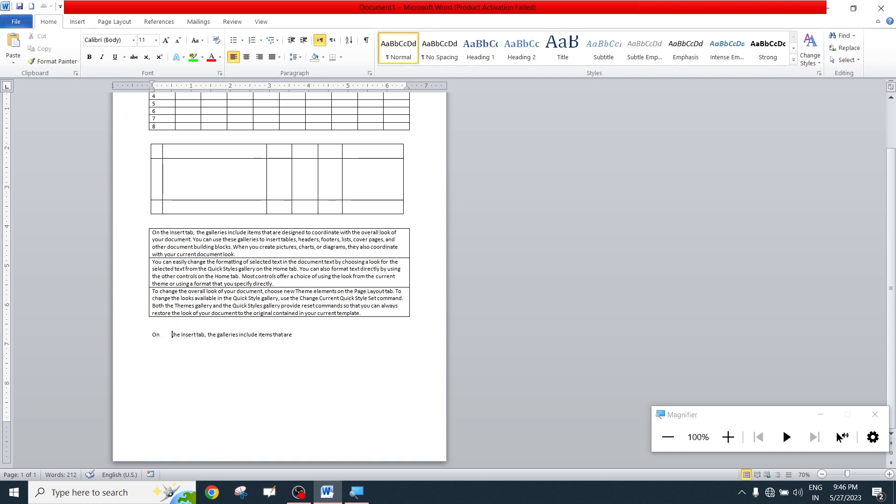
key(Tab)
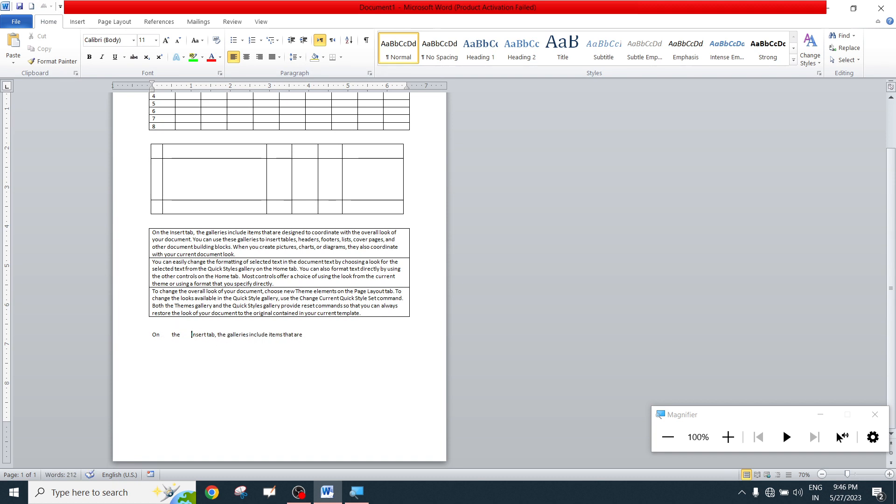
key(Tab)
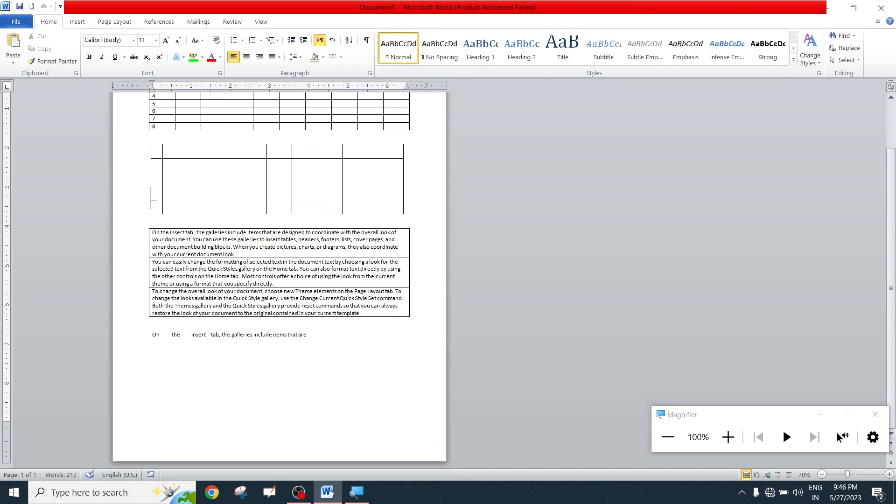
key(Tab)
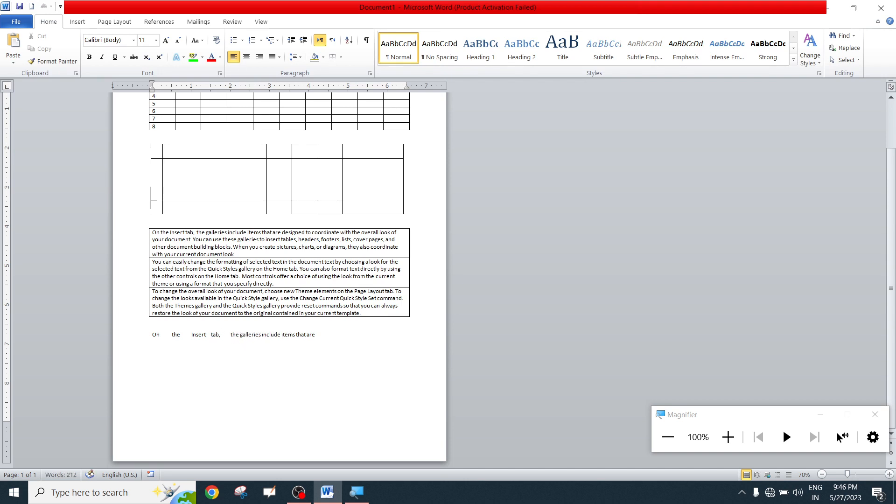
key(ctrl+Right)
key(Tab)
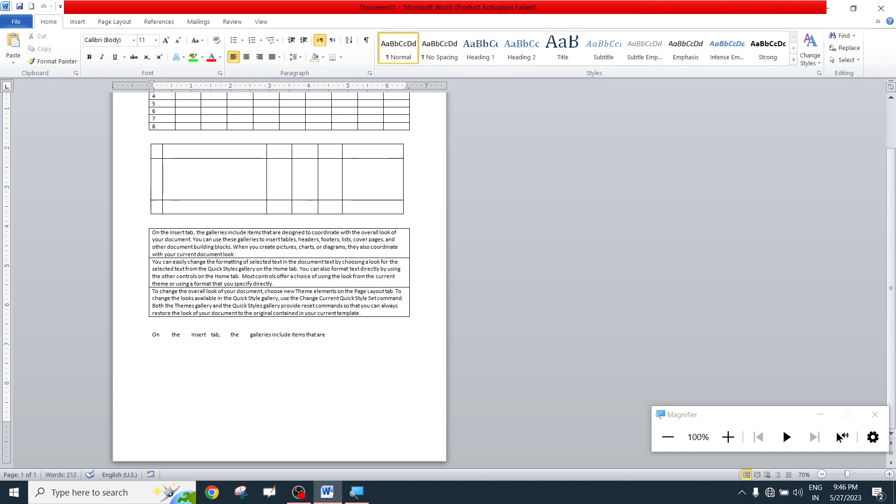
key(Tab)
key(ctrl+Right)
key(Tab)
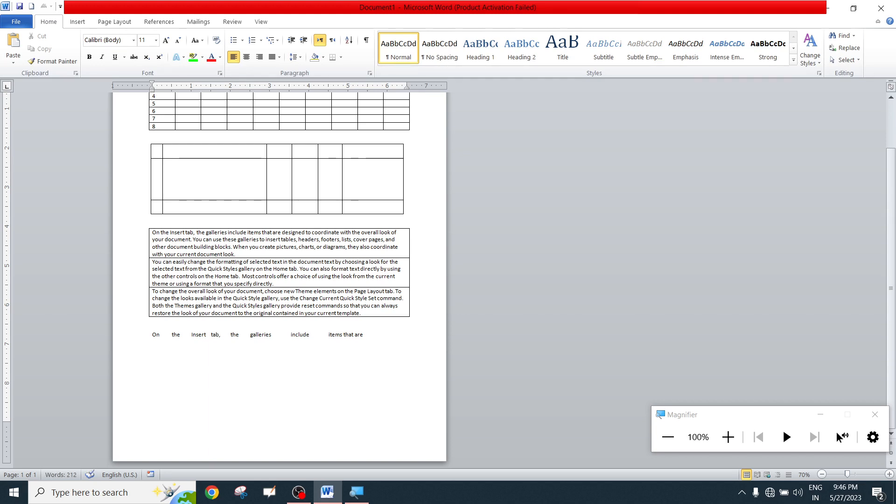
key(ctrl+Right)
key(Tab)
key(ctrl+Right)
key(Tab)
Break the tabbed line before "galleries" into a second line and add another tab between "On" and "the"
key(ctrl+Left)
key(ctrl+Left)
key(ctrl+Left)
key(ctrl+Left)
key(Return)
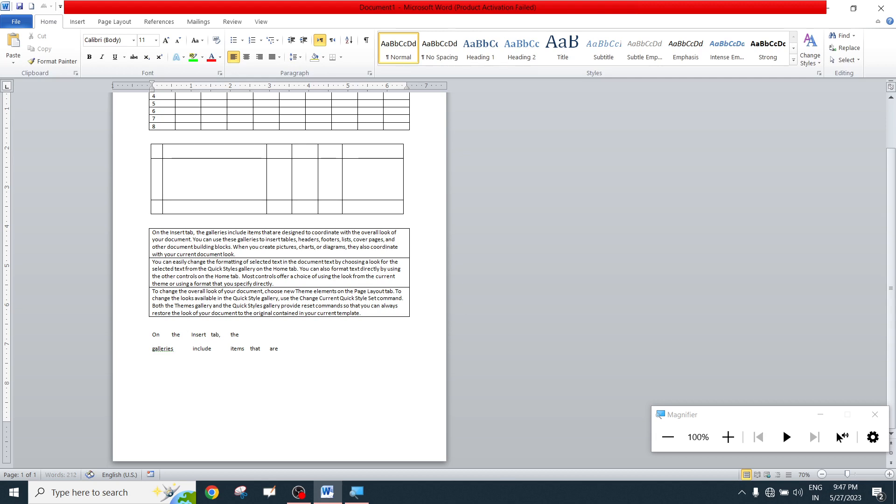
key(Tab)
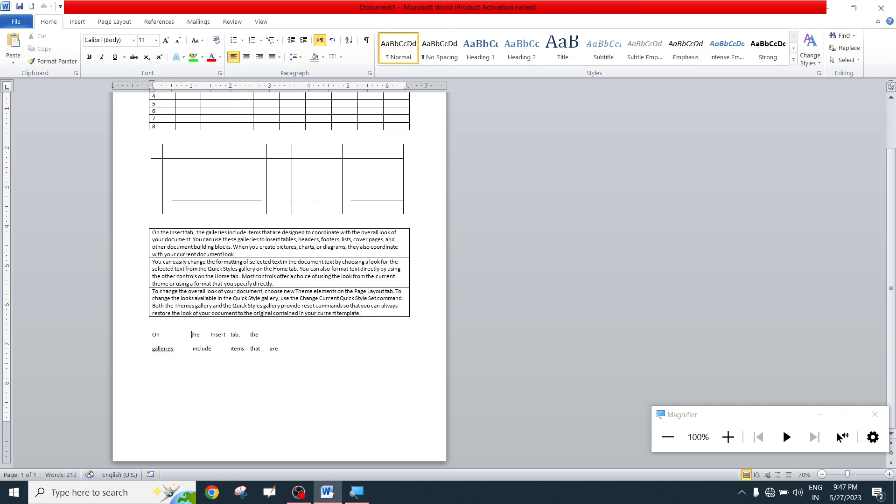
Add further tabs between the words of both sample lines so they align in five evenly spaced columns
key(Tab)
key(Tab)
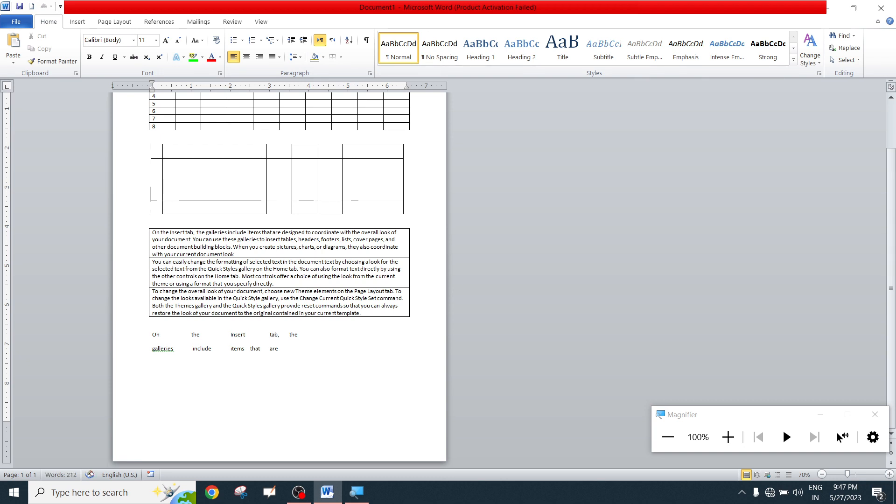
click(250, 348)
key(Tab)
click(289, 335)
key(Tab)
click(290, 348)
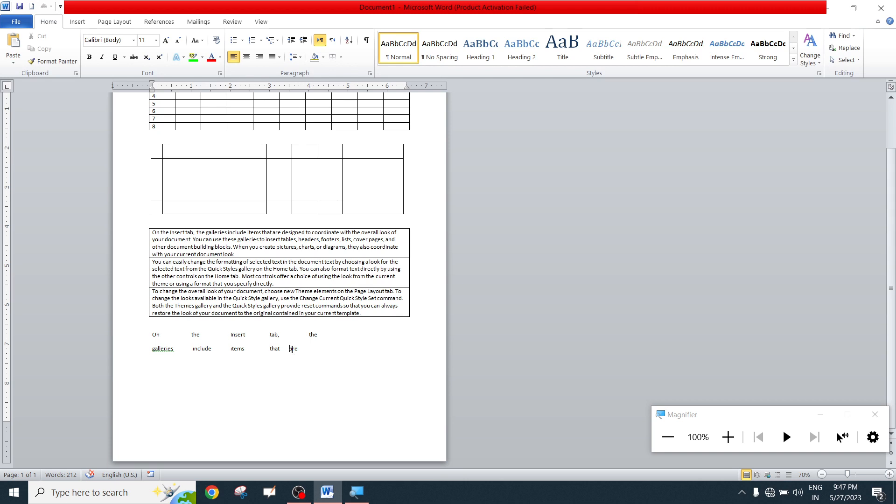
key(Tab)
Convert the two tabbed lines to a 10-column table with fixed column width Auto, separating the text at tabs
drag(137, 335, 254, 323)
click(78, 21)
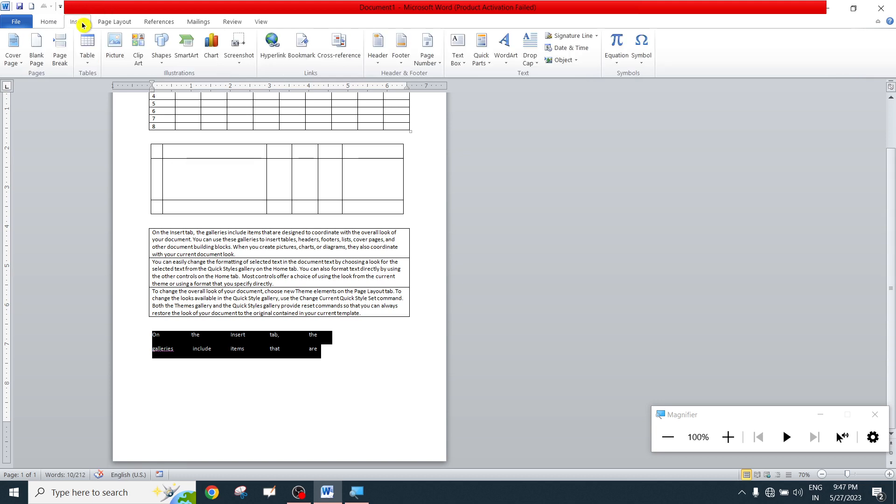
click(87, 58)
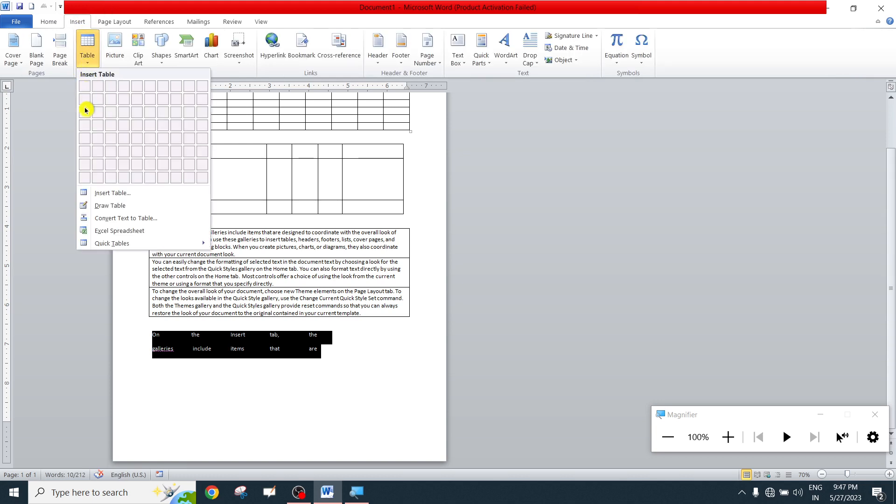
click(118, 219)
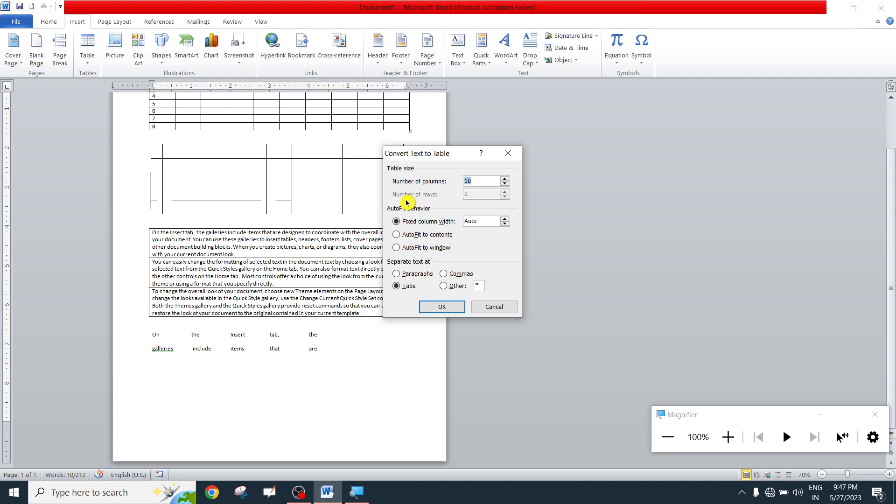
click(455, 305)
click(330, 366)
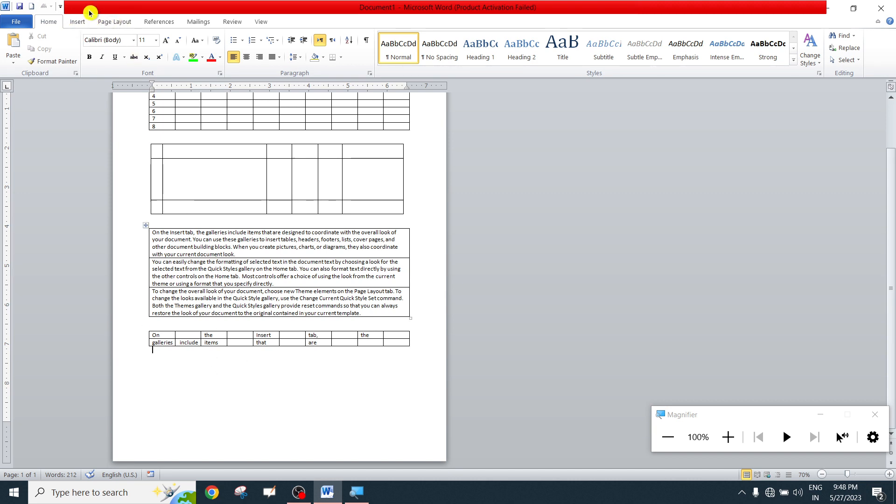
Insert an Excel spreadsheet below the last table, dismiss the activation wizard, and delete the embedded sheet
click(78, 21)
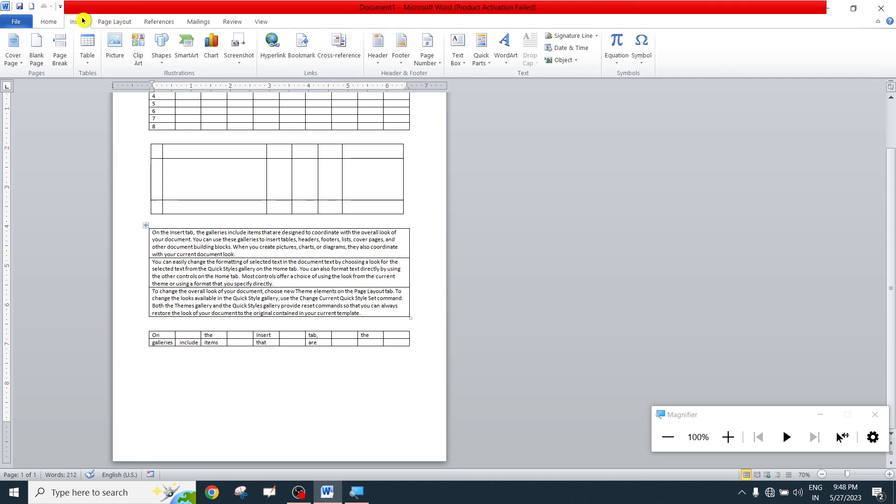
click(88, 65)
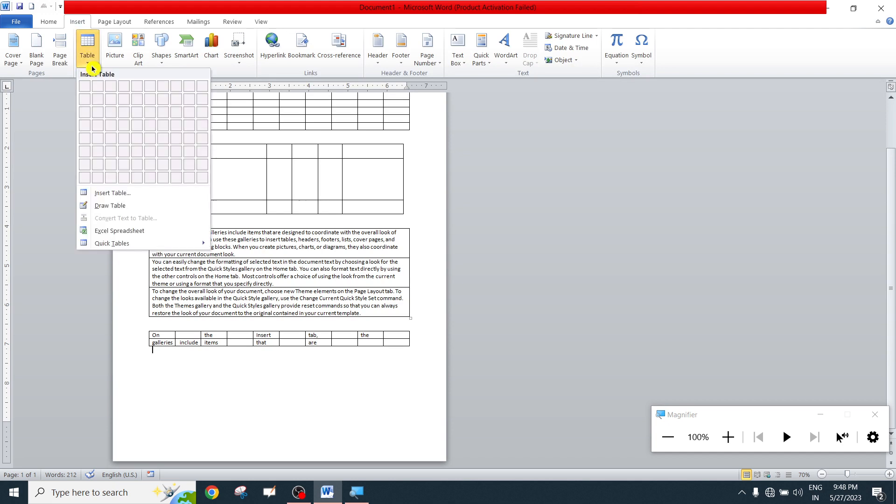
click(132, 231)
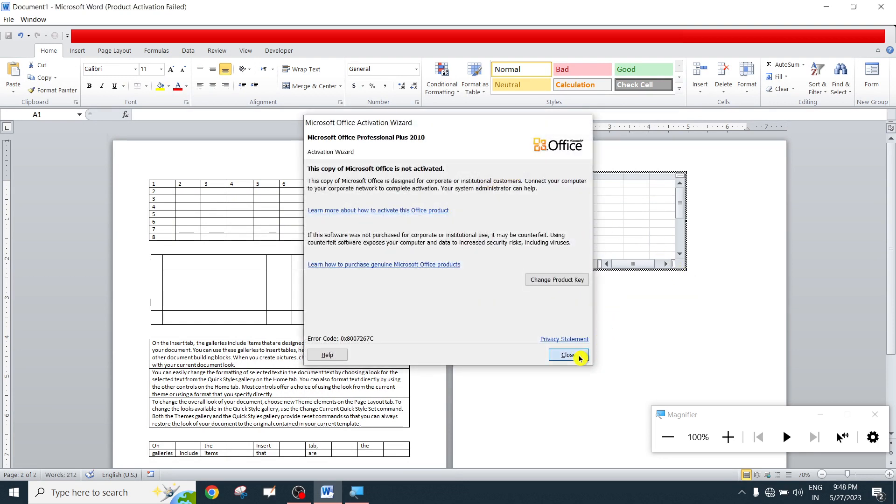
click(577, 355)
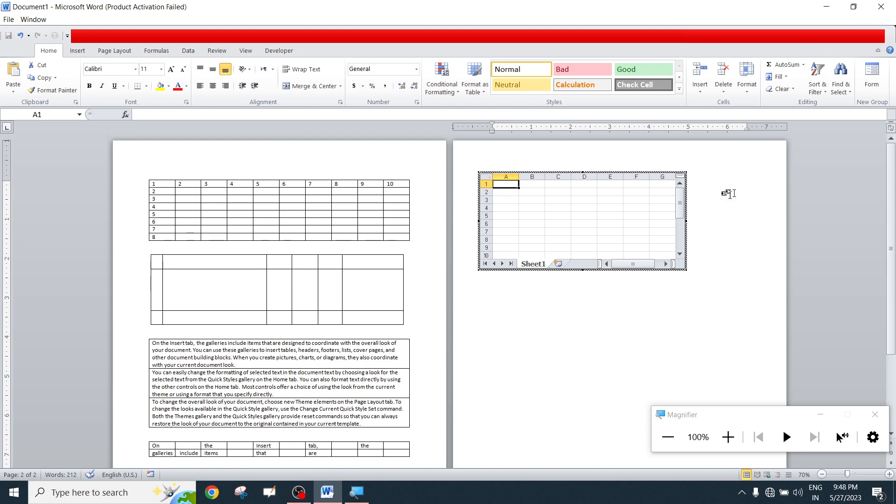
click(671, 282)
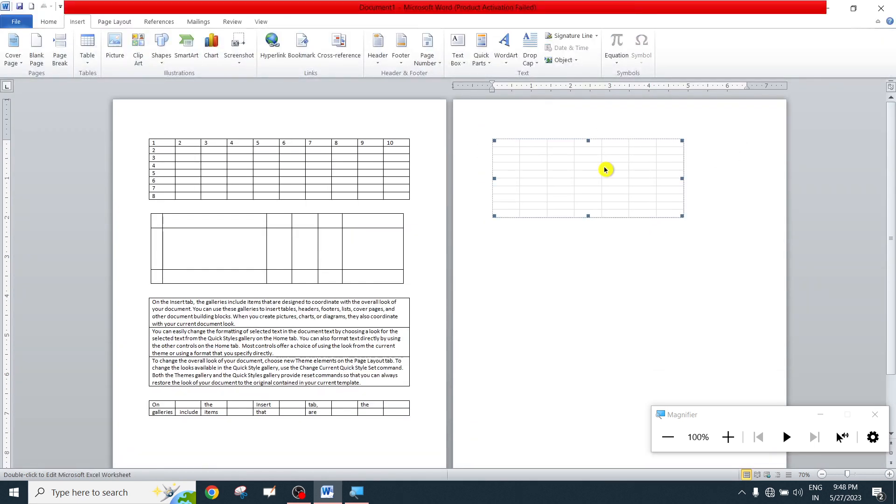
key(Delete)
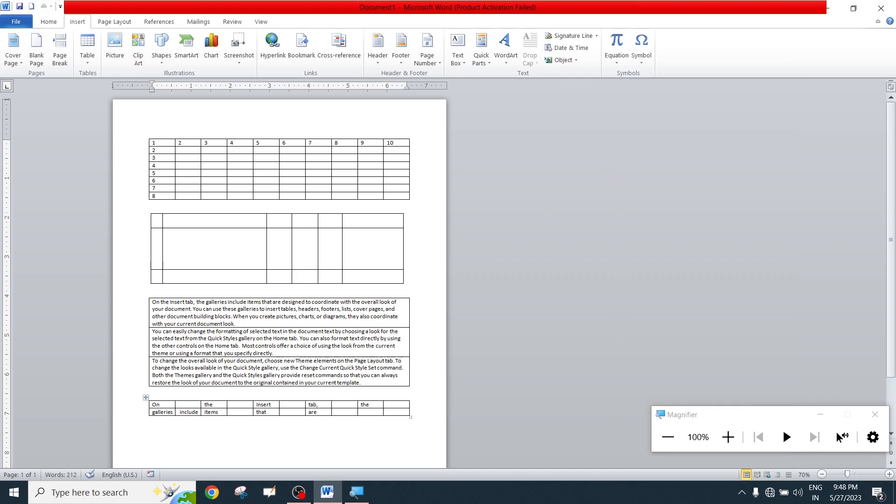
Undo the edits back to the numbered table, including the drawn table and the tables converted from text
key(ctrl+z)
key(ctrl+z)
key(ctrl+z)
key(ctrl+z)
key(ctrl+z)
key(ctrl+z)
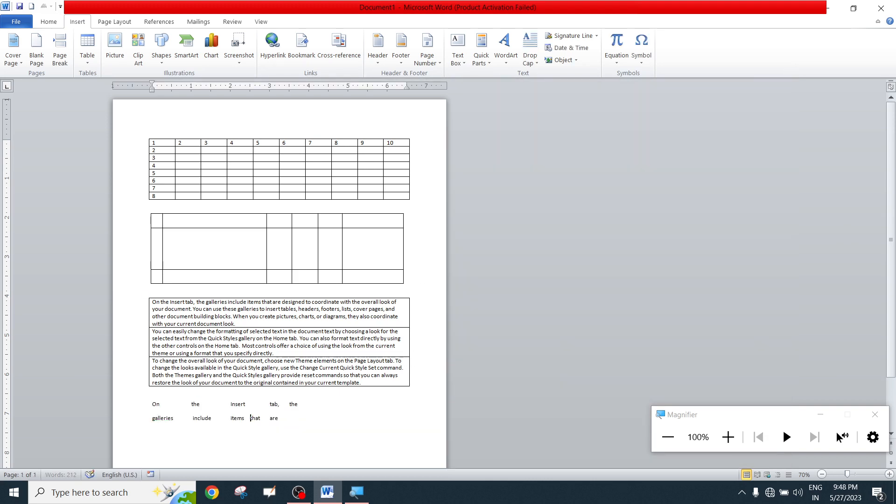
key(ctrl+z)
key(ctrl+z)
key(ctrl+z)
key(ctrl+z)
key(ctrl+z)
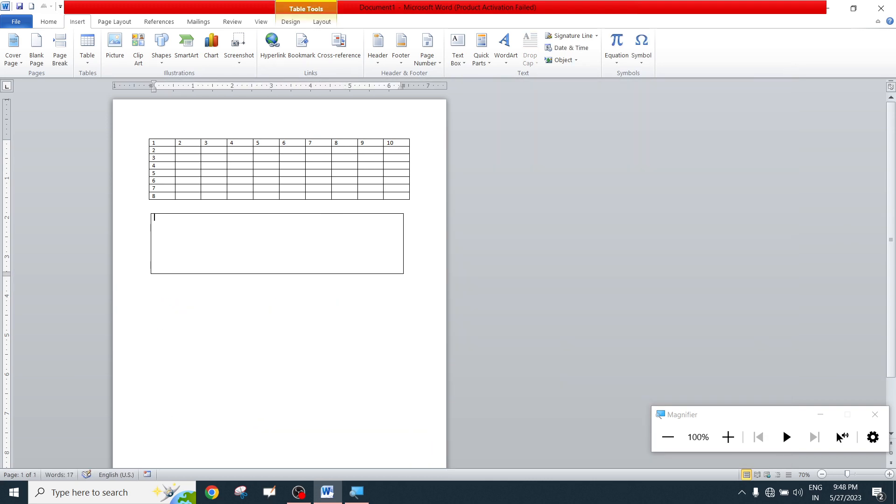
key(ctrl+z)
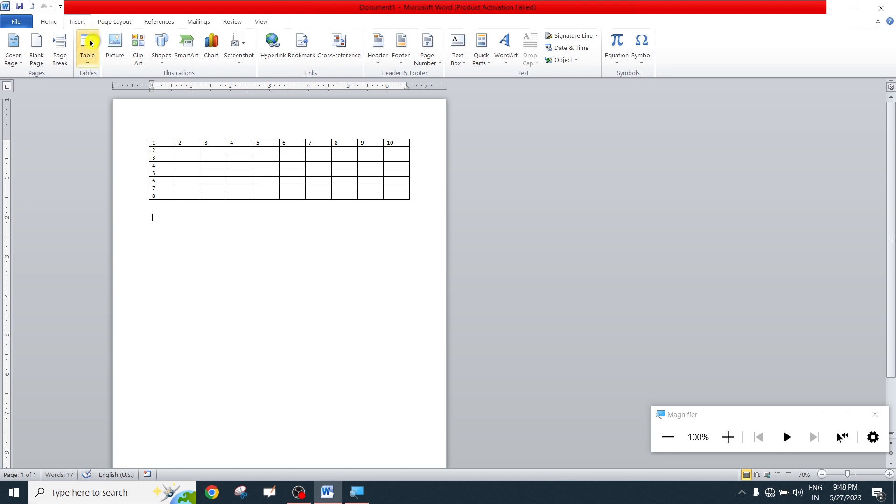
Insert an Excel spreadsheet below the numbered table and enlarge its frame to show columns A to I and 17 rows
click(89, 65)
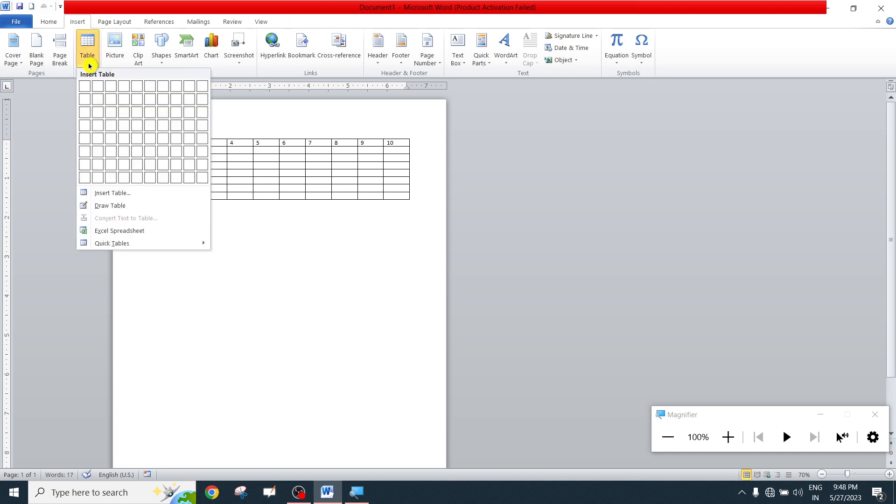
click(124, 234)
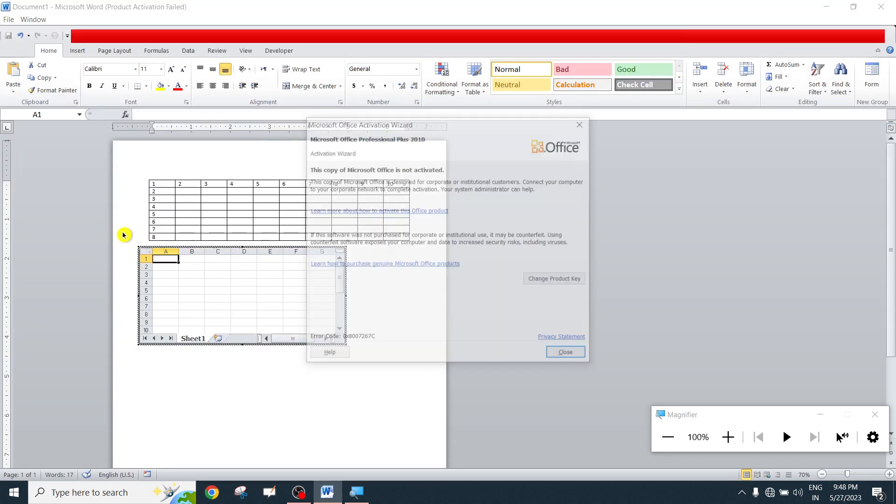
click(567, 355)
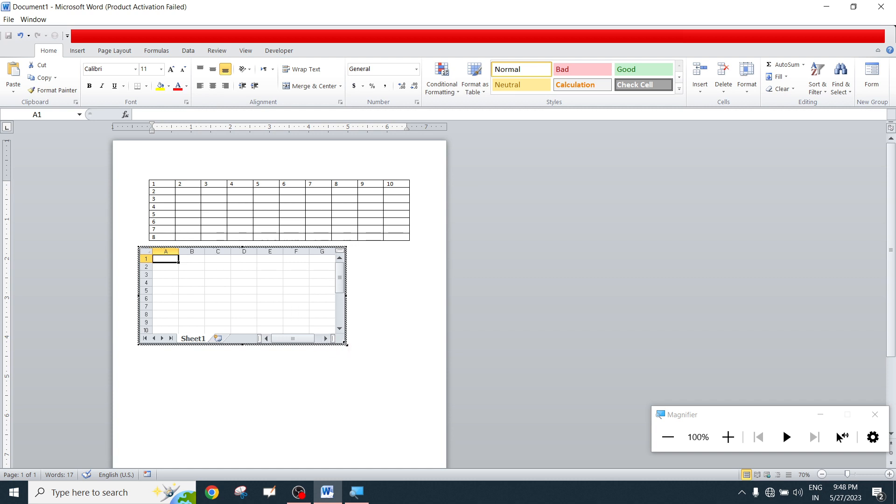
drag(345, 344, 395, 400)
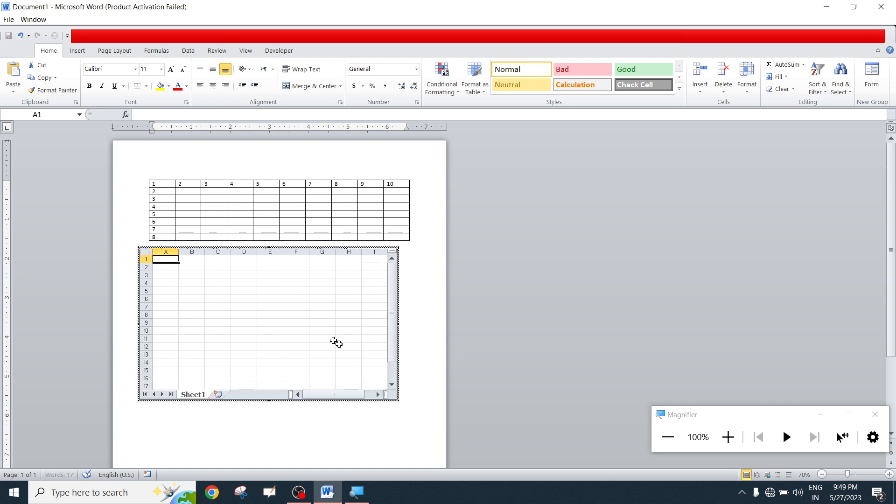
Enter 45, 464, 4646, 6565 and 665 in cells B4 to B8 of the embedded spreadsheet
click(196, 282)
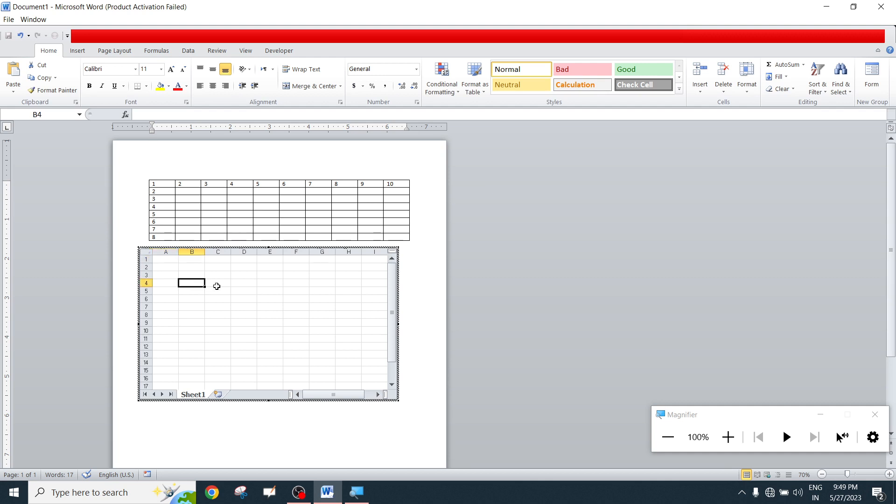
text(45)
key(Return)
text(464)
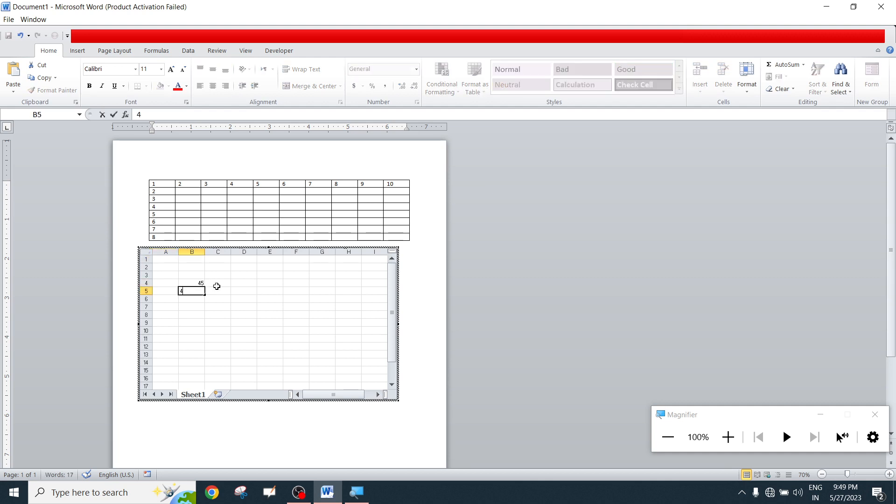
key(Return)
text(4646)
key(Return)
text(6565)
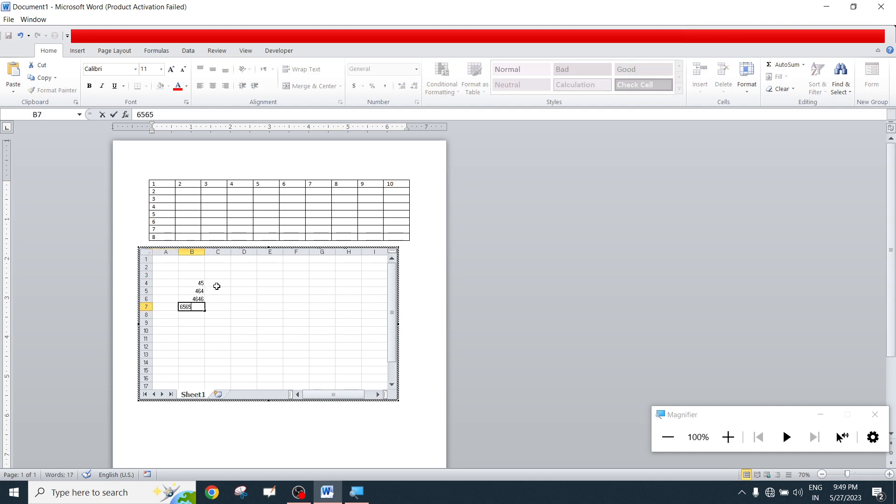
key(Return)
text(665)
key(Return)
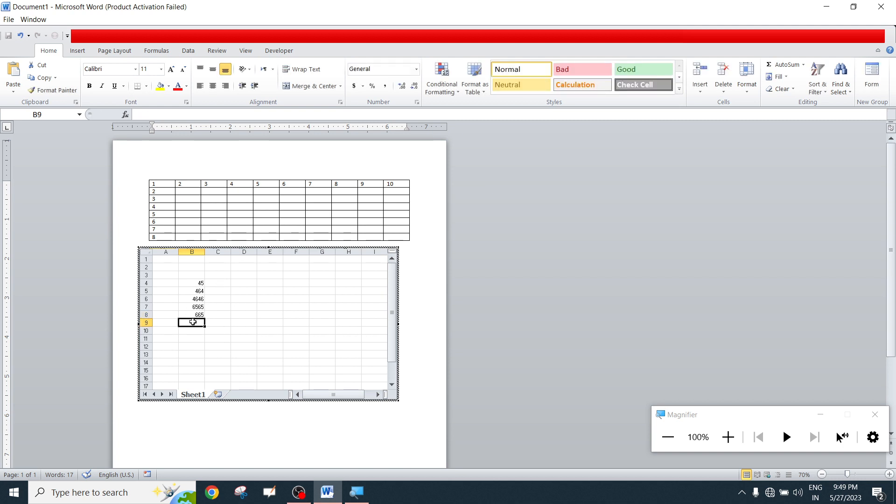
Sum B4:B8 in cell B9 with AutoSum and check the cell's formula
click(787, 64)
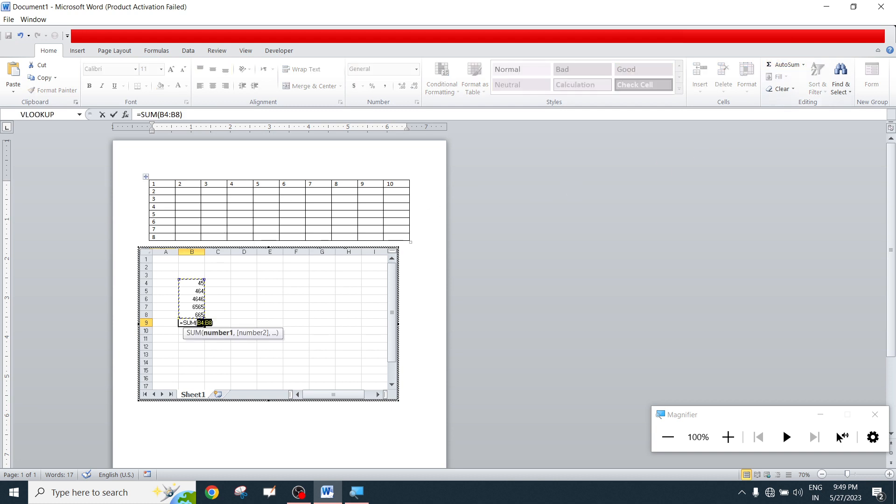
key(Return)
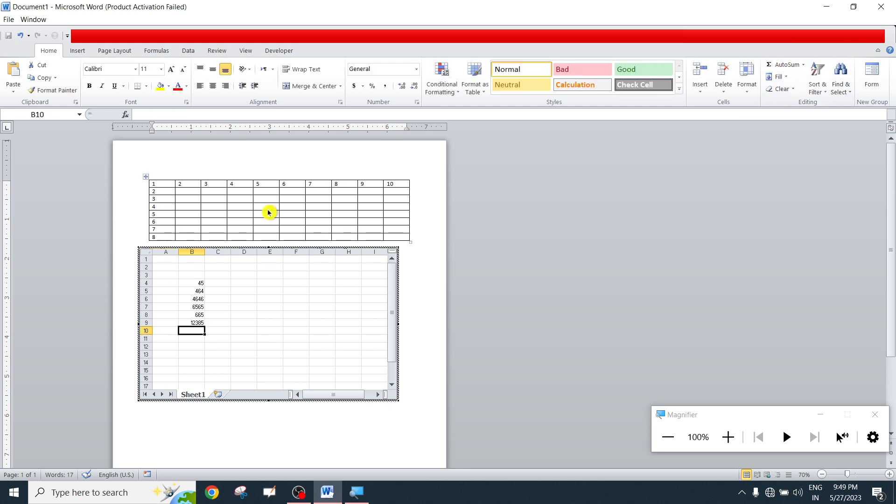
click(194, 323)
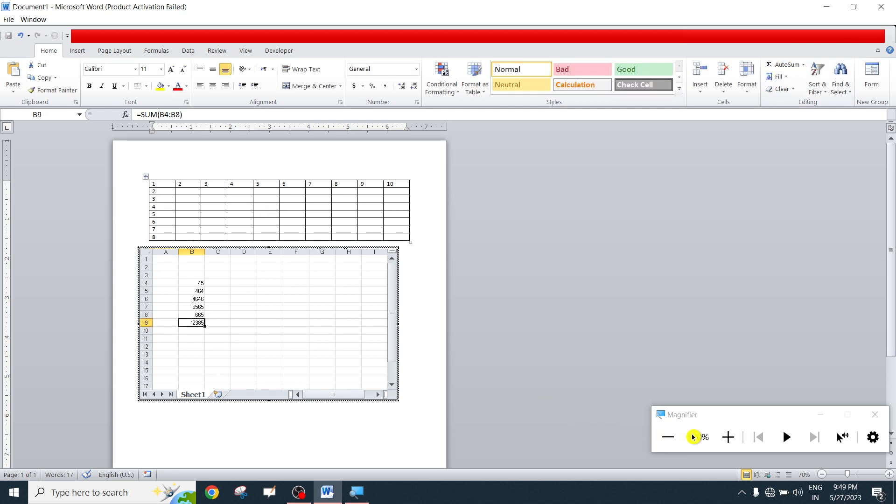
Magnify the screen and label the sum with "Total" in cell A9
click(728, 437)
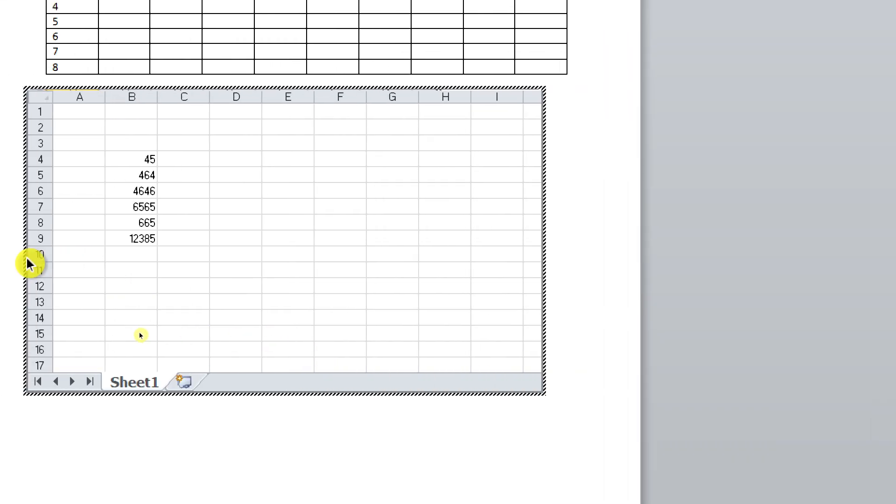
click(135, 255)
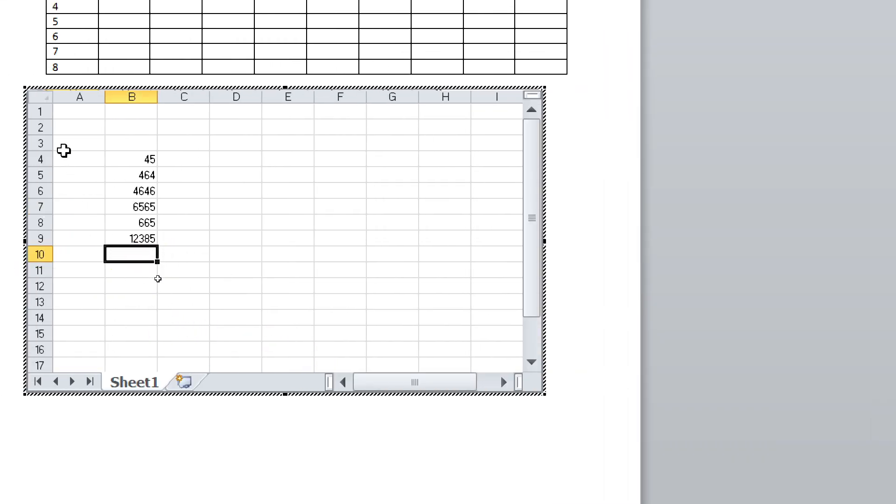
click(64, 159)
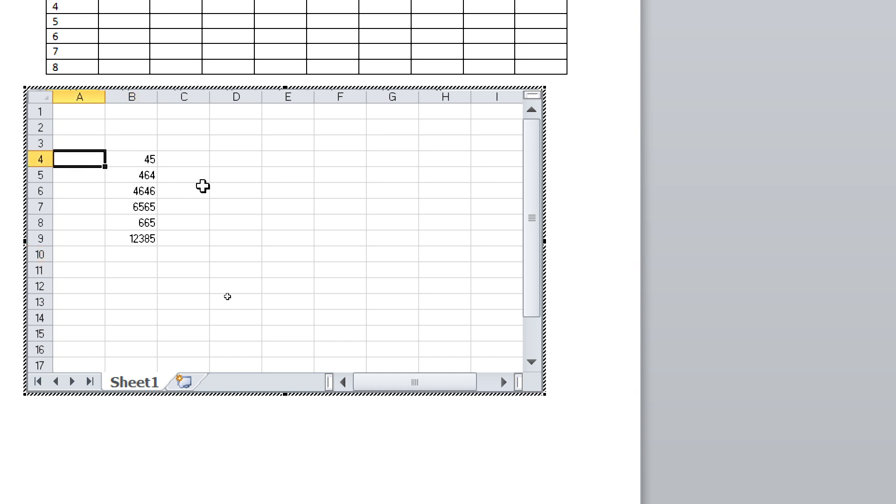
key(Down)
key(Down)
key(Down)
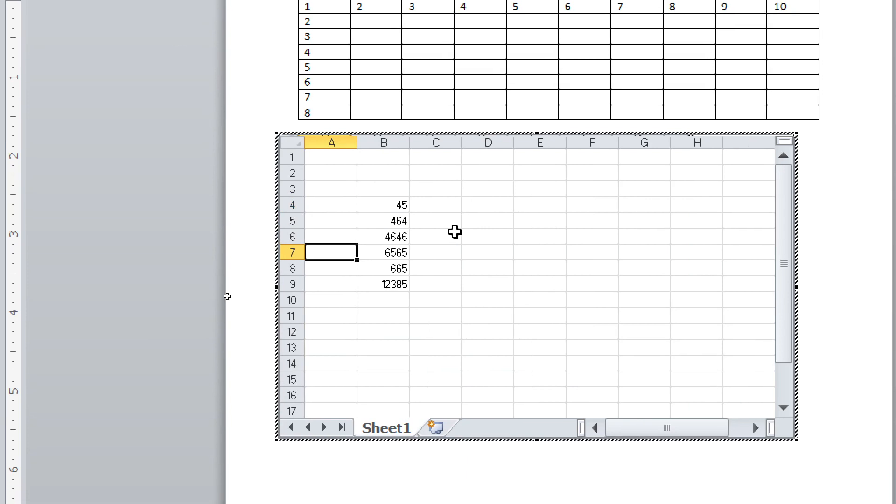
click(331, 299)
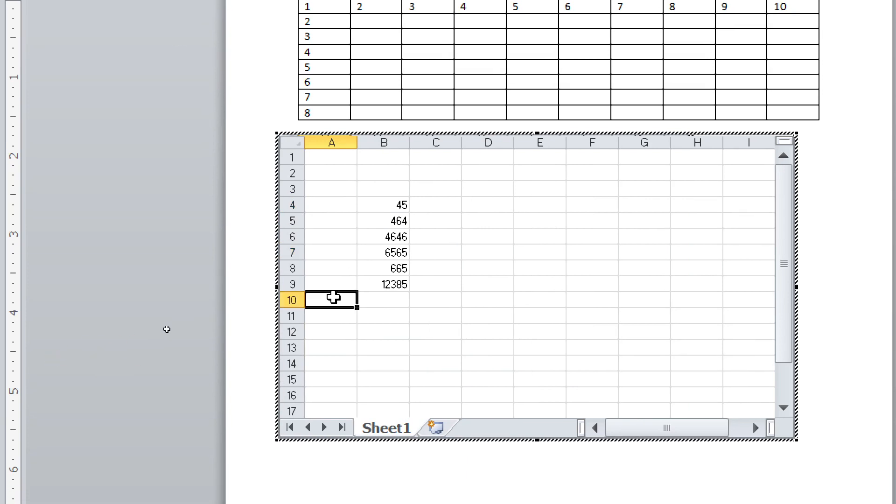
click(337, 284)
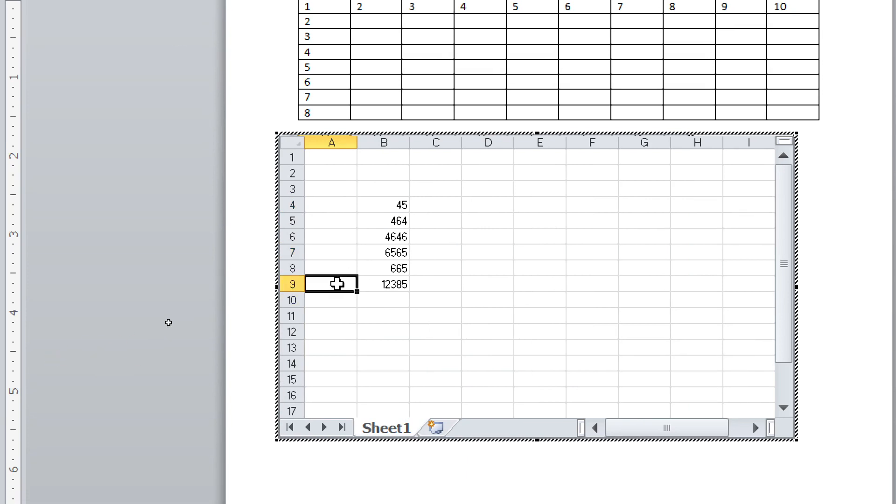
text(Total)
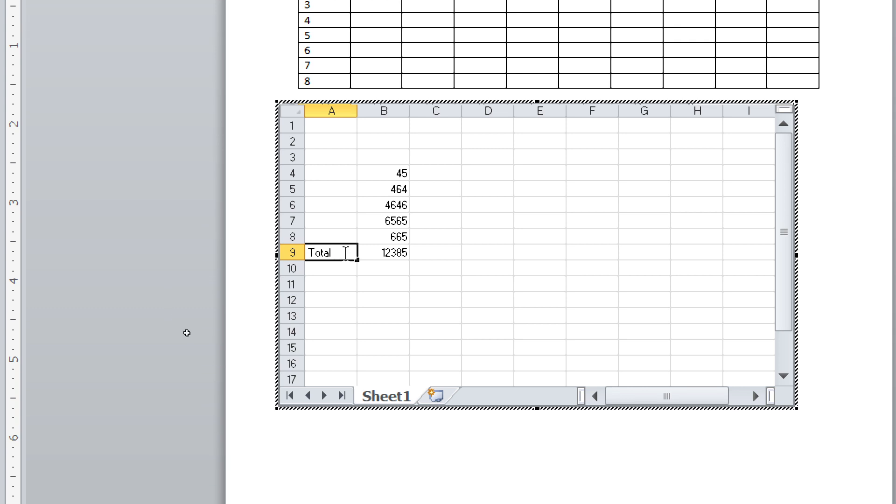
click(474, 317)
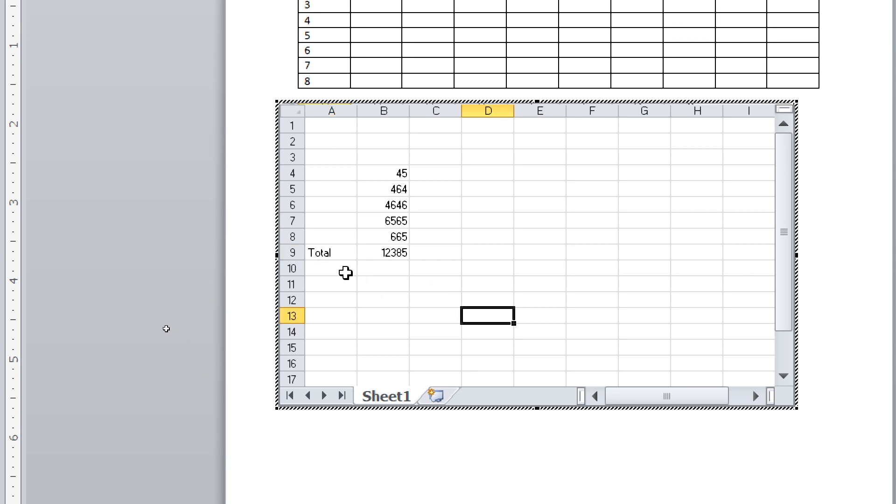
Bold cells A9:B9 of the embedded spreadsheet, shrink its frame to columns A to B and rows 1 to 9, and return to the document
drag(319, 248, 368, 247)
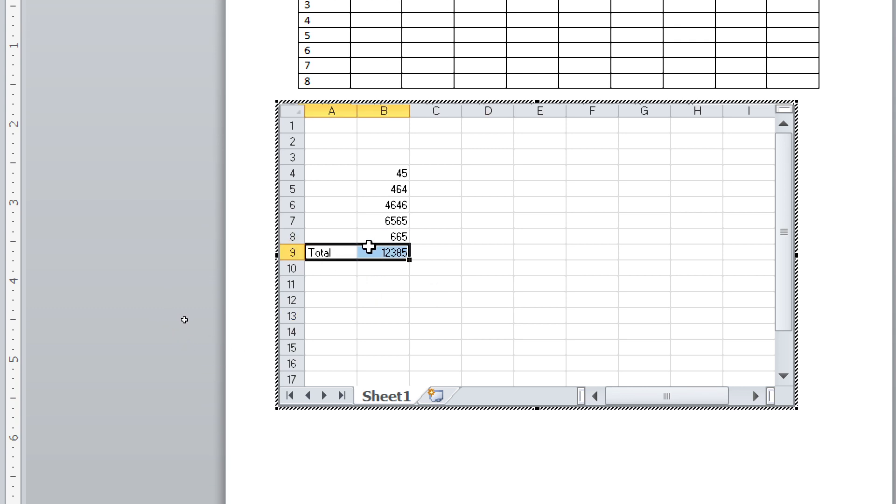
key(ctrl+b)
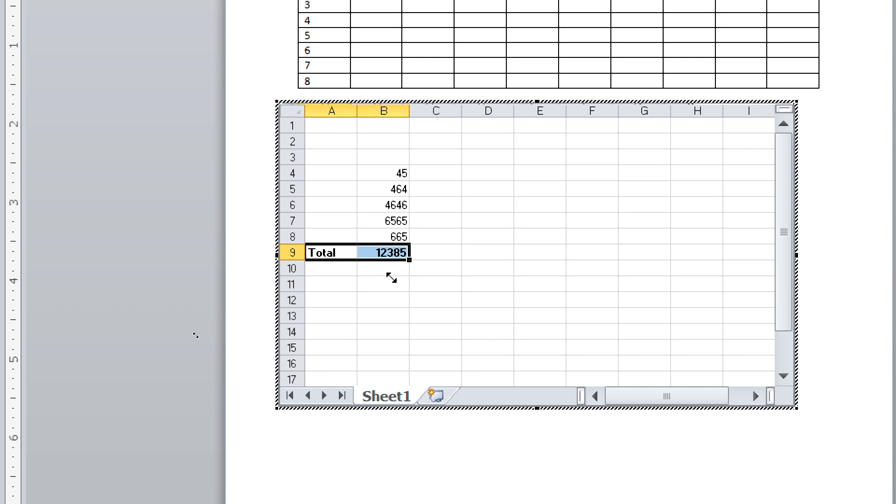
drag(429, 271, 429, 270)
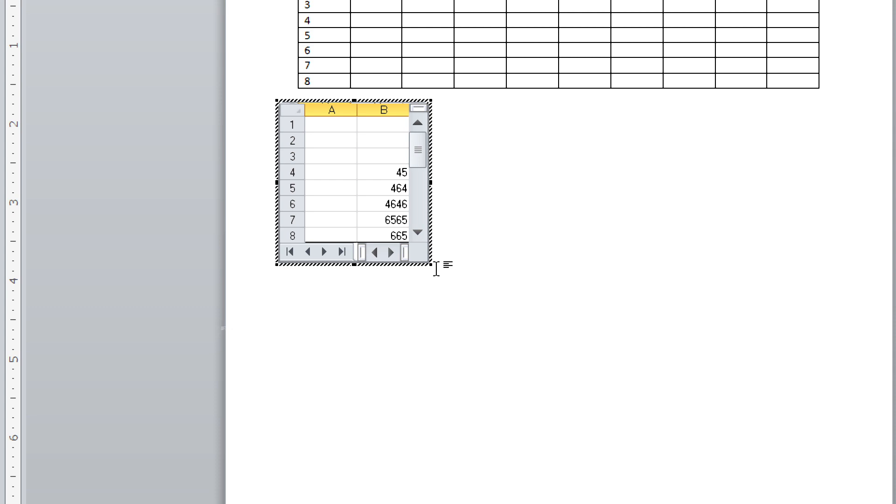
drag(444, 266, 458, 283)
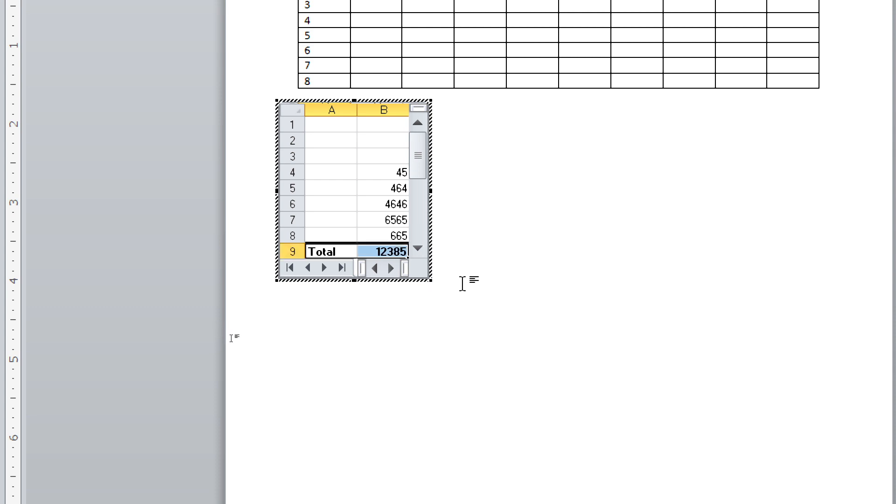
click(512, 154)
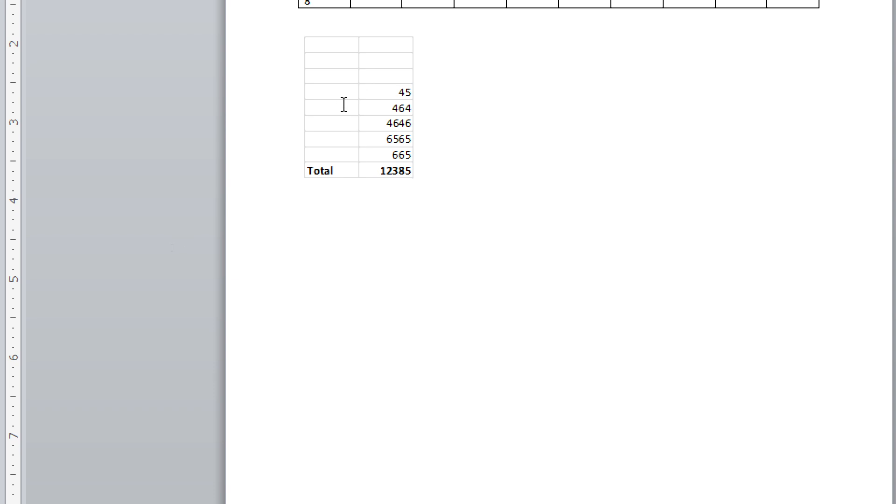
Return the screen magnification to 100%, reopen the embedded spreadsheet for editing, and go back to the document text below it
click(410, 135)
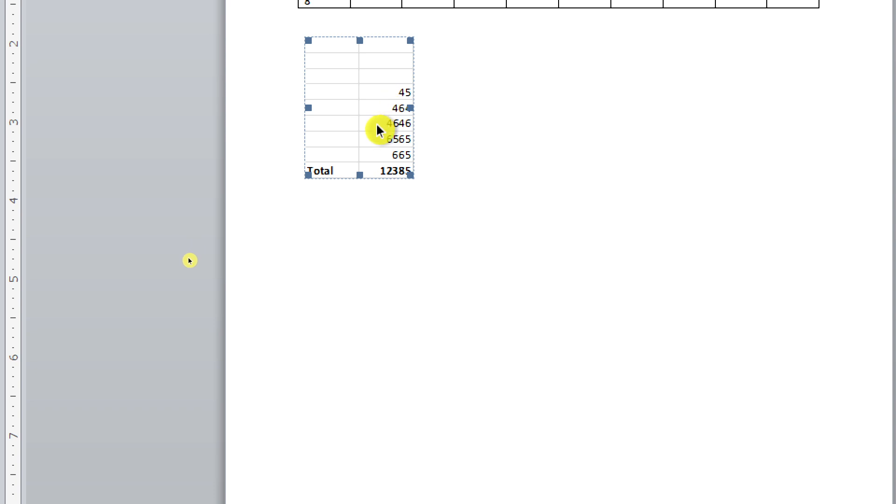
key(super+minus)
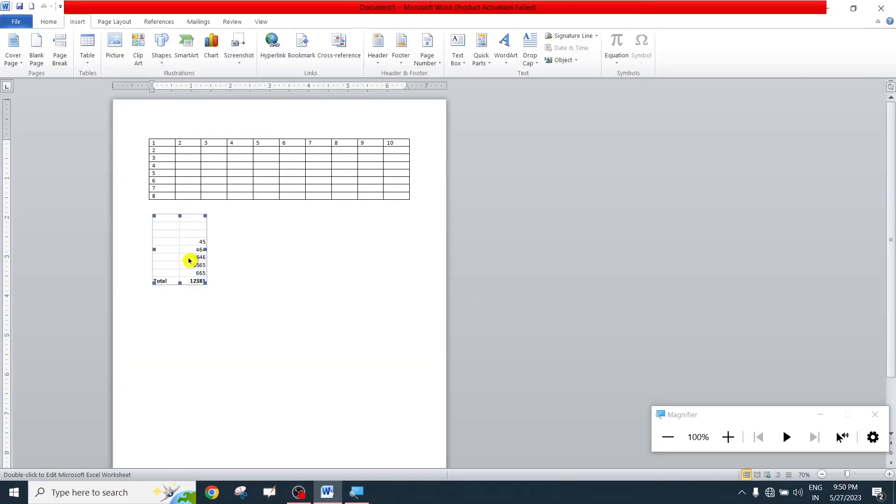
click(236, 276)
click(198, 260)
double_click(188, 246)
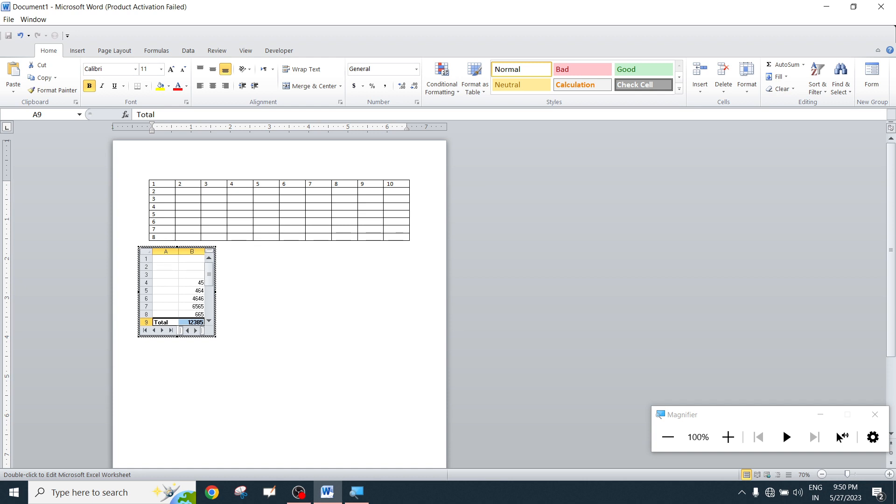
click(280, 336)
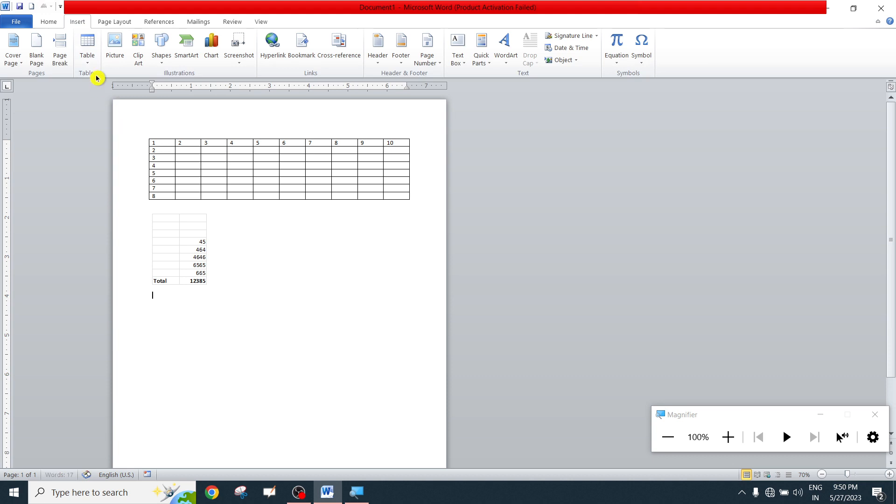
Insert the Calendar 2 quick table below the spreadsheet and check the May 2023 dates in the system calendar
click(87, 59)
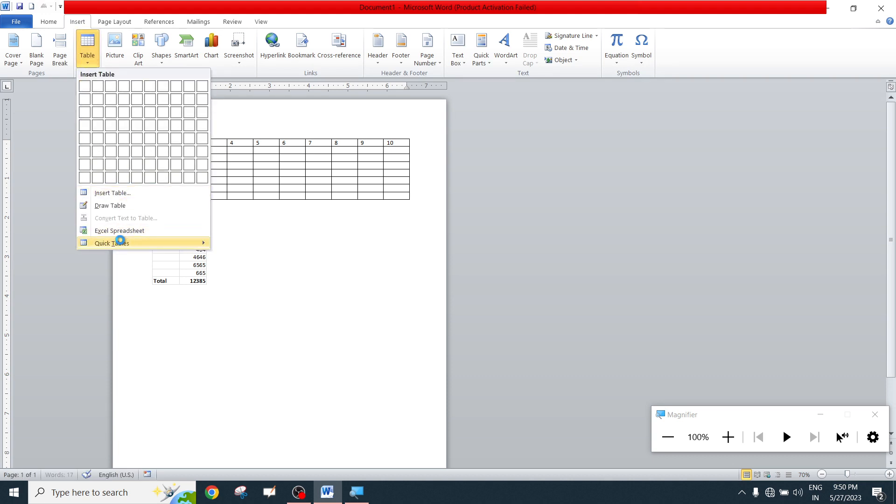
mouse_move(120, 241)
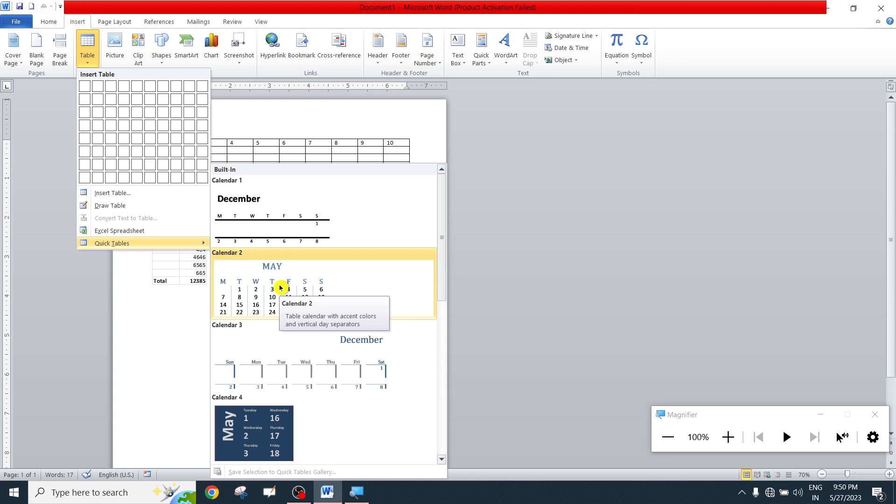
click(281, 287)
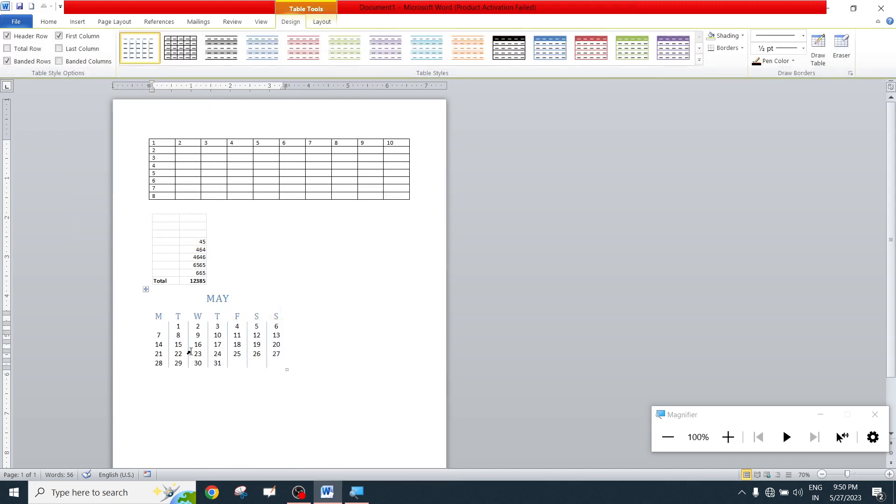
click(850, 495)
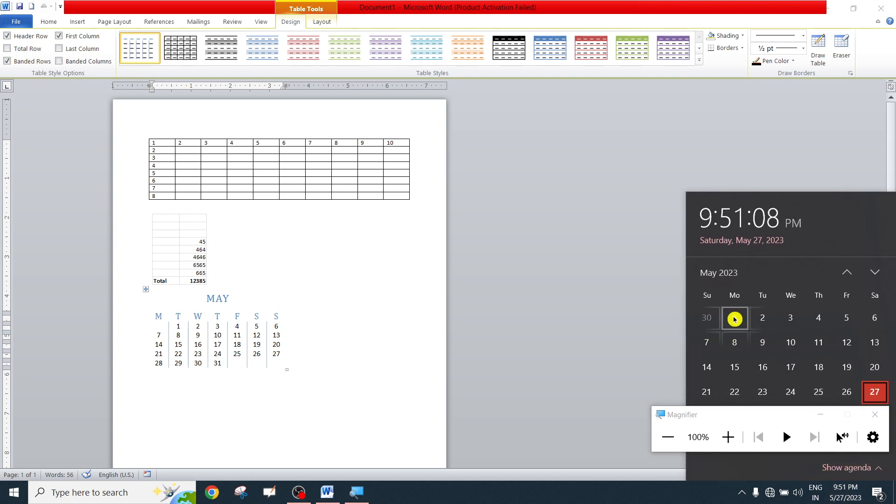
click(181, 341)
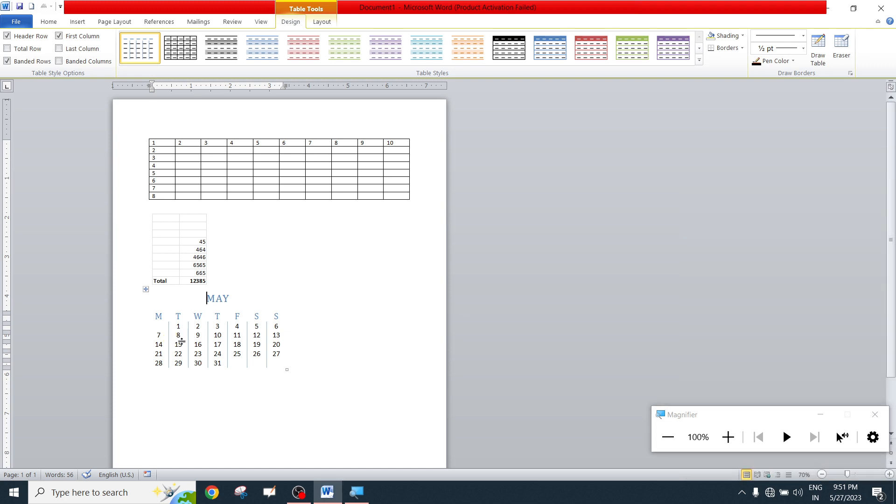
Renumber the calendar's first week 1 to 7 starting on Monday, and enter 8 for the second Monday
click(169, 331)
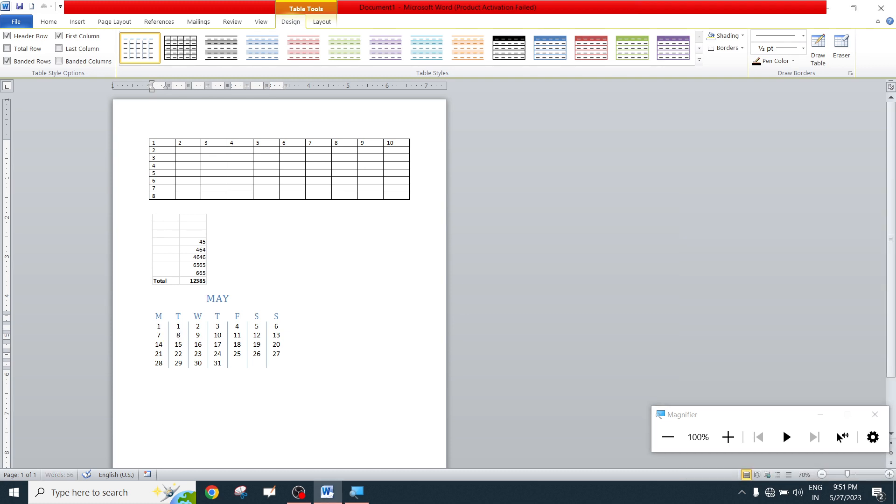
text(1)
key(Tab)
text(2)
key(Tab)
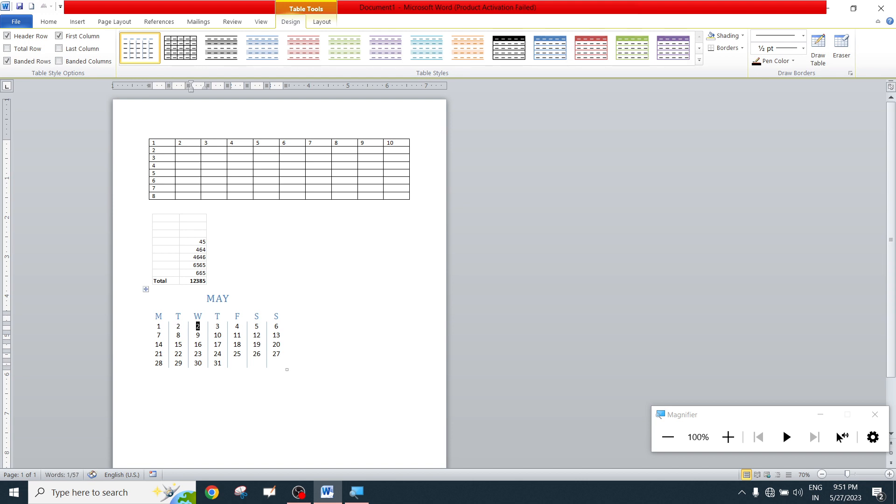
text(3)
key(Tab)
text(4)
key(Tab)
text(5)
key(Tab)
text(6)
key(Tab)
text(7)
key(Tab)
text(8)
key(Tab)
Insert the With Subheads 2 quick table at the end of the document, below the May calendar
key(ctrl+End)
click(75, 22)
click(87, 58)
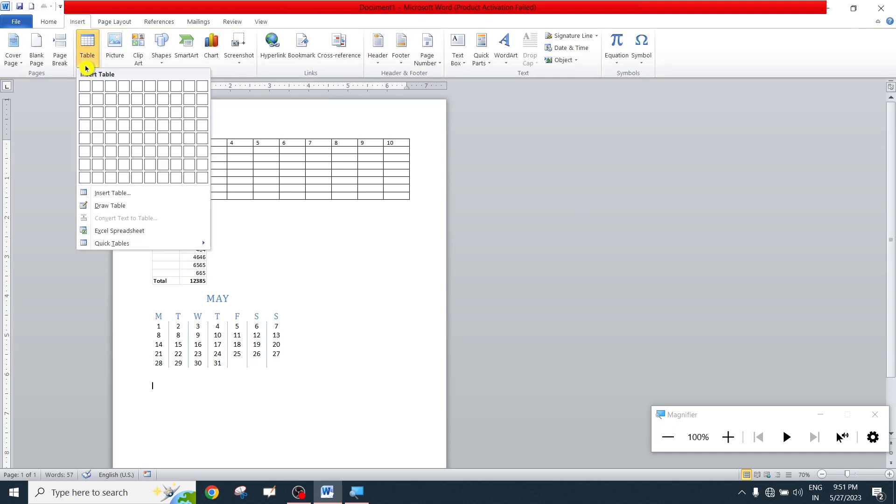
mouse_move(120, 247)
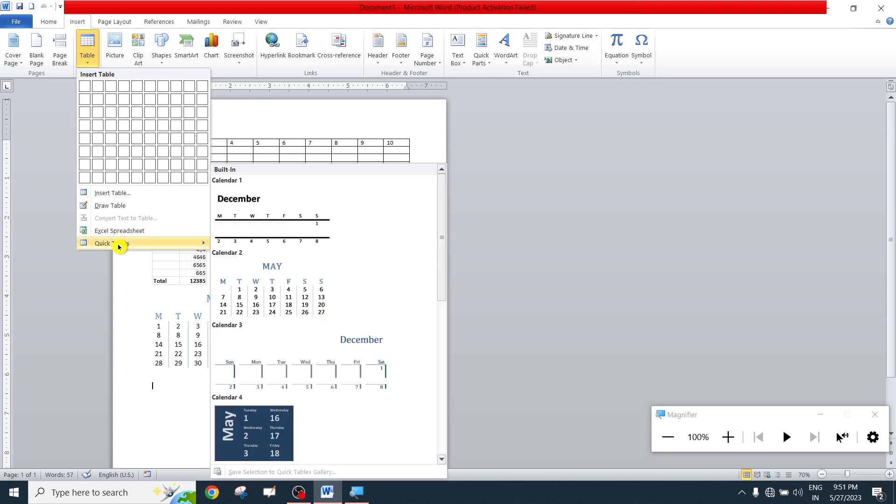
scroll(290, 301, down, 10)
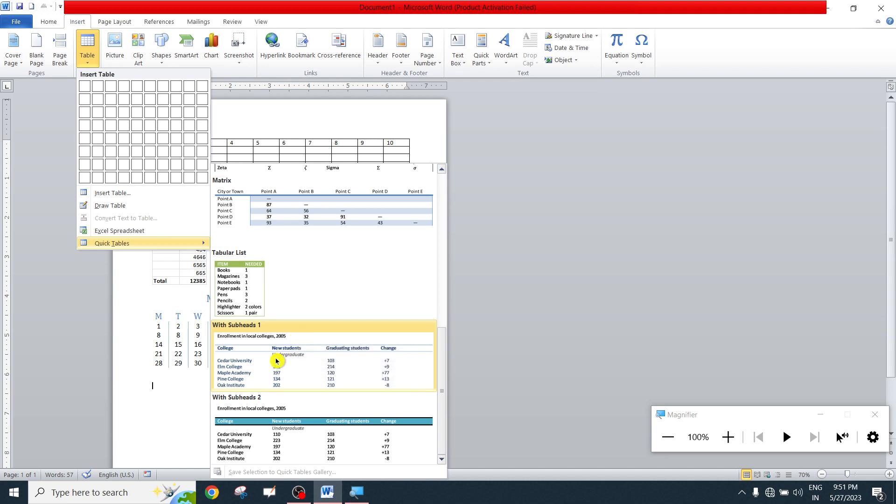
click(296, 449)
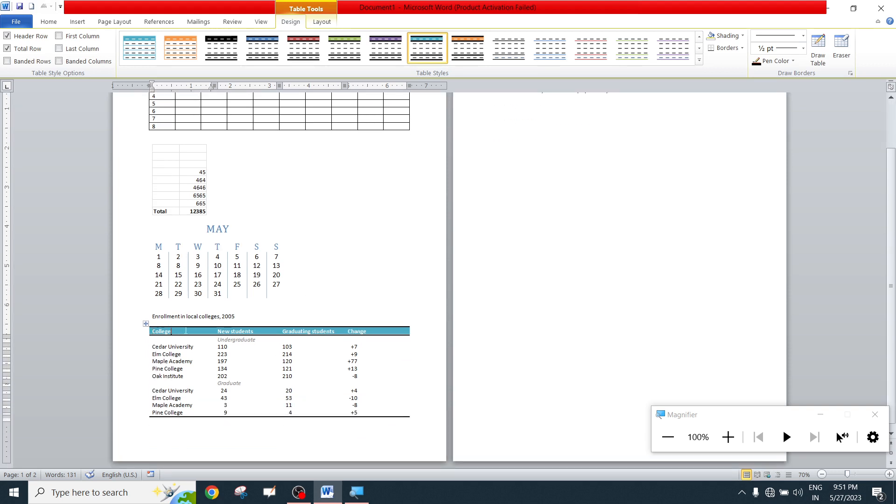
Magnify the enrollment table and replace its "College" column heading with "S. No."
key(ctrl+shift+Left)
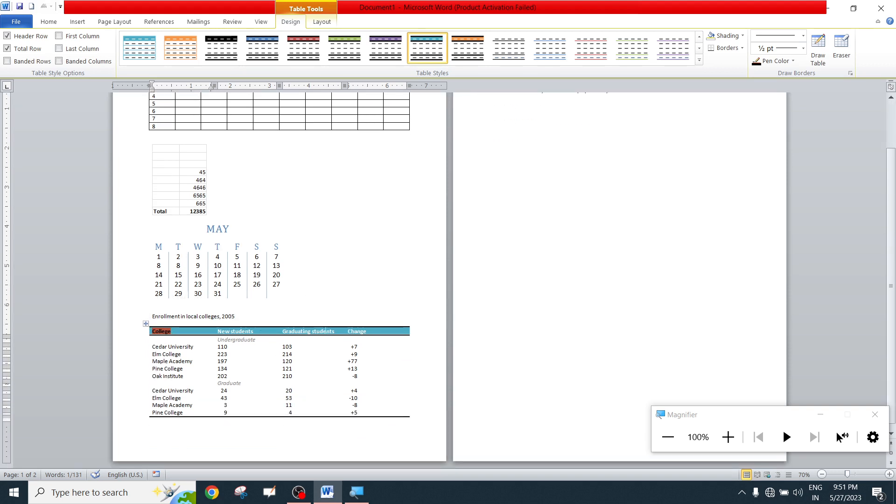
click(323, 331)
click(371, 326)
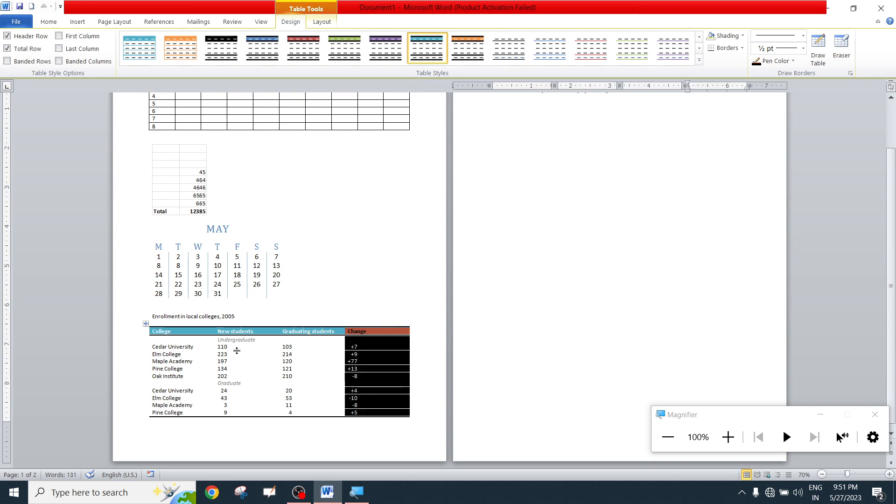
click(221, 354)
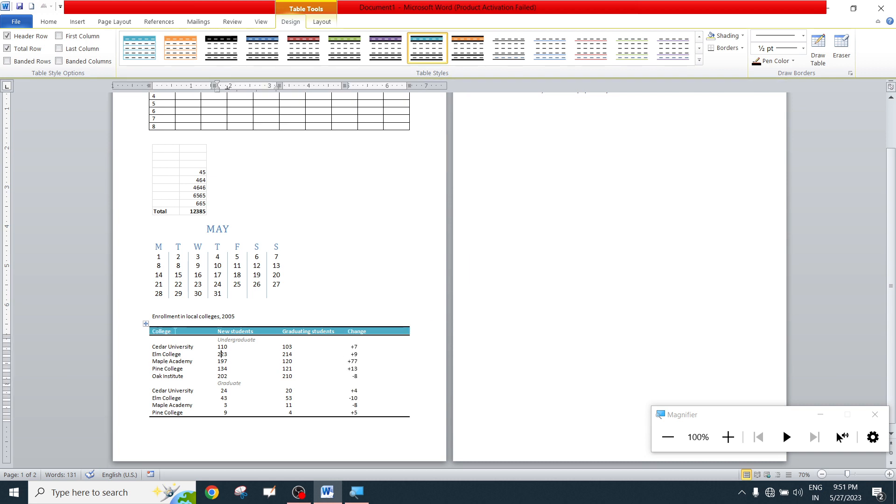
click(728, 437)
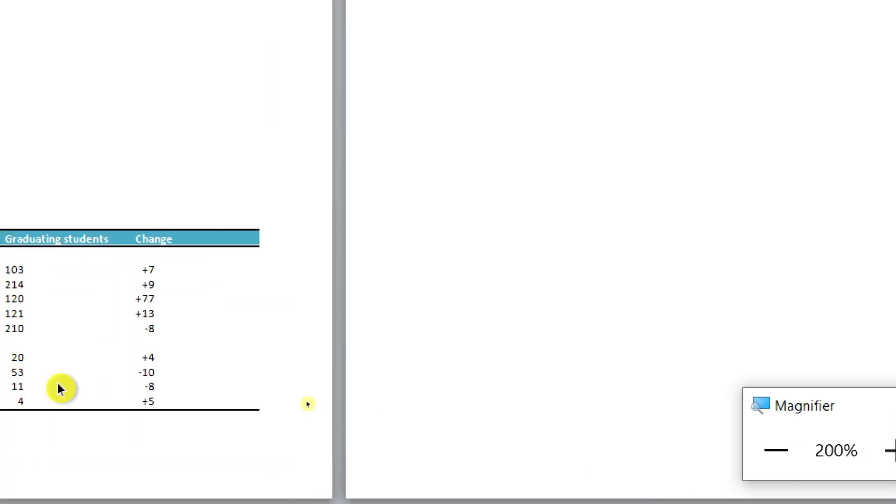
double_click(150, 238)
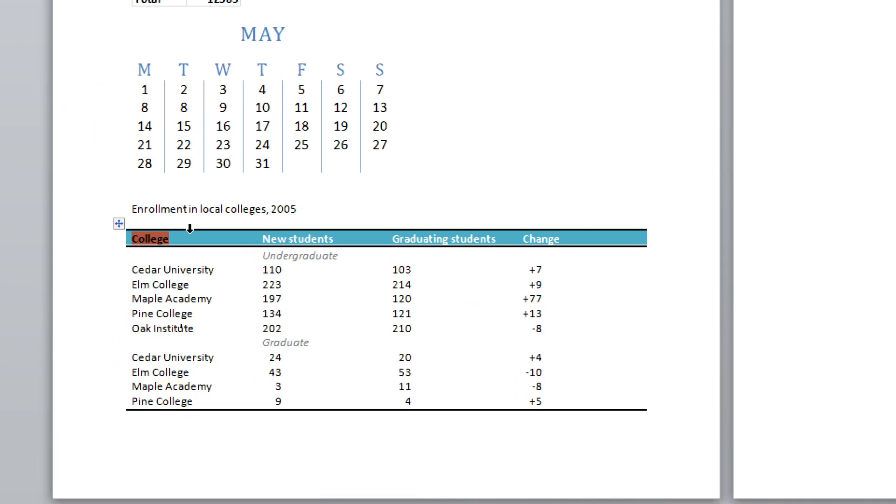
click(192, 244)
drag(174, 238, 58, 238)
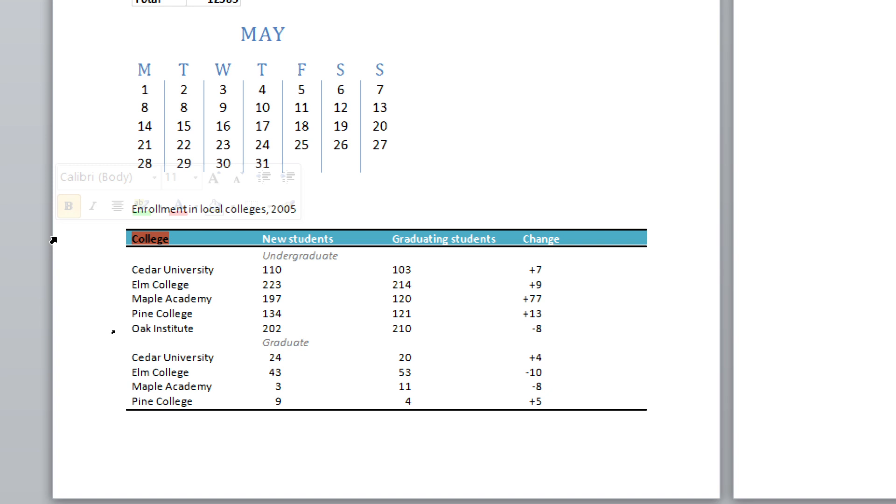
text(S. No.)
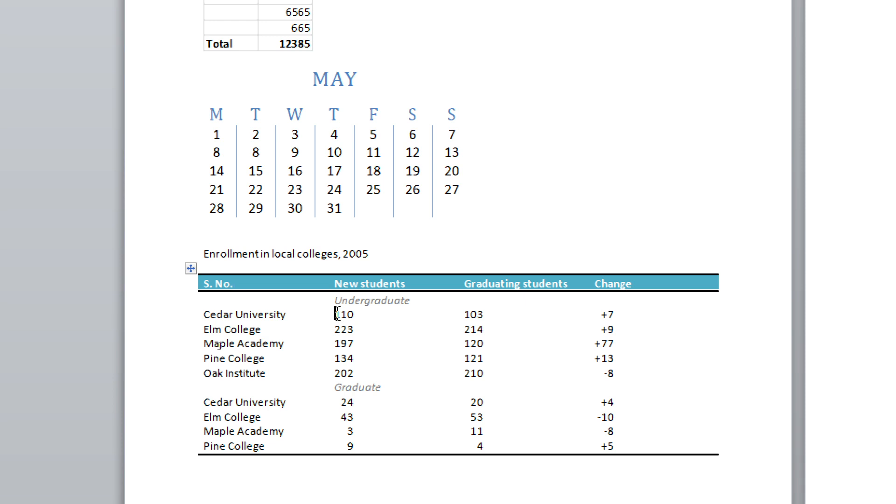
Change Cedar University's undergraduate New students value to 120 and return the screen magnification to 100%
drag(335, 315, 356, 317)
text(120)
scroll(323, 496, down, 2)
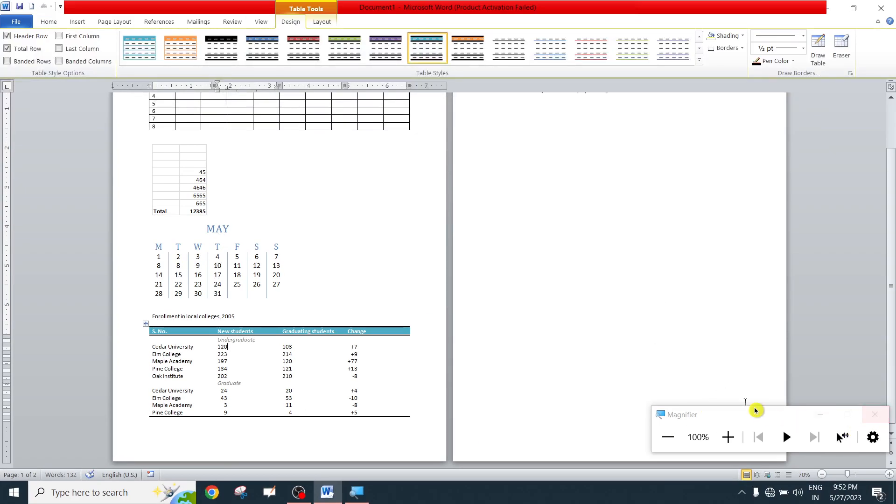
Undo the enrollment table, the calendar, the embedded spreadsheet and the row numbers 7 and 8 in the numbered table
click(602, 322)
scroll(407, 288, up, 3)
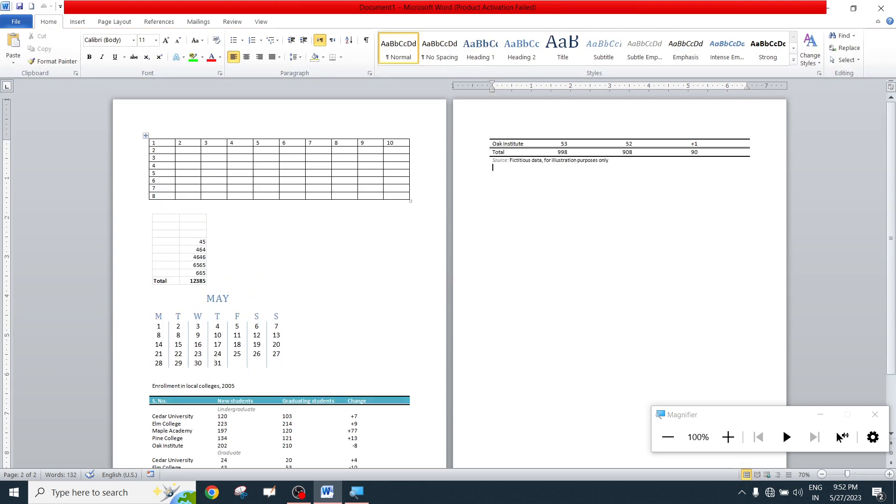
key(ctrl+z)
key(ctrl+z)
key(ctrl+z)
key(ctrl+z)
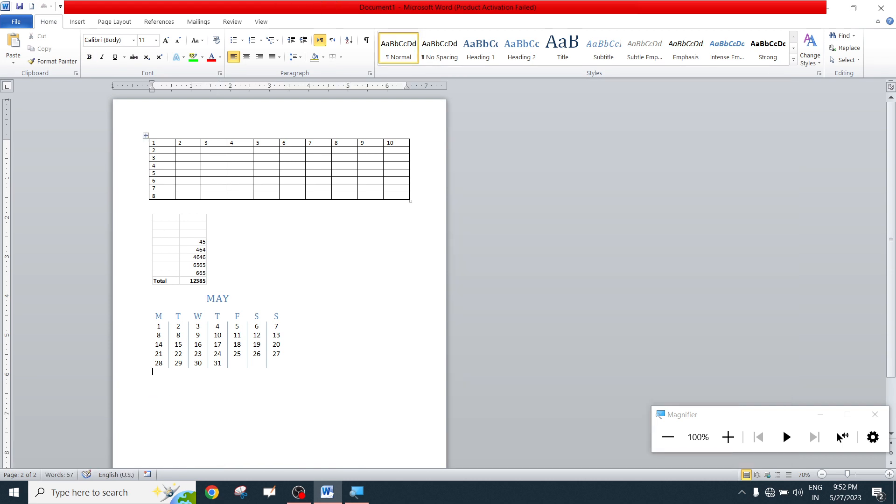
key(ctrl+z)
key(ctrl+z)
key(ctrl+z)
key(ctrl+z)
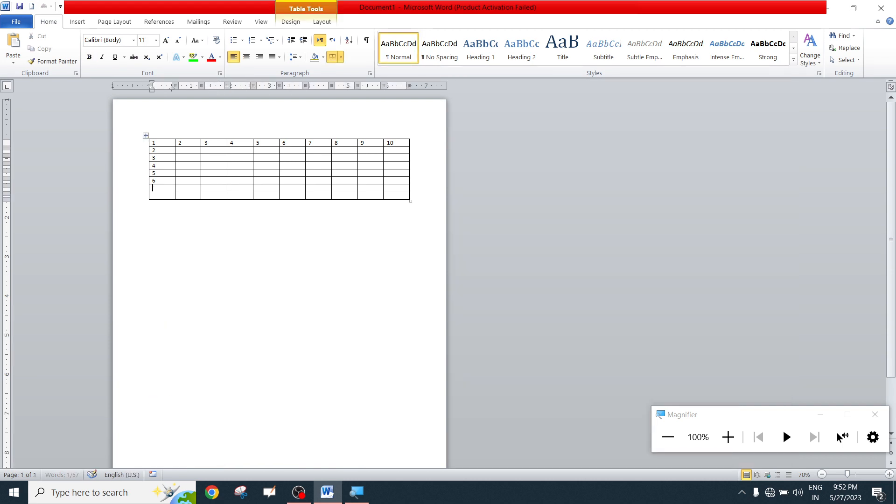
Zoom the page to 140% and briefly magnify the screen to examine the numbered table's rows and columns
scroll(295, 276, up, 7)
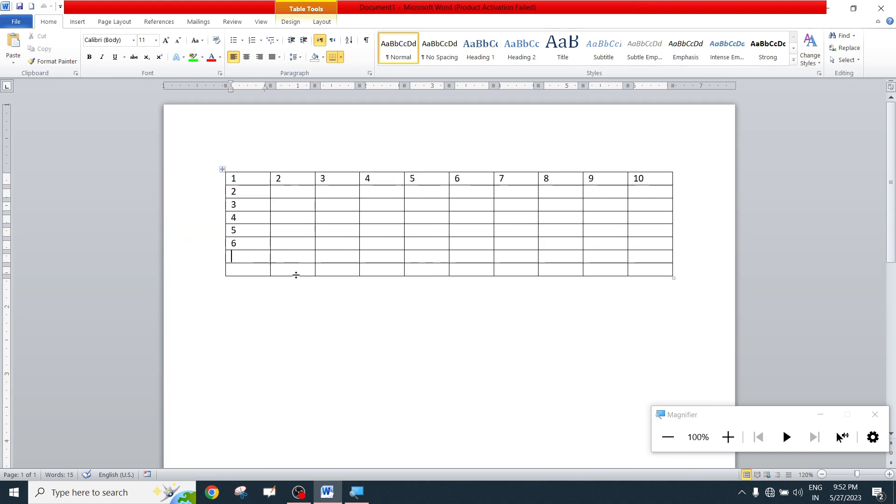
click(336, 235)
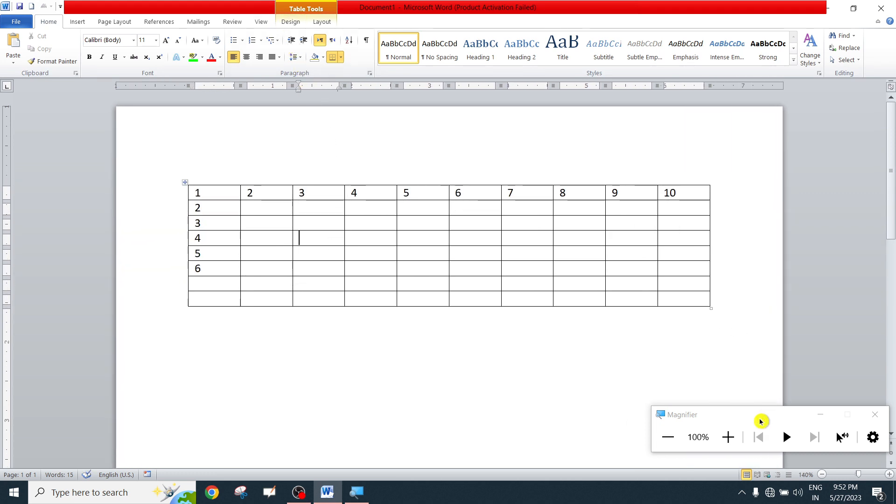
click(728, 438)
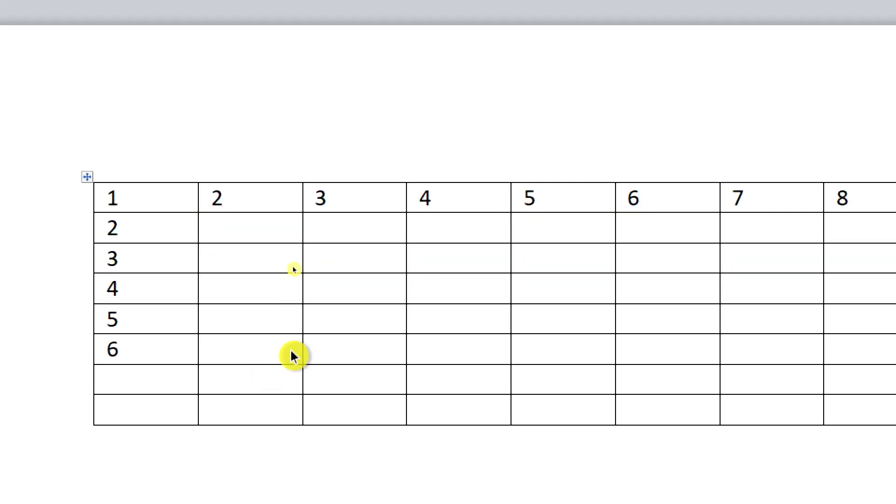
key(super+minus)
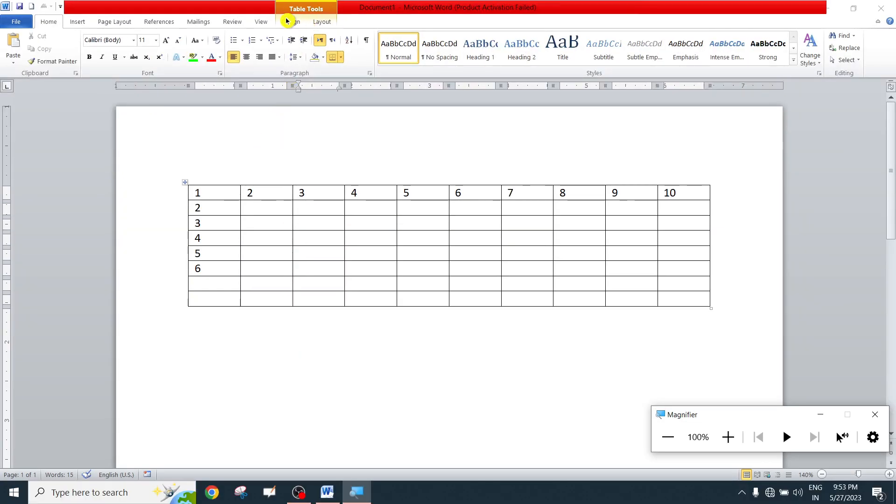
Apply the black light-shaded style with gray banded rows to the numbered table
click(260, 208)
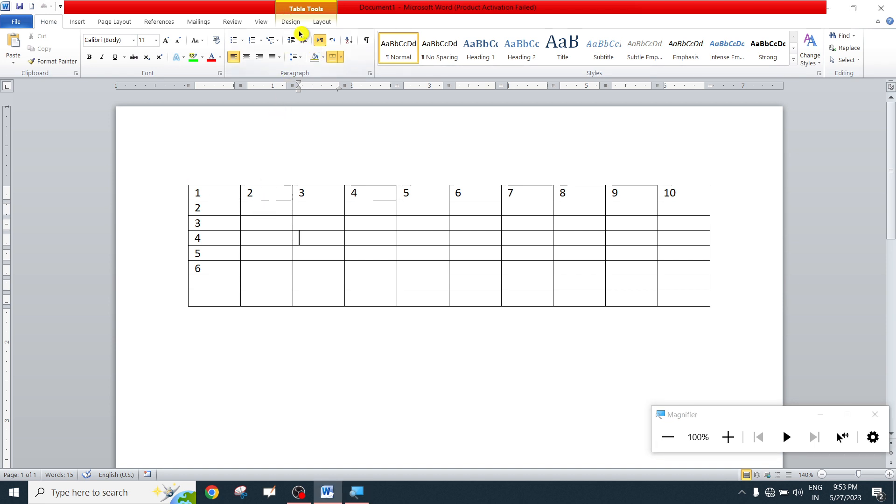
click(289, 20)
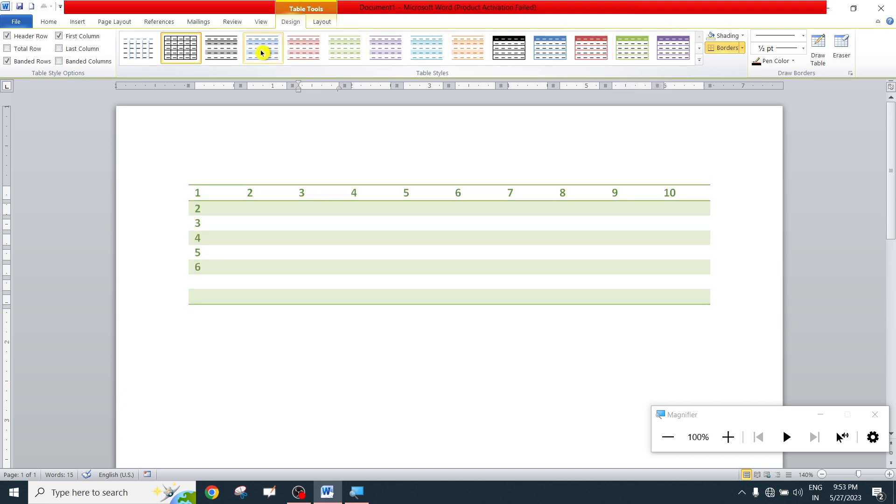
click(221, 57)
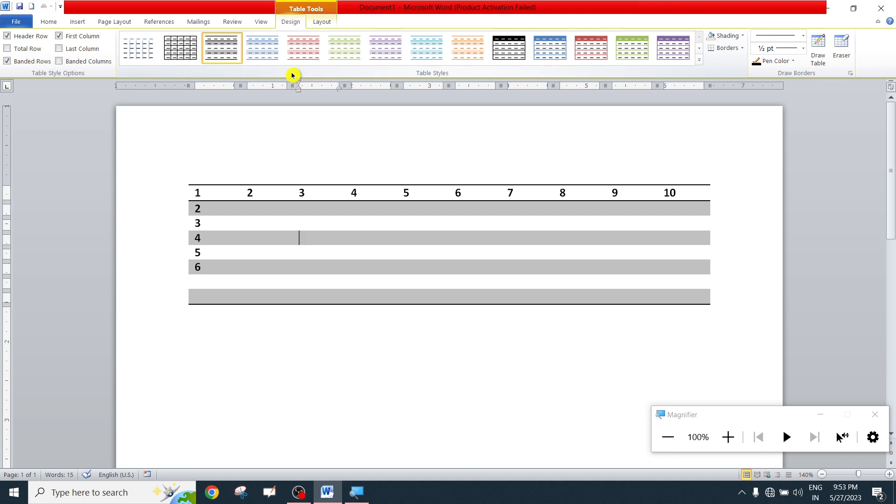
Enable the Total Row and Last Column style options for the numbered table, briefly switching Header Row off and on again
click(8, 49)
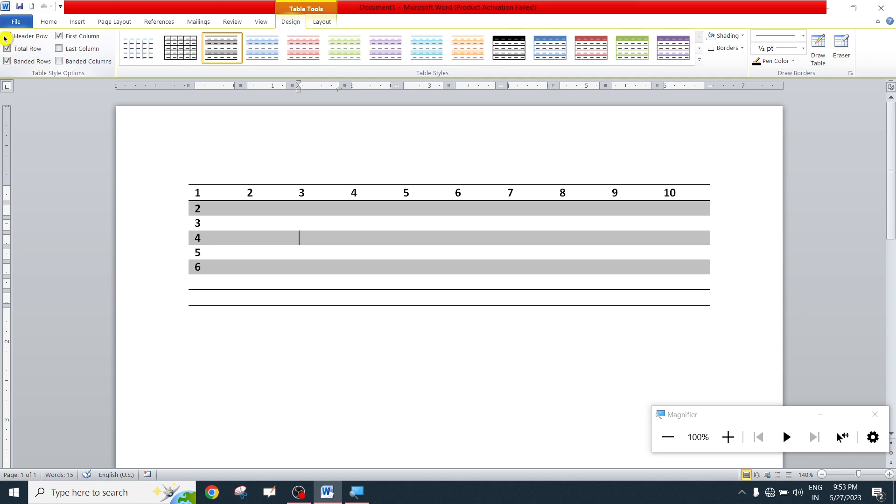
click(5, 39)
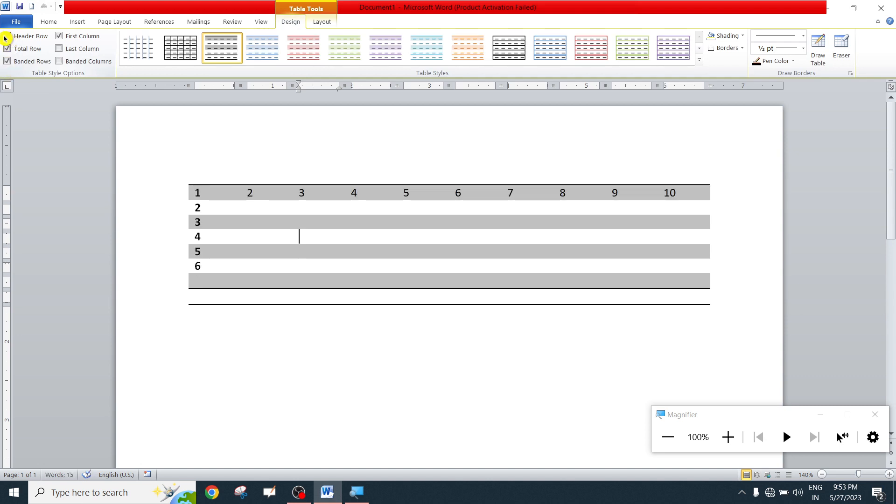
click(8, 38)
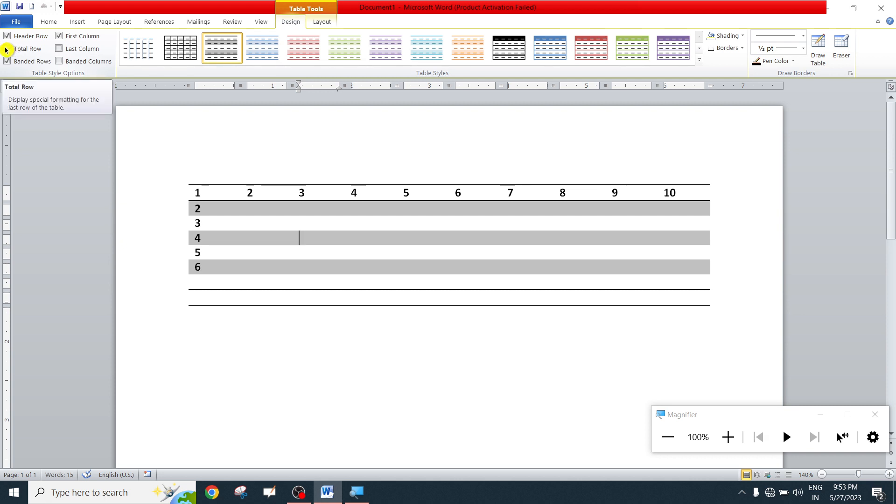
click(8, 49)
click(59, 49)
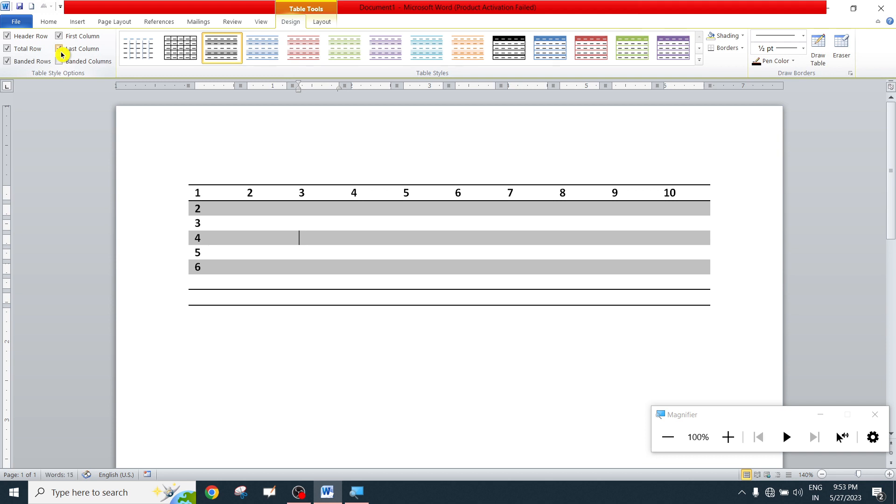
Try the Banded Columns option on the numbered table and switch it off again
click(60, 63)
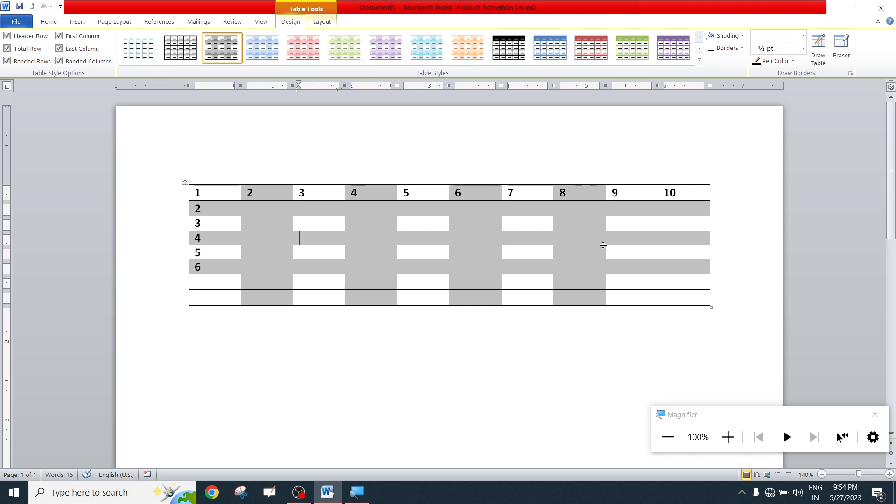
click(59, 61)
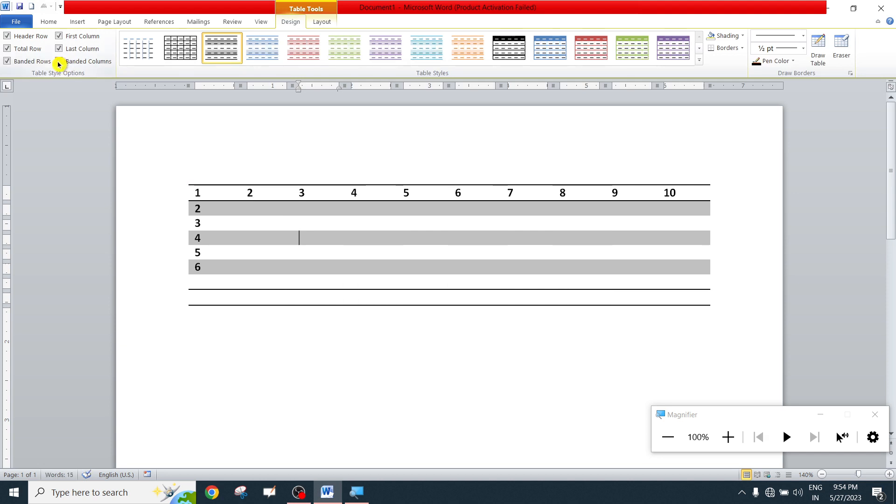
click(59, 61)
click(59, 61)
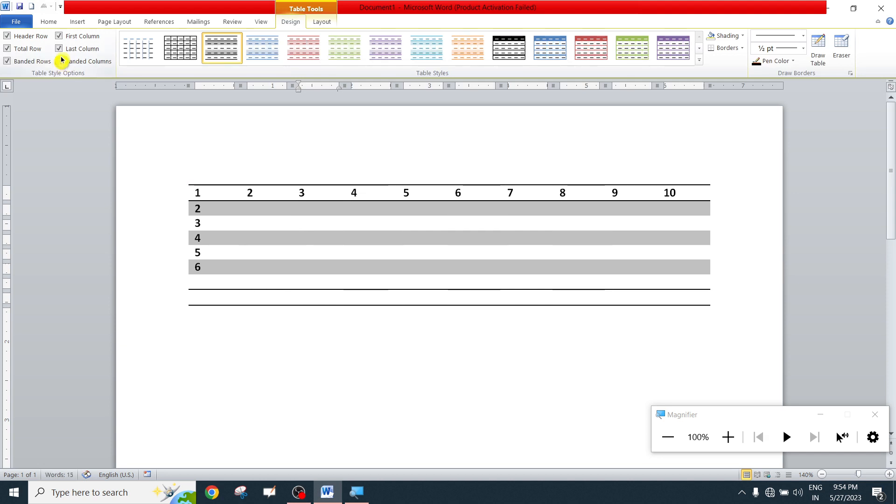
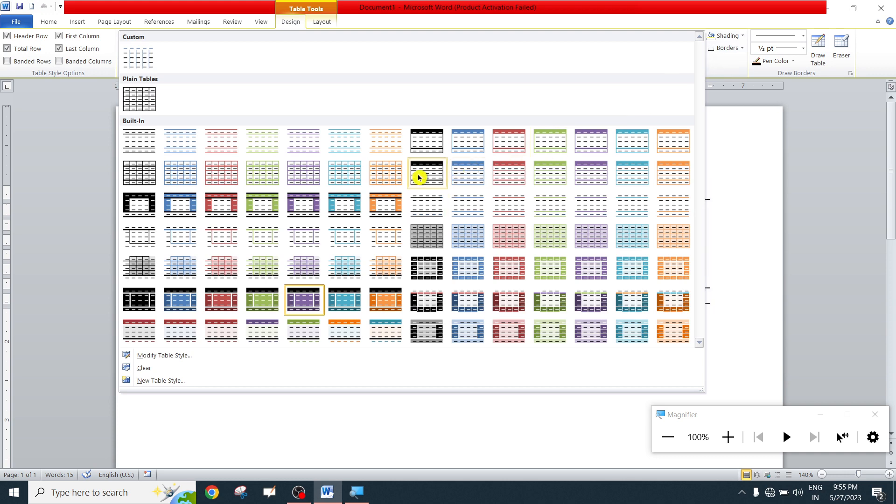
Apply the Light Grid - Accent 6 style to the numbered table, open that style for modification and check its base-style choices
click(394, 171)
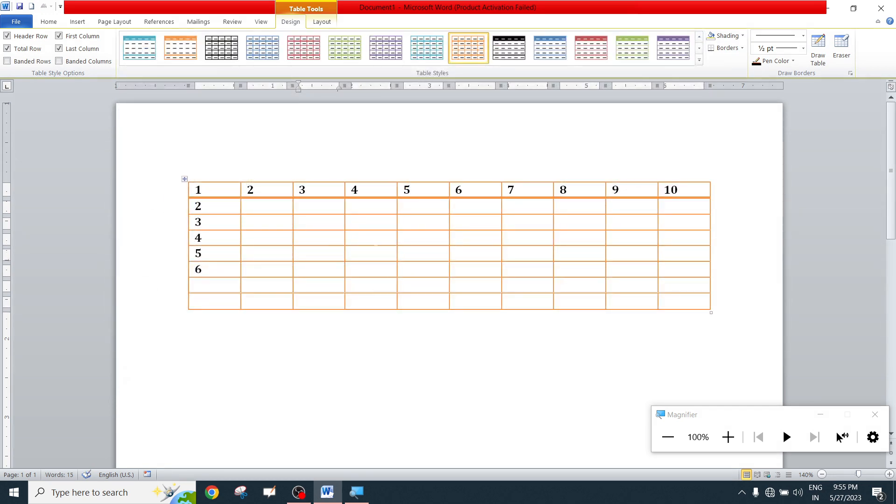
click(698, 60)
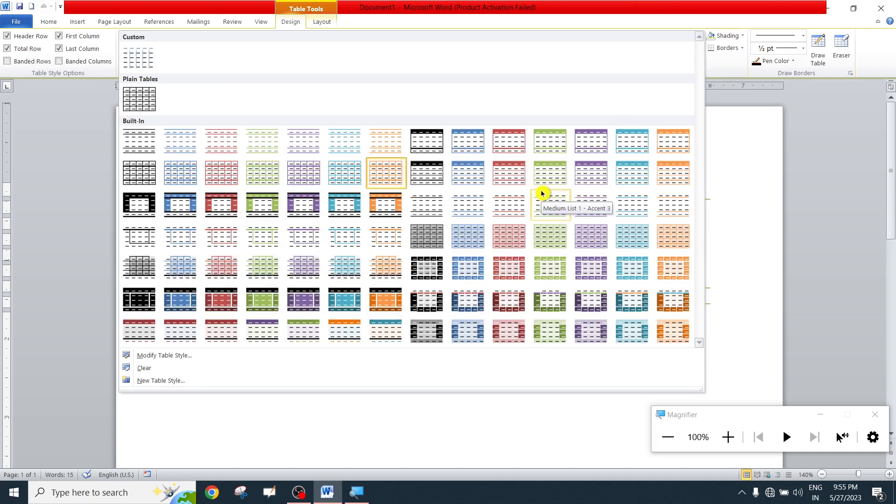
click(183, 359)
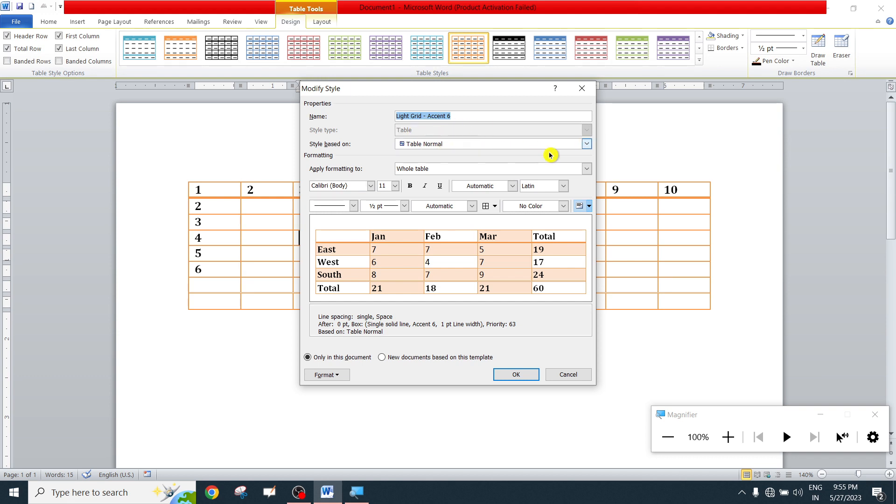
click(586, 144)
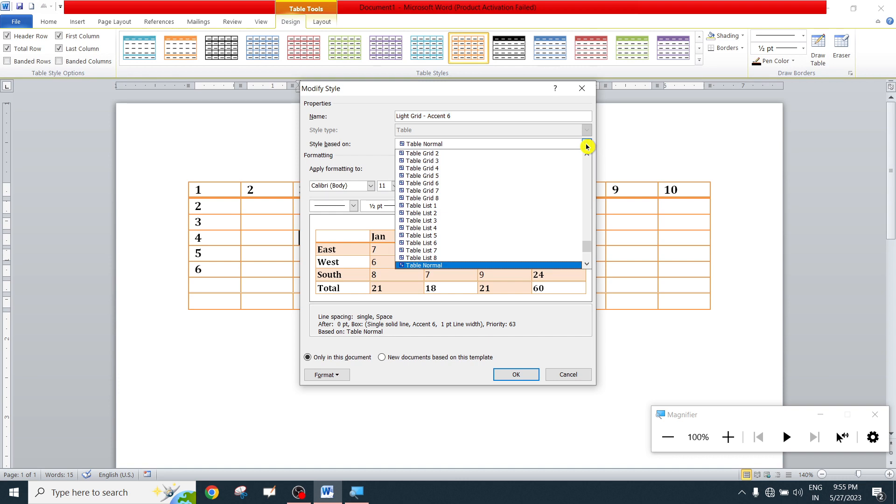
click(586, 146)
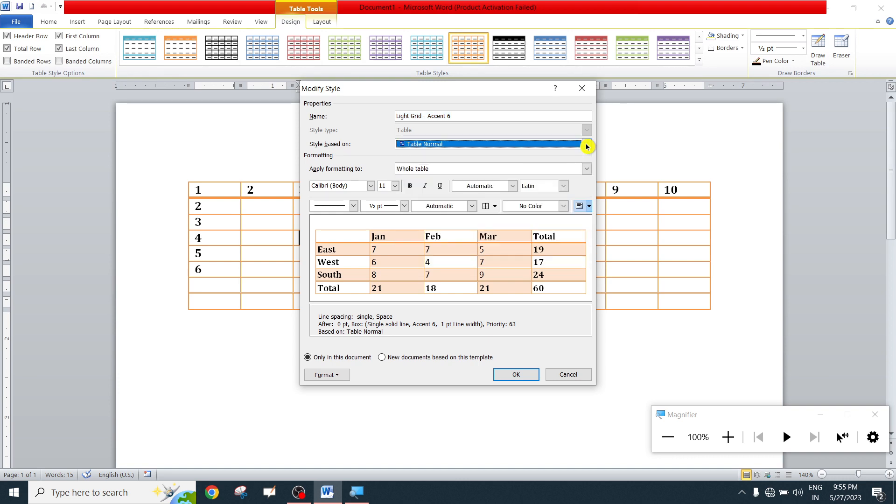
Try the GOLDROPS PERSONAL USE and Blackadder ITC fonts for the whole table in the style
click(370, 186)
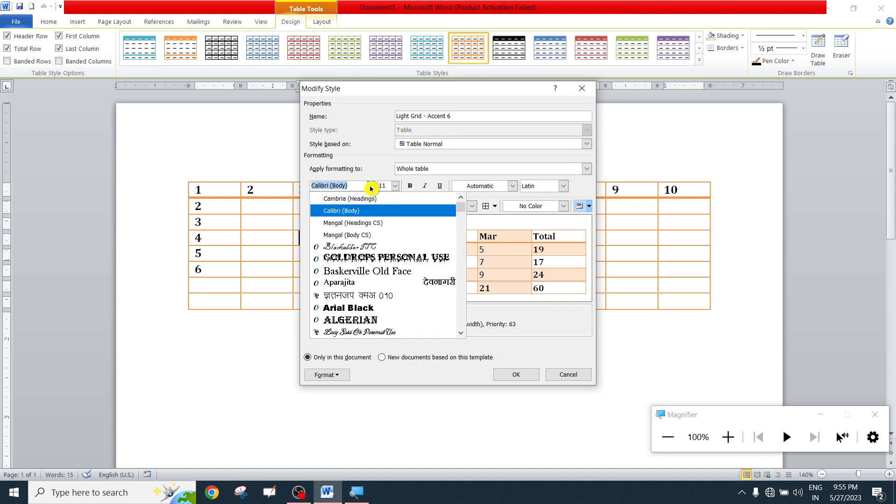
click(380, 258)
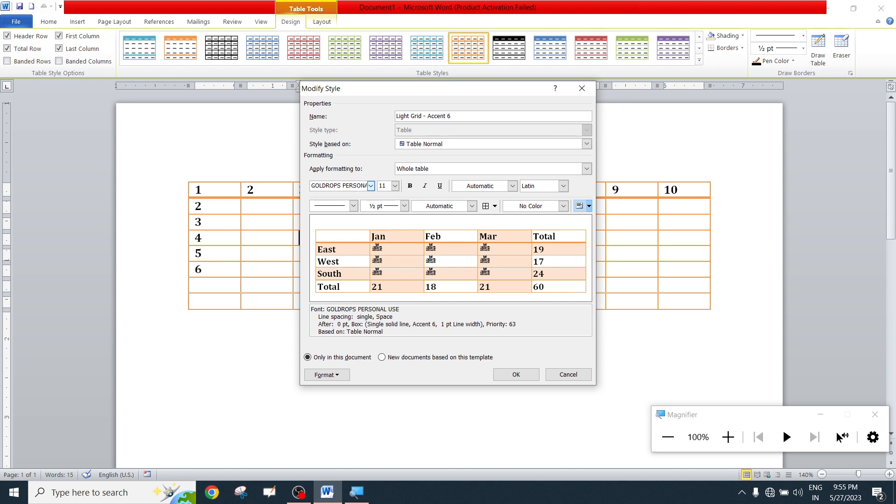
click(370, 186)
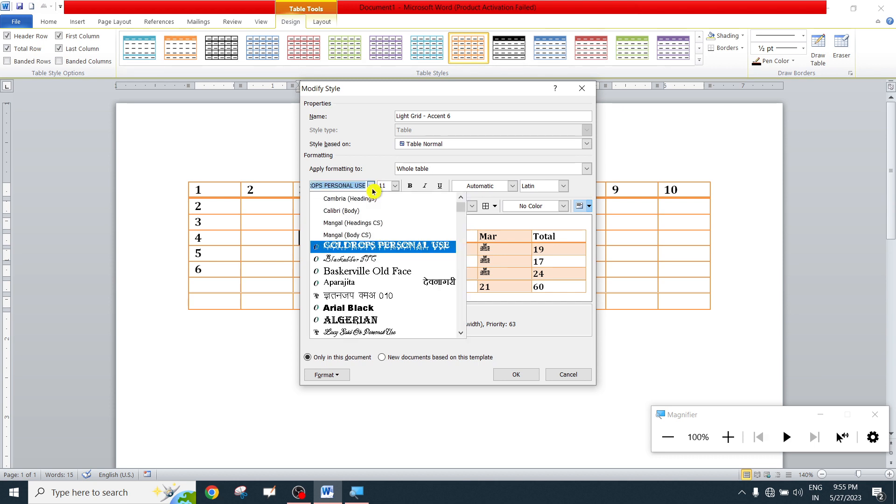
click(360, 259)
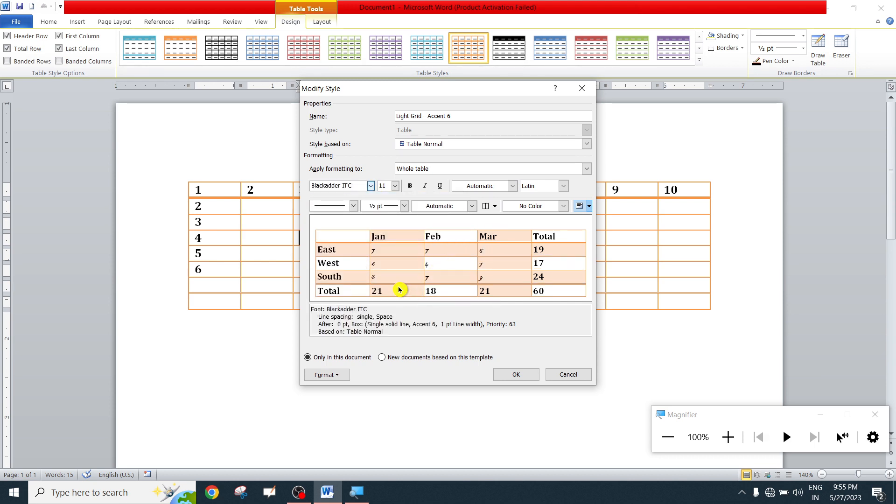
Format the style's whole-table text as Aparajita, bold and italic, in standard red
click(371, 186)
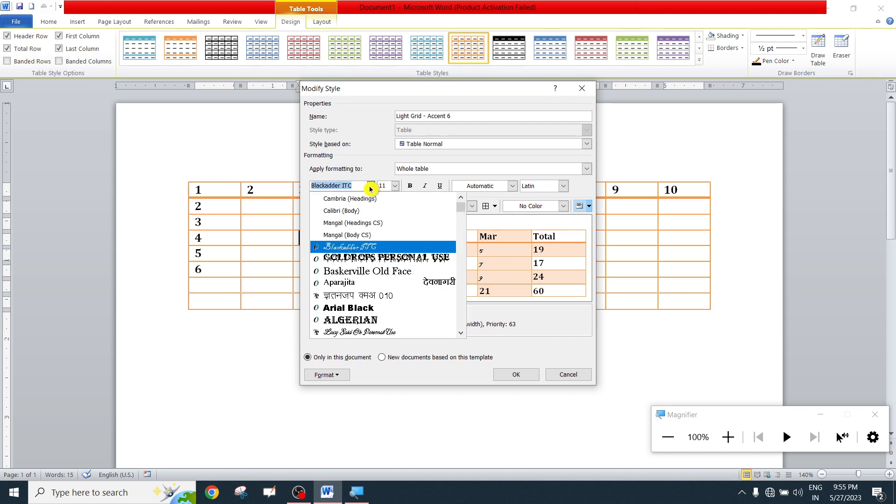
click(339, 285)
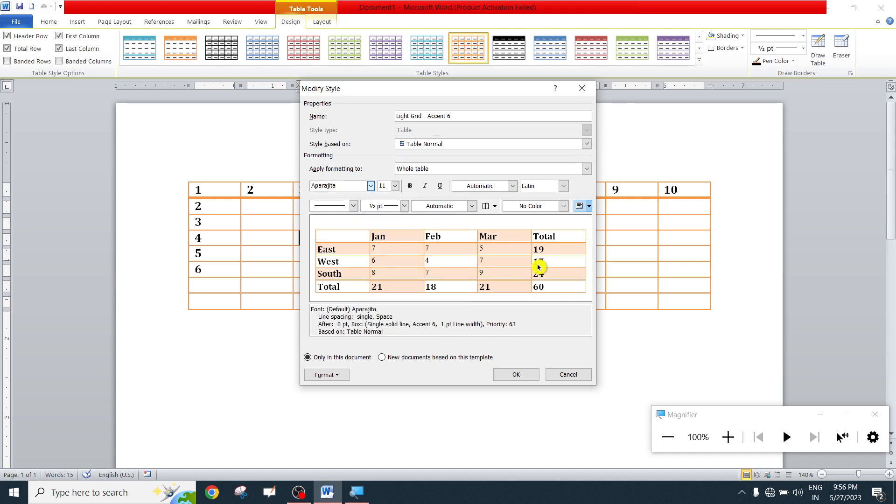
click(424, 187)
click(441, 187)
click(441, 187)
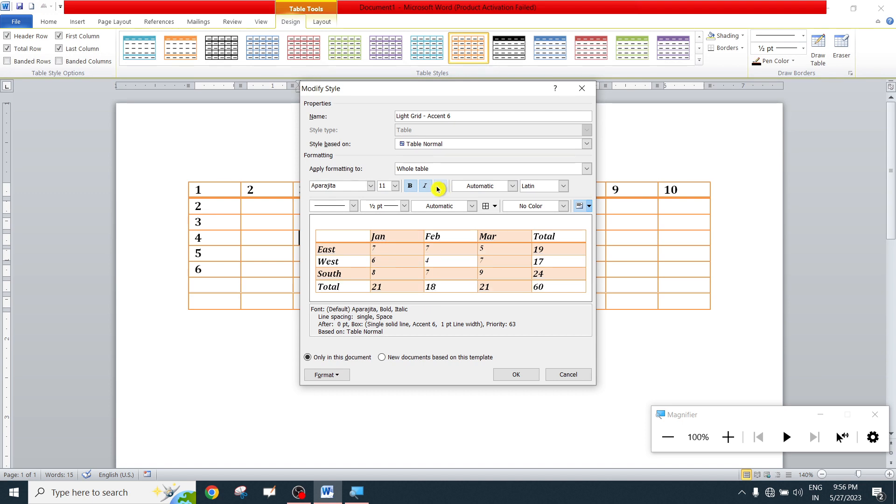
click(511, 186)
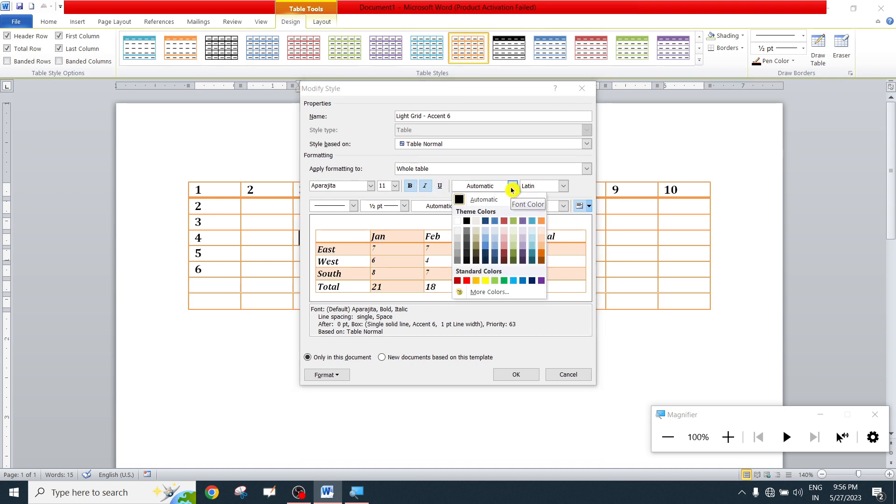
click(466, 280)
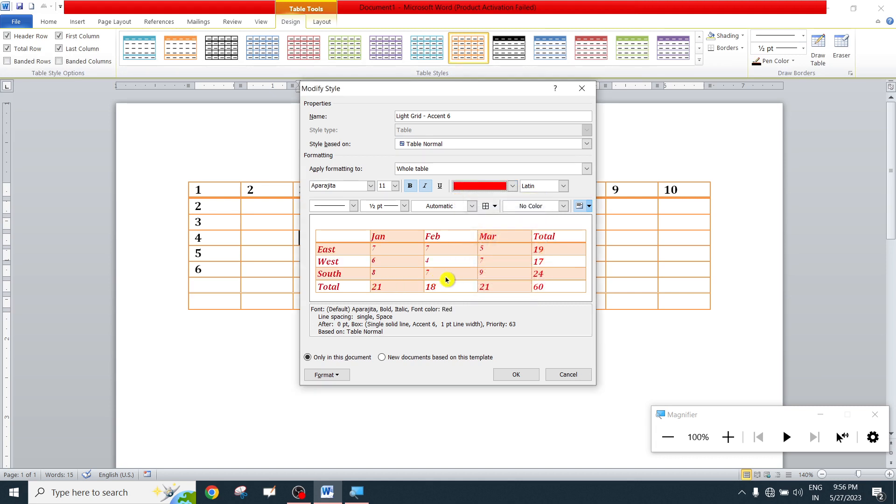
Try the Complex script setting for the style's text and return it to Latin
click(563, 186)
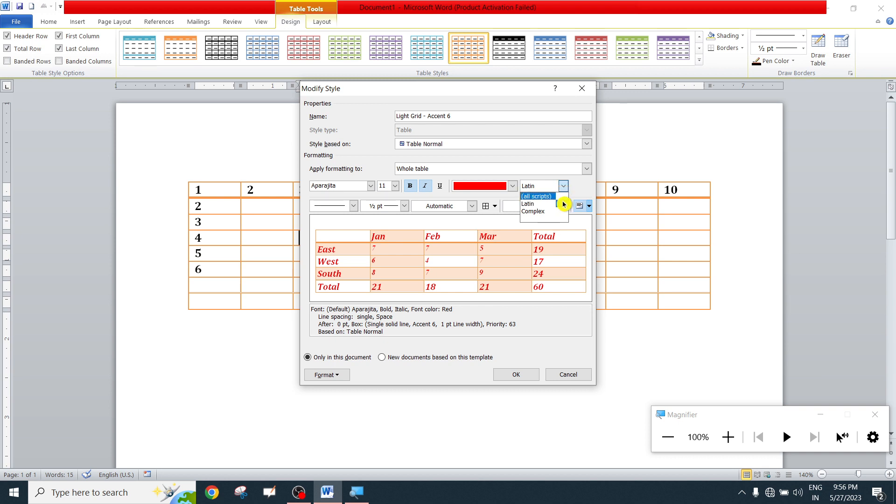
click(550, 211)
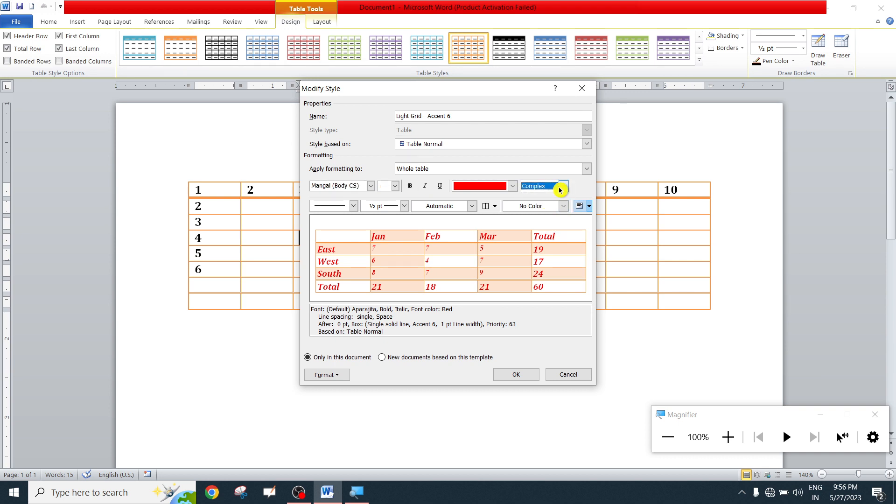
click(561, 187)
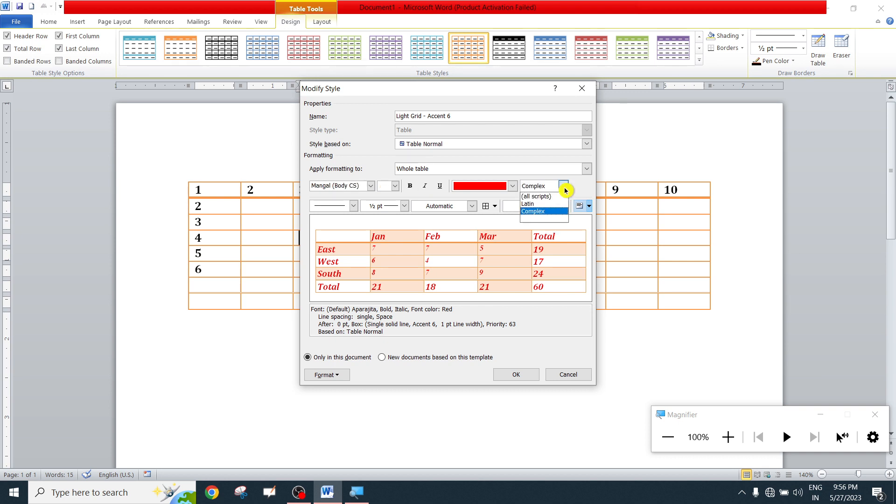
click(536, 201)
Set the style's whole-table border to a thick-thin small gap line, 1½ pt wide, in standard green
click(353, 206)
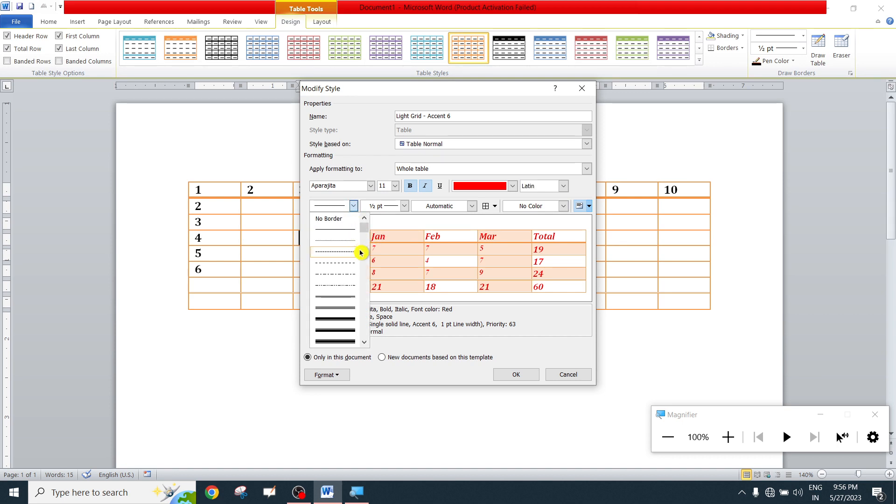
drag(362, 229, 363, 277)
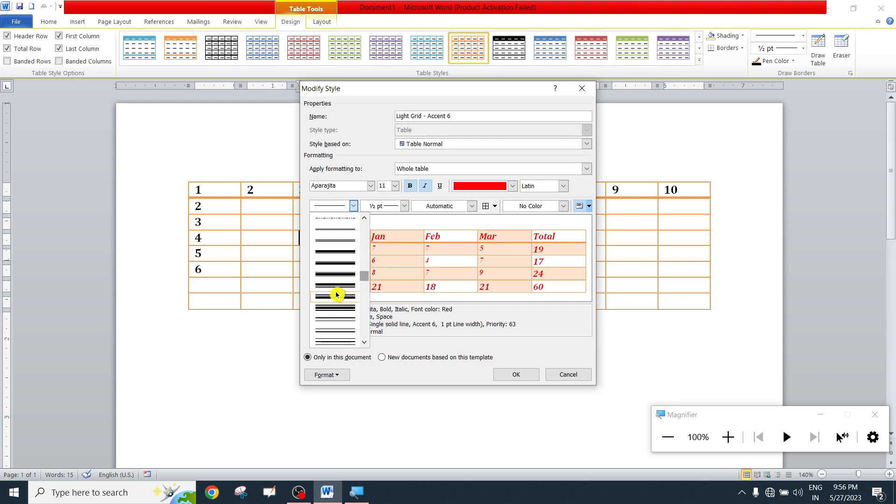
click(335, 266)
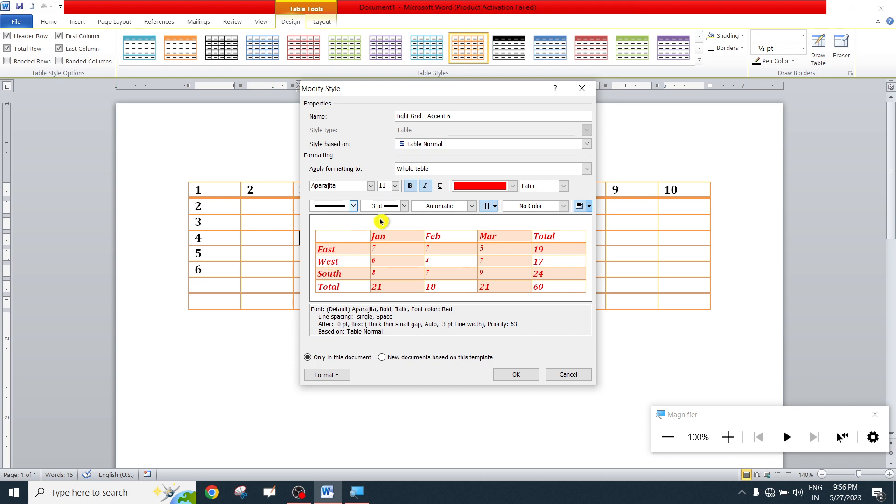
click(404, 206)
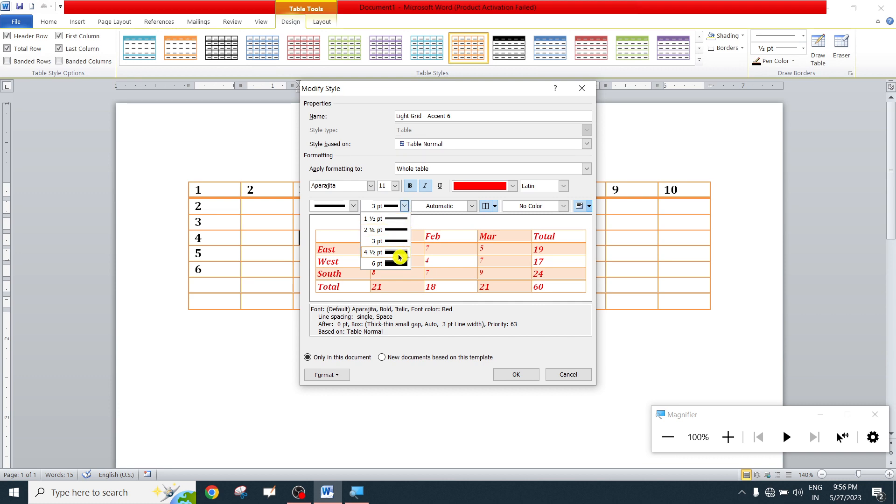
click(395, 218)
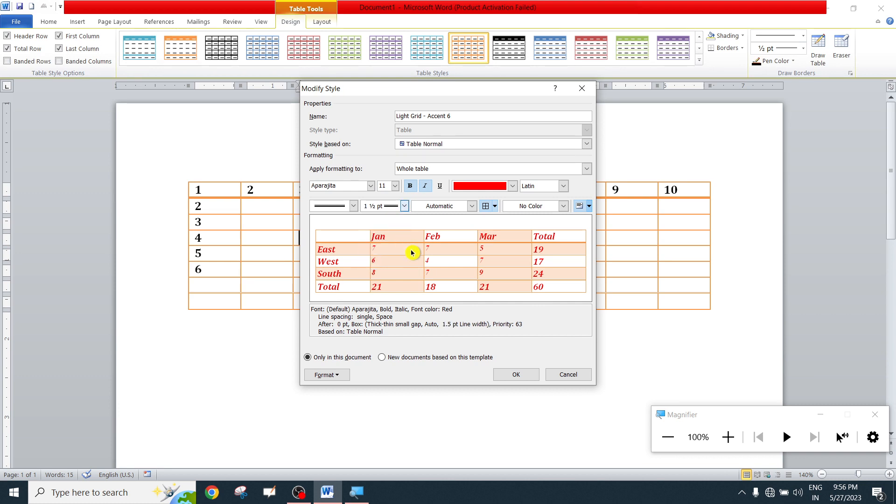
click(471, 206)
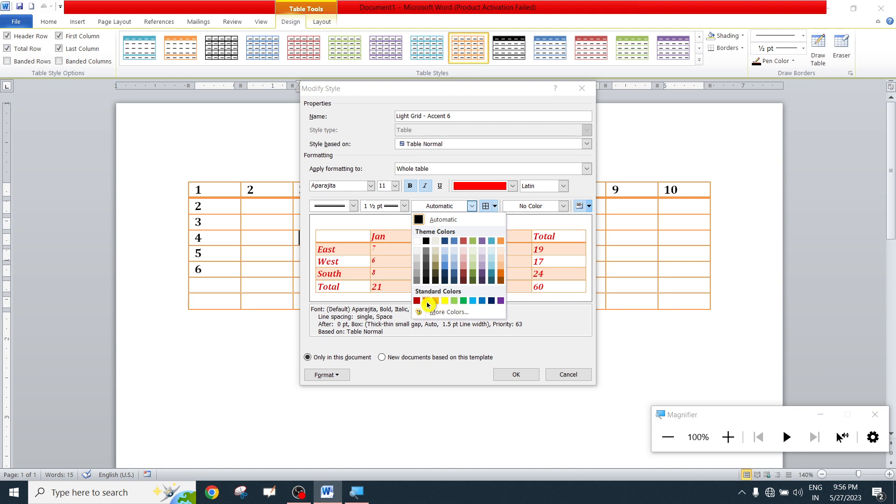
click(463, 300)
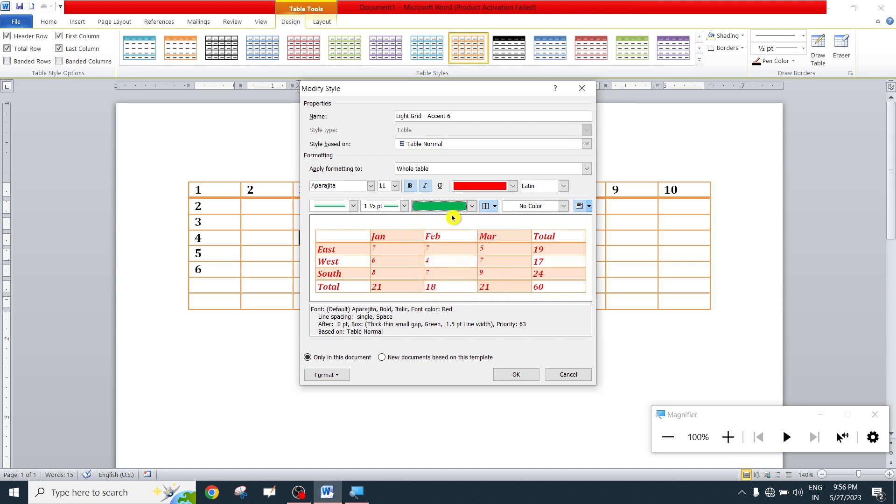
Give the style's whole table a standard red fill and centre-left cell alignment, and save the modified style
click(496, 207)
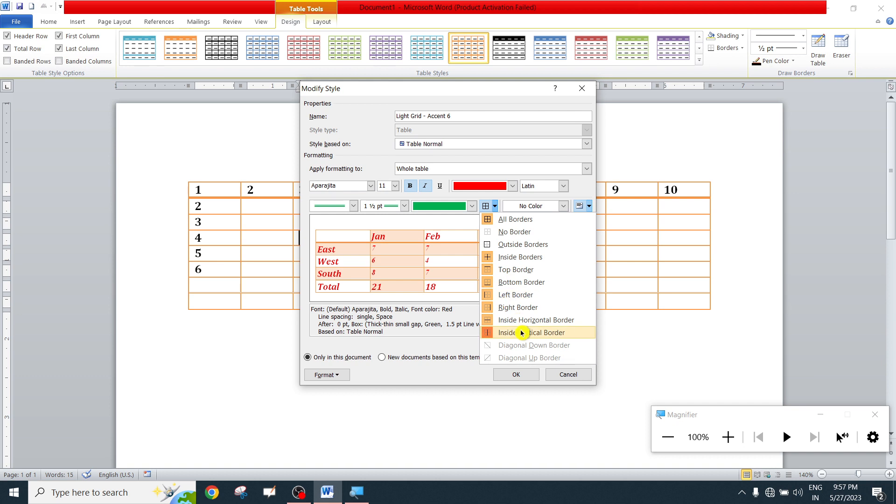
click(505, 198)
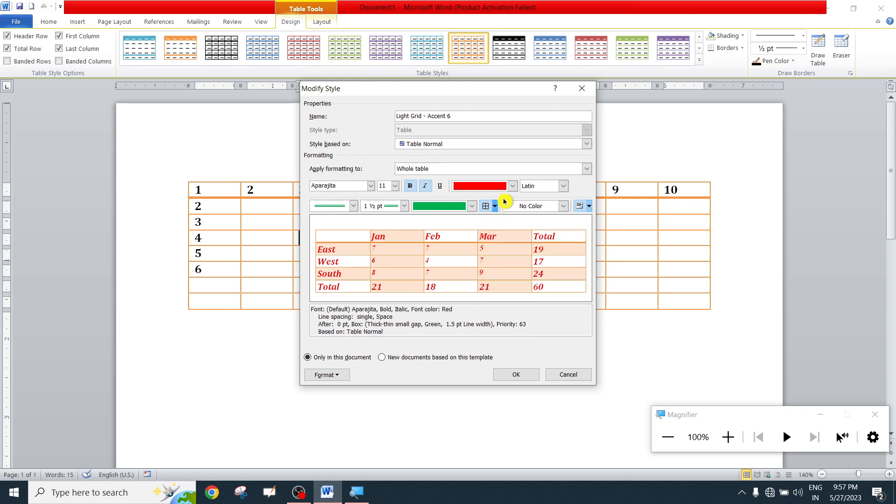
click(563, 206)
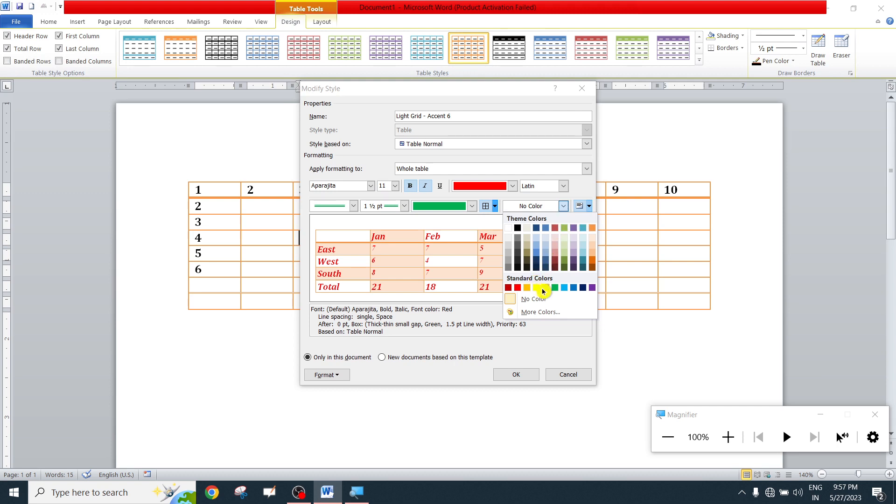
click(517, 288)
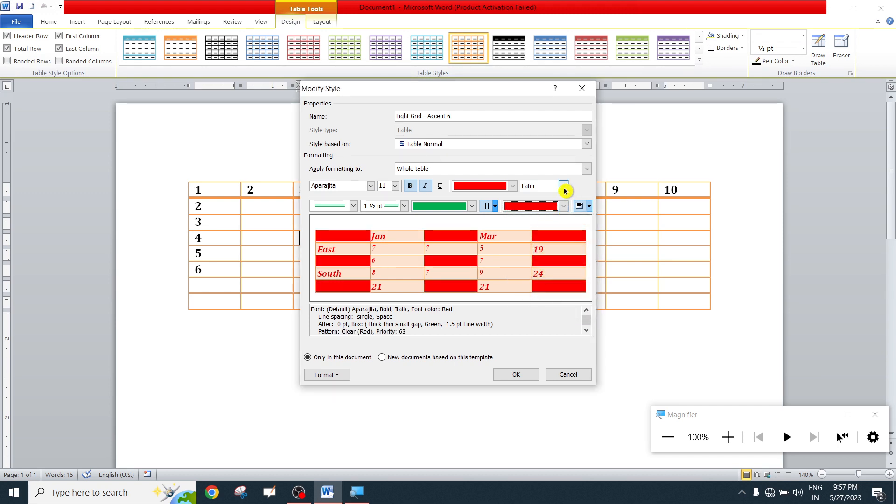
click(589, 208)
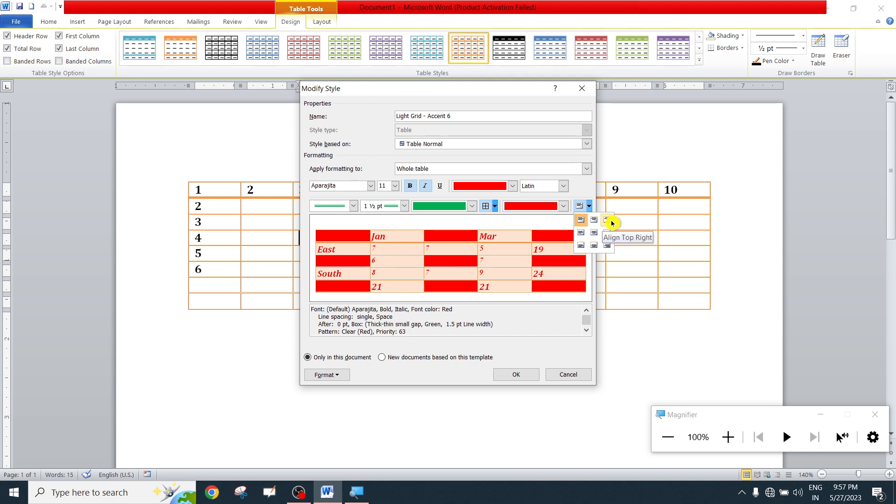
click(581, 234)
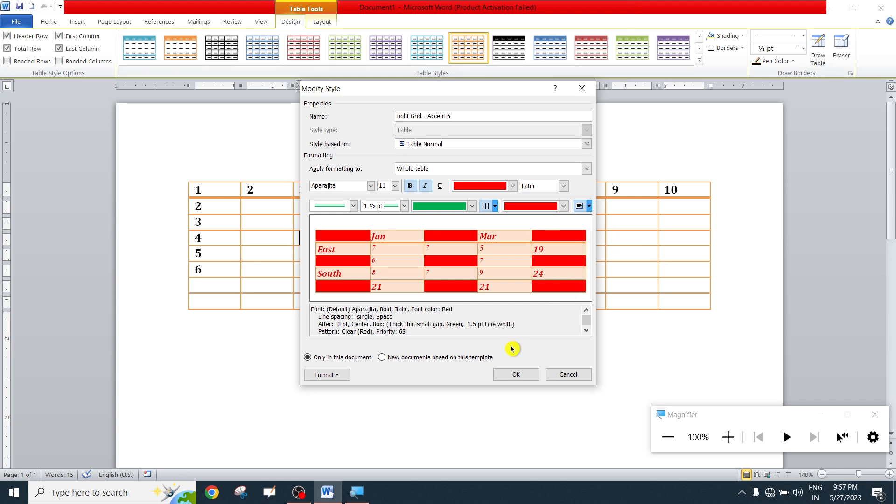
click(515, 375)
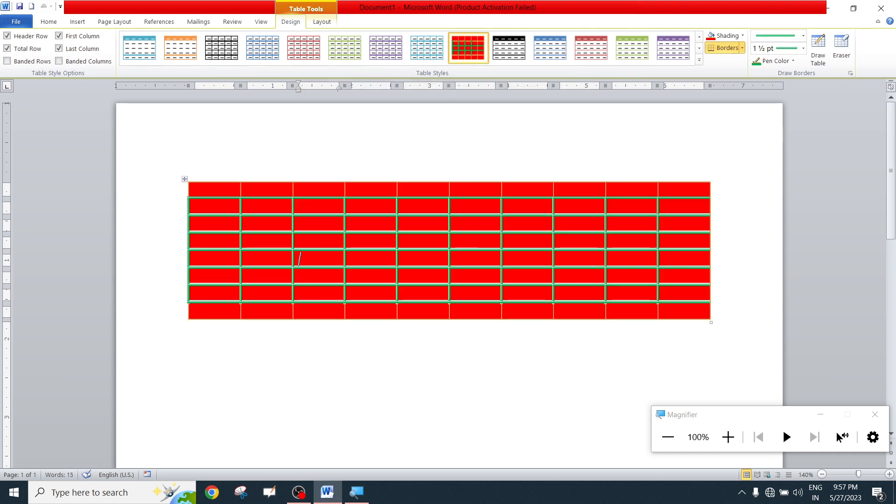
Modify the table's style again to make the whole-table text black
click(220, 223)
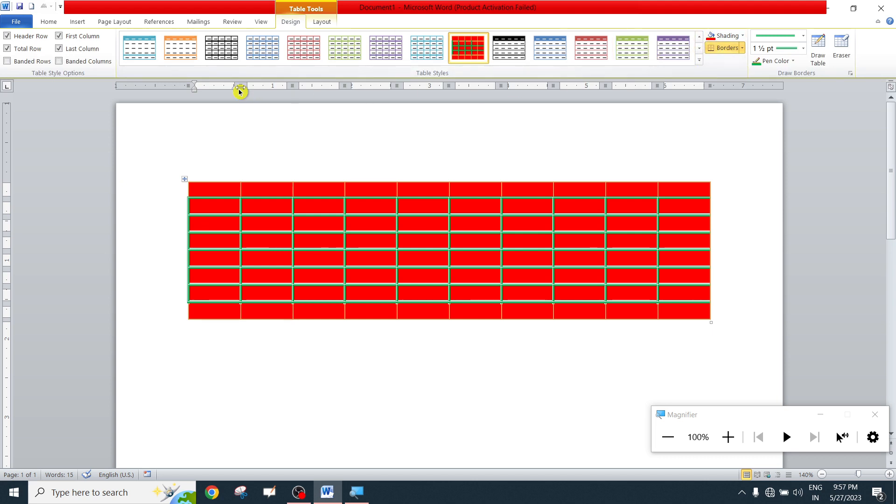
click(699, 61)
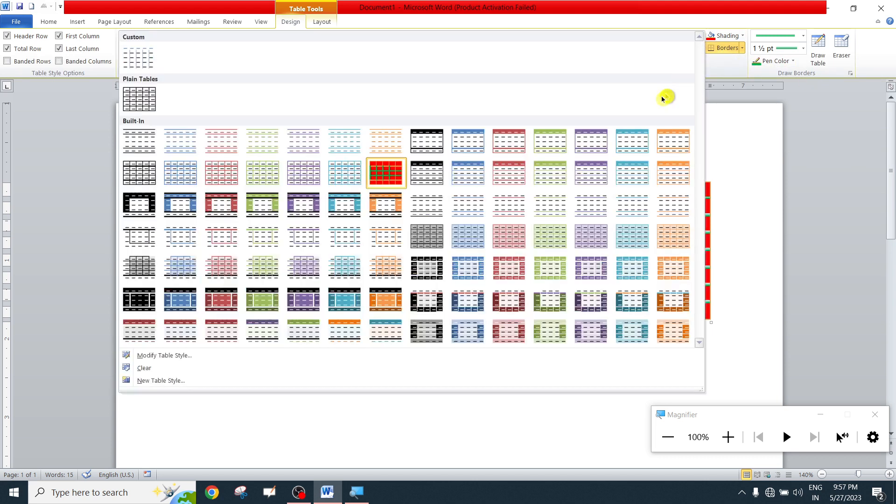
click(167, 355)
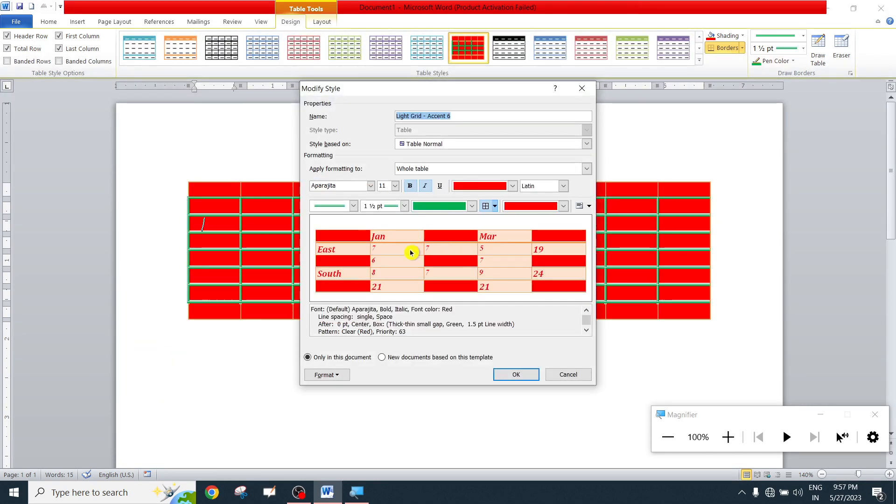
click(512, 186)
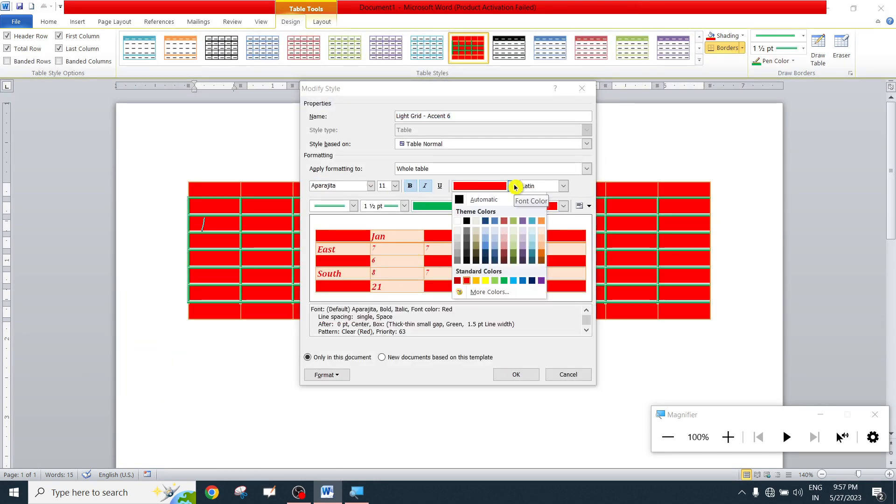
click(466, 220)
click(516, 375)
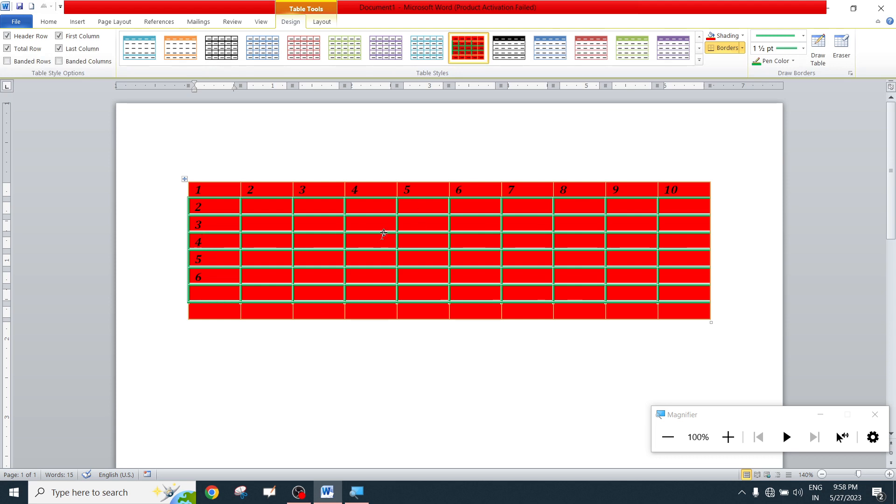
Try clearing the table's style and undo the clearing
click(699, 59)
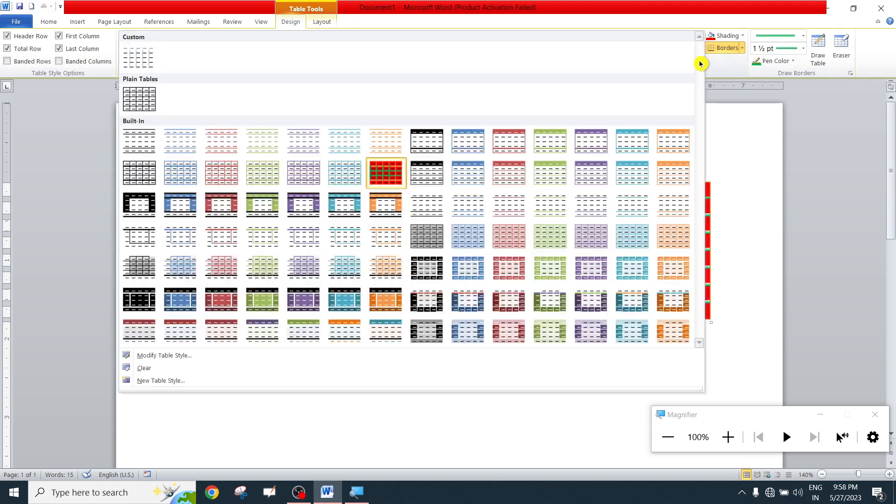
click(170, 369)
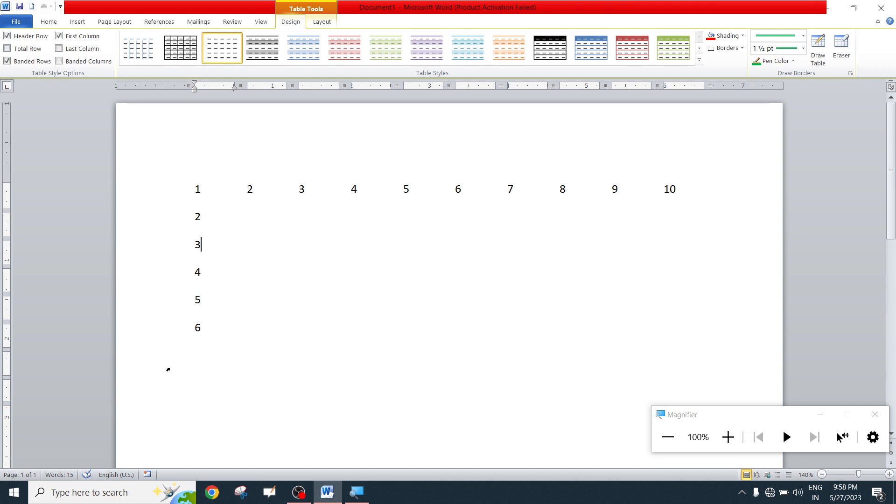
key(ctrl+z)
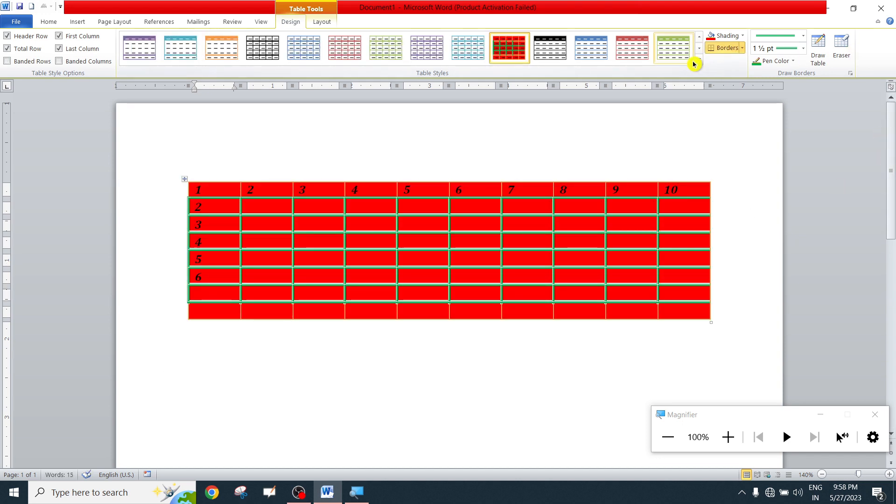
Examine the settings for creating a new table style and close them without creating one
click(698, 61)
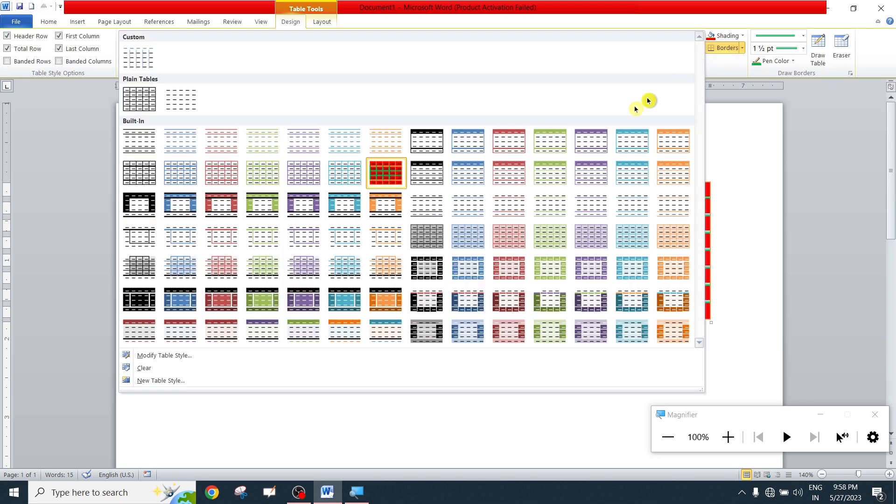
click(158, 380)
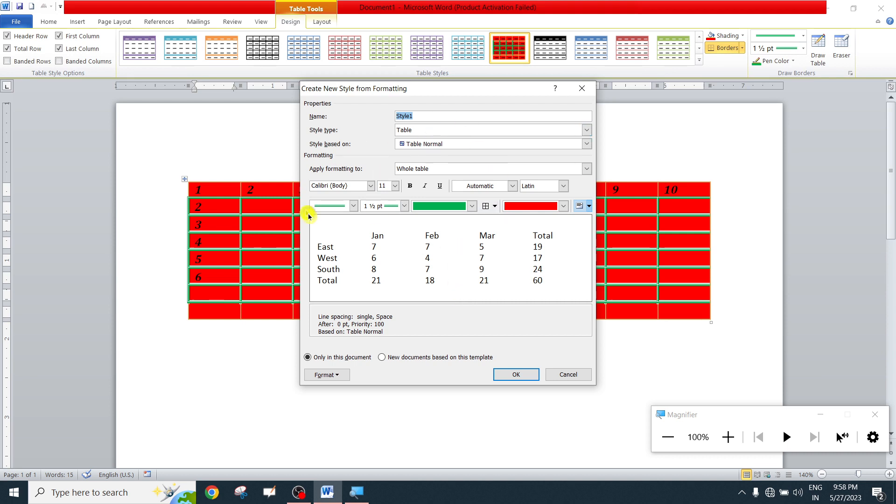
click(570, 380)
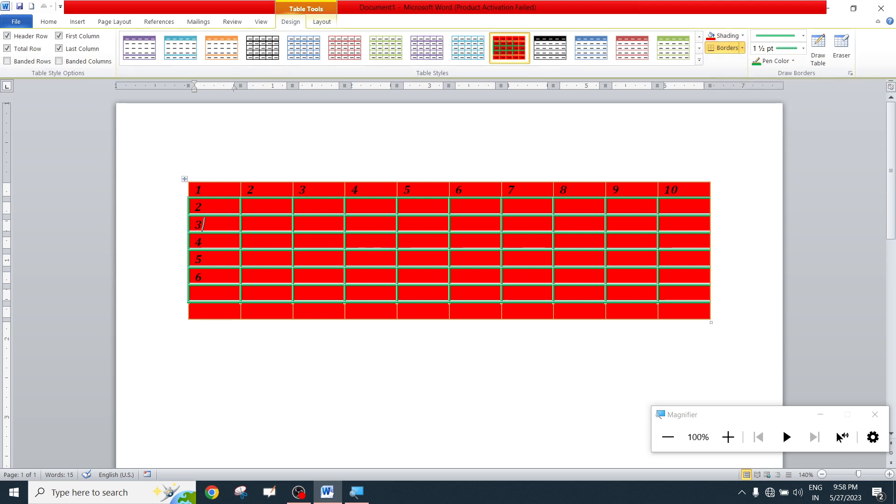
Undo the style modifications and the preceding table style and style option changes
key(ctrl+z)
key(ctrl+z)
key(ctrl+z)
key(ctrl+z)
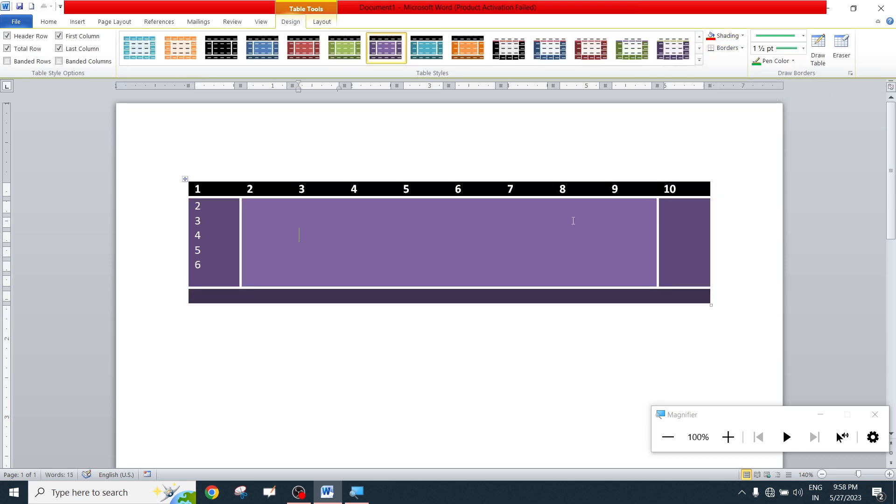
key(ctrl+z)
key(ctrl+z)
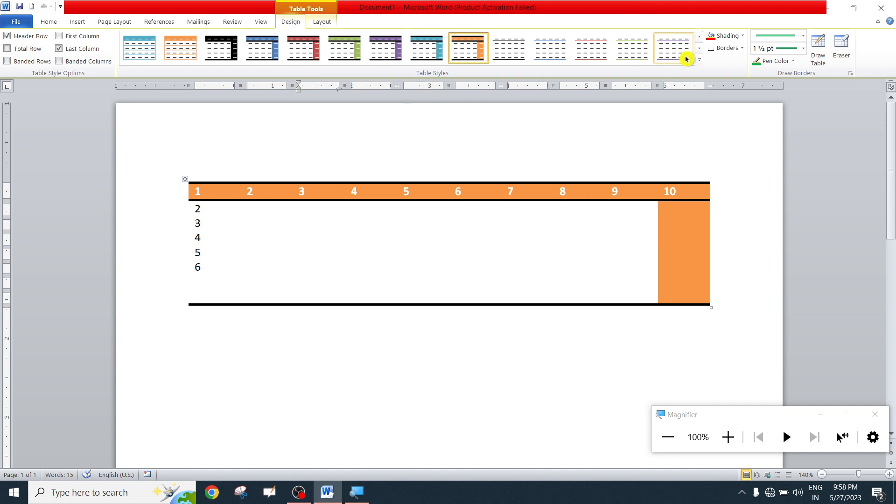
Apply the plain black grid style from the Plain Tables group to the numbered table
click(139, 47)
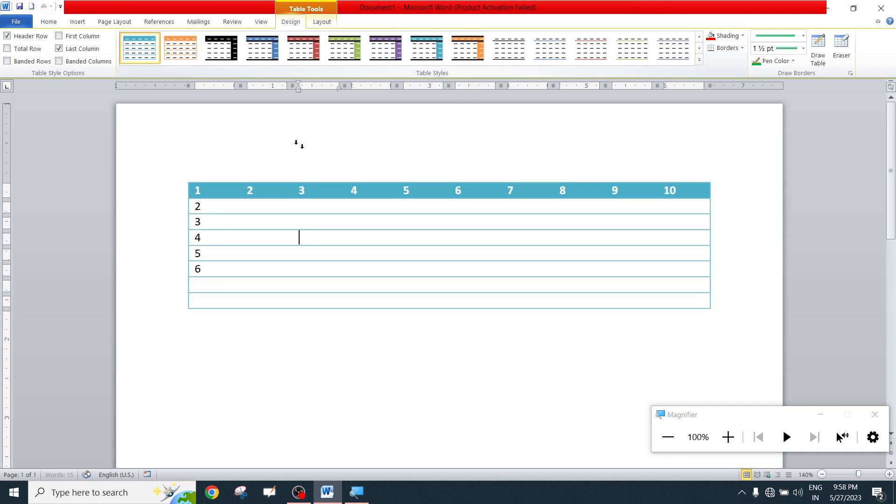
click(699, 60)
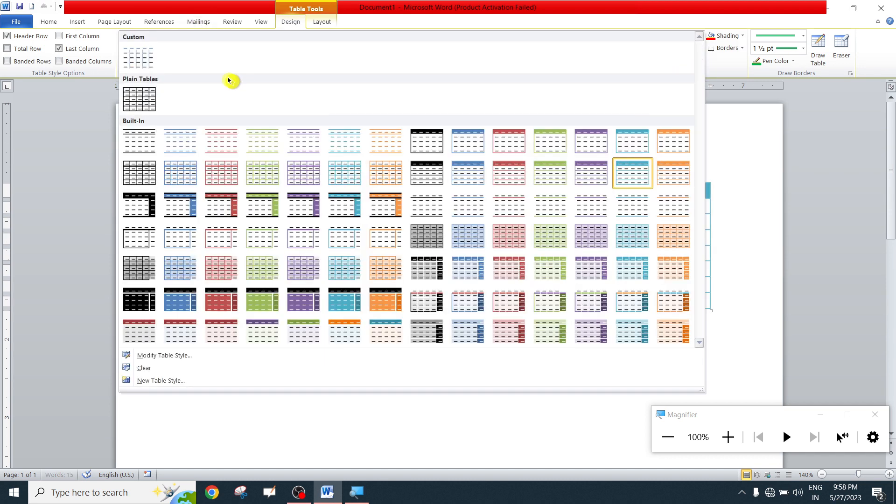
click(139, 98)
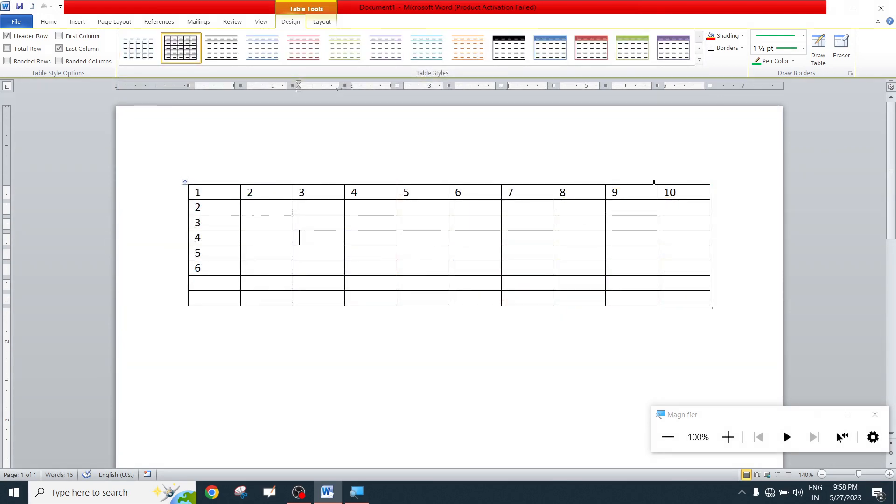
Shade all cells of the table's first column in standard yellow
click(741, 35)
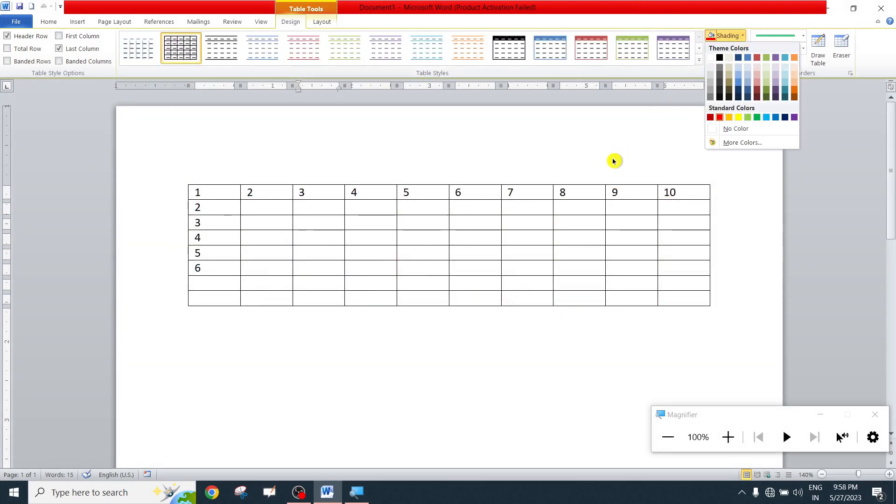
click(298, 225)
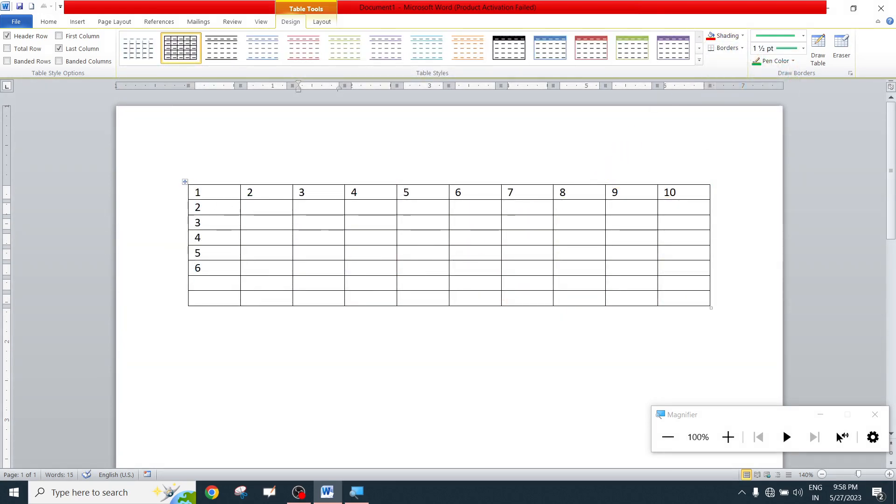
drag(196, 192, 198, 324)
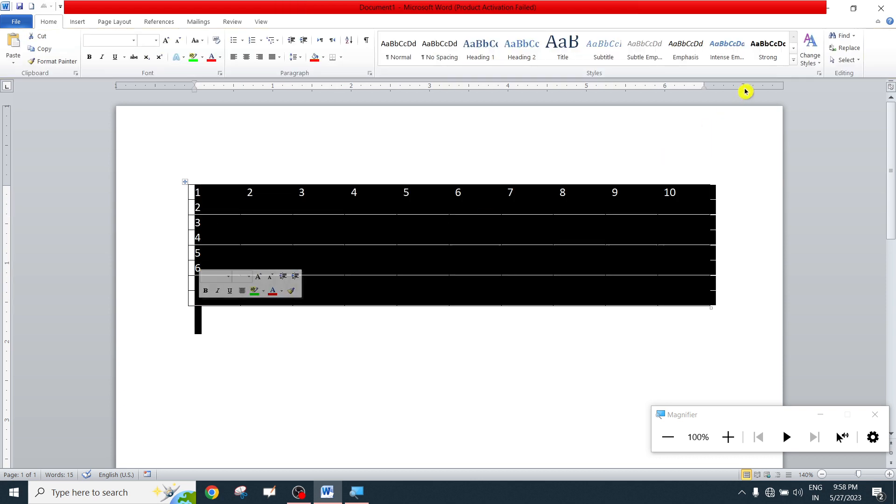
click(293, 267)
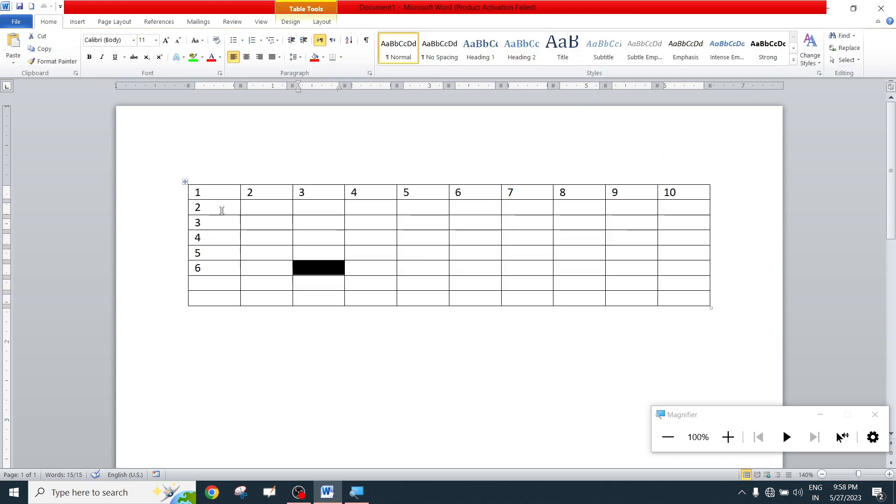
drag(198, 190, 230, 295)
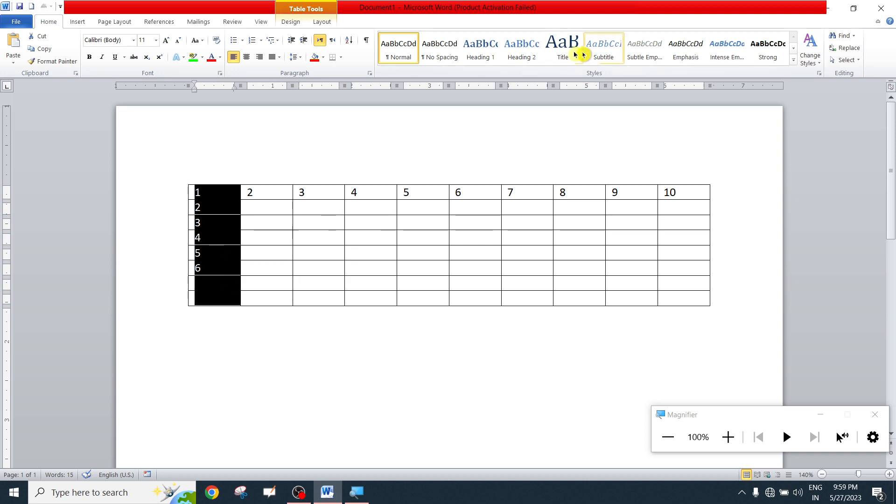
click(293, 21)
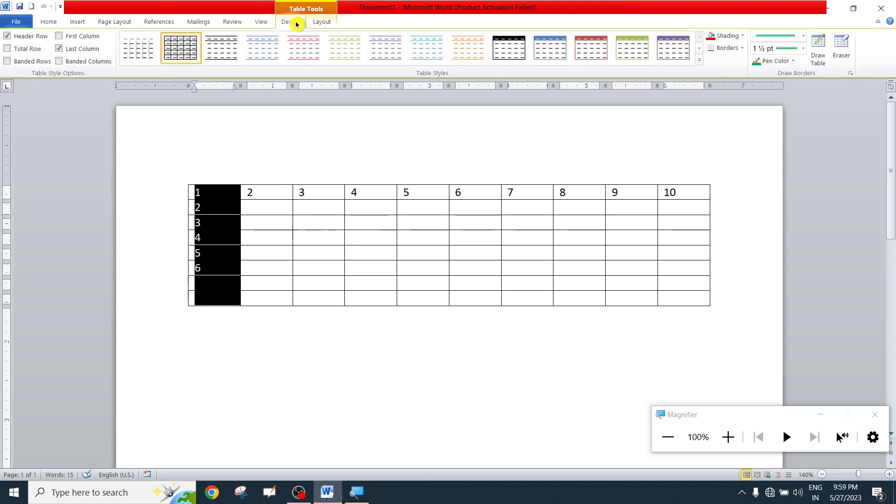
click(745, 35)
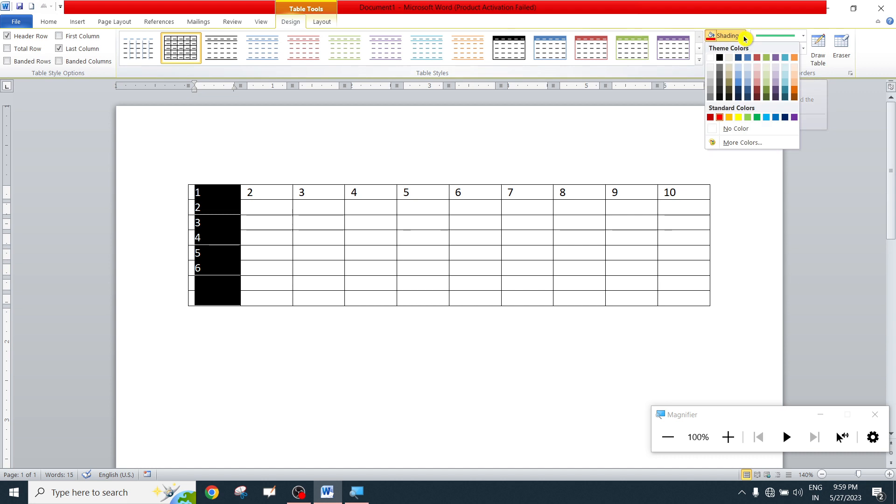
click(737, 120)
click(246, 223)
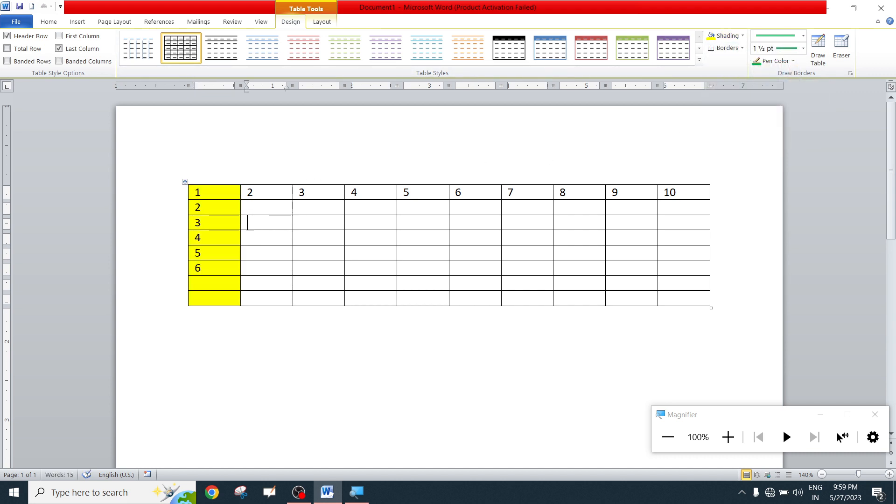
Shade the table's top row, numbered 1 to 10, in standard light green
drag(230, 192, 680, 194)
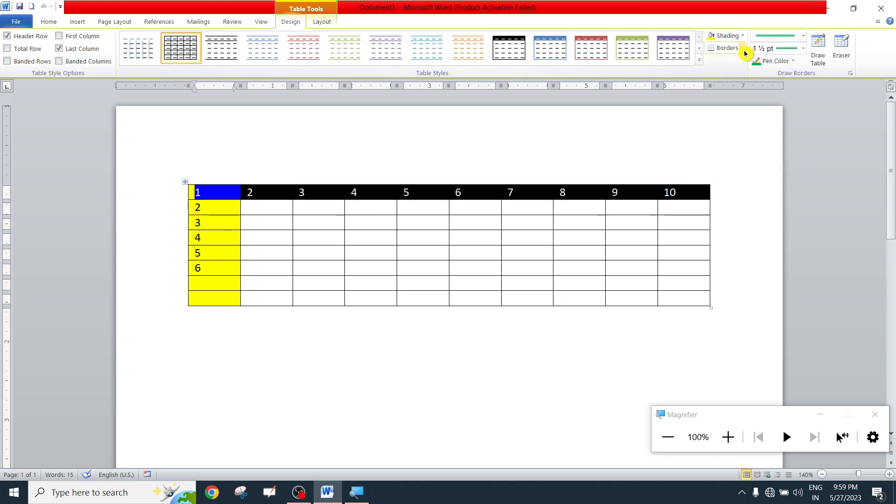
click(742, 36)
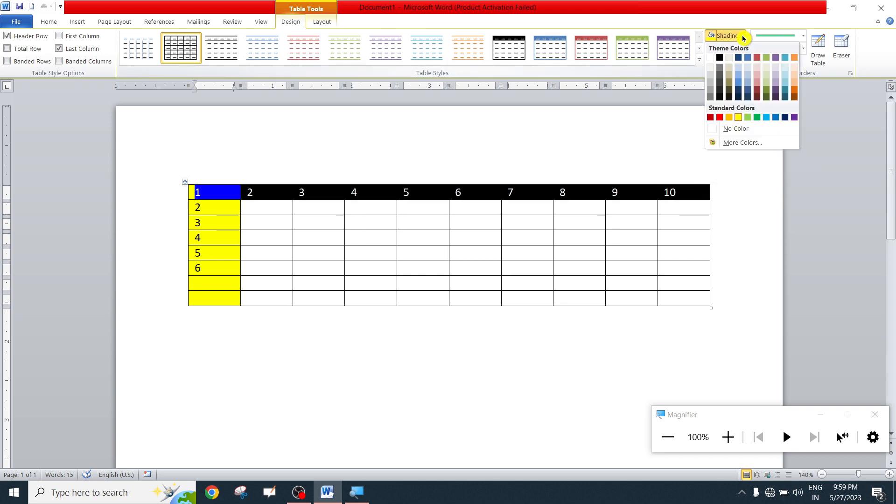
click(747, 117)
click(513, 231)
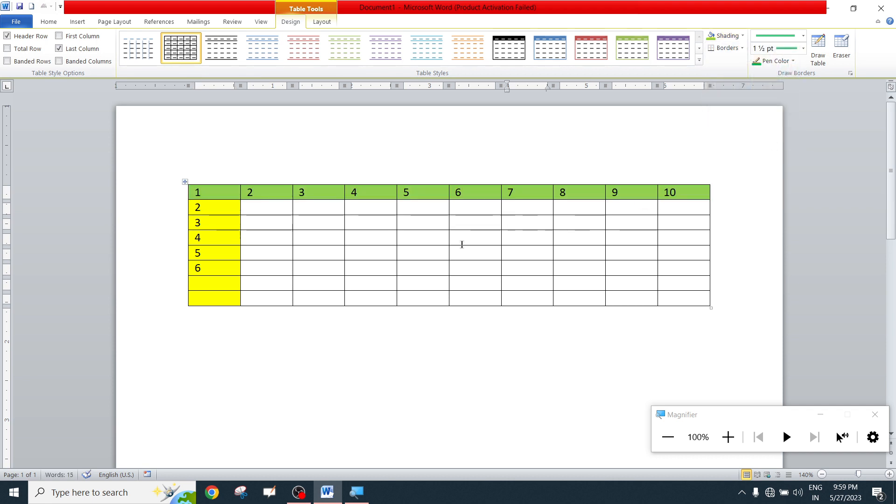
Shade all the blank cells outside the first column and top row in light grey from the theme colours
drag(248, 205, 681, 299)
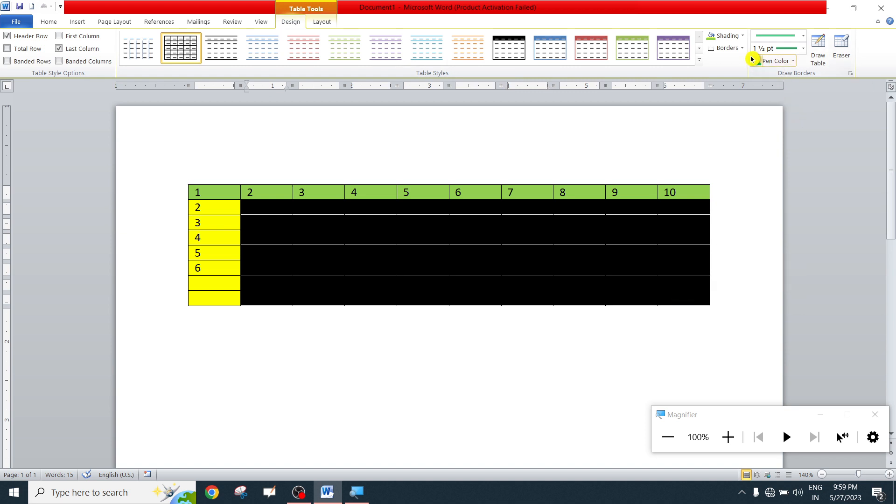
click(745, 37)
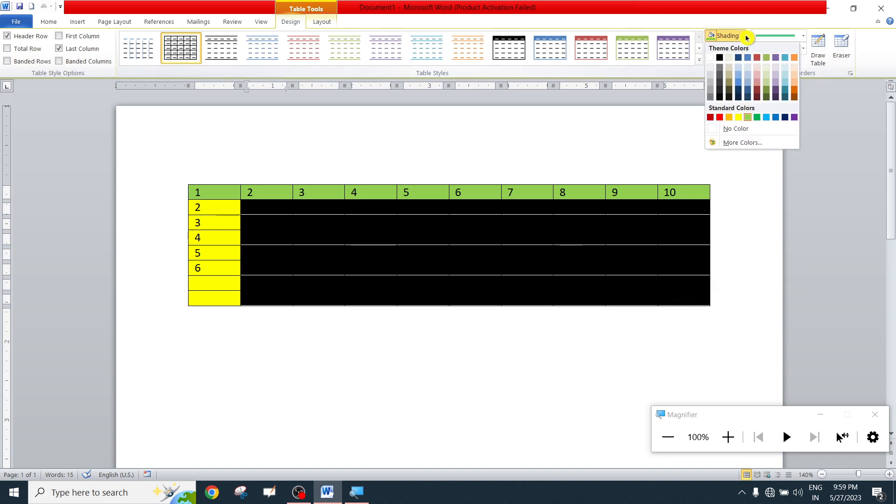
click(710, 85)
click(415, 424)
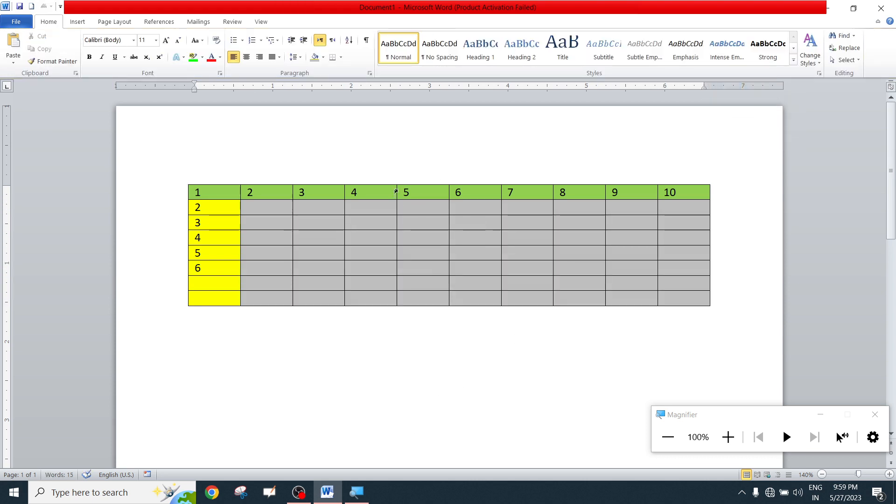
Remove all borders from the entire numbered table
click(342, 266)
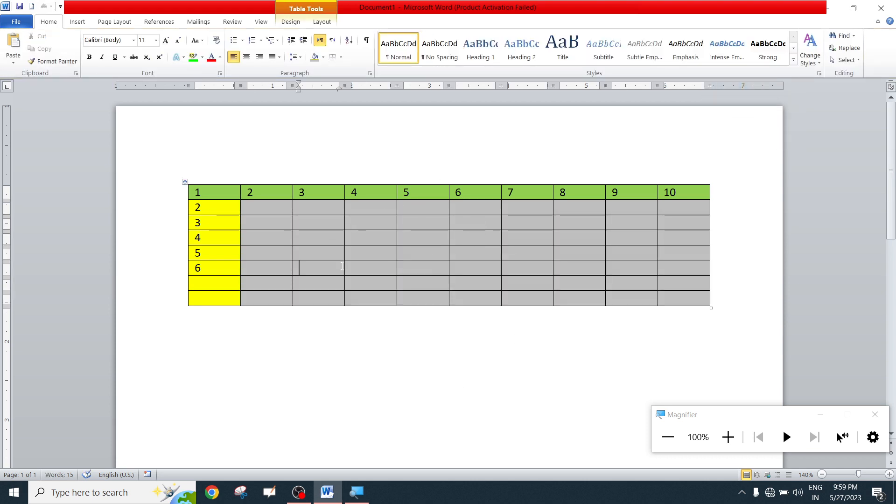
click(298, 24)
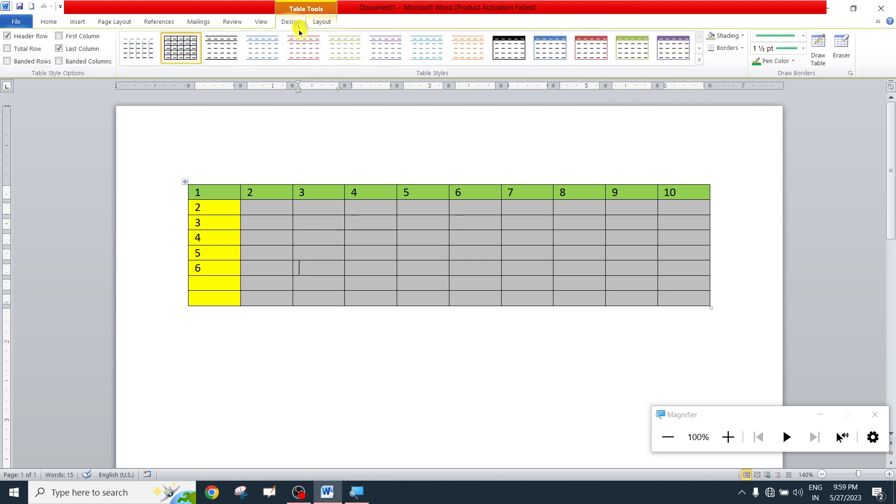
click(743, 48)
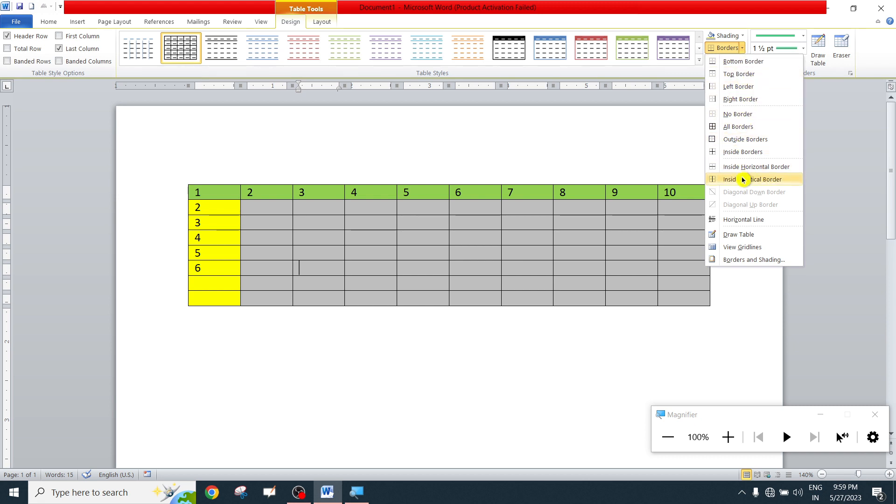
click(414, 266)
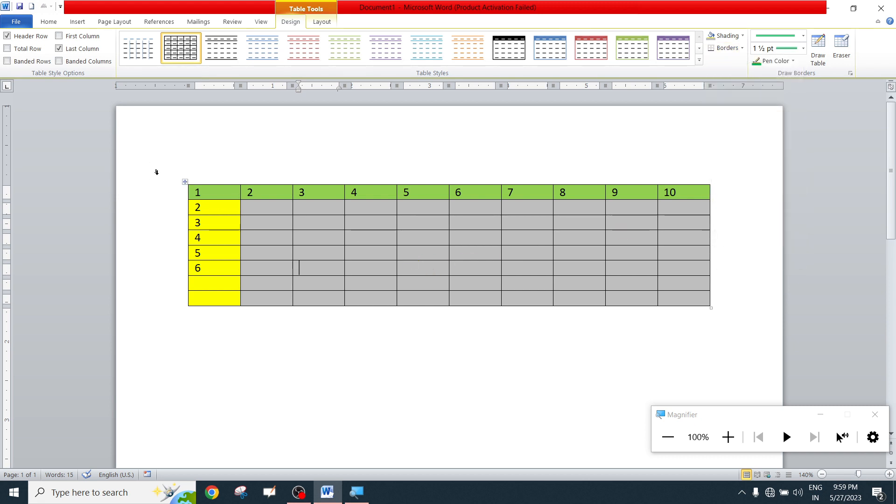
click(186, 182)
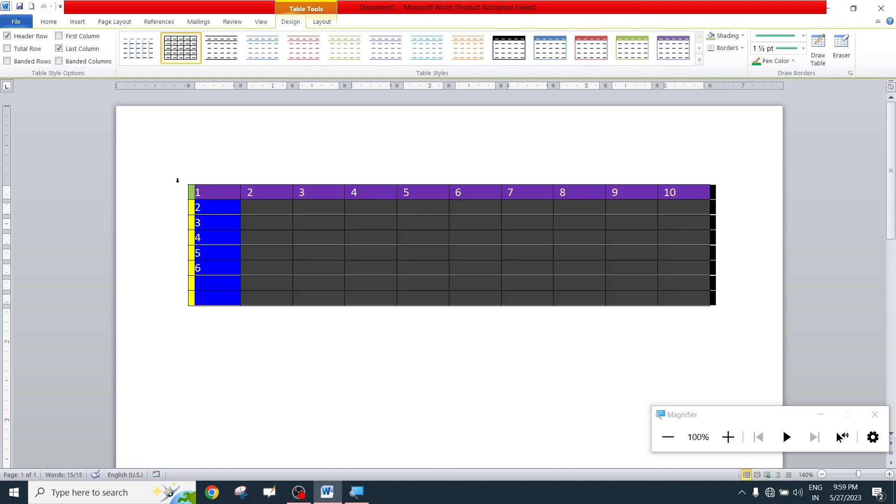
click(205, 195)
click(743, 49)
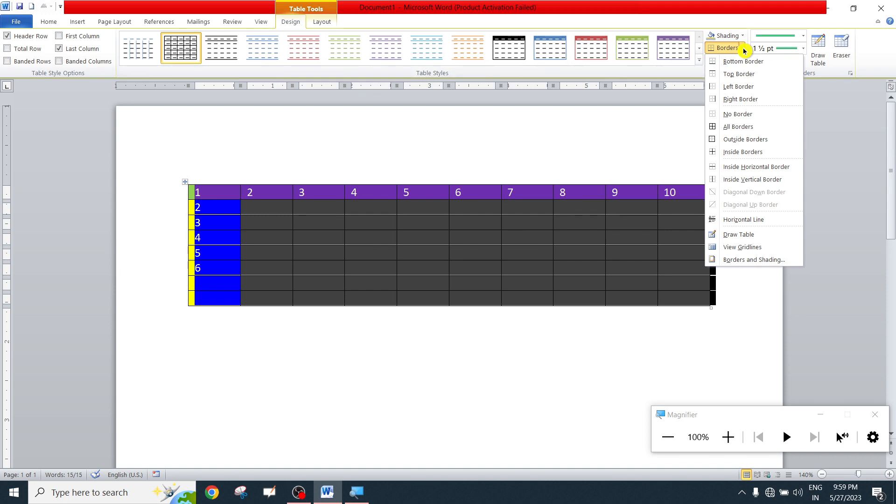
click(734, 115)
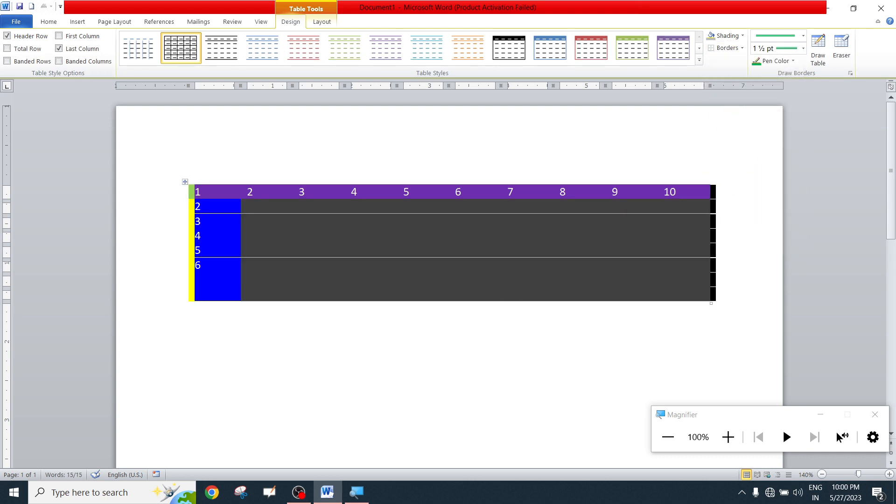
click(195, 309)
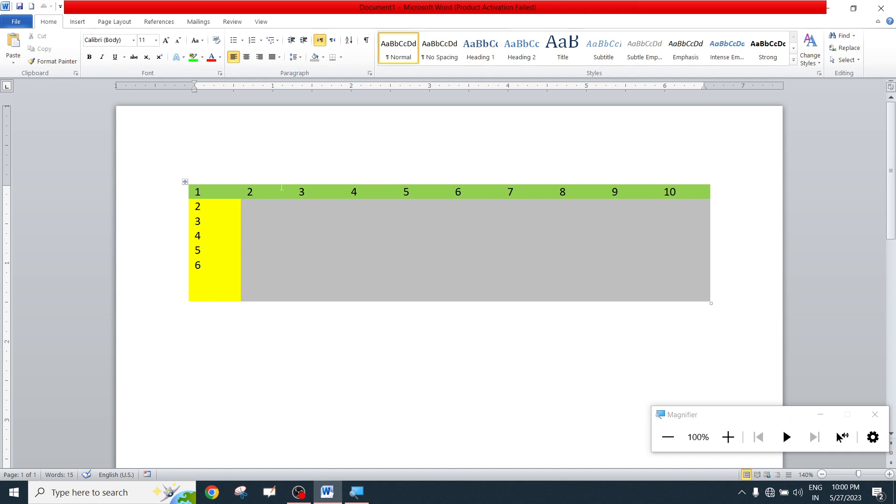
Add a green 1 ½ pt top border to the whole table
click(187, 182)
click(290, 22)
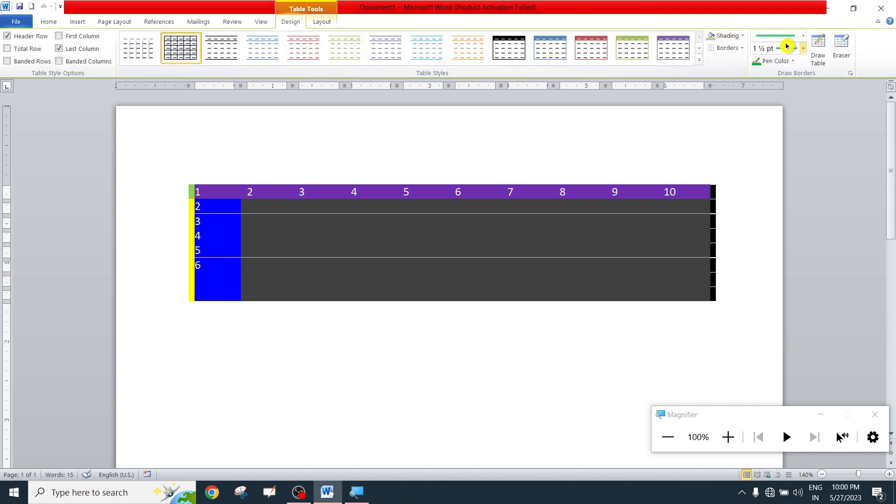
click(741, 48)
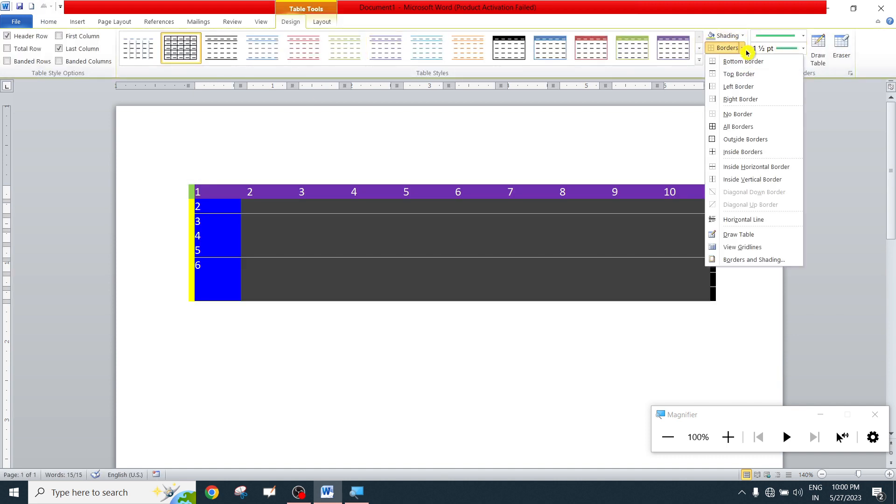
click(738, 74)
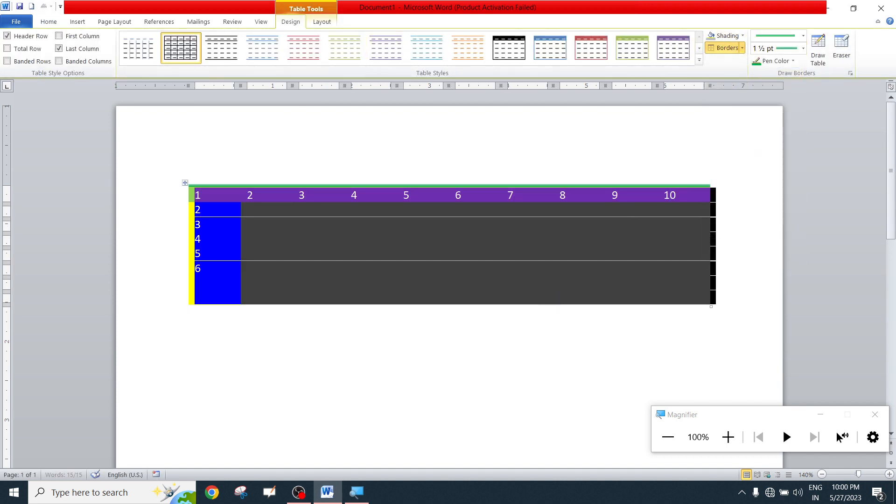
key(Right)
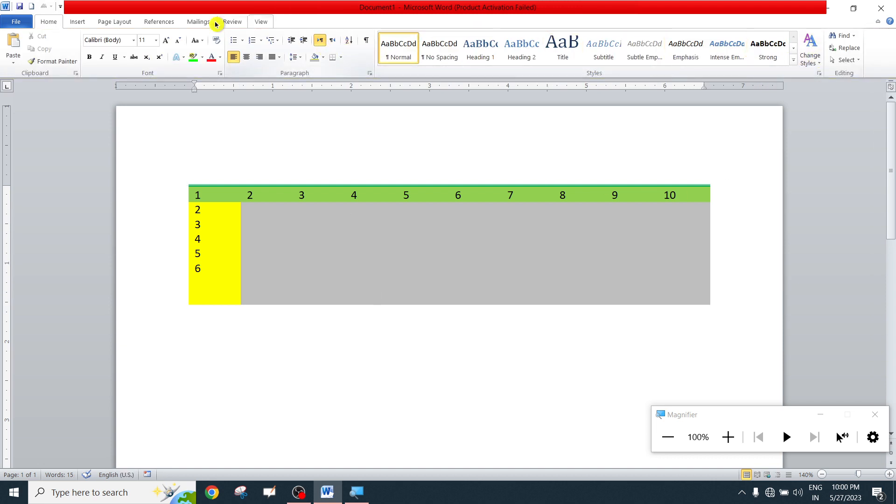
Set the pen colour to standard red and reapply the top border to the whole table in that colour
click(318, 224)
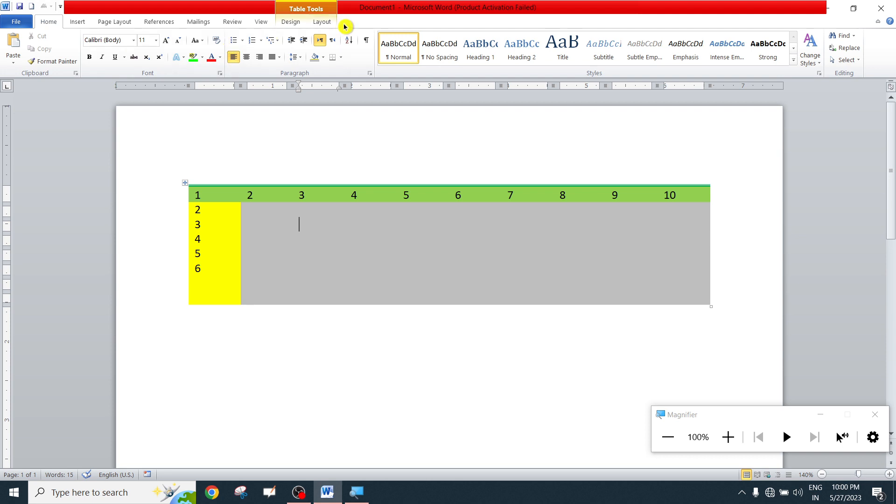
click(290, 22)
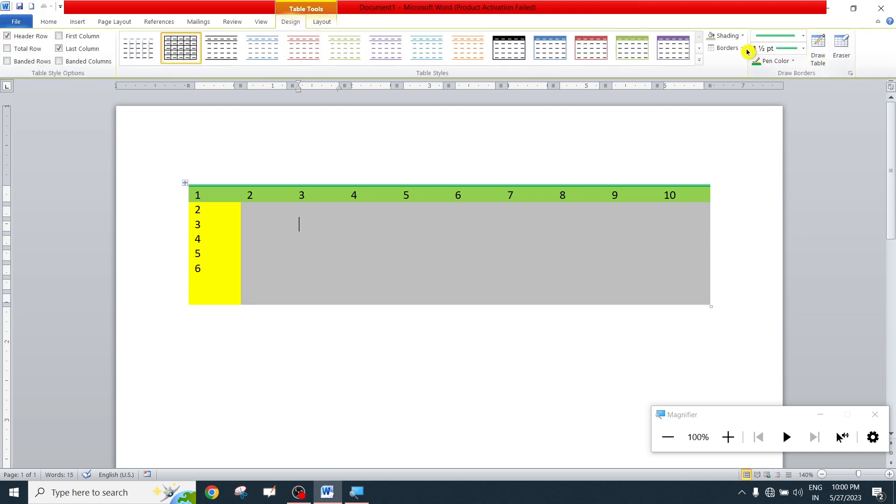
click(794, 62)
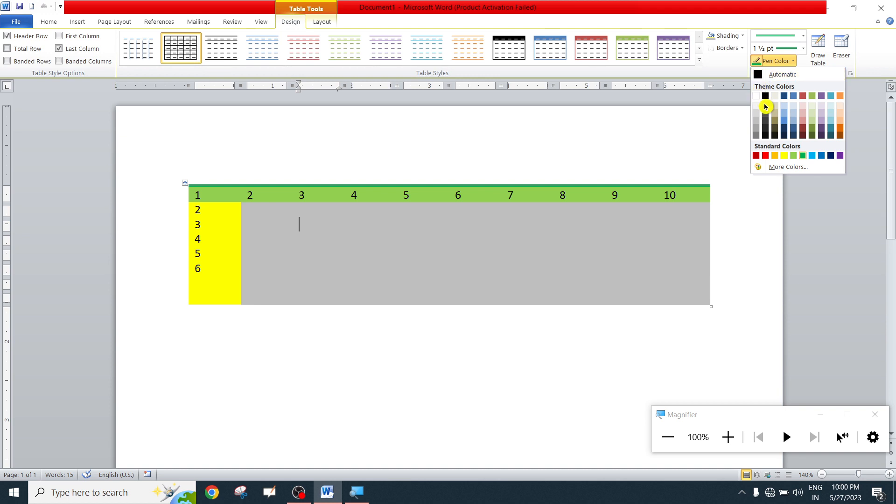
click(766, 155)
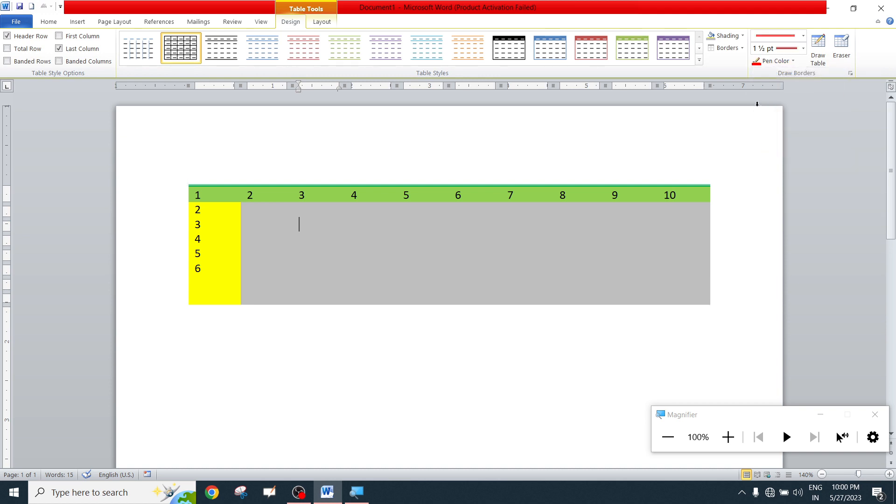
click(719, 49)
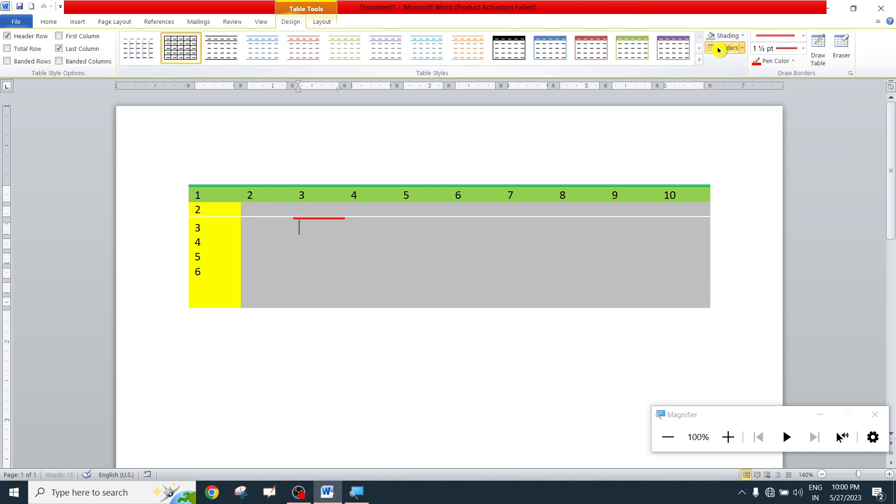
click(719, 49)
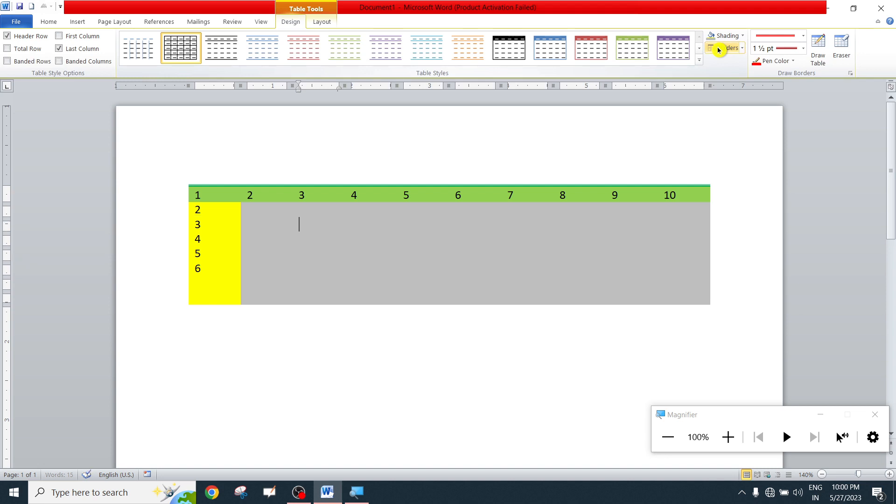
click(185, 185)
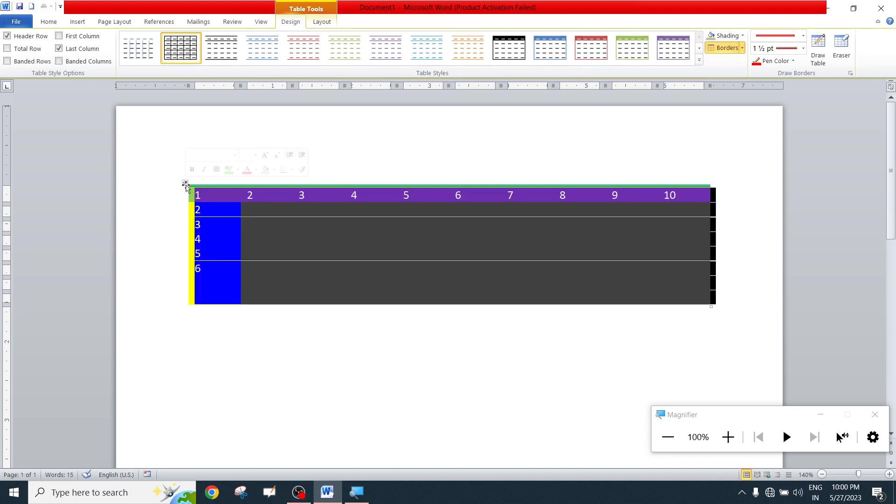
click(715, 52)
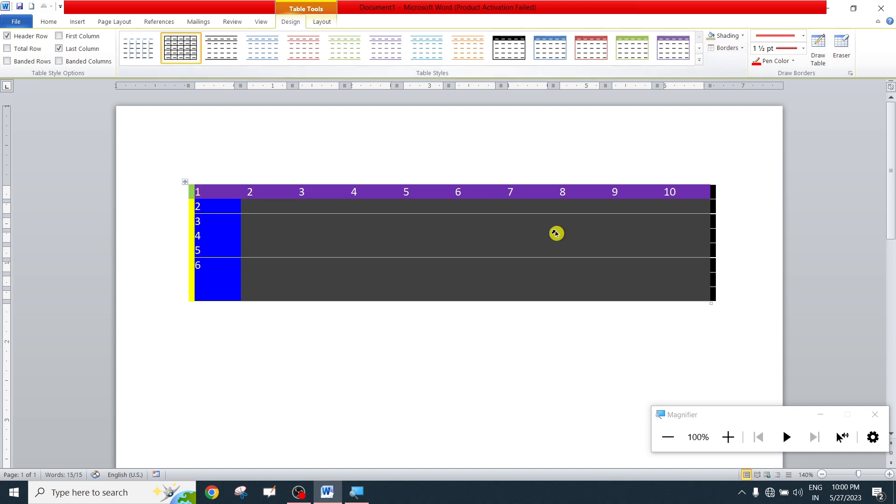
click(719, 51)
click(462, 254)
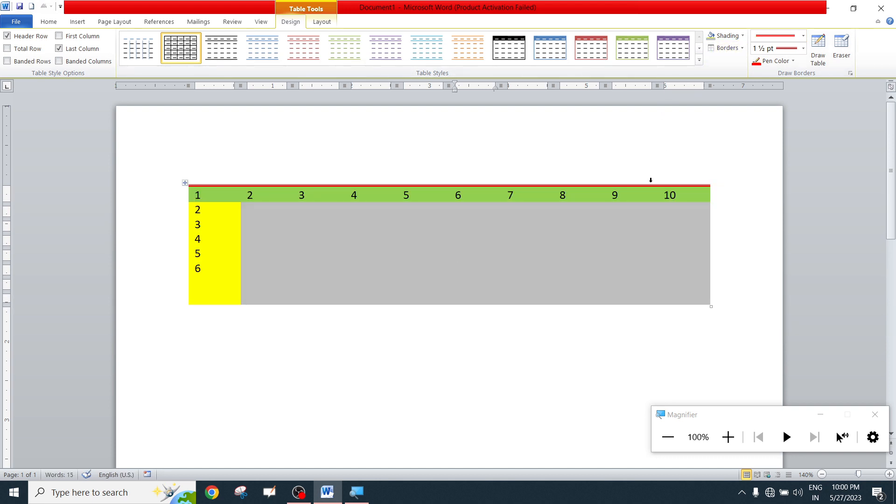
Apply red 1 ½ pt outside borders around the whole table
click(184, 185)
click(743, 49)
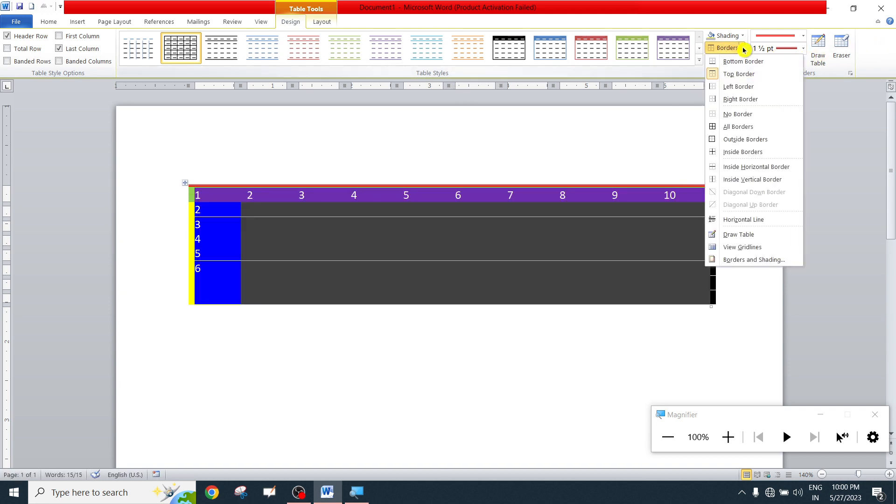
click(731, 140)
key(Down)
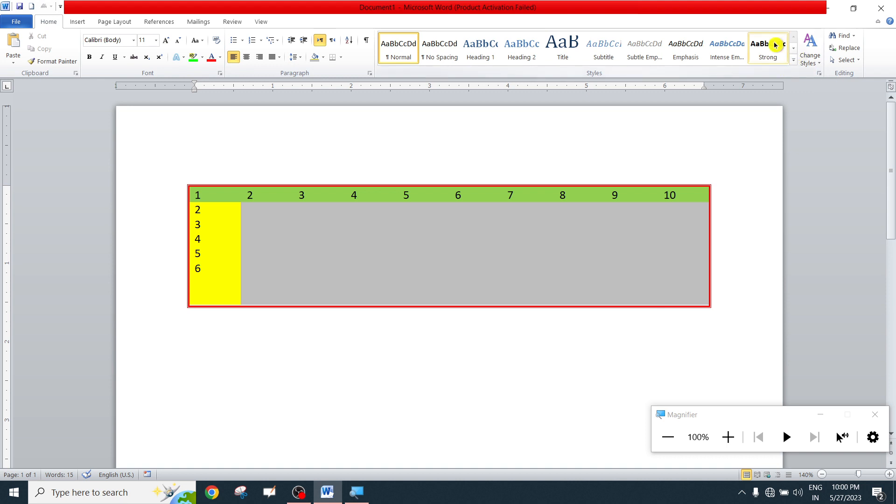
Turn on the display of gridlines for the table
click(329, 217)
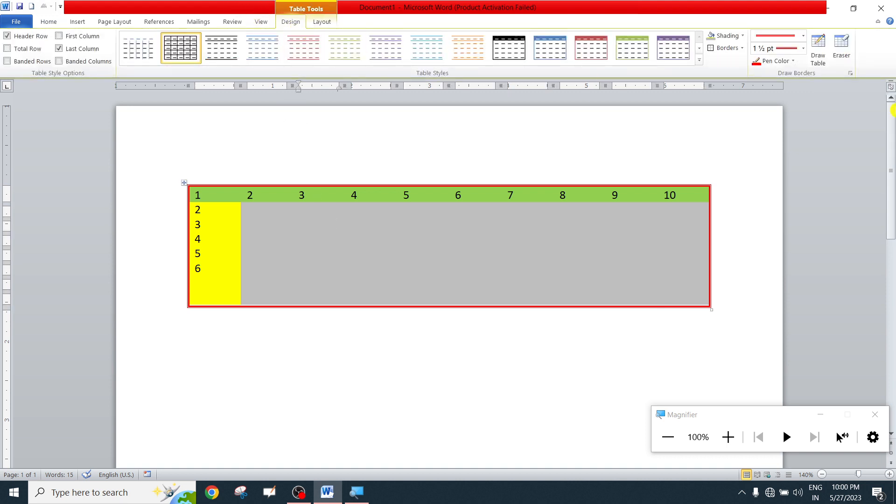
click(741, 48)
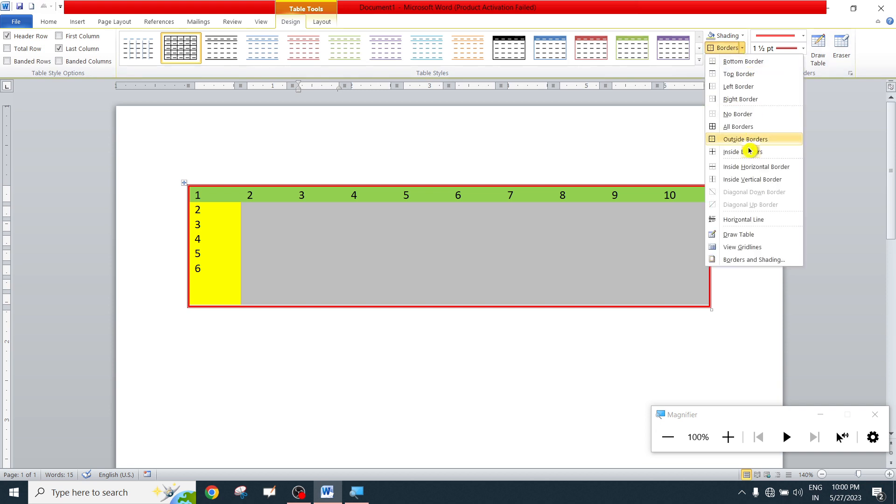
click(746, 247)
click(395, 341)
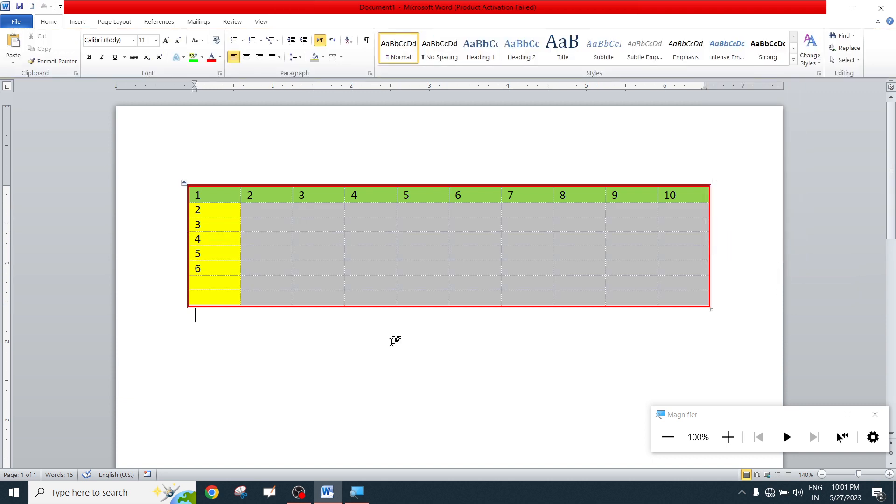
Review the table's border settings in the Borders and Shading dialog and cancel it
click(435, 280)
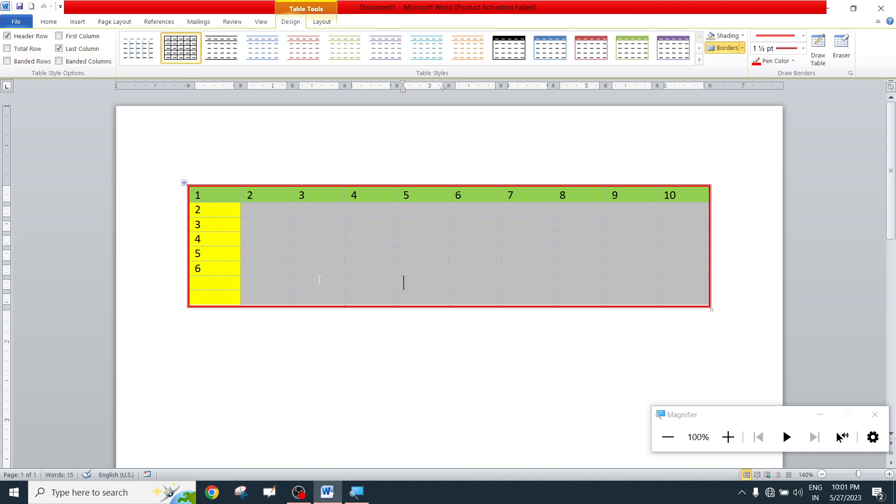
click(742, 48)
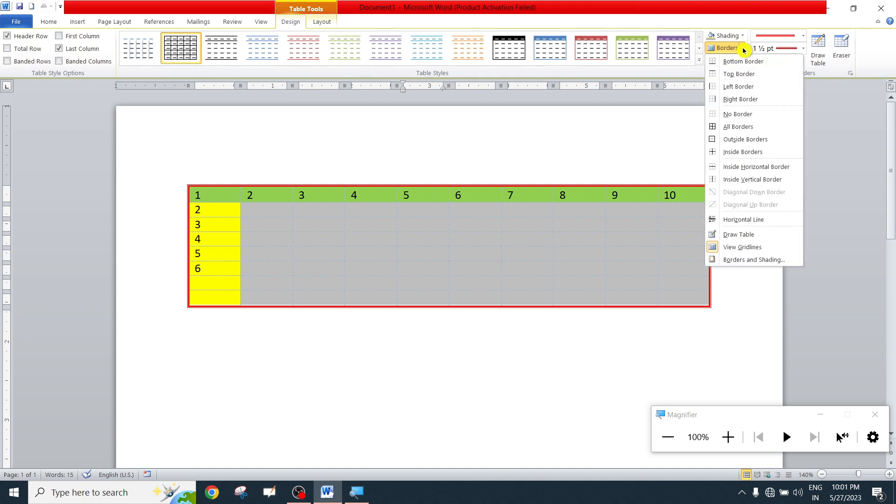
click(733, 260)
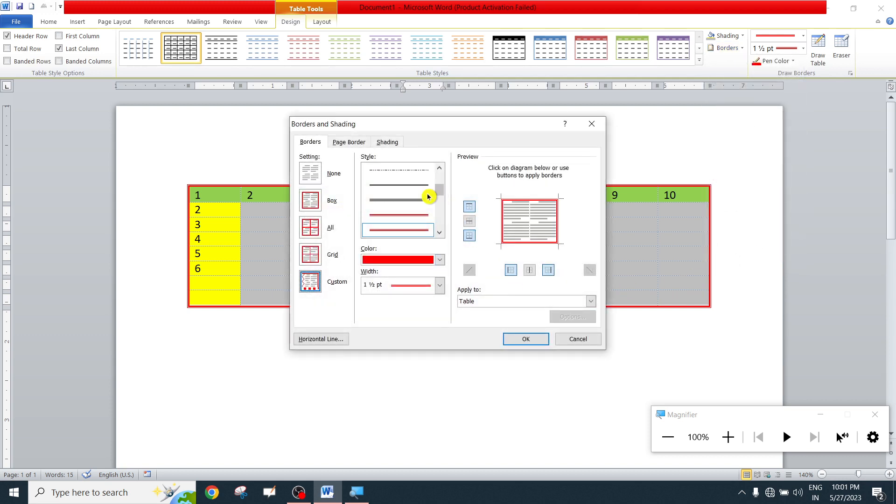
click(700, 64)
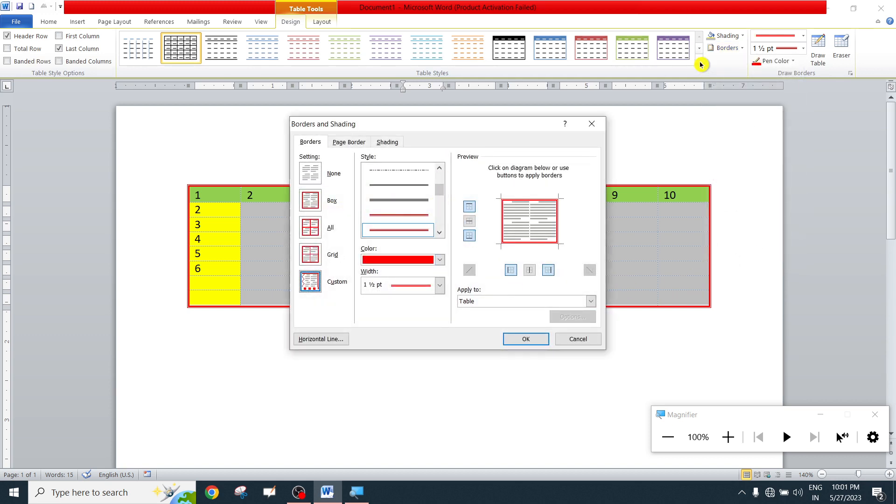
click(572, 341)
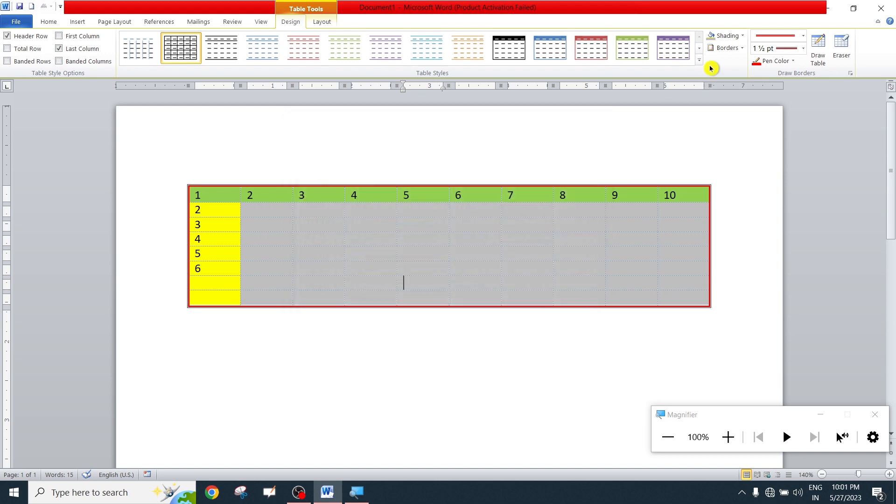
Review the Table Grid style's settings in the Modify Style dialog and cancel it
click(702, 63)
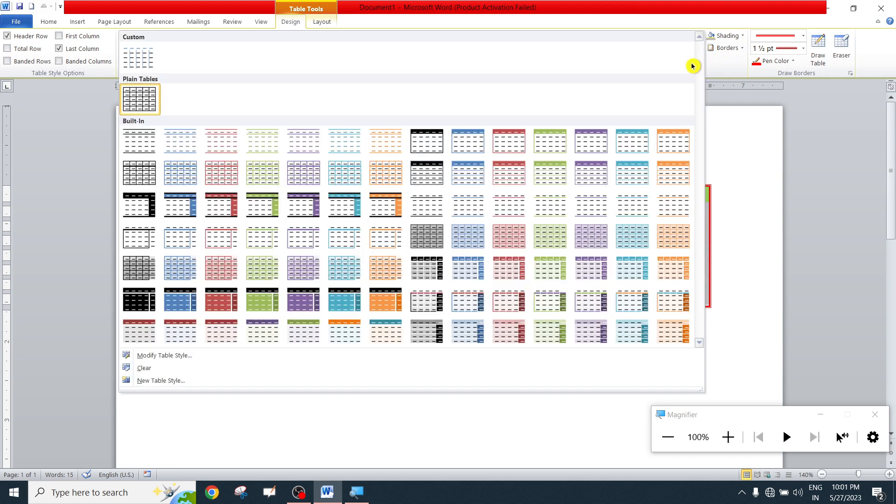
click(145, 358)
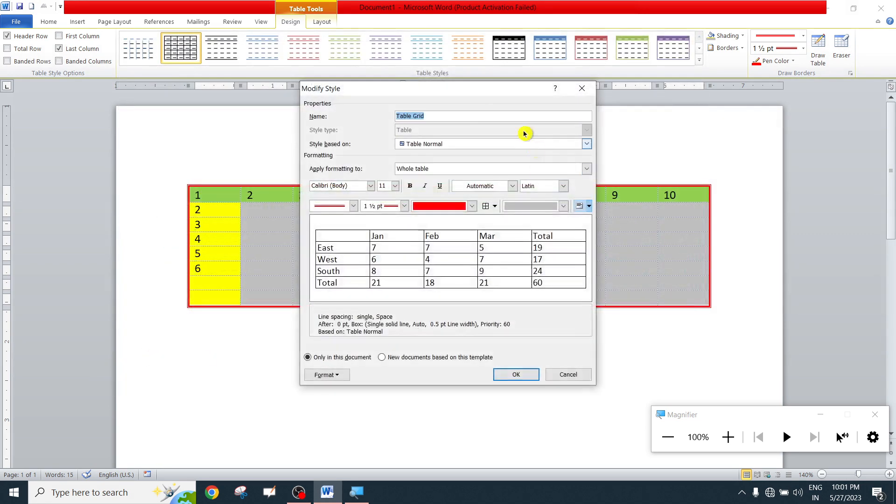
click(573, 374)
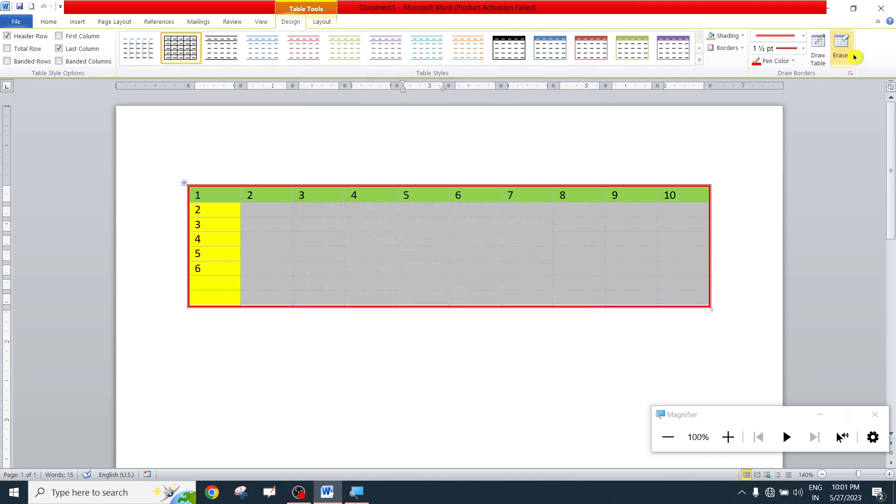
Open the Borders and Shading settings for the table and choose the Grid border setting
click(742, 49)
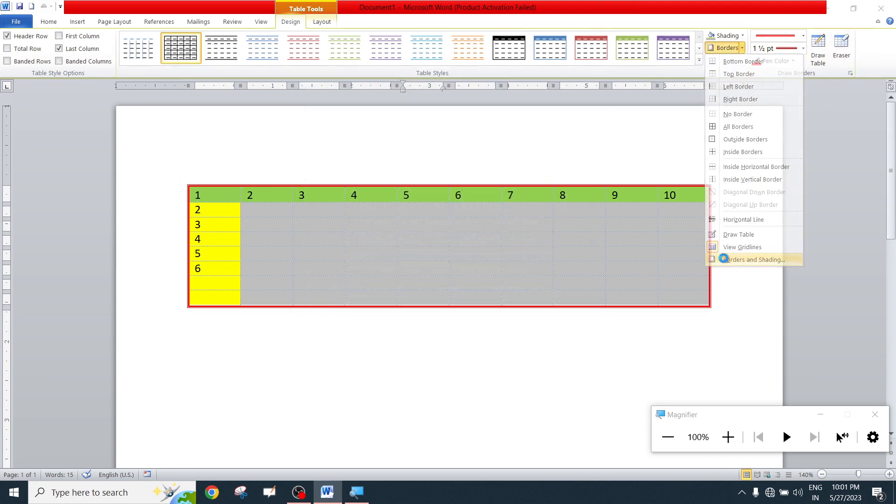
click(724, 259)
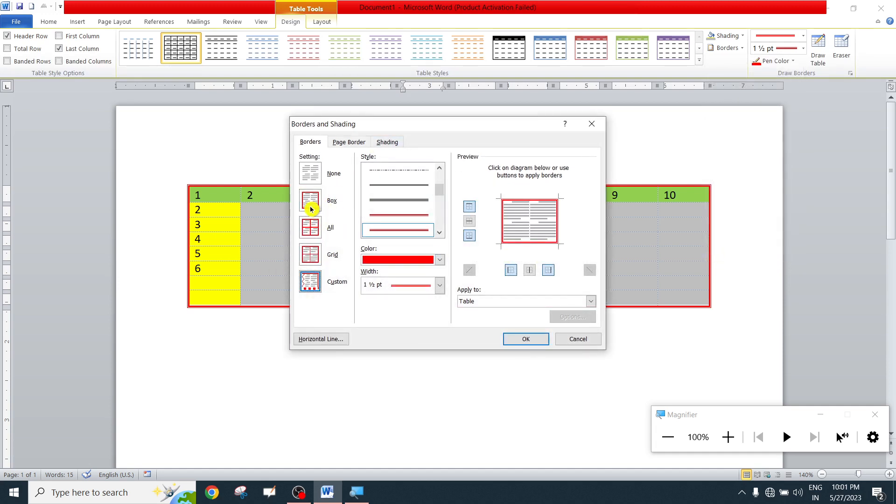
click(309, 227)
click(310, 255)
click(310, 281)
click(310, 254)
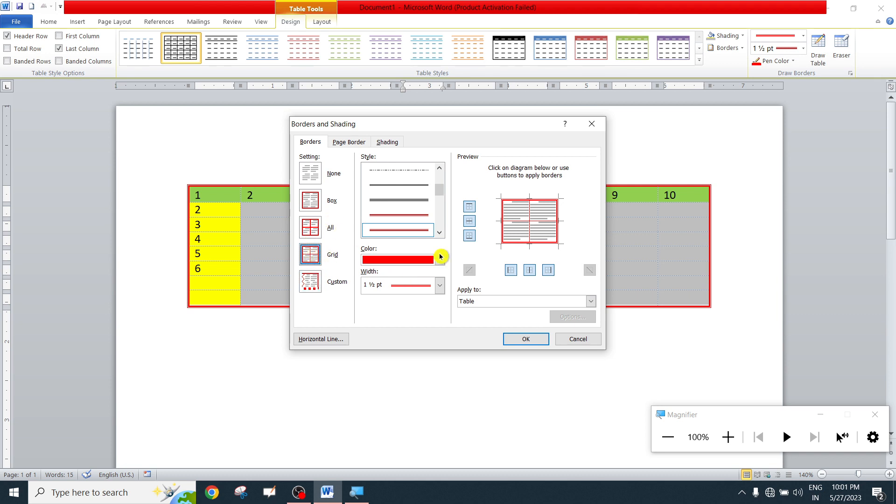
Choose the thick shaded three-dimensional line style near the end of the border style list
click(439, 232)
click(439, 233)
click(439, 232)
click(439, 232)
click(439, 233)
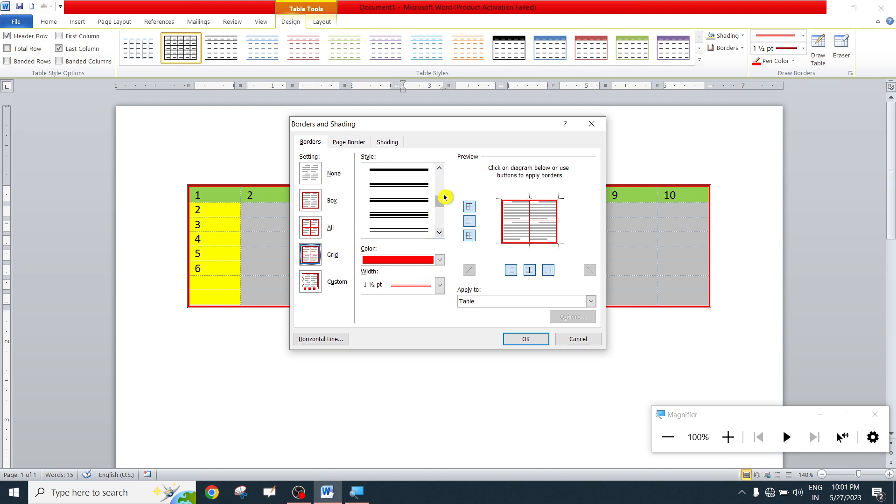
drag(440, 200, 441, 232)
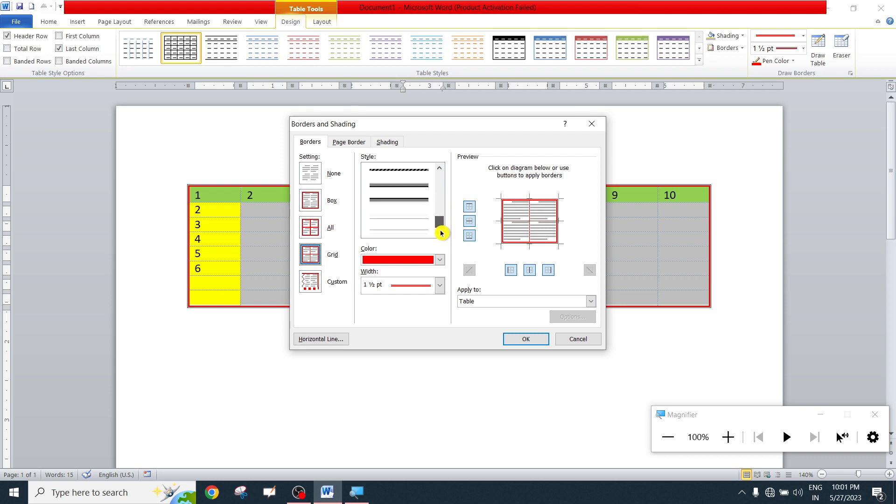
click(404, 185)
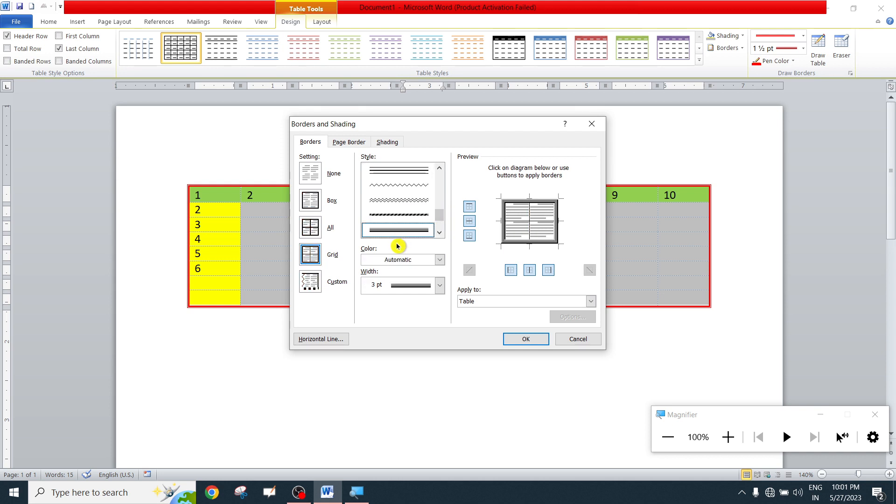
Set the border colour to standard red and the line width to 3 pt
click(439, 260)
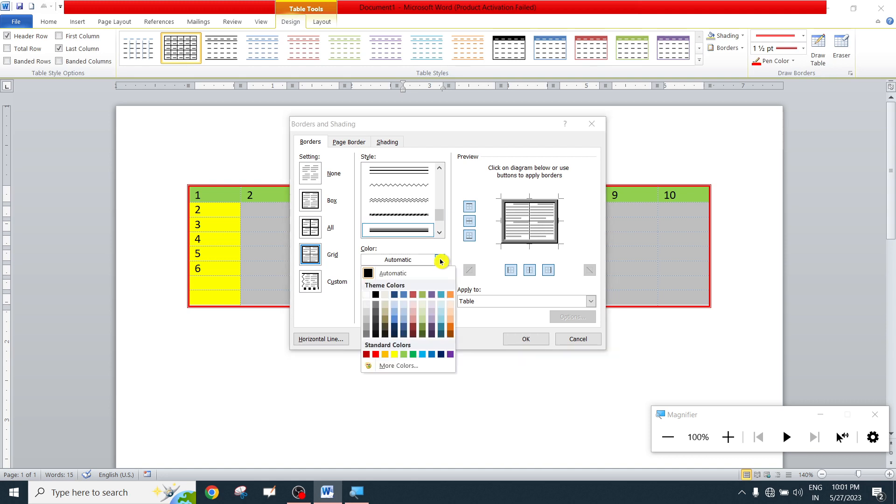
click(376, 355)
click(440, 286)
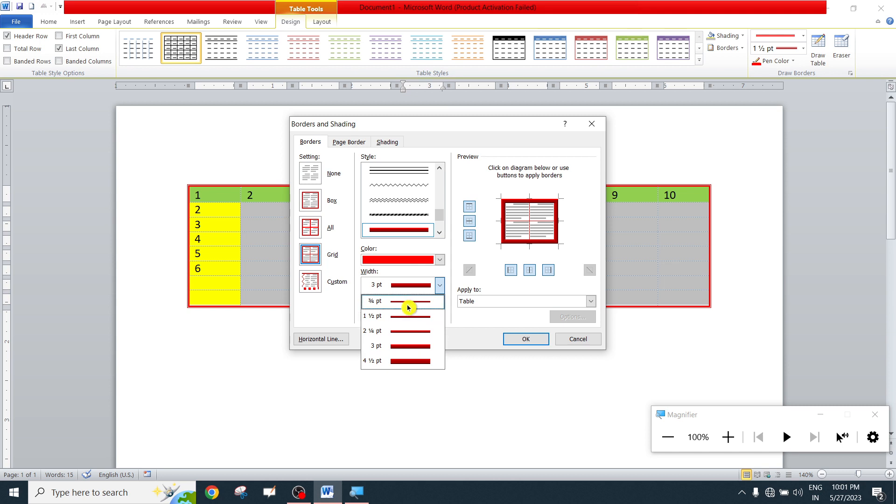
click(410, 346)
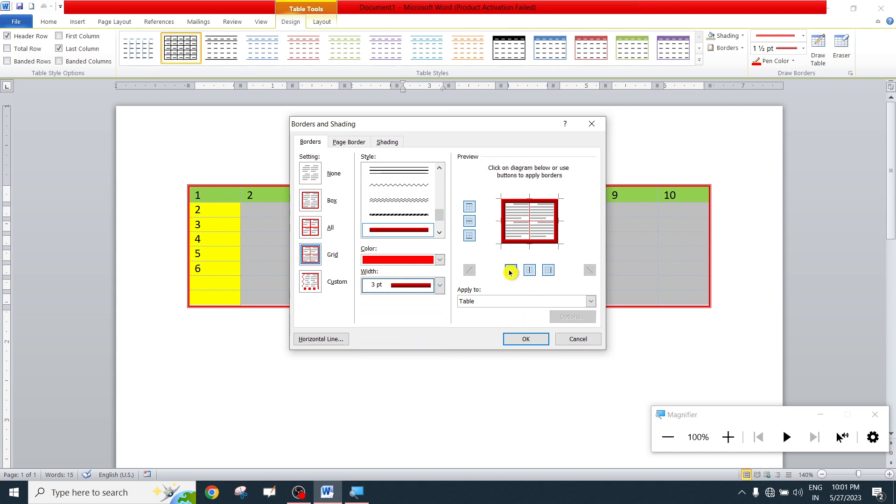
Reapply the chosen line to all outer and inside borders in the preview, and apply the borders to the whole table
click(470, 209)
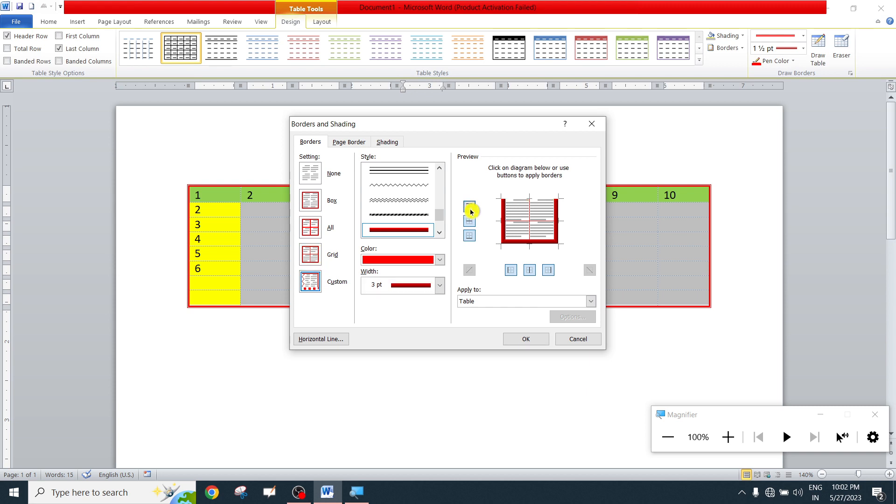
click(469, 237)
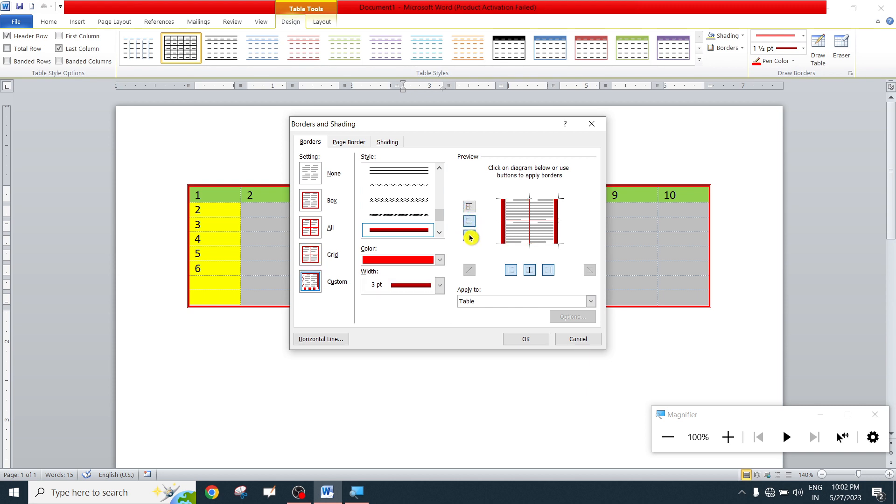
click(469, 222)
click(469, 235)
click(469, 222)
click(470, 207)
click(511, 270)
click(548, 270)
click(529, 270)
click(511, 270)
click(529, 269)
click(548, 269)
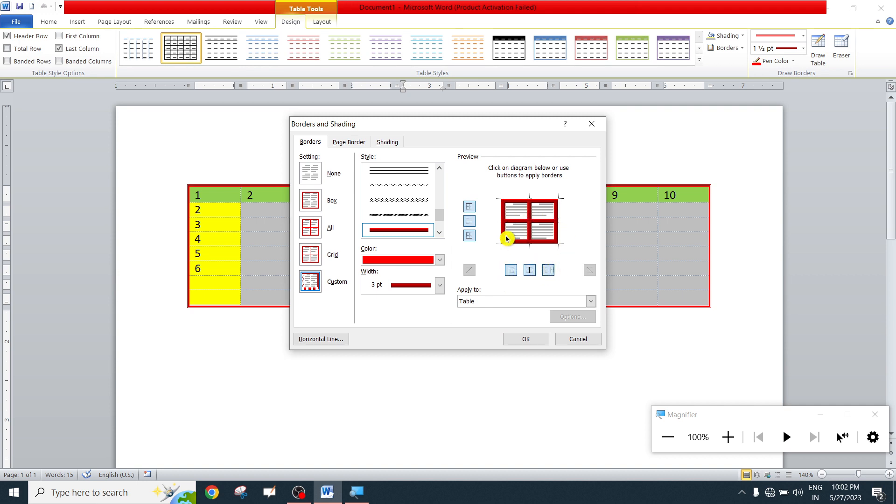
click(529, 340)
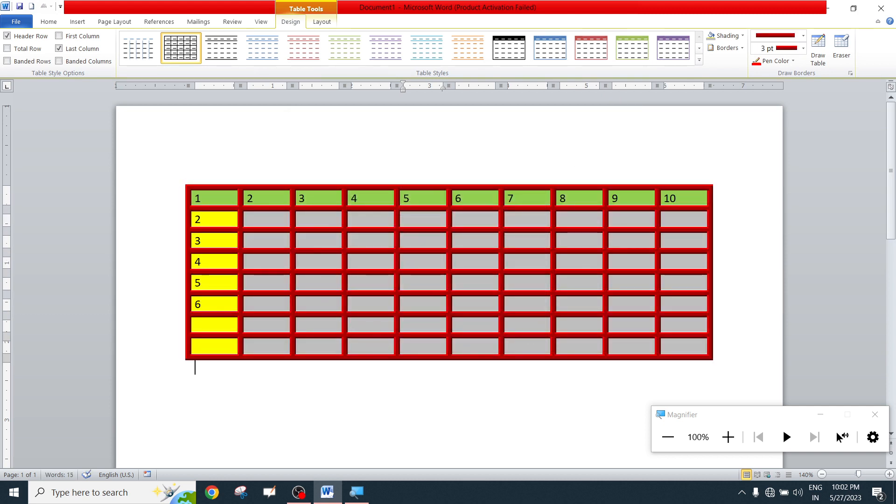
click(443, 397)
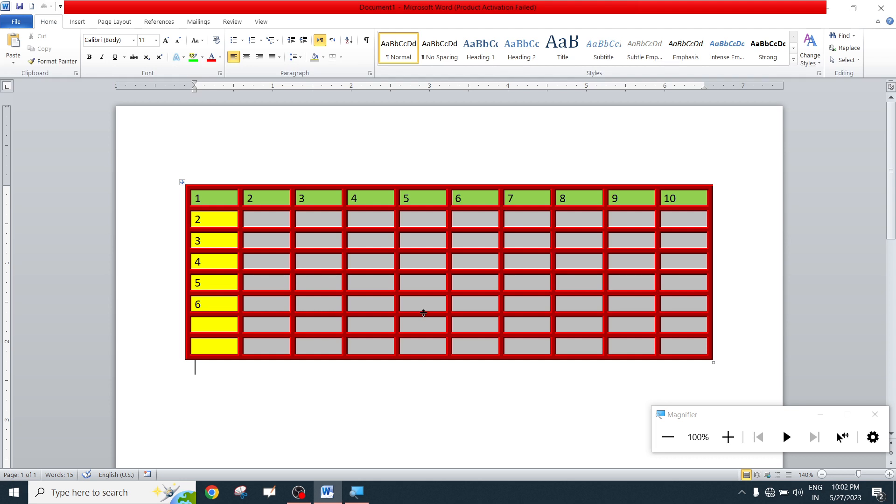
Draw an additional single-cell row spanning the table's full width directly beneath its last row with the Draw Table tool
click(425, 258)
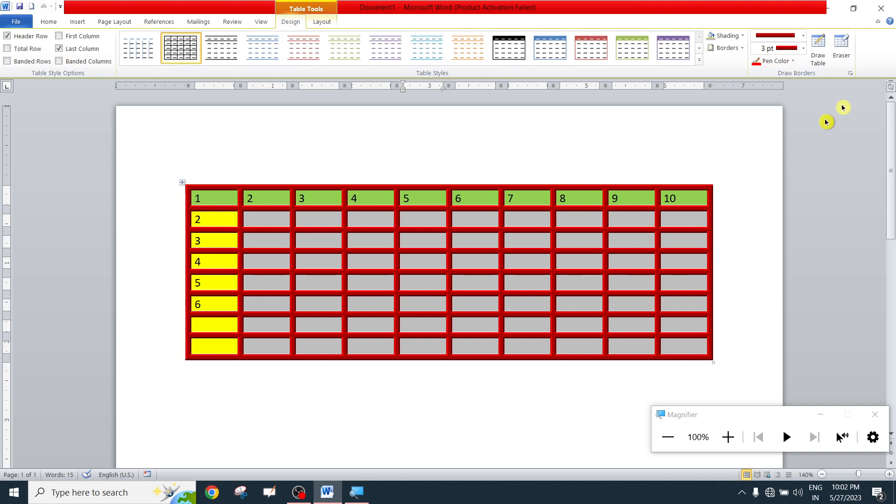
click(819, 59)
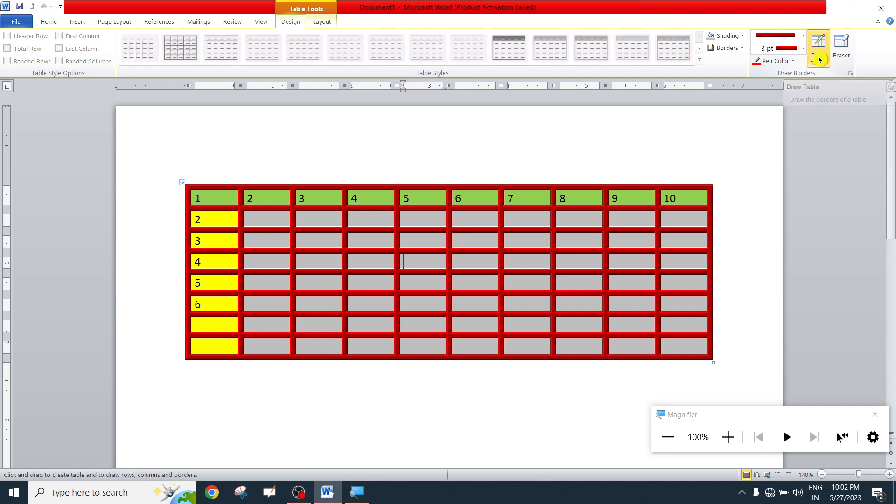
scroll(615, 281, down, 3)
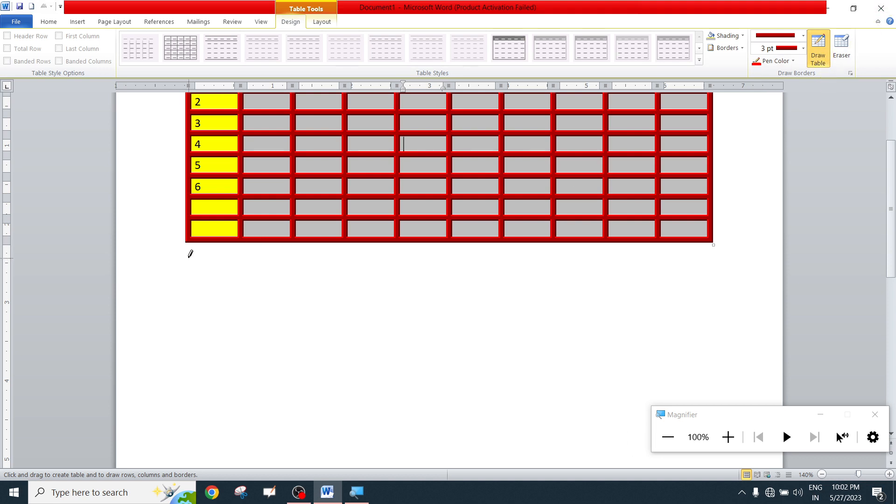
drag(187, 238, 710, 278)
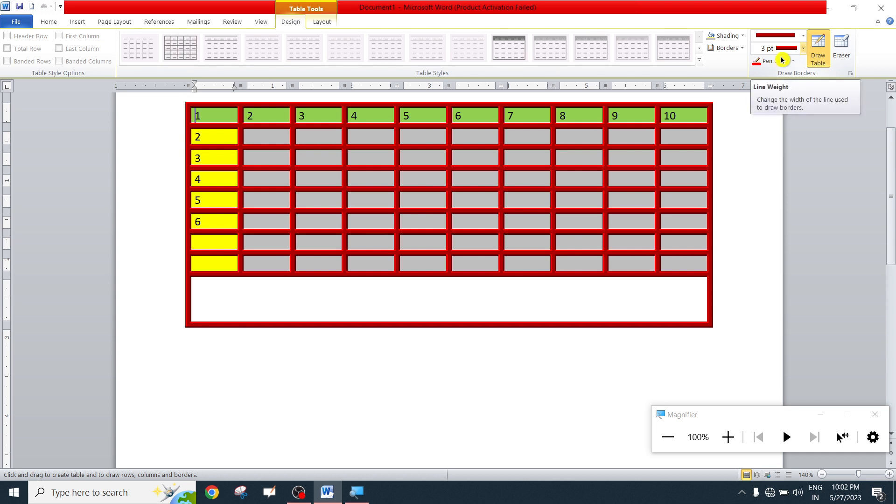
Draw a full-width row directly below the table's blank bottom row with a solid 1 ½ pt black line
click(803, 35)
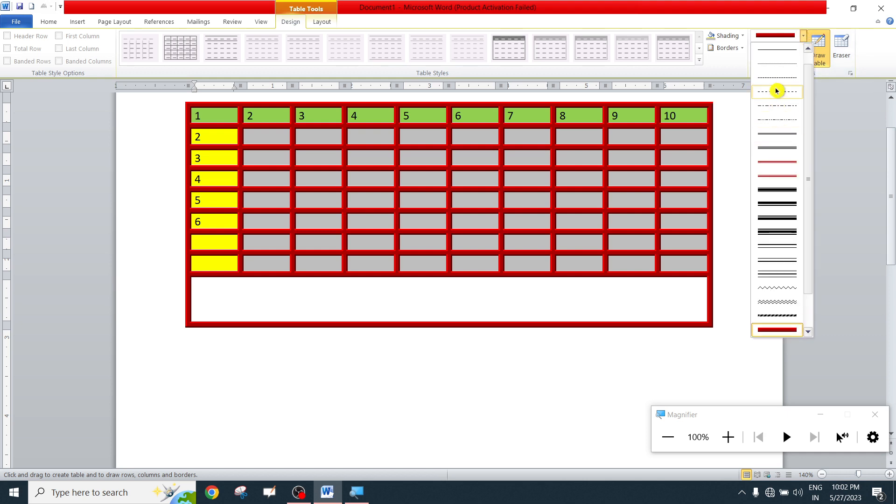
click(784, 49)
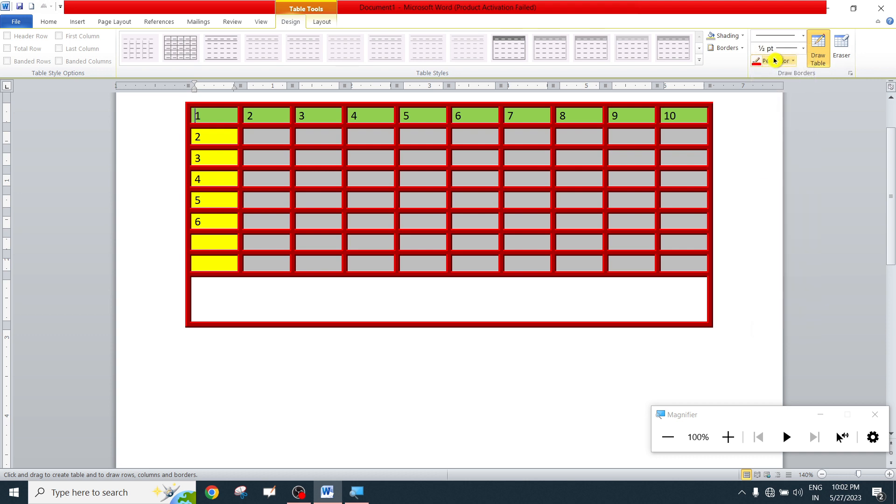
click(802, 49)
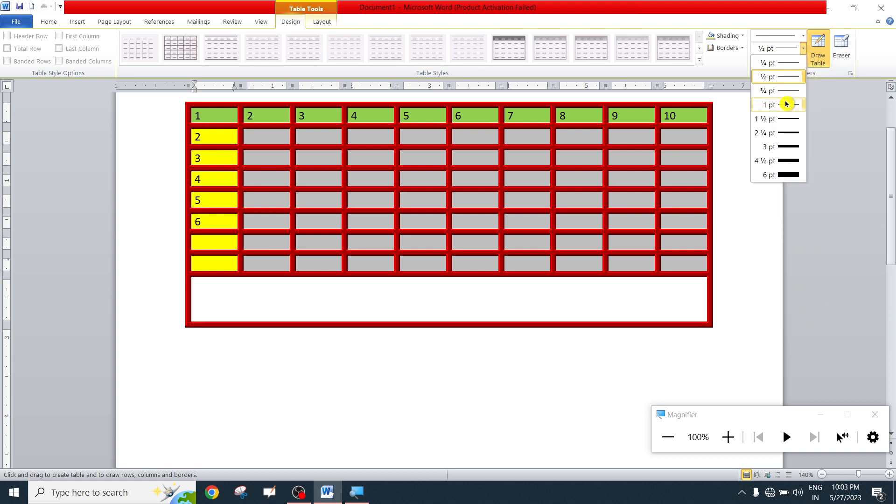
click(790, 121)
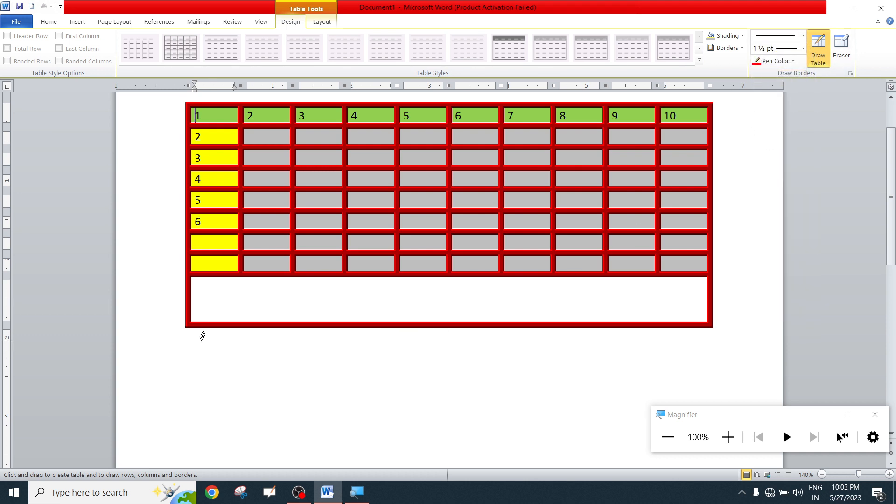
mouse_move(190, 322)
mouse_down()
mouse_move(369, 354)
mouse_move(718, 374)
mouse_move(710, 371)
mouse_up()
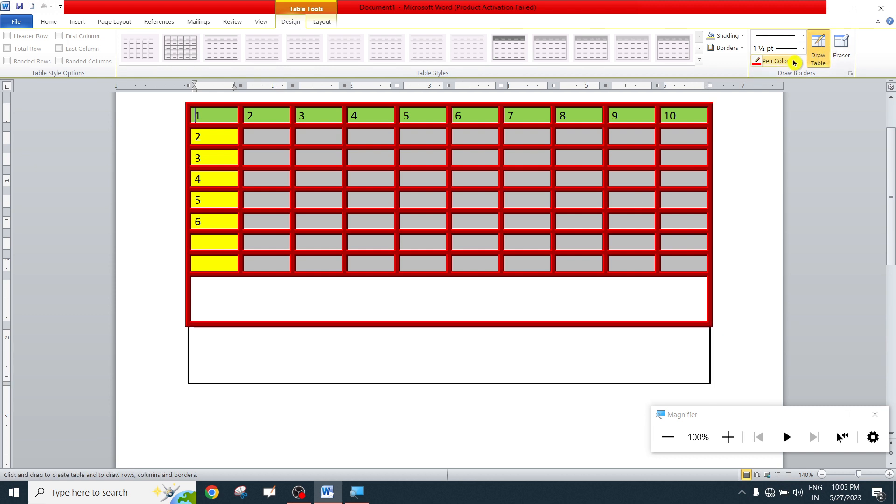
Draw a second full-width row in red below the black one and divide both rows with two vertical red lines
click(772, 61)
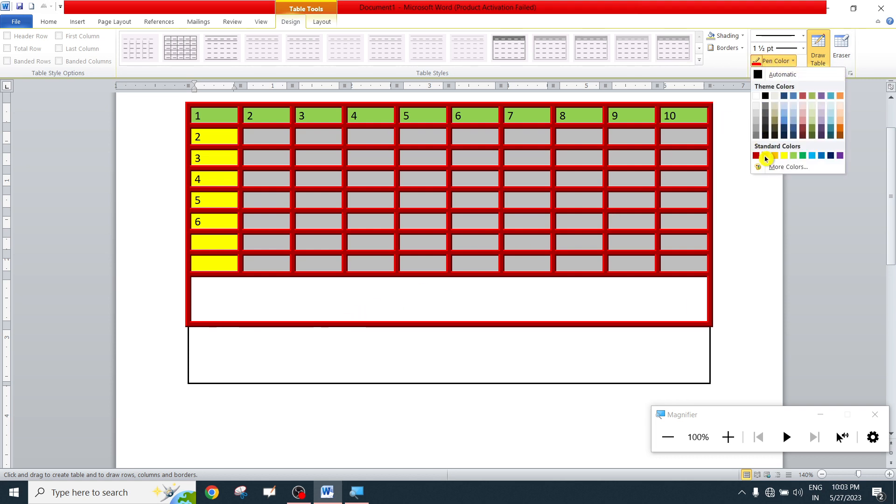
click(764, 156)
mouse_move(185, 383)
mouse_down()
mouse_move(218, 394)
mouse_move(717, 436)
mouse_move(706, 438)
mouse_up()
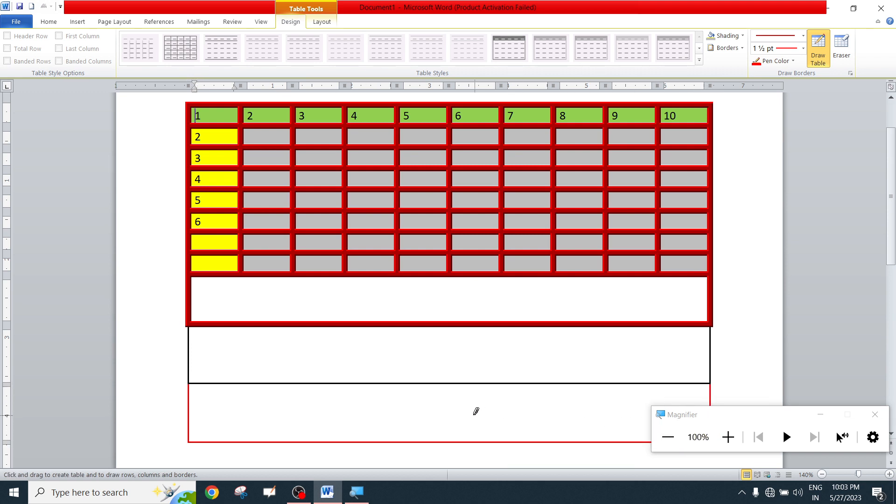
drag(226, 326, 227, 441)
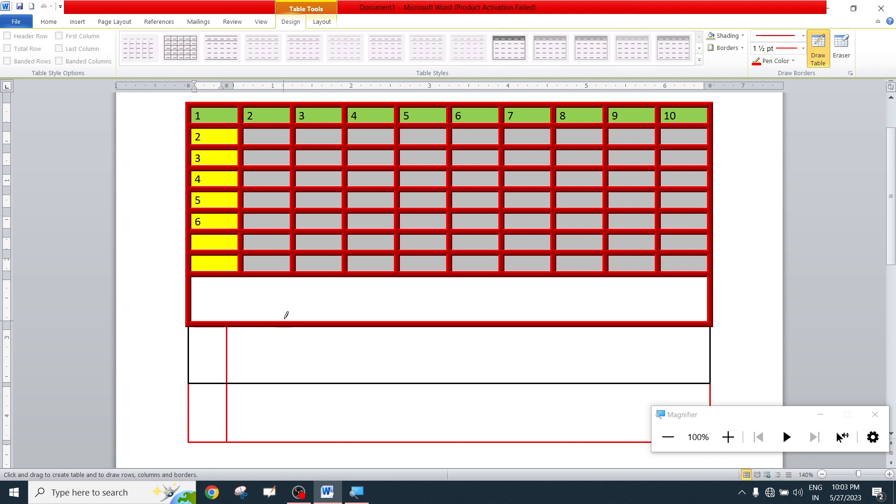
drag(282, 322, 320, 453)
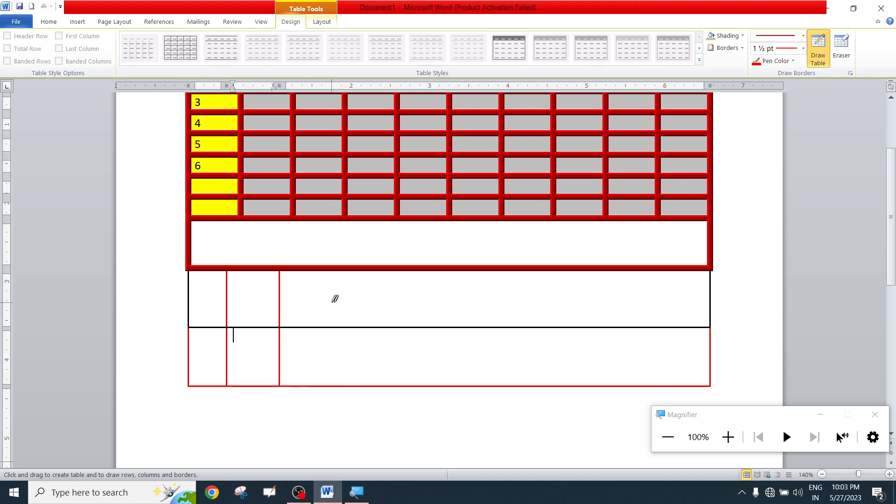
Erase the vertical partitions, the dividing line and the bottom border of the two drawn rows with the Eraser
click(844, 51)
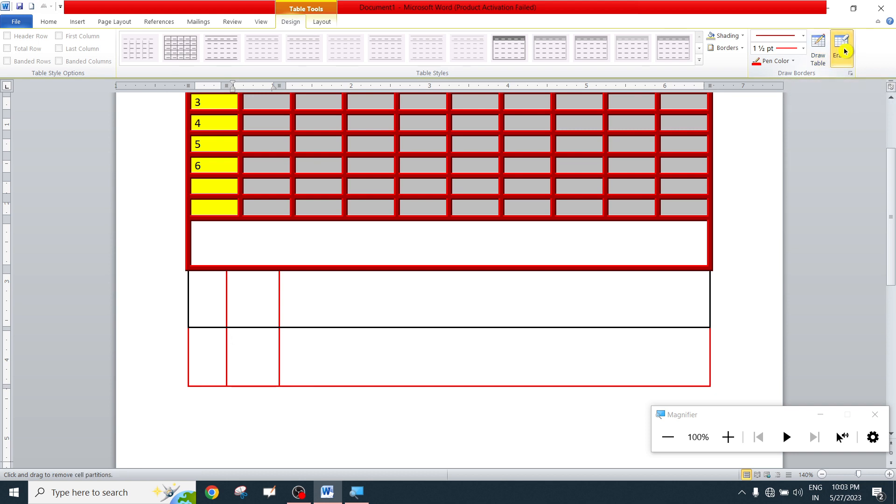
click(844, 54)
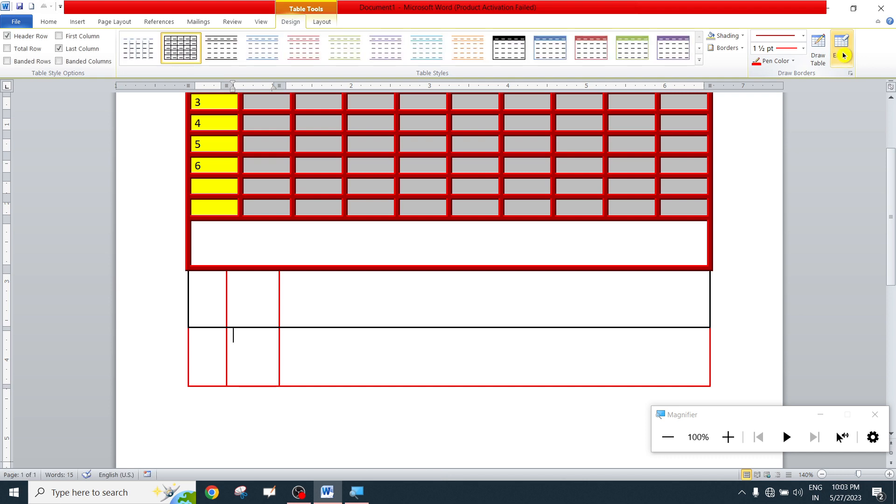
click(840, 55)
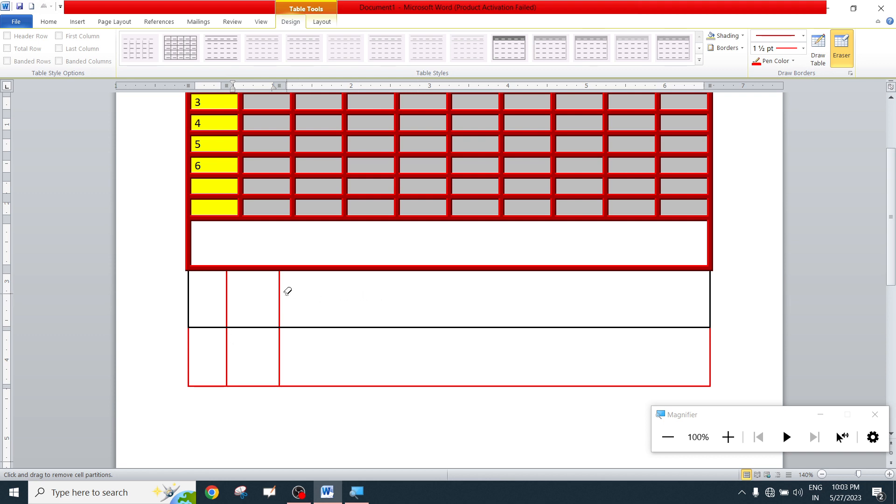
click(280, 279)
click(227, 290)
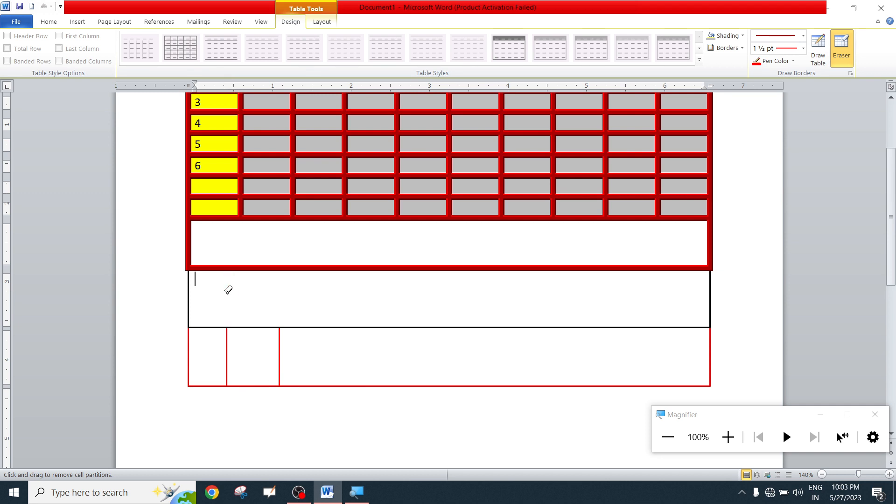
click(229, 334)
click(229, 335)
click(279, 345)
click(289, 387)
click(266, 327)
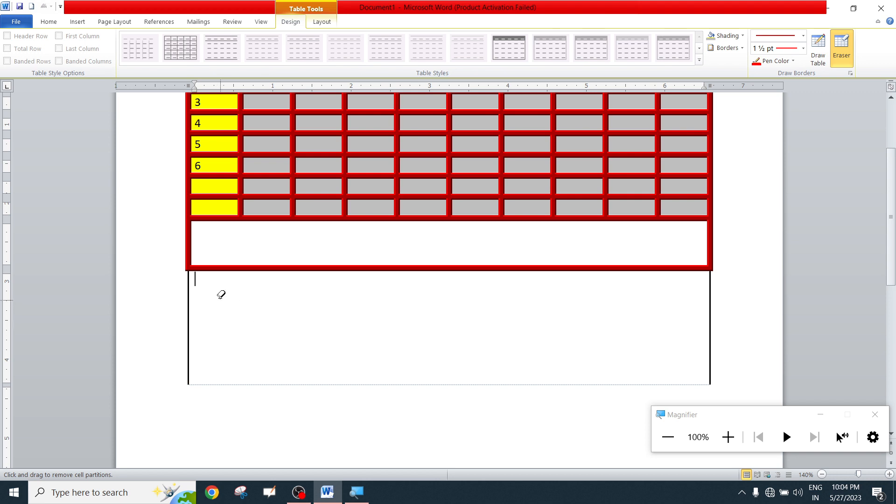
Erase the side borders of the drawn block and the outer borders of the blank row under the grey cells
click(189, 294)
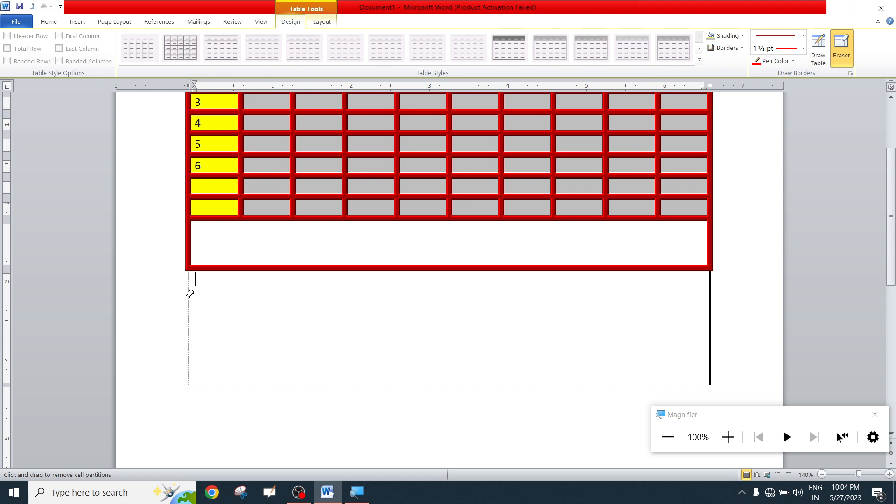
click(709, 299)
click(656, 266)
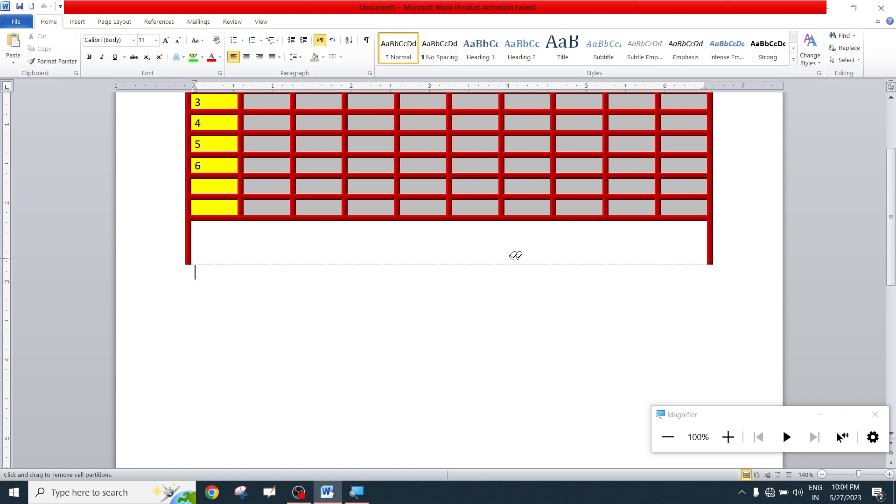
click(187, 237)
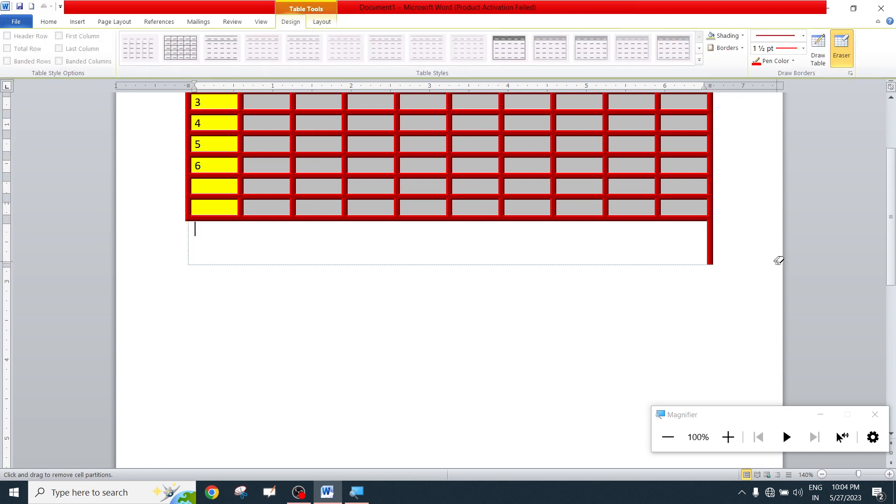
click(709, 239)
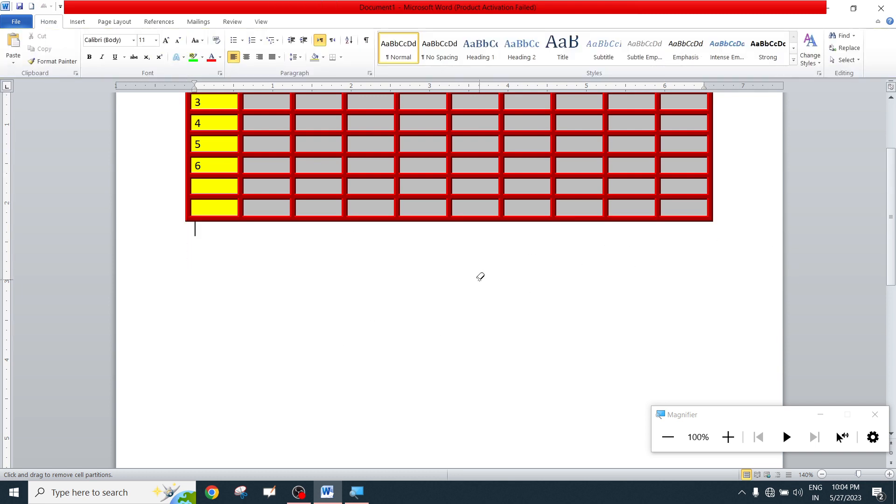
scroll(480, 276, up, 3)
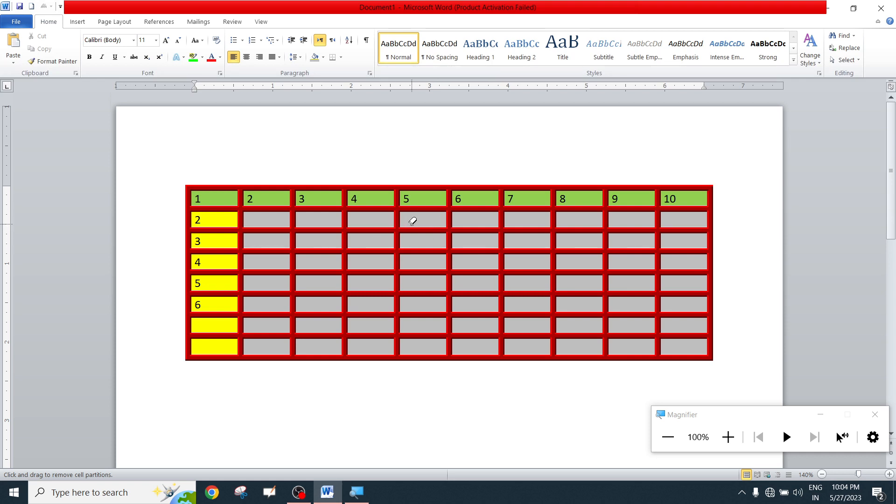
key(Escape)
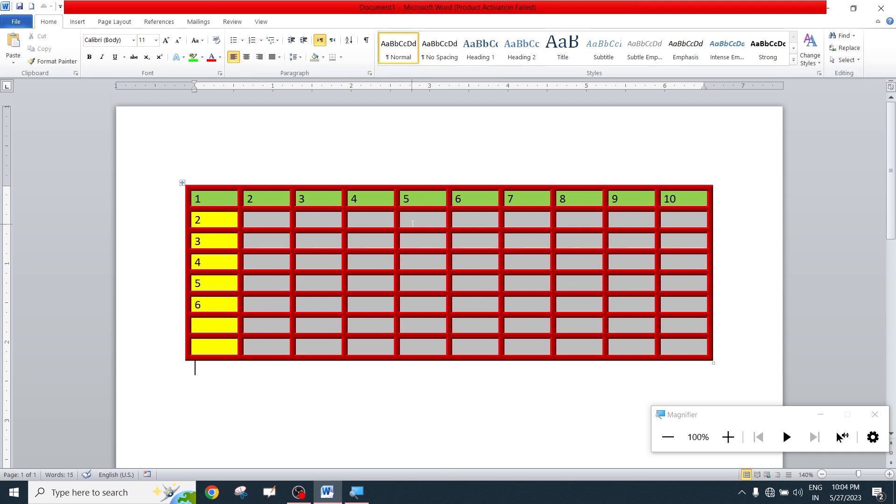
Undo the table edits back to the thin black grid with only the first column shaded yellow
click(381, 219)
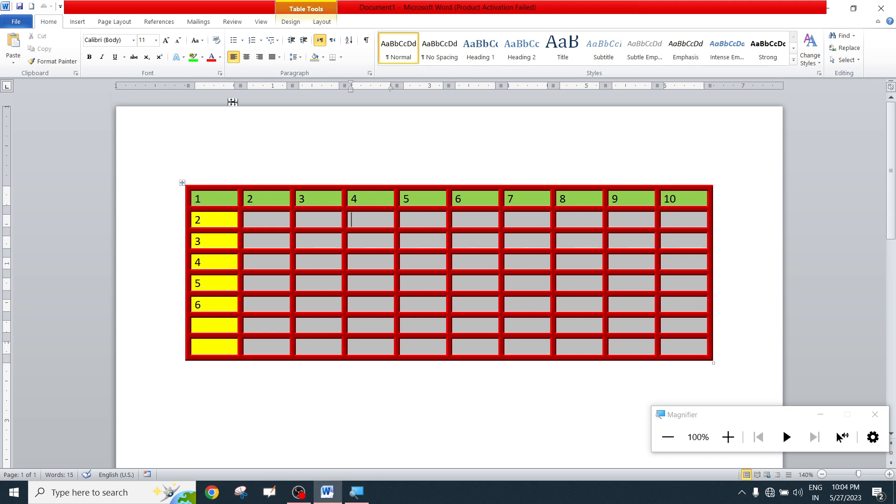
click(283, 25)
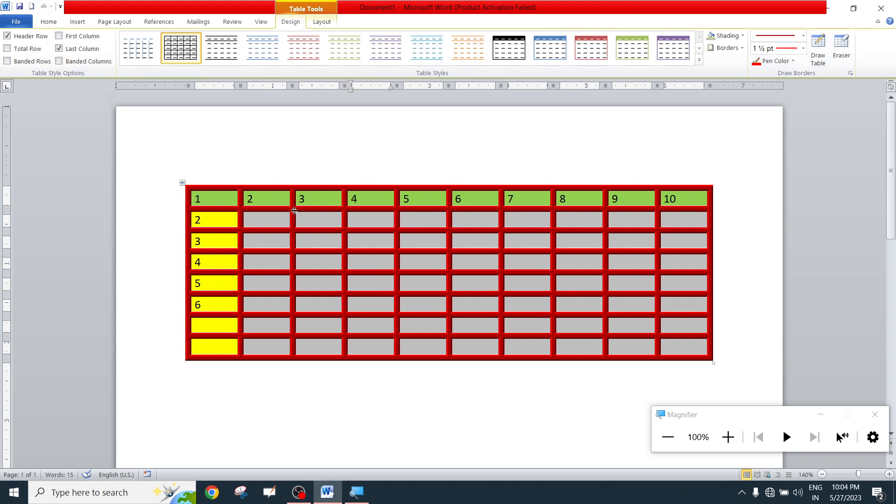
click(329, 24)
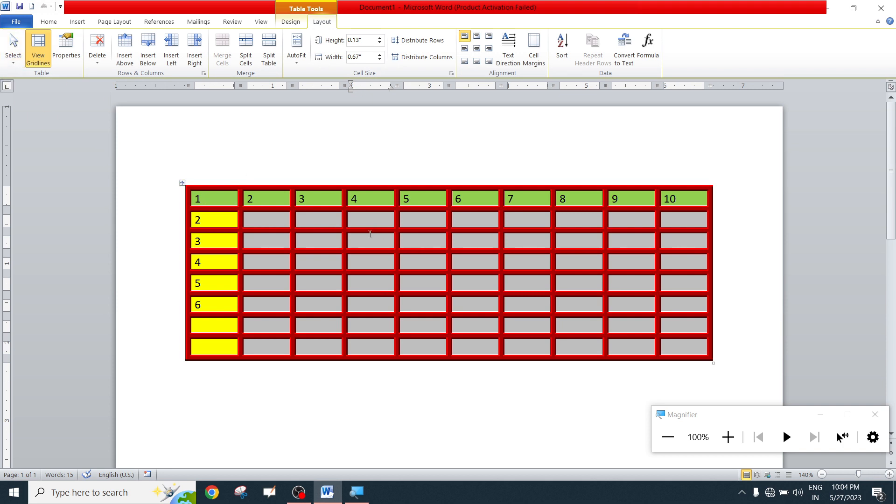
click(370, 241)
key(ctrl+z)
key(ctrl+z)
key(ctrl+z)
key(ctrl+z)
key(ctrl+z)
key(ctrl+z)
key(ctrl+z)
key(ctrl+z)
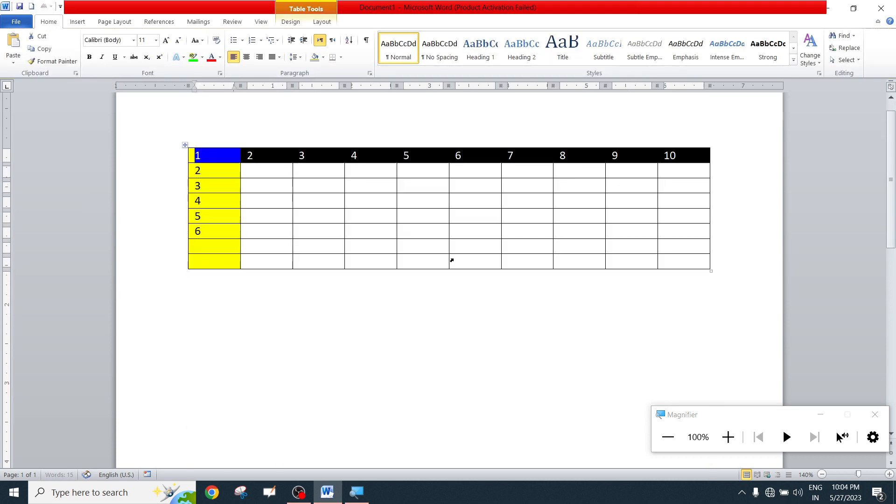
Select only the cell where row 5 meets column 3, using the Select Cell option
click(299, 215)
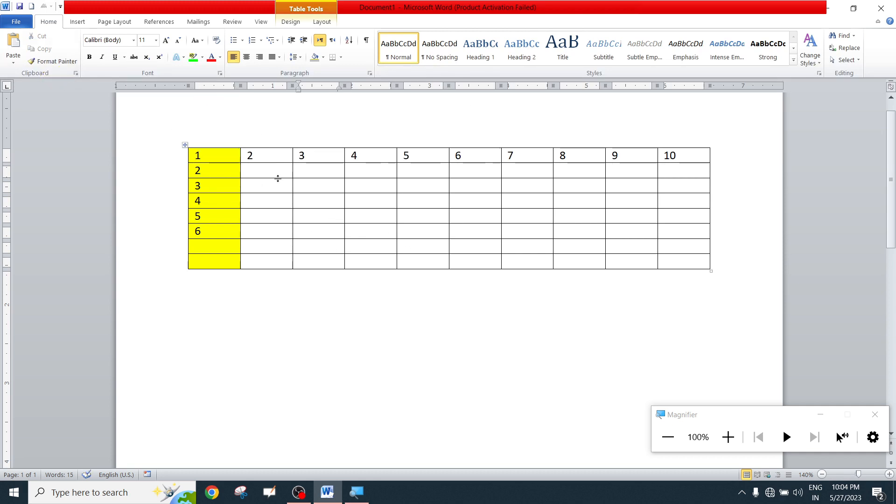
click(322, 21)
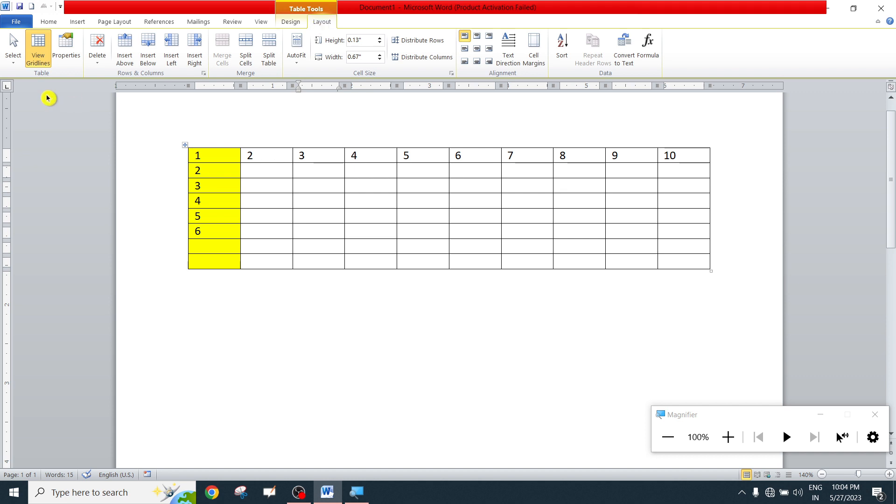
click(11, 63)
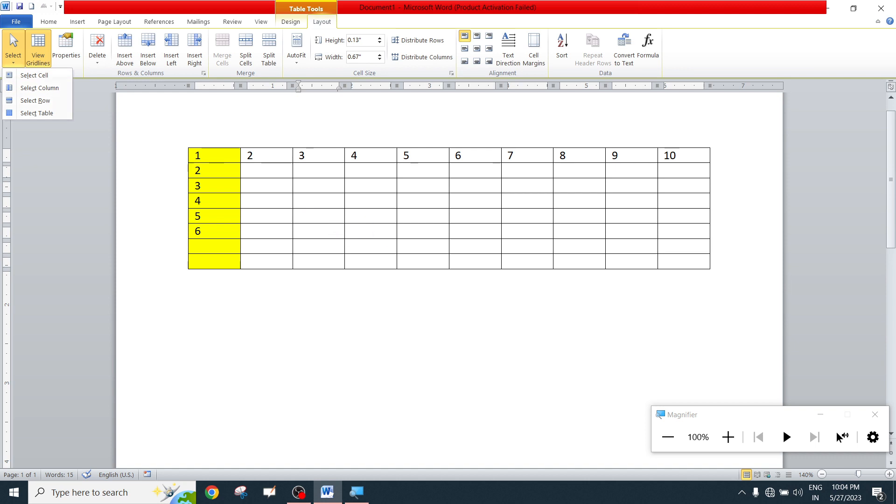
click(311, 216)
drag(311, 216, 336, 216)
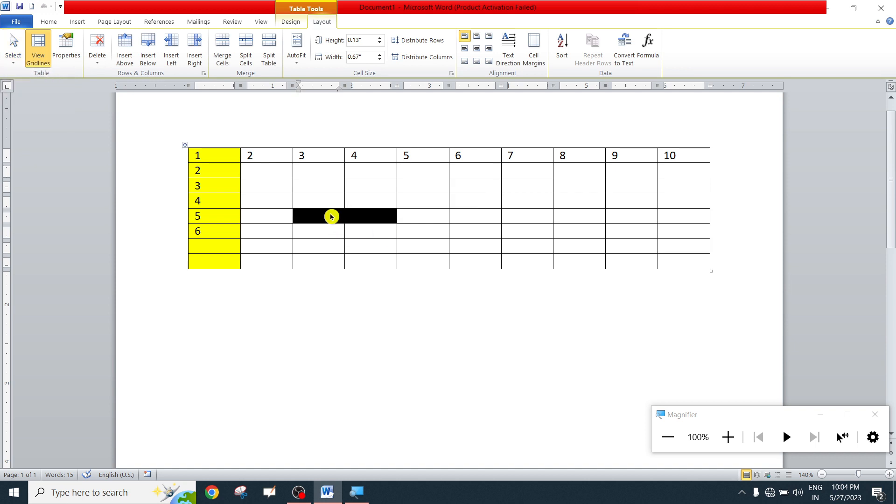
click(325, 216)
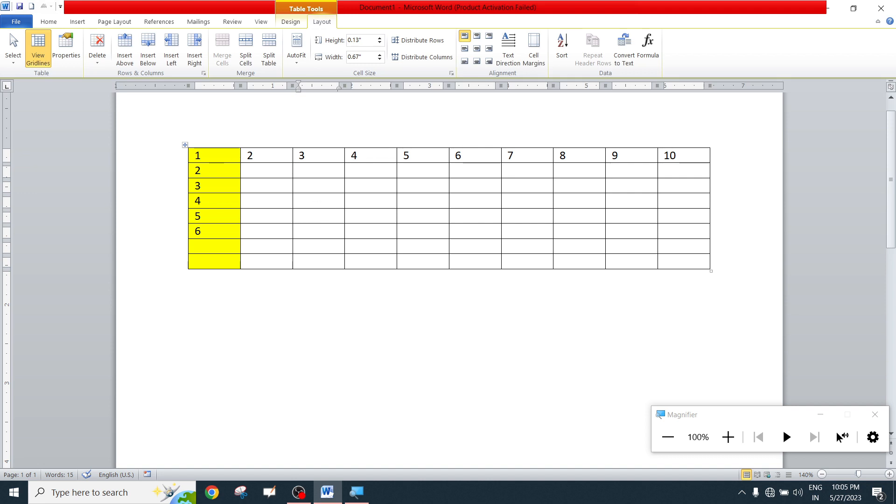
click(22, 63)
click(34, 75)
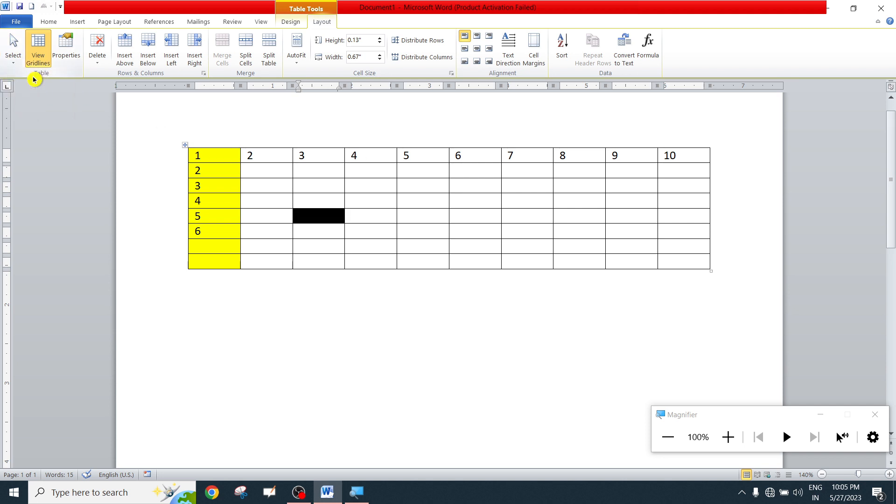
Select the entire column headed 3, and after that the entire row labelled 5, using the table Select options
click(12, 63)
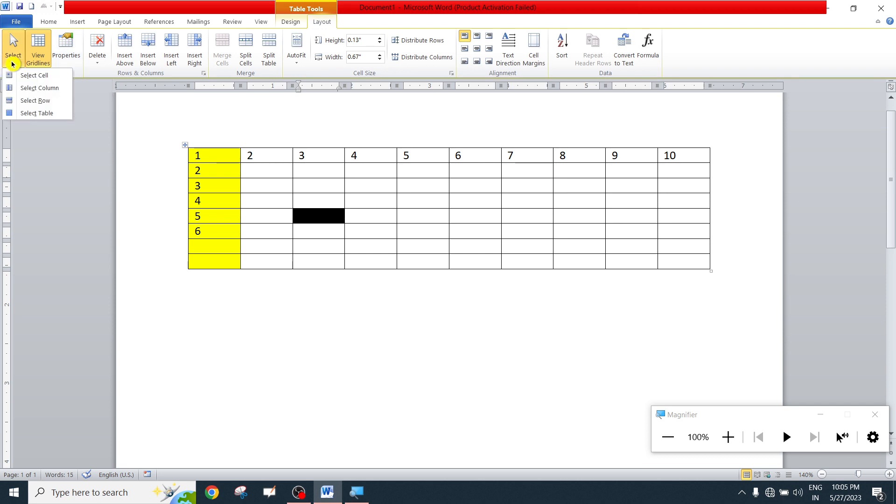
click(32, 89)
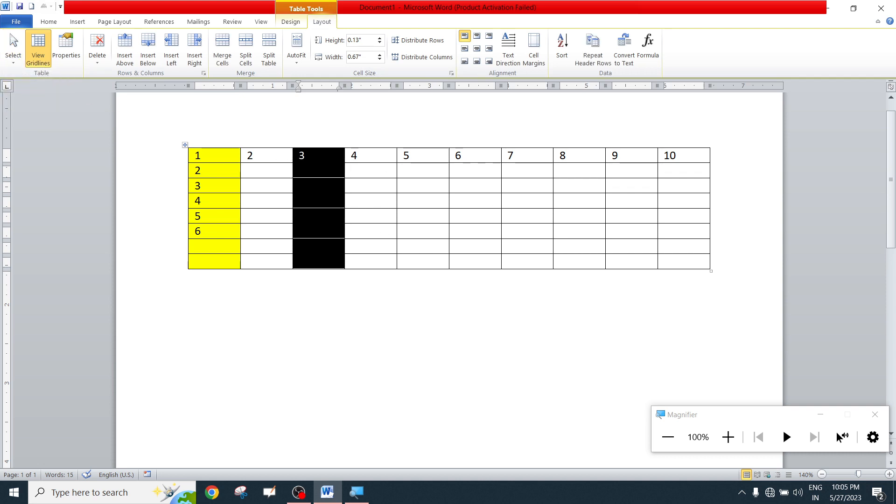
click(365, 217)
click(13, 49)
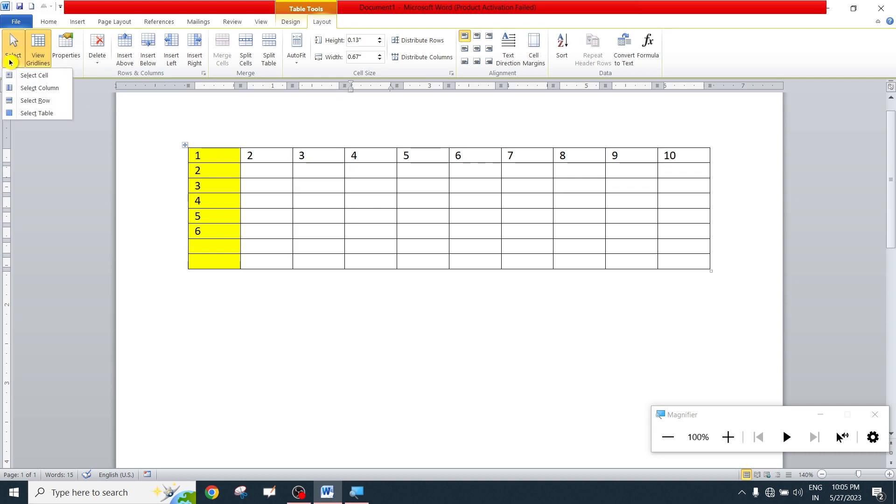
click(33, 101)
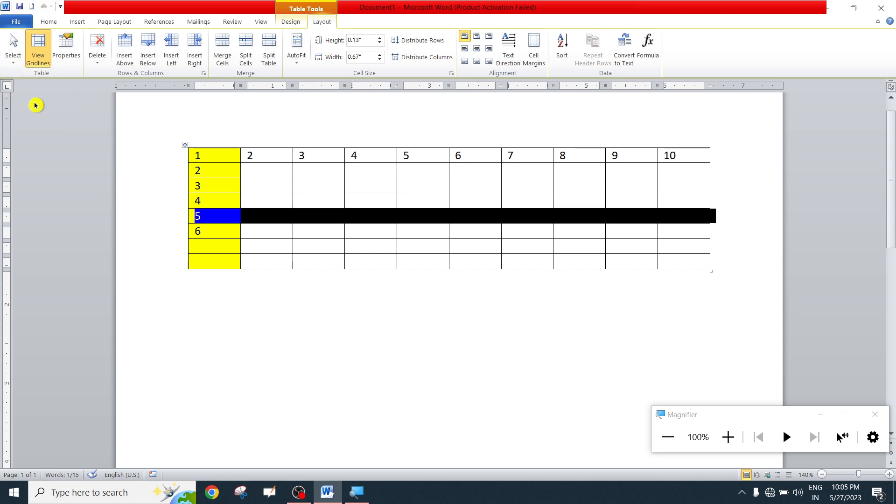
Select the entire table with the Select Table option, and place the cursor in row 4 under column 4
click(13, 60)
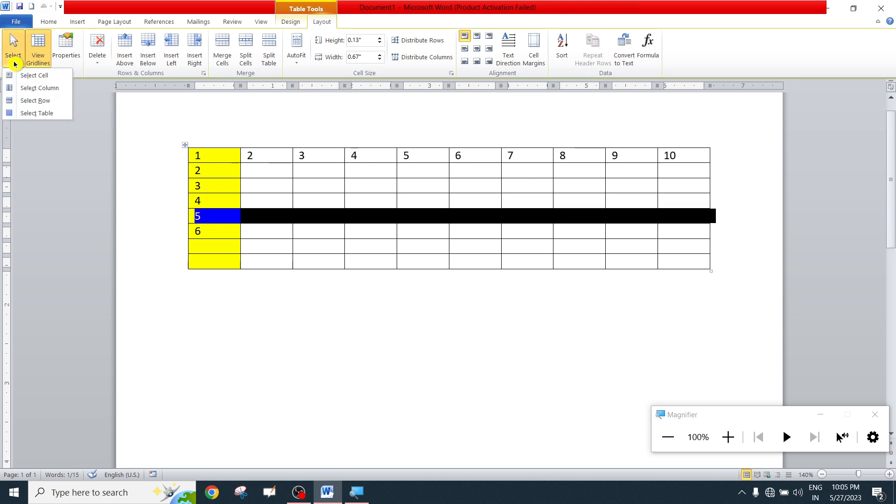
click(34, 113)
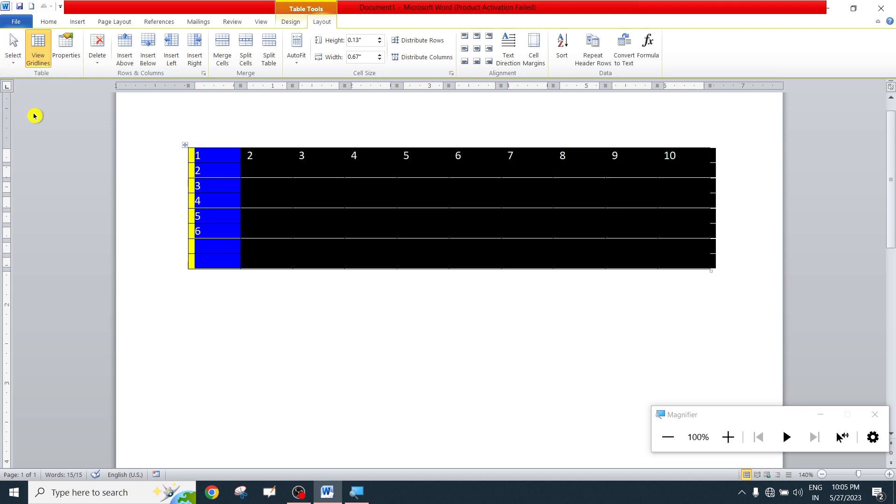
click(392, 199)
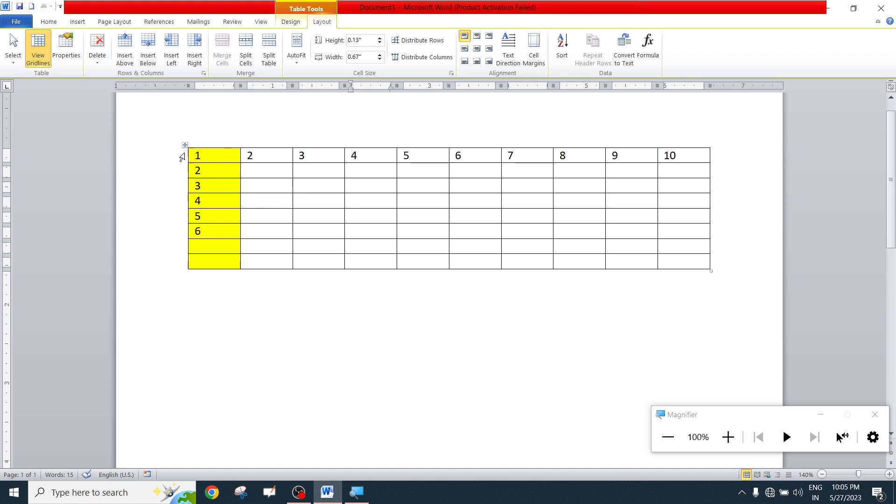
Turn off View Gridlines, select the whole table, and clear the selection below it
click(37, 50)
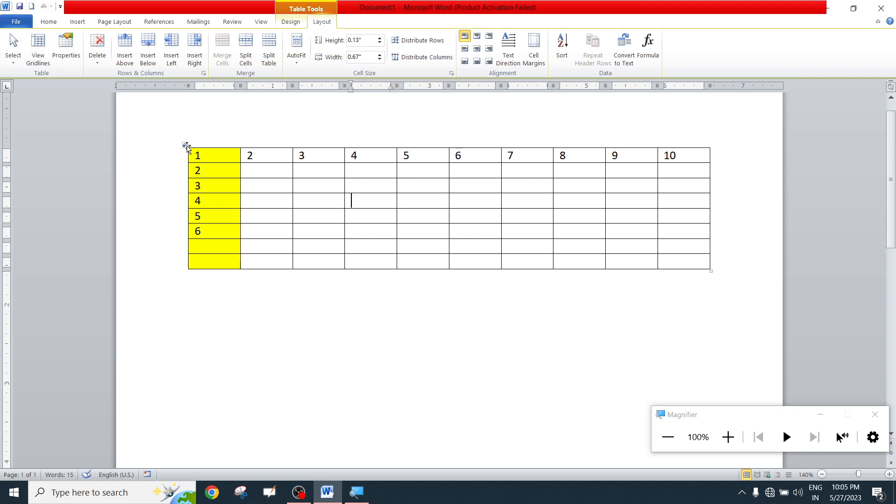
click(184, 144)
click(41, 55)
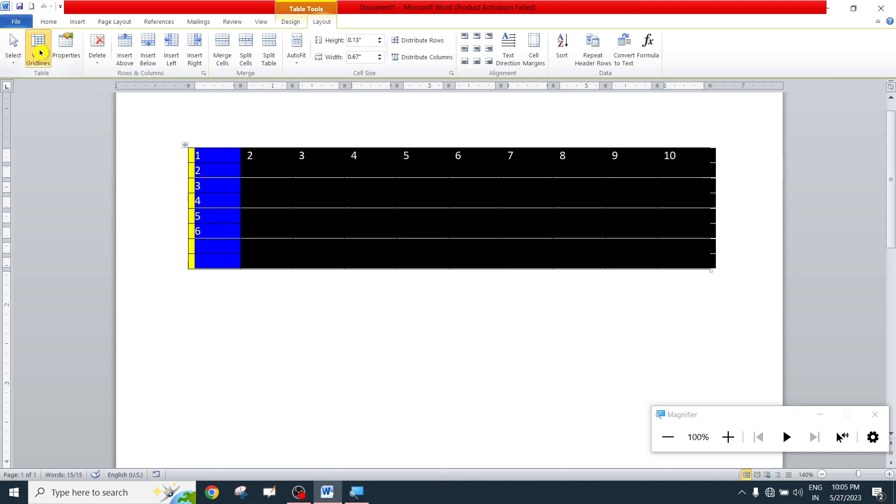
click(404, 289)
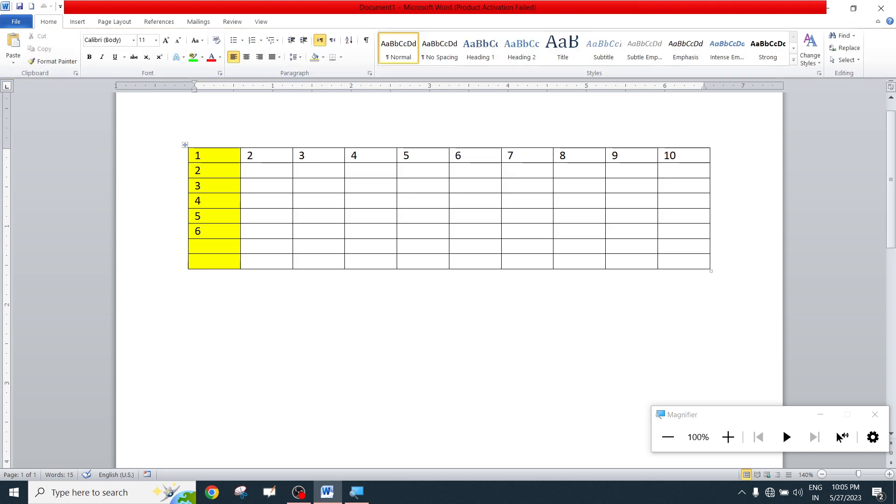
Select the whole table, remove all its borders with No Border, and undo the border removal
click(183, 145)
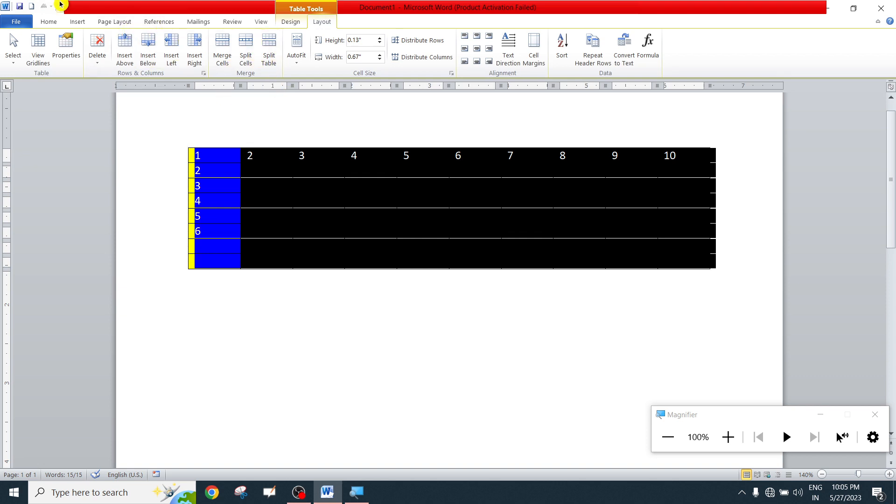
click(290, 22)
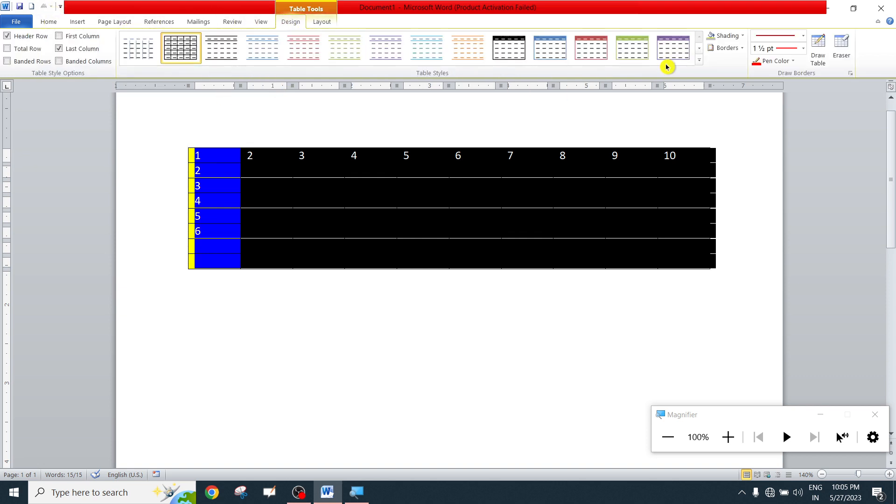
click(742, 49)
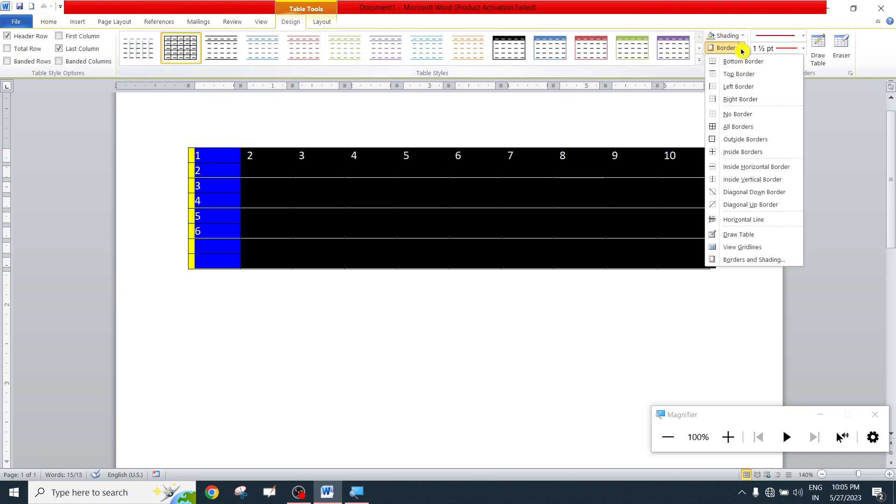
click(728, 115)
click(195, 273)
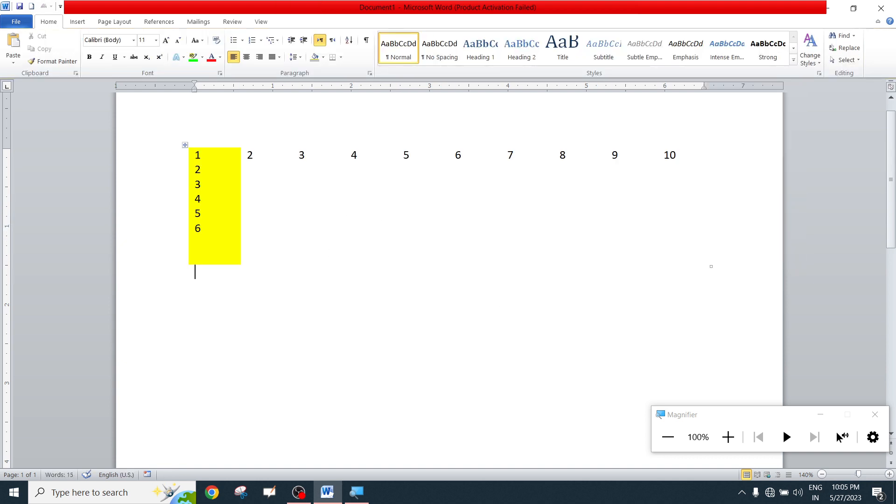
key(ctrl+z)
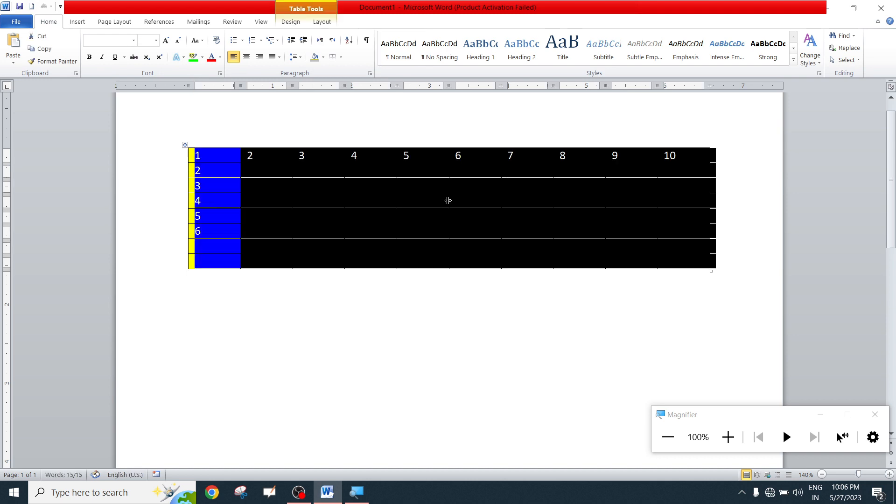
Turn on View Gridlines for the table and deselect the table
click(321, 25)
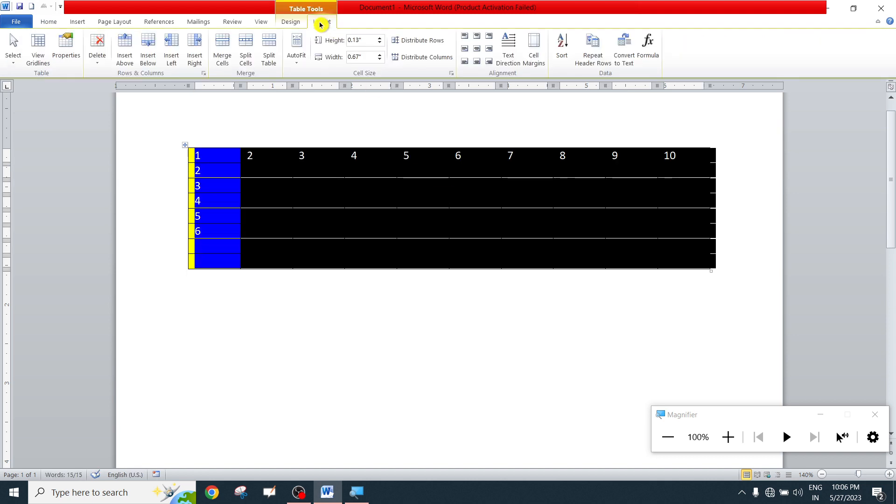
click(41, 58)
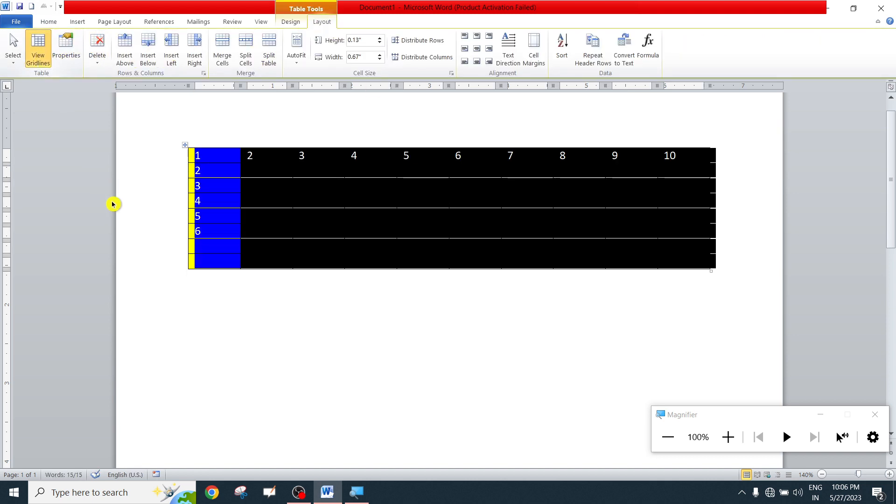
click(49, 22)
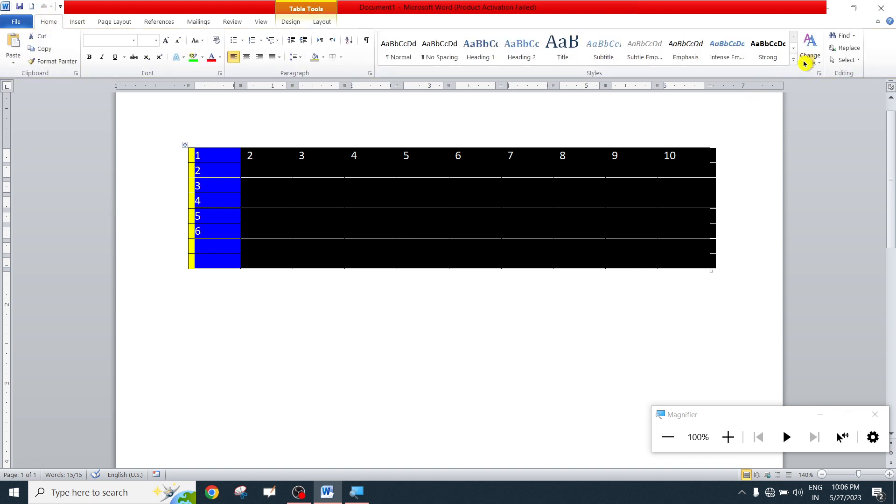
click(625, 298)
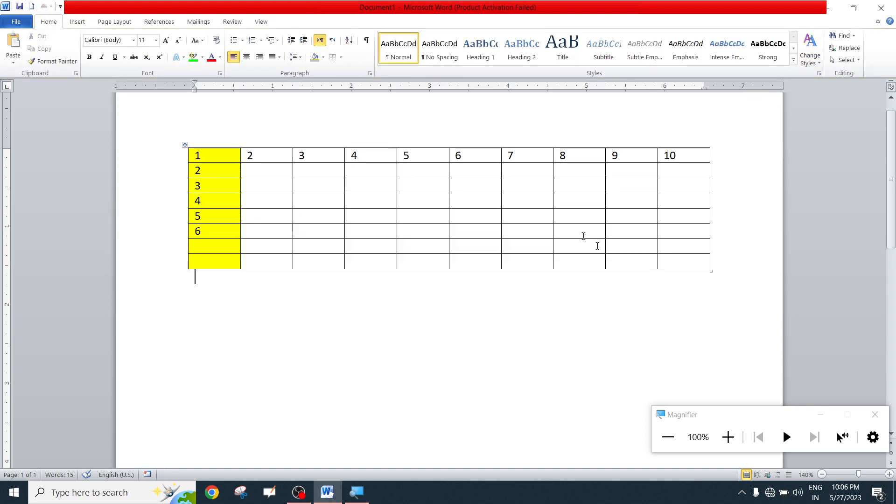
Select the whole table with View Gridlines on and remove all its borders with No Border
click(186, 146)
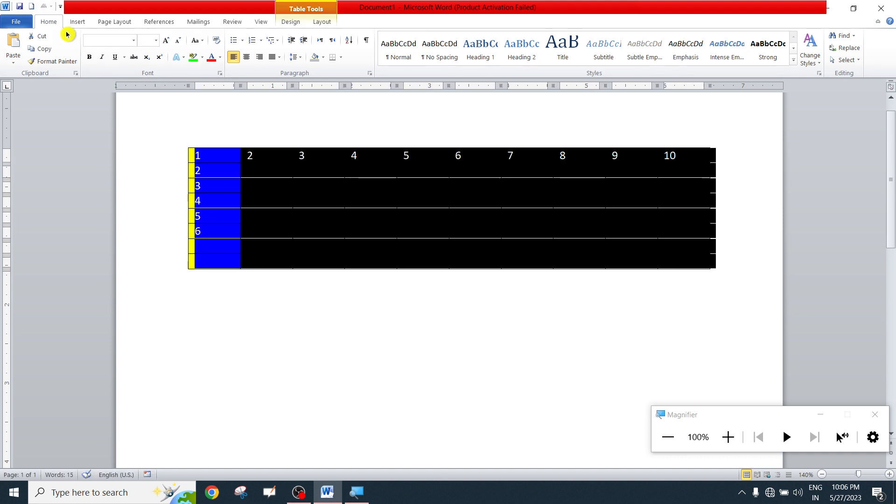
click(332, 23)
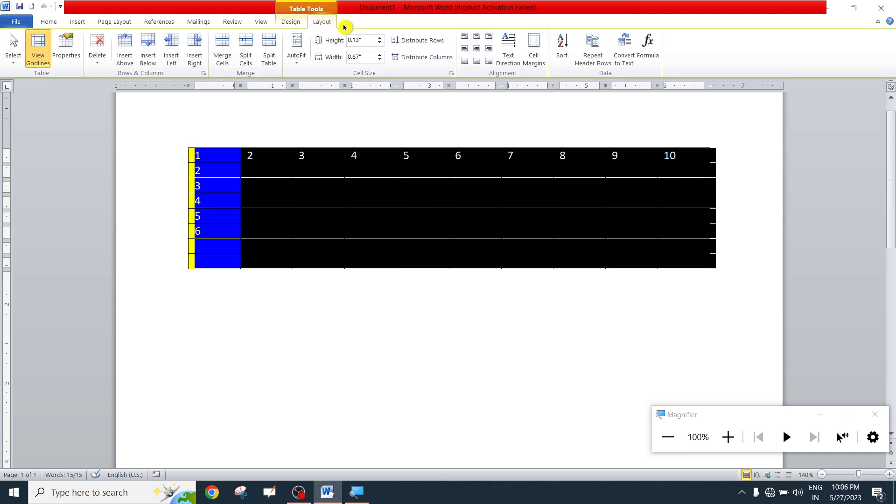
click(40, 48)
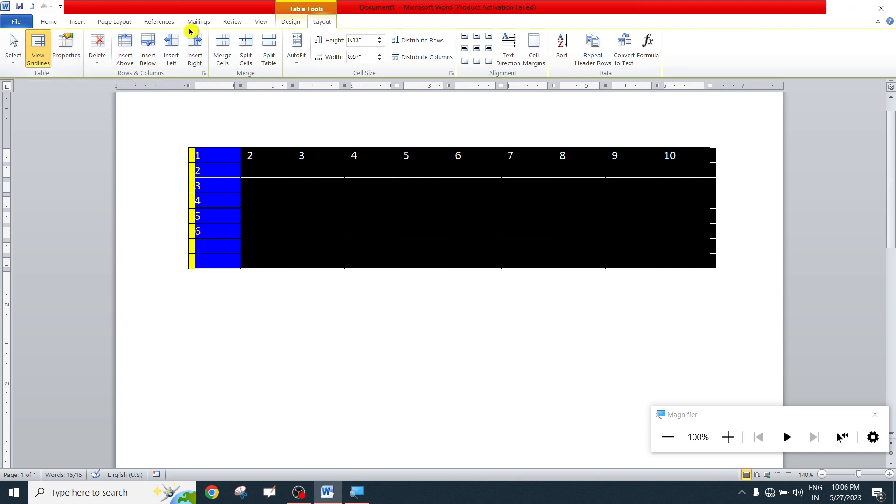
click(294, 24)
click(743, 50)
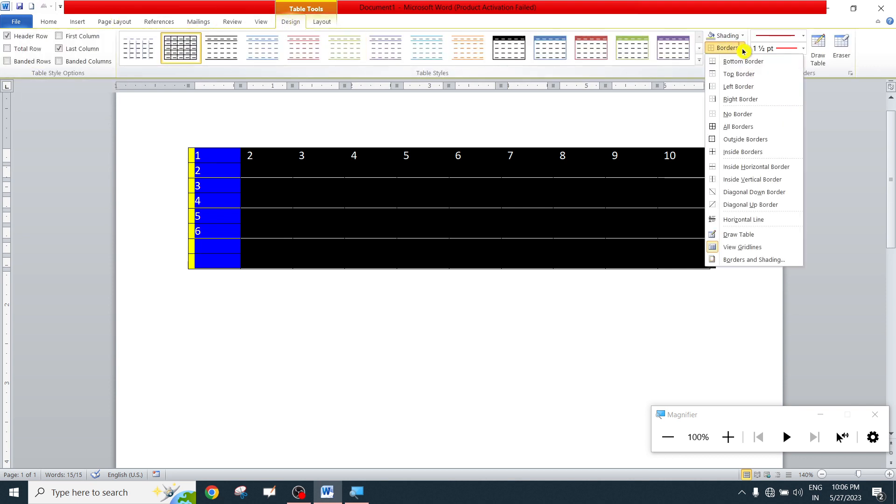
click(731, 115)
click(428, 275)
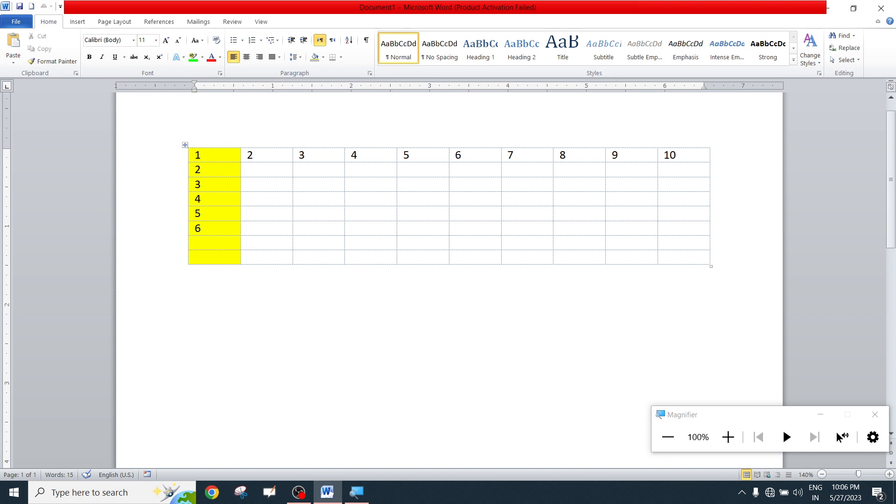
Select the whole table, examine its size, alignment and text wrapping settings in Table Properties, and cancel the dialog
click(185, 144)
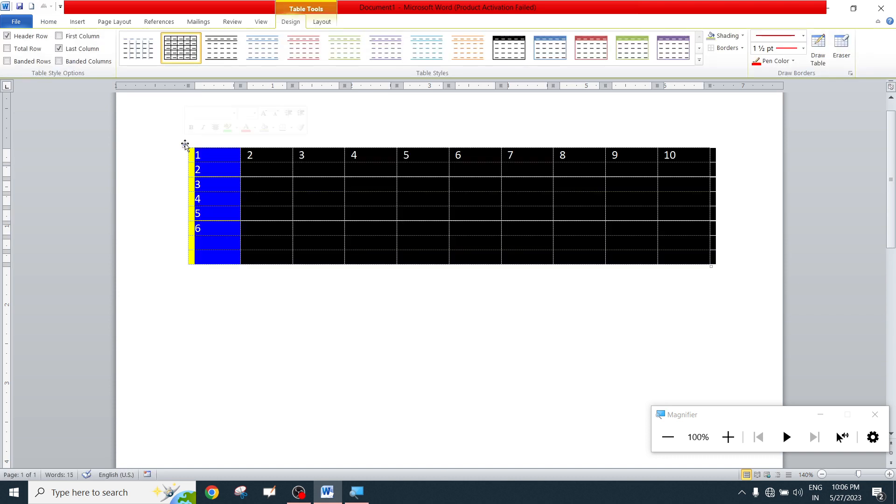
click(322, 22)
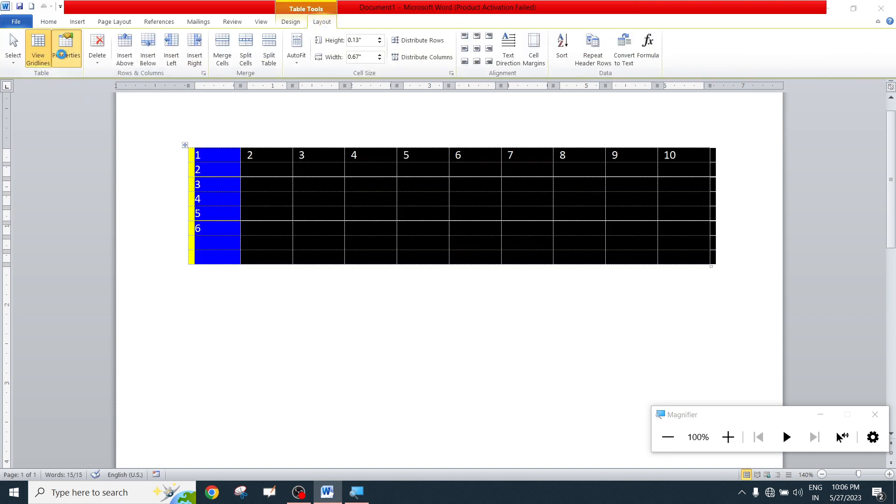
click(63, 55)
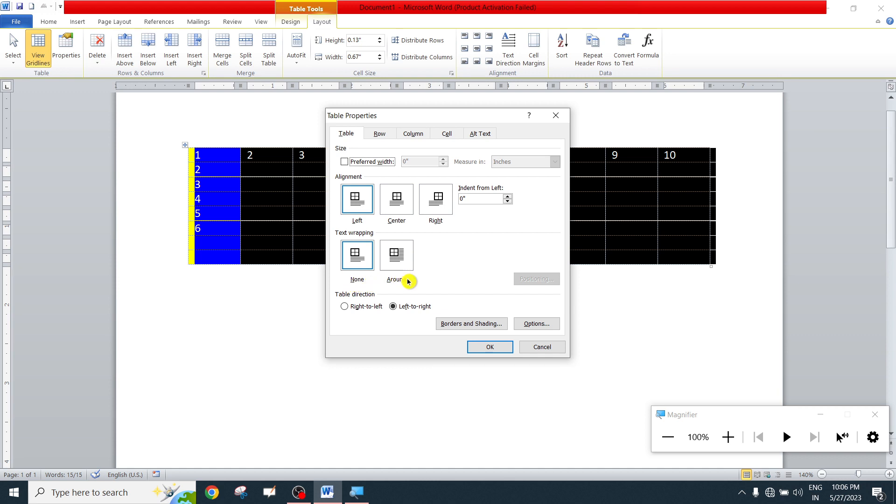
click(644, 306)
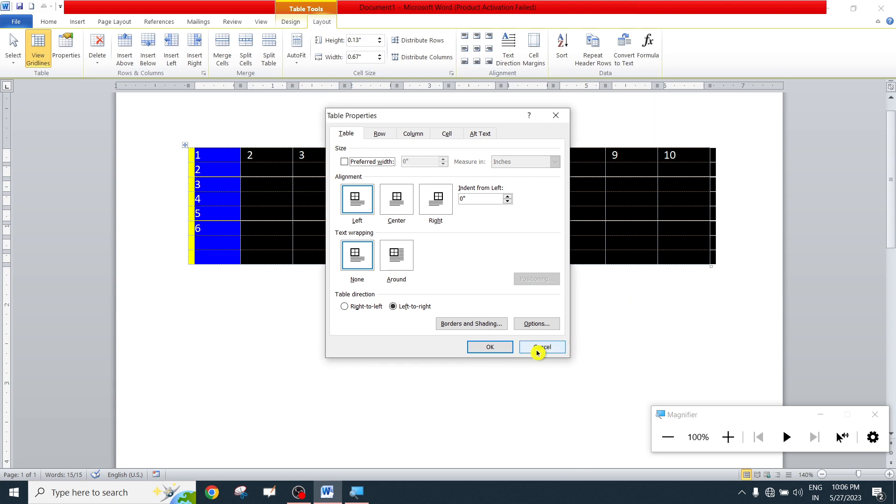
click(538, 347)
Select columns 5 through 10 across all rows, delete the table, and undo the deletion
click(418, 242)
drag(420, 155, 700, 254)
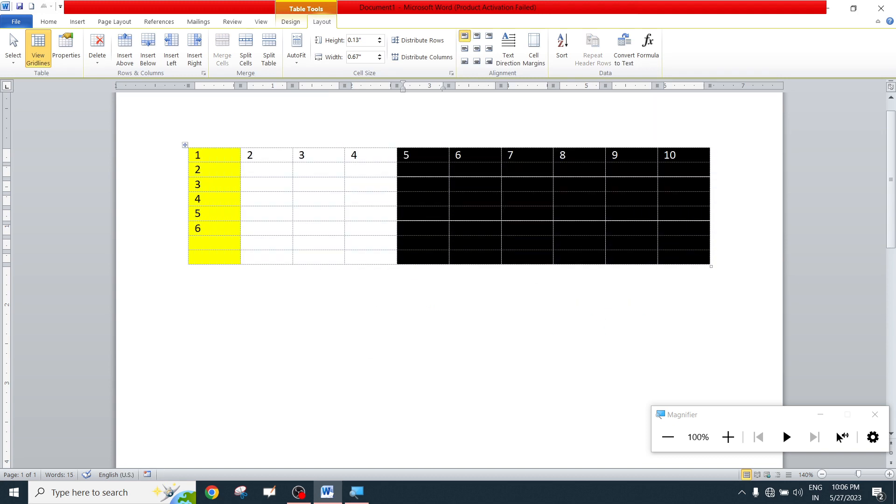
click(99, 63)
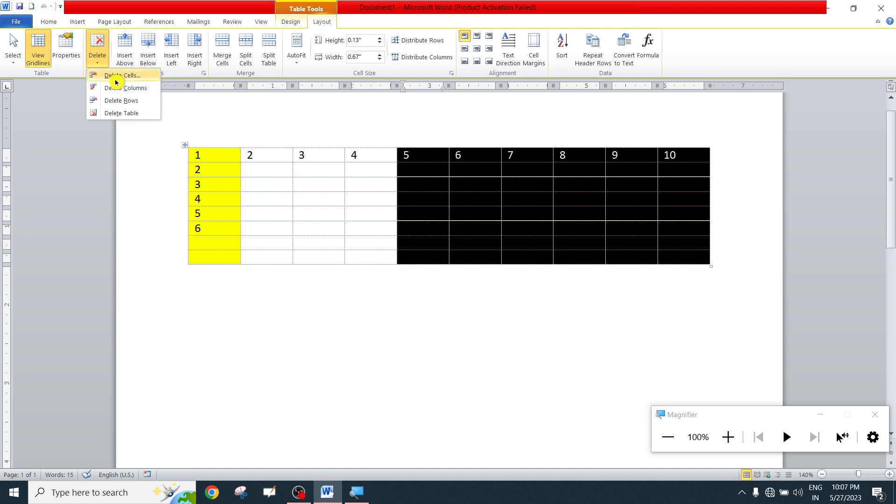
click(116, 113)
key(ctrl+z)
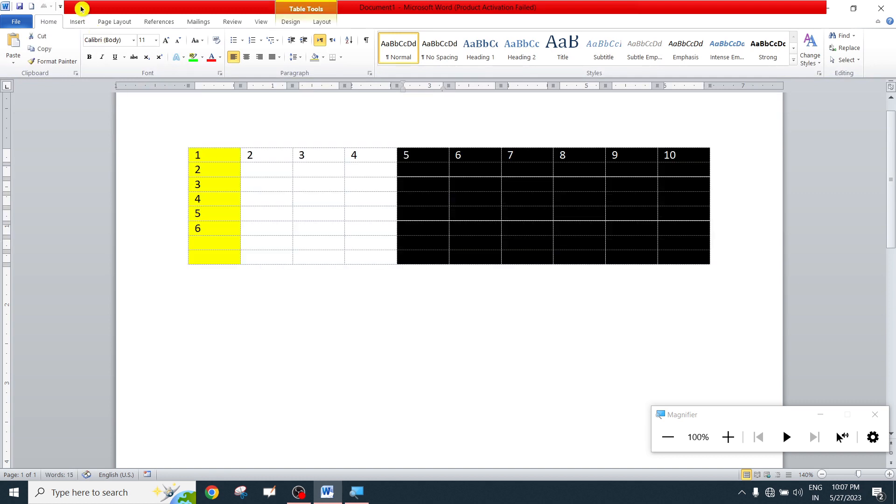
Delete the selected columns 5 through 10 and place the cursor in row 2 under column 2
click(78, 22)
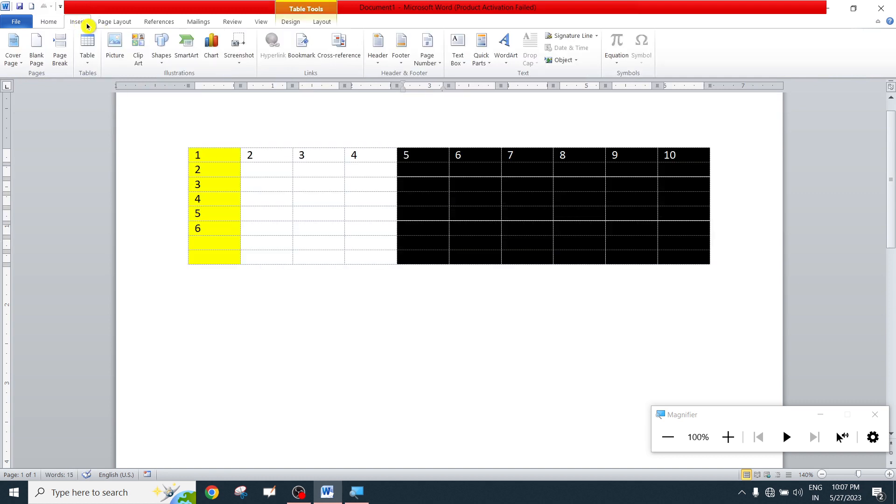
click(319, 24)
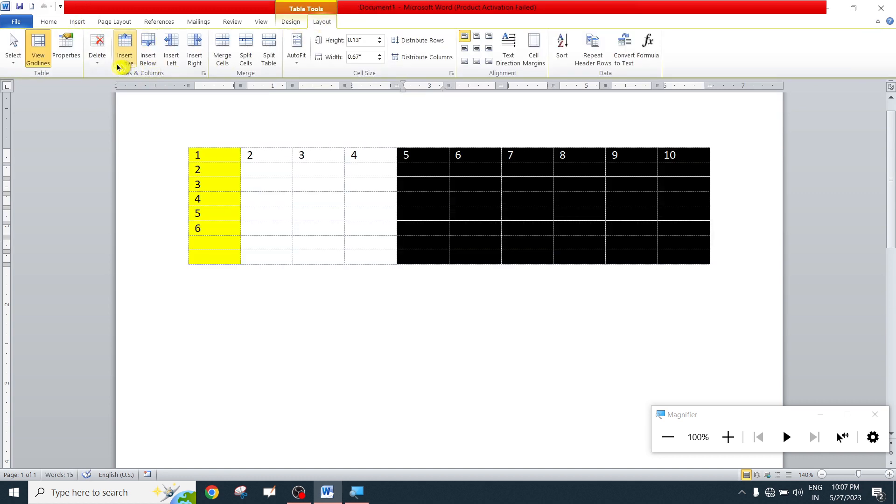
click(101, 66)
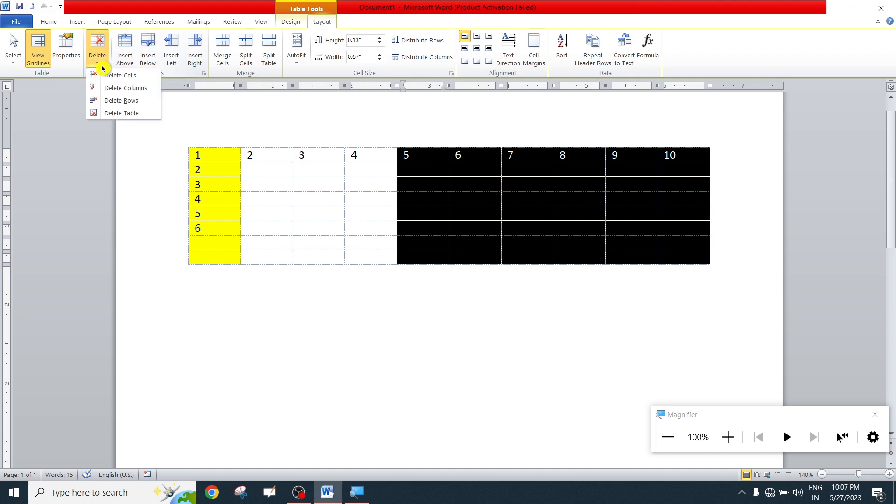
click(124, 88)
click(345, 211)
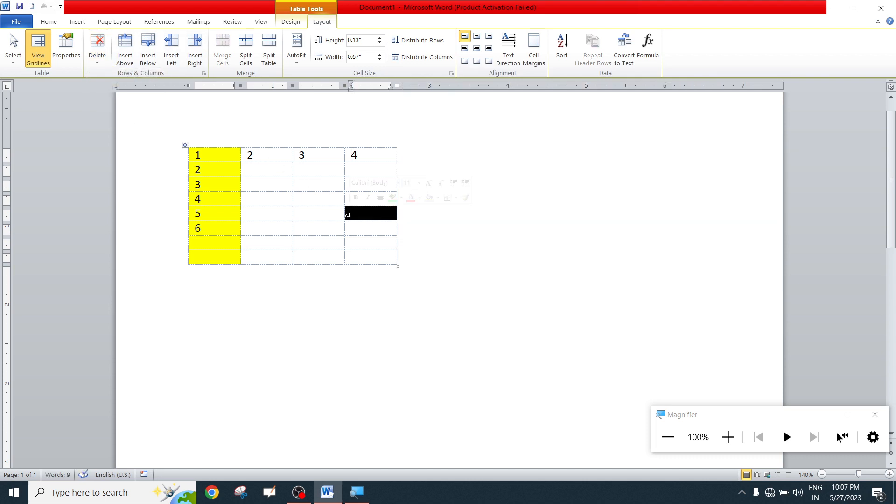
click(272, 171)
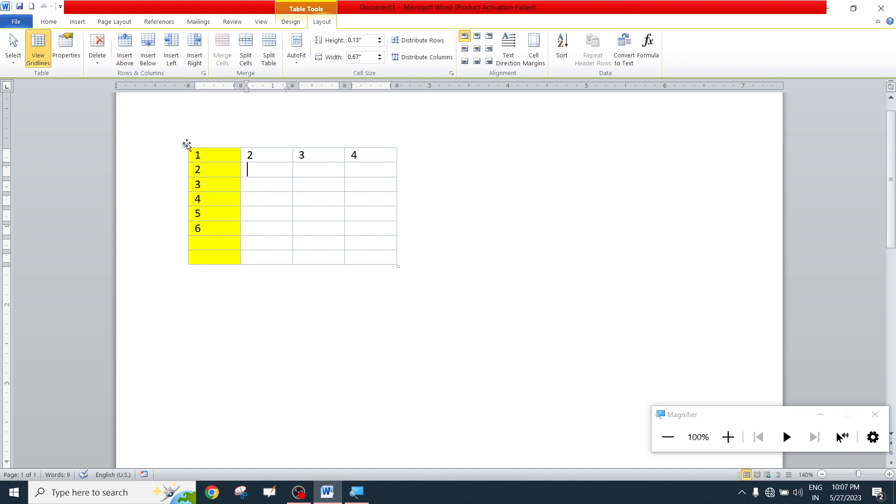
Apply the plain black grid table style to the whole table, and select the cell in row 3 under column 2
click(187, 145)
click(291, 21)
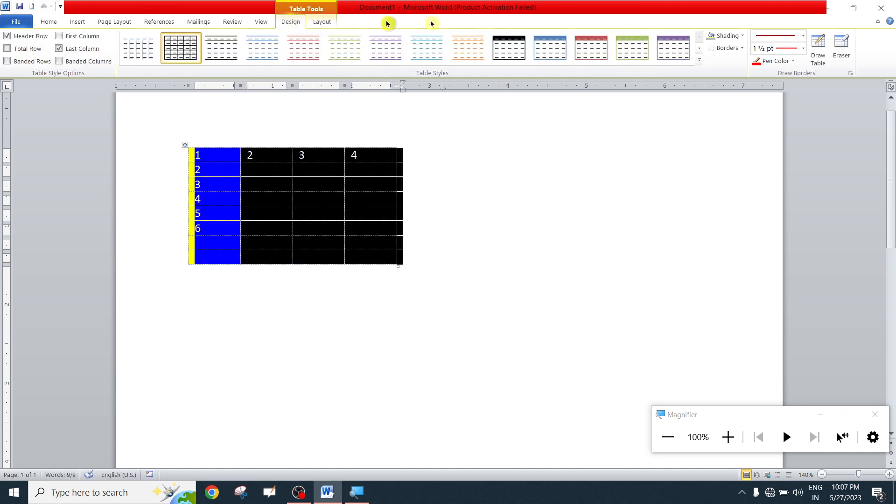
click(189, 47)
click(526, 219)
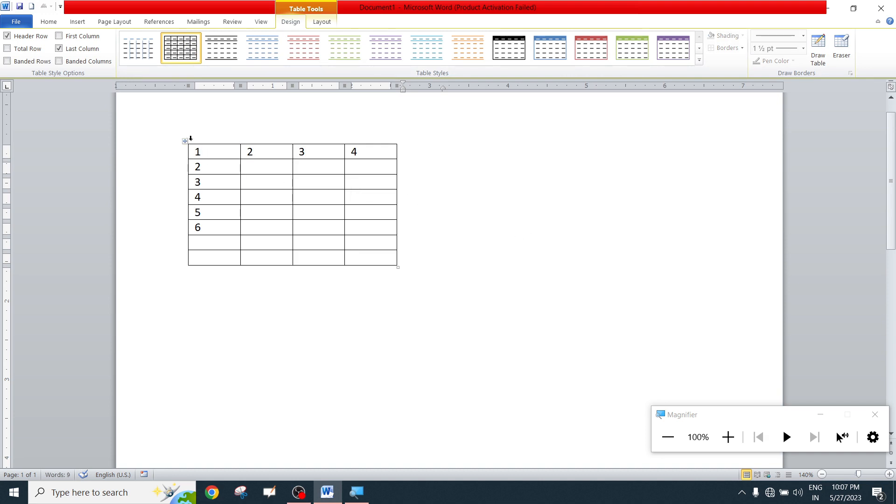
click(243, 182)
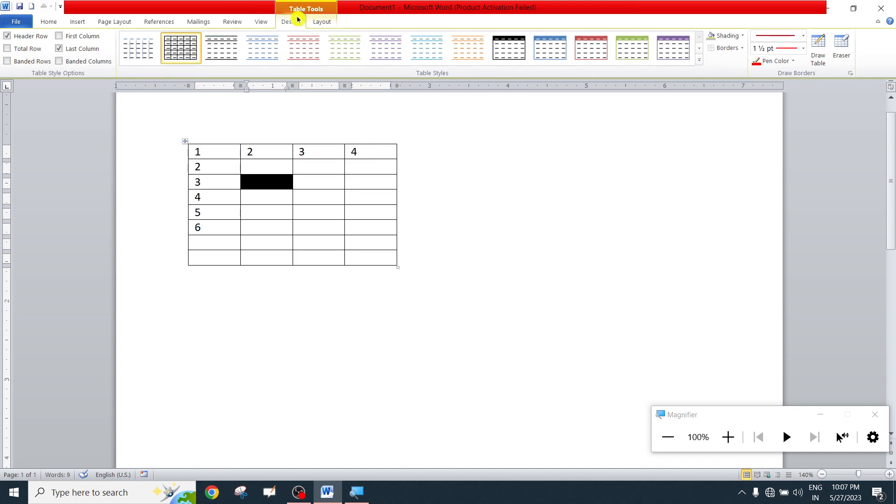
click(321, 22)
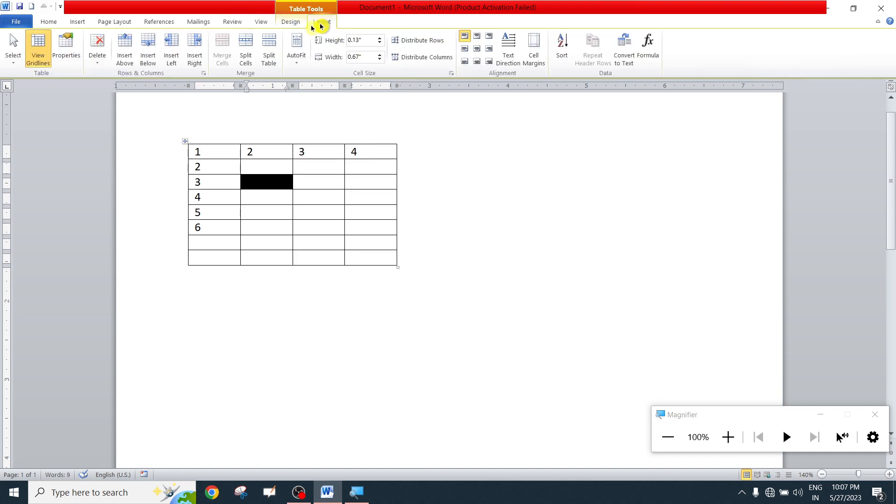
click(71, 58)
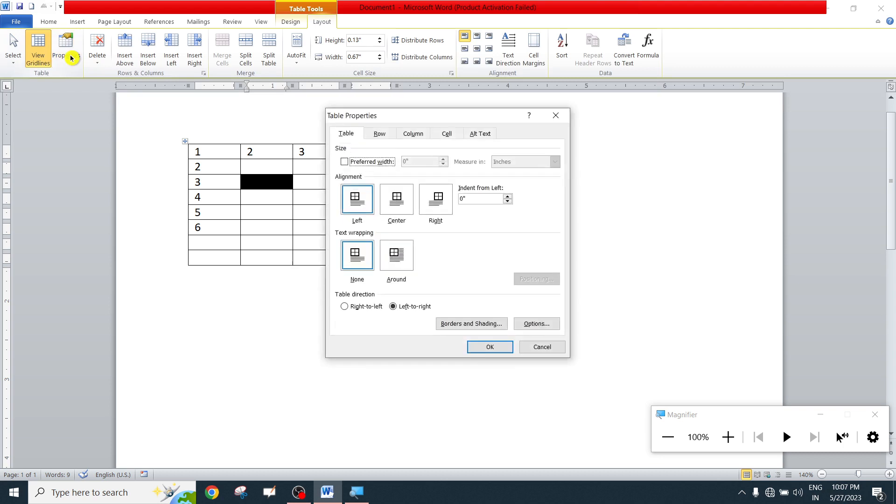
click(546, 349)
Insert sample paragraphs directly below the table with the =rand() function
click(459, 243)
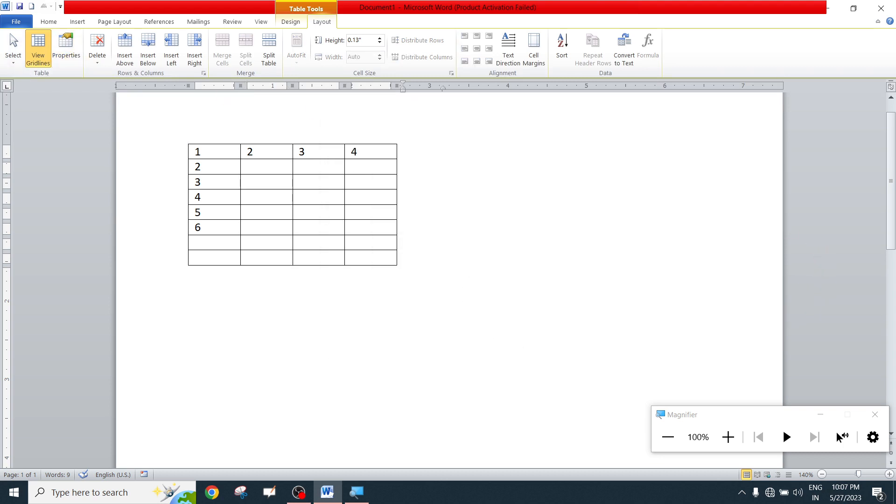
key(Down)
text(=)
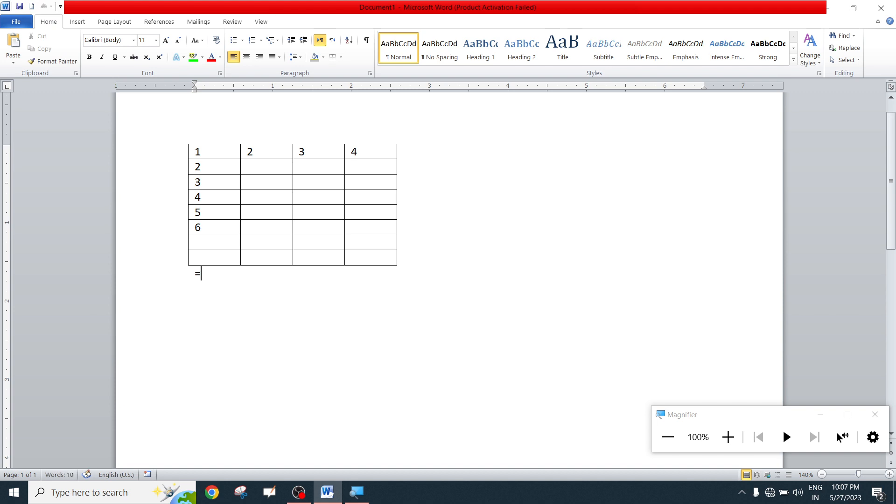
text(rand())
key(Return)
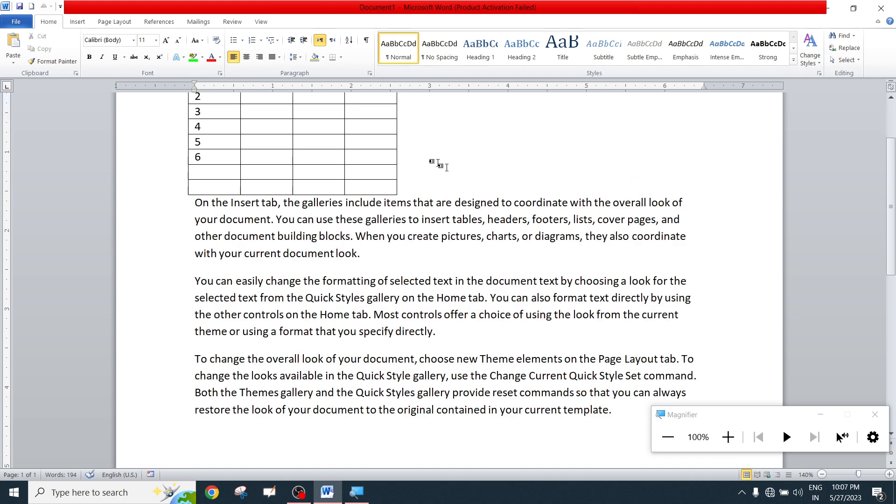
Select the whole table and set its text wrapping to Around in Table Properties
scroll(253, 223, up, 3)
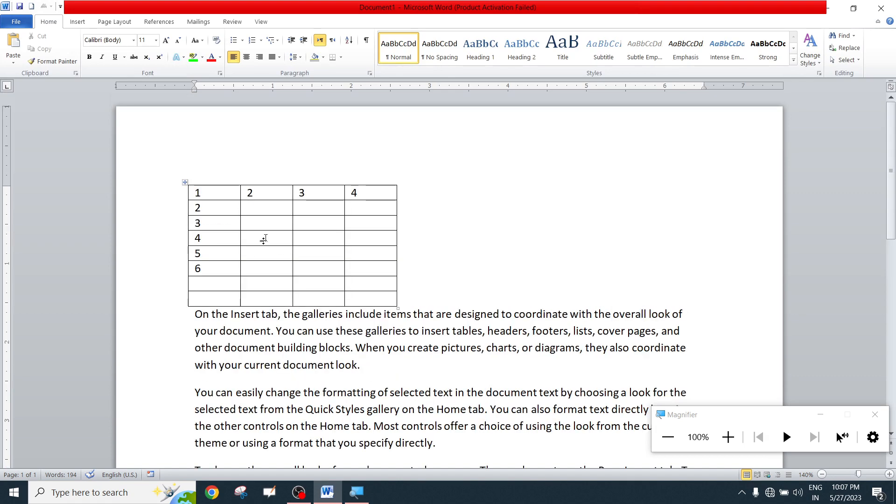
click(185, 183)
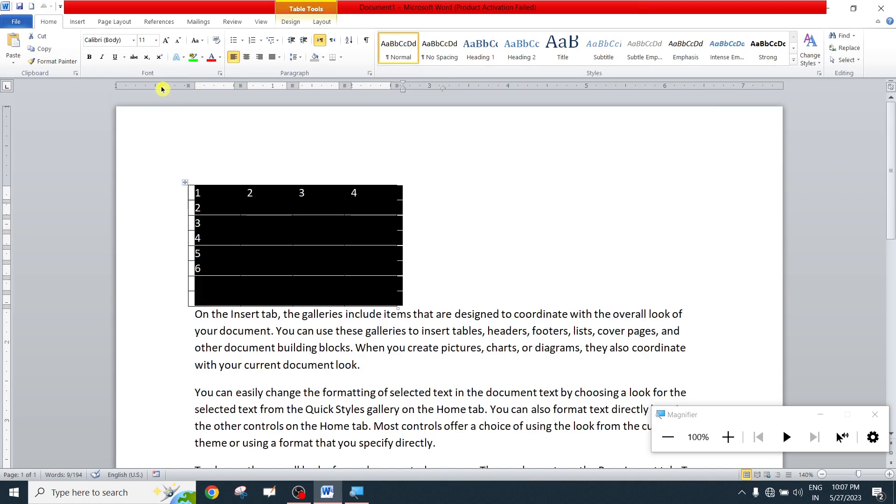
click(327, 21)
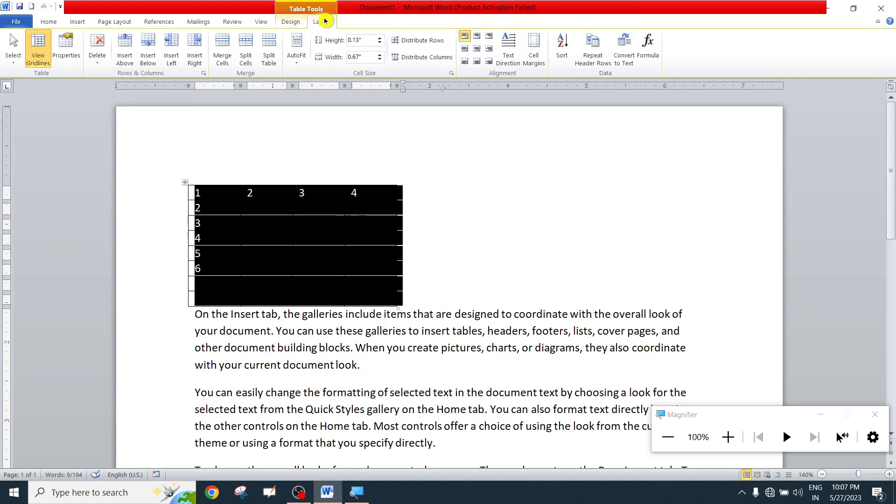
click(64, 54)
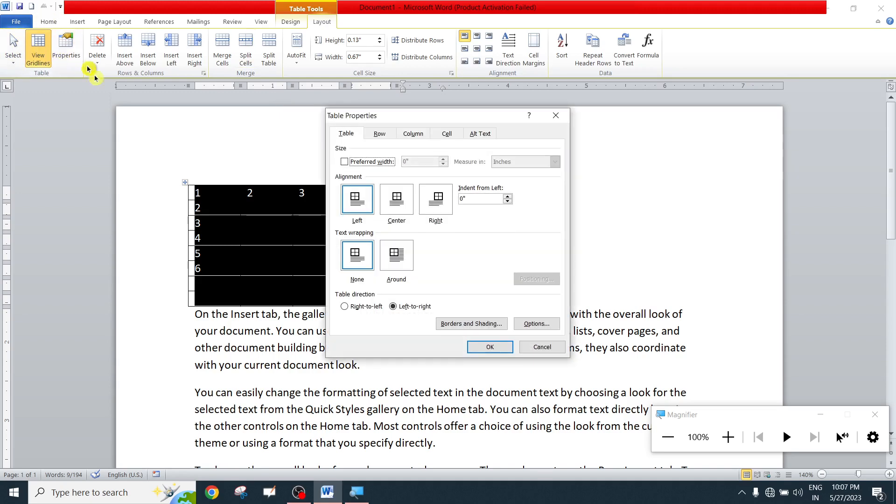
click(396, 255)
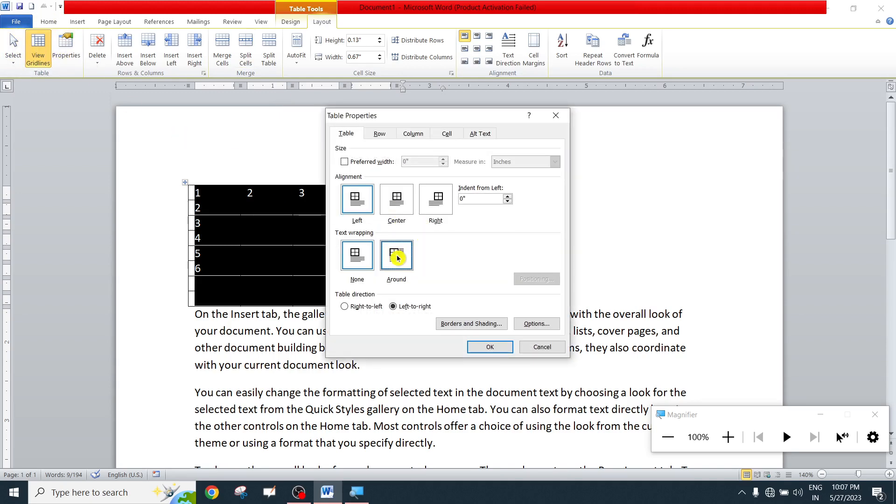
click(492, 349)
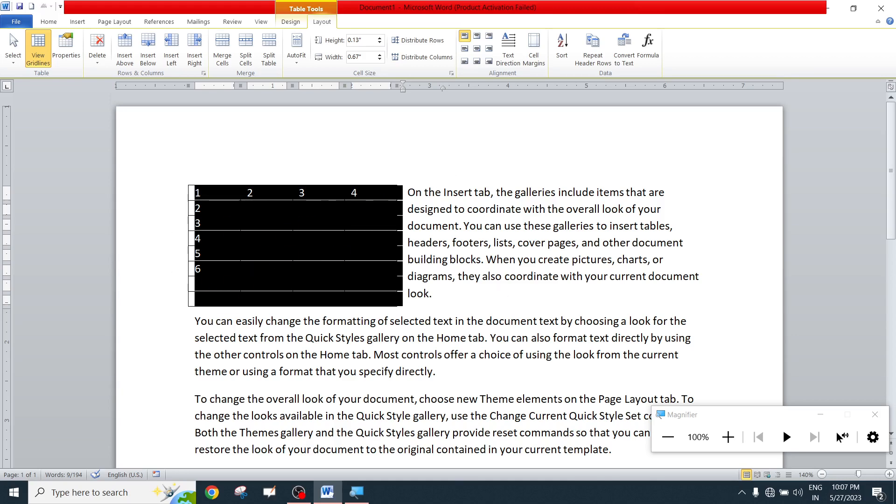
Try the Center and Right alignments for the table in Table Properties, and return the alignment to Left
click(61, 60)
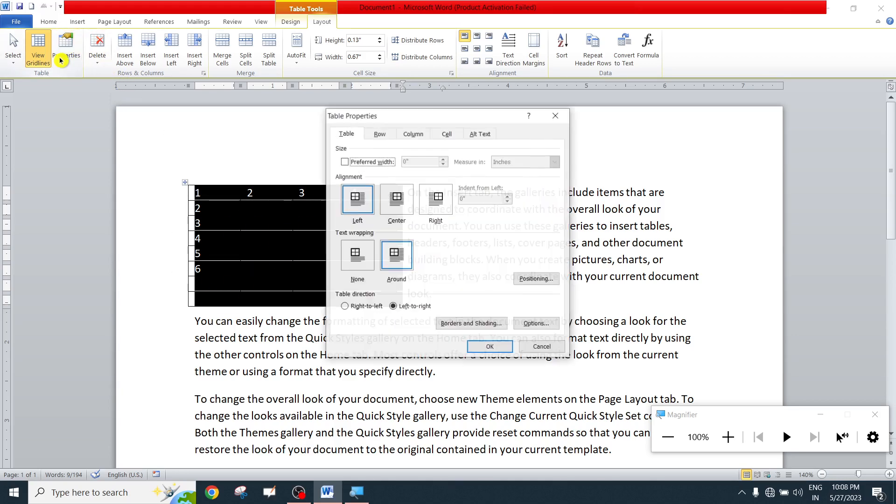
click(401, 204)
click(436, 201)
click(393, 210)
click(360, 197)
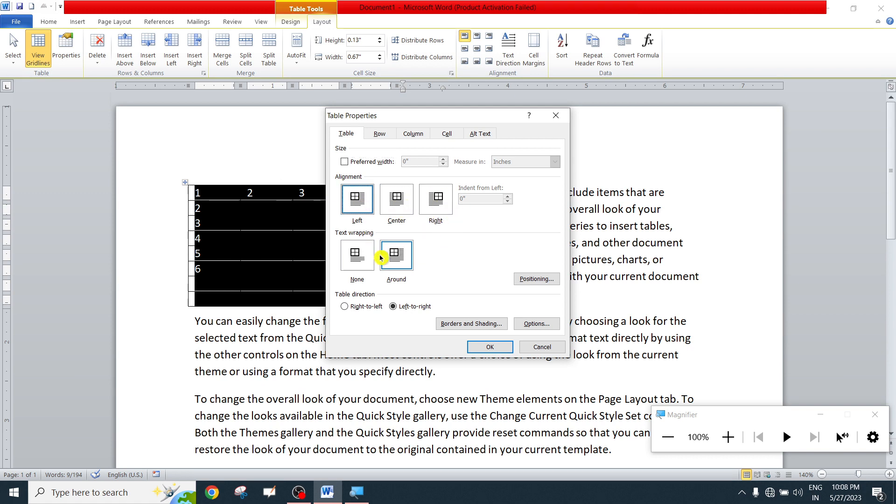
Examine the Row, Column, Cell and Alt Text settings in Table Properties
click(382, 134)
click(413, 134)
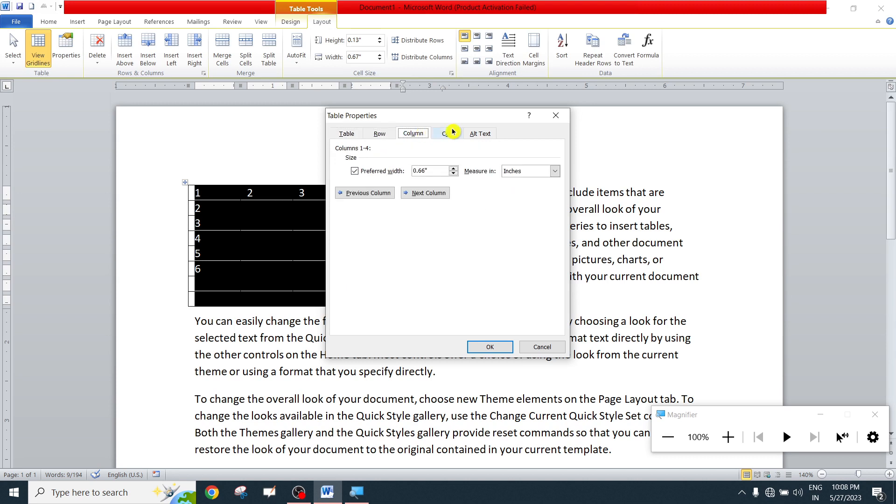
click(446, 133)
click(483, 133)
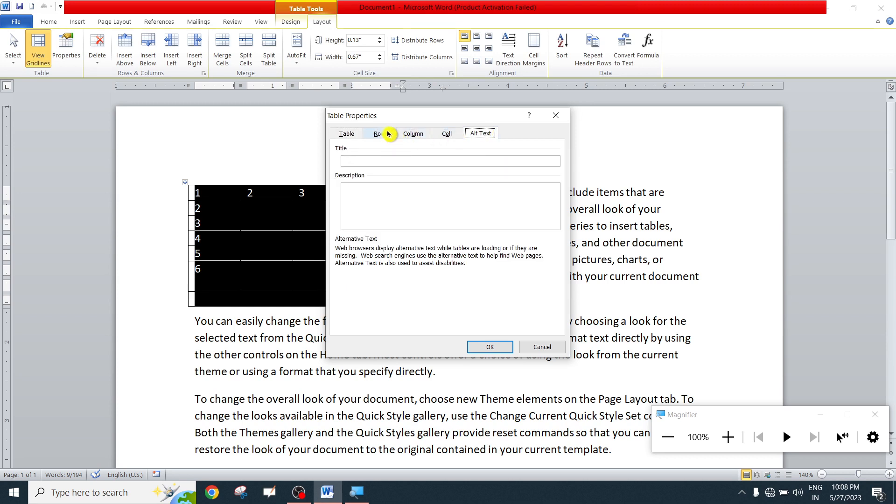
Set the table's text wrapping back to None and apply the table properties
click(343, 138)
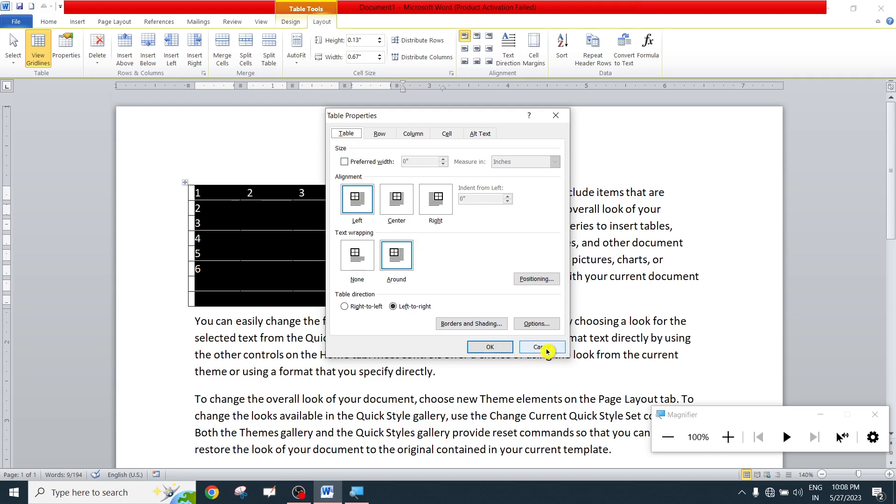
click(370, 254)
click(486, 345)
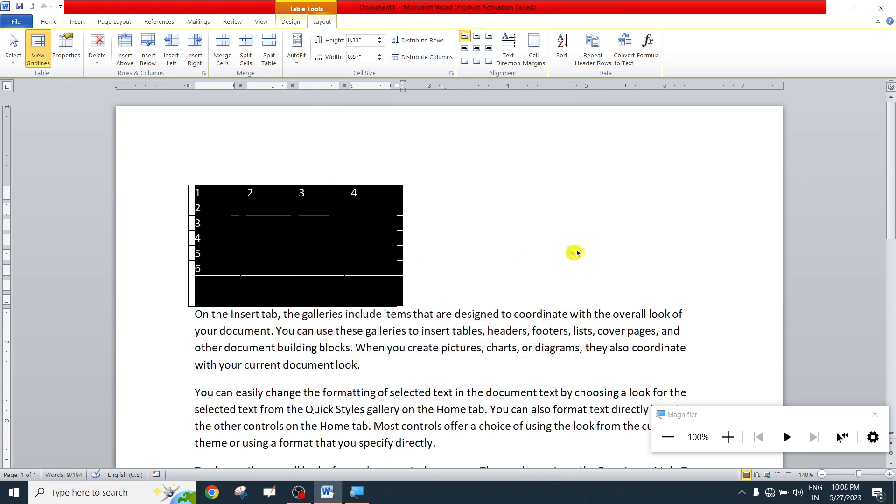
Enter gfhf before the 6 in the table's first column, and remove that text again
click(457, 257)
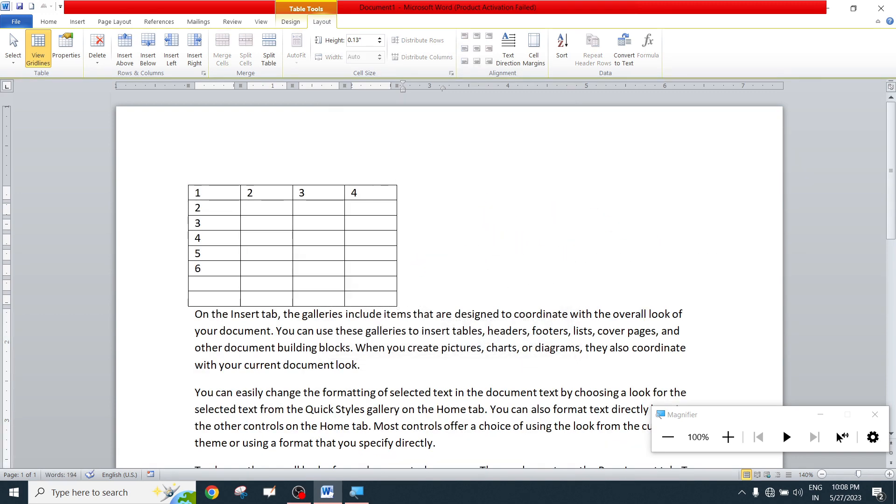
text(gfhf)
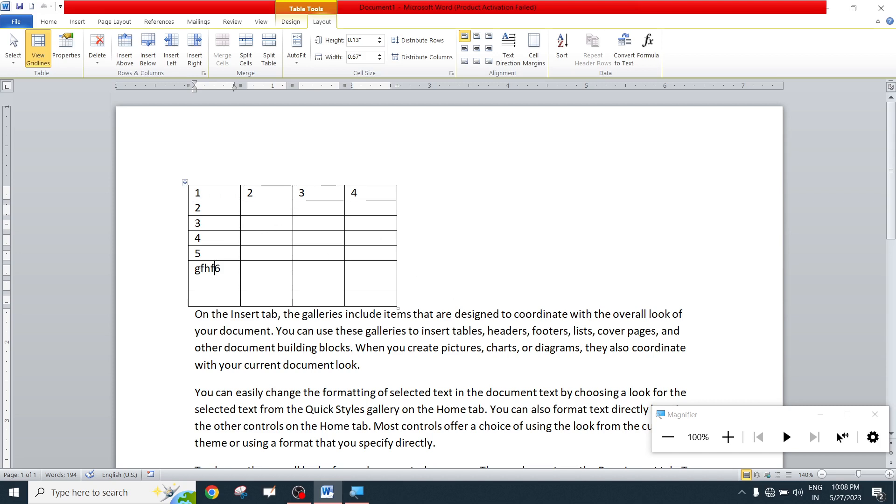
key(BackSpace)
key(BackSpace)
key(BackSpace)
key(BackSpace)
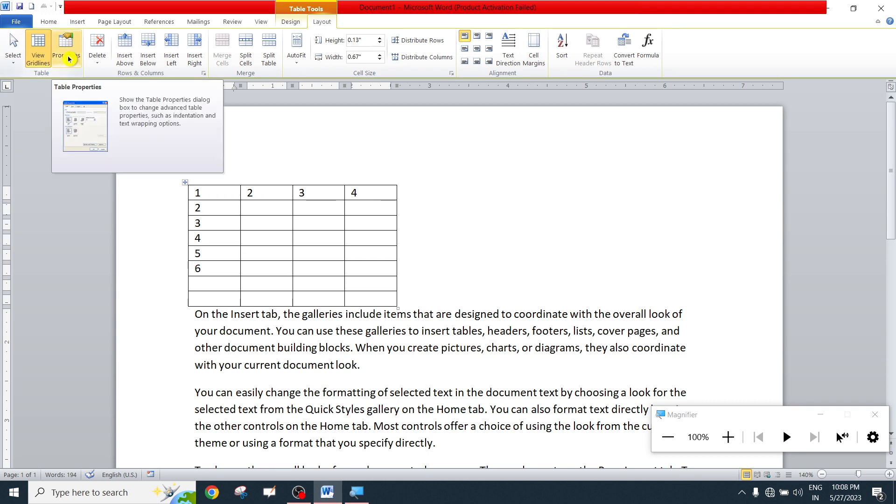
Copy the values 3 to 6 from the first column and paste them across rows 2 to 8 of columns 2 to 4
click(97, 68)
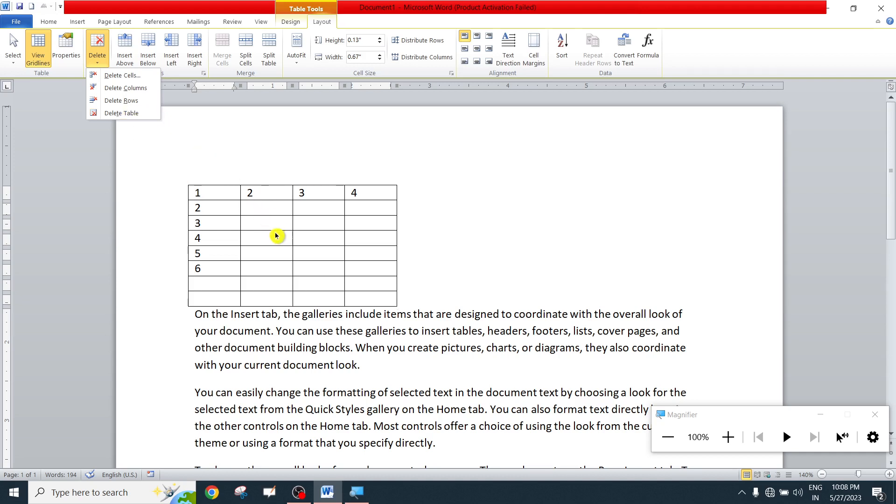
click(197, 193)
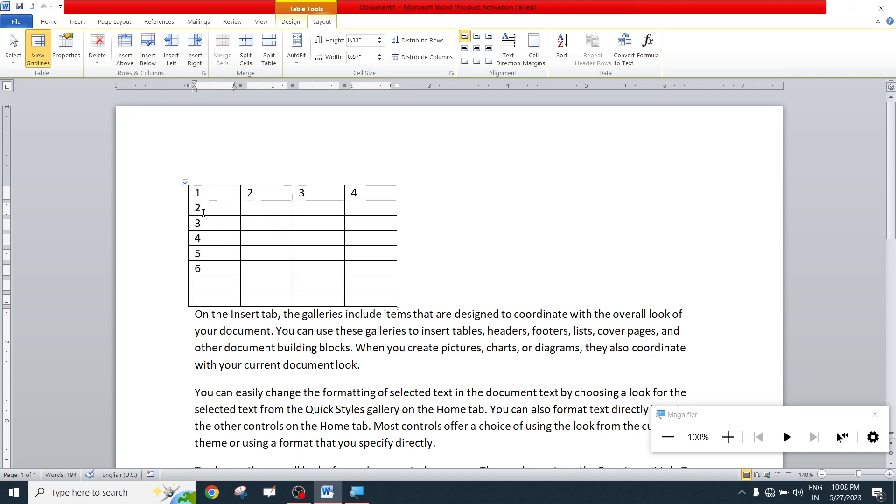
drag(191, 224, 189, 261)
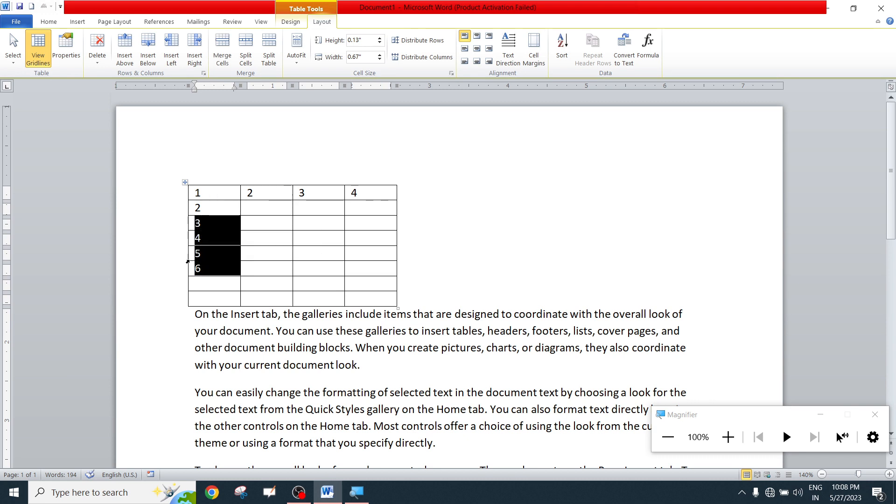
drag(254, 211, 362, 299)
key(ctrl+v)
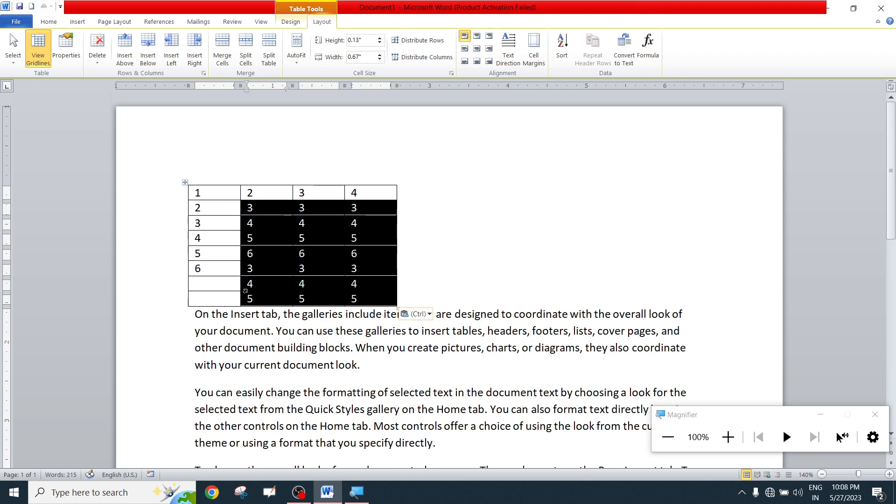
Fill the two empty cells at the bottom of the first column with 3 and 4
click(245, 291)
drag(193, 283, 212, 301)
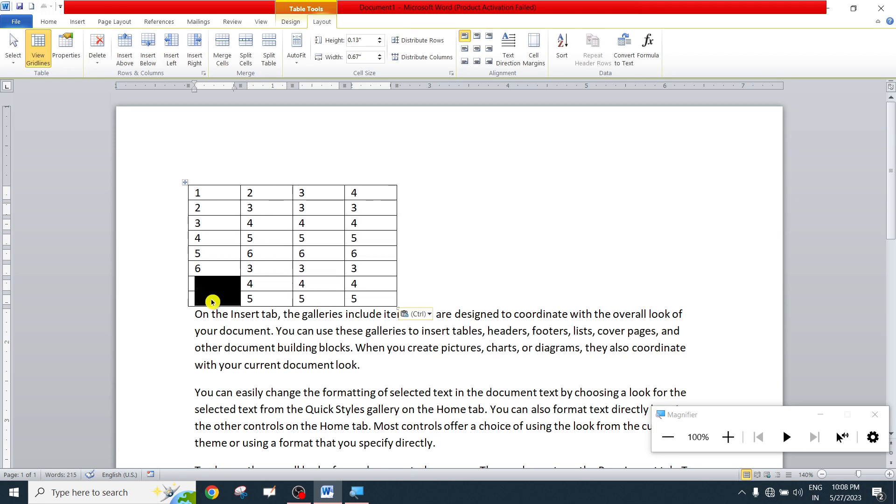
text(3 4)
Select the cell in row 4 of column 3, delete it with cells shifted left, and undo the deletion
click(293, 241)
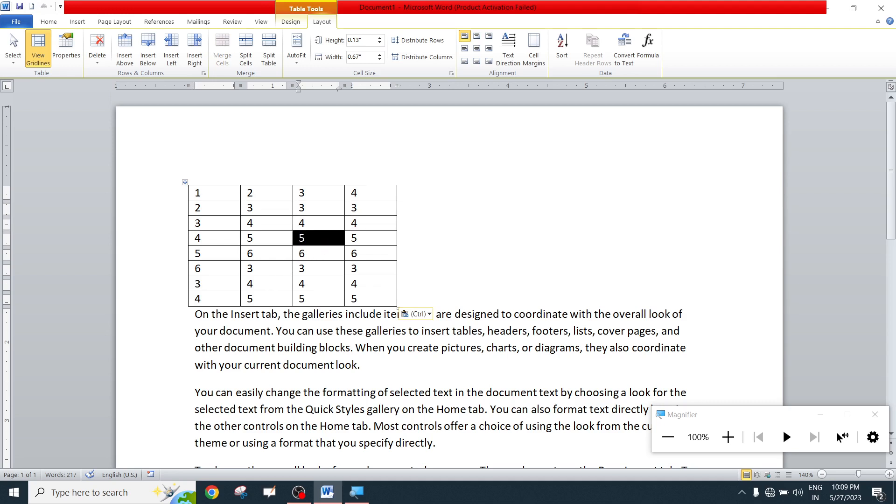
click(98, 61)
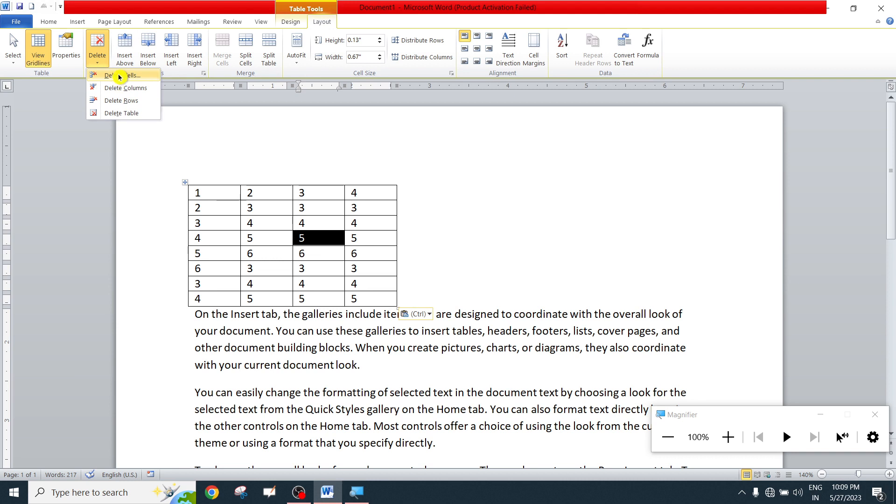
click(120, 75)
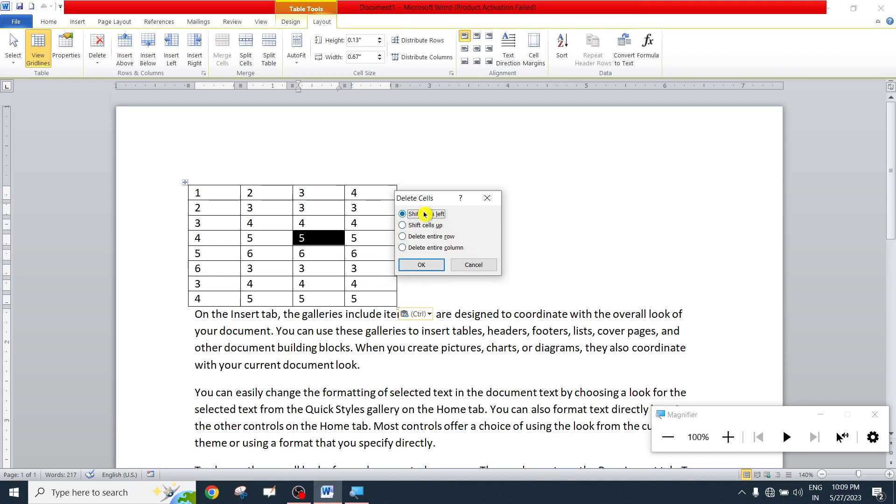
click(414, 265)
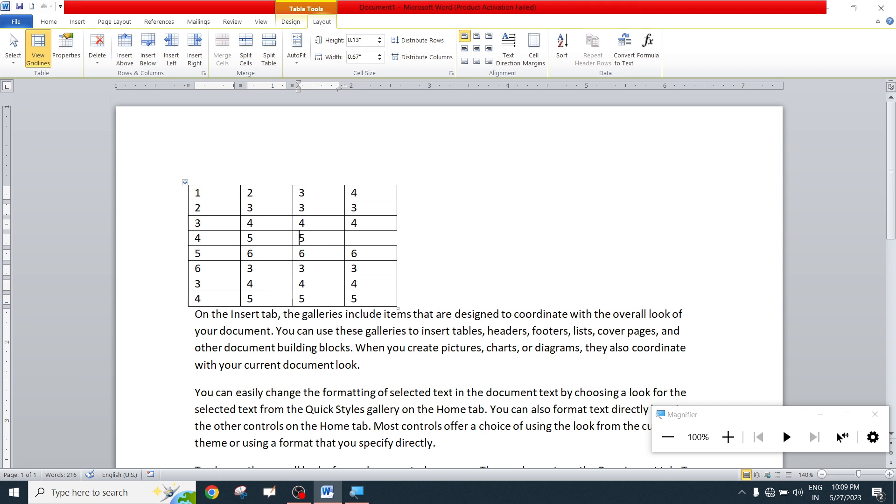
key(ctrl+z)
Set the cell in row 4 of column 4 to 6, and place the cursor in the column 3 cell beside it
drag(357, 238, 346, 235)
text(6)
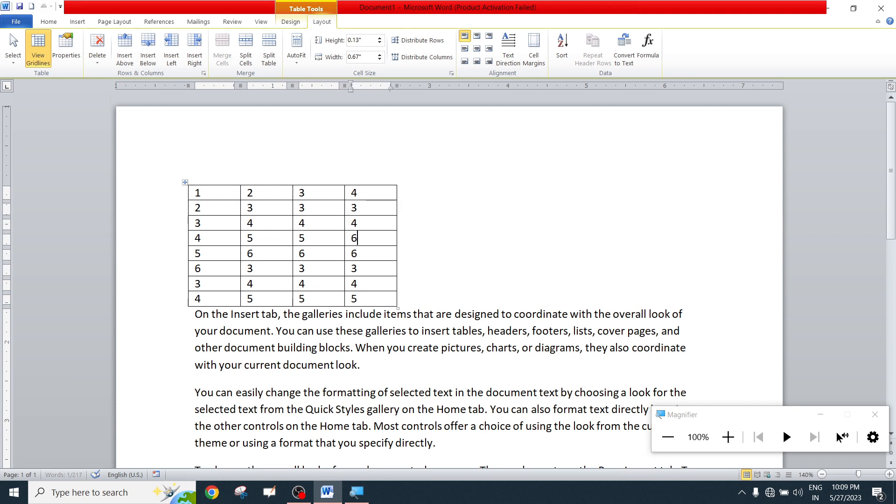
key(Left)
key(Left)
Delete the column 3 cell beside the new 6 with the Shift cells left option, and undo the deletion
click(103, 60)
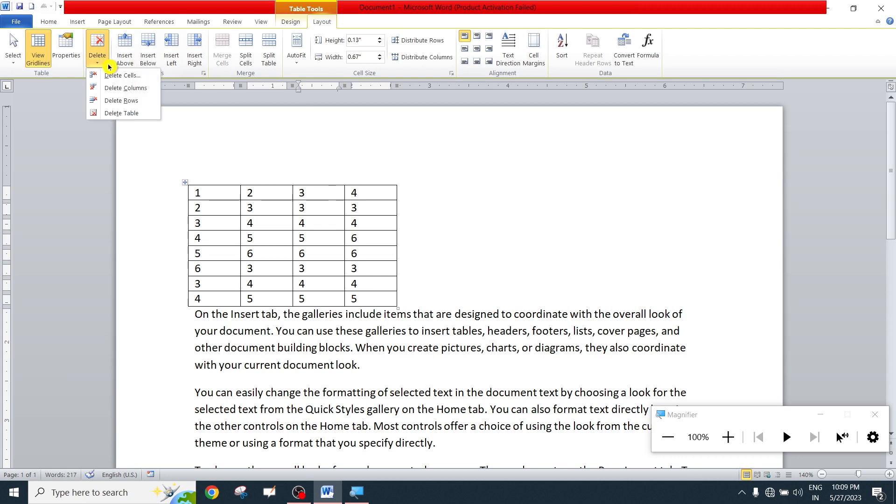
click(138, 77)
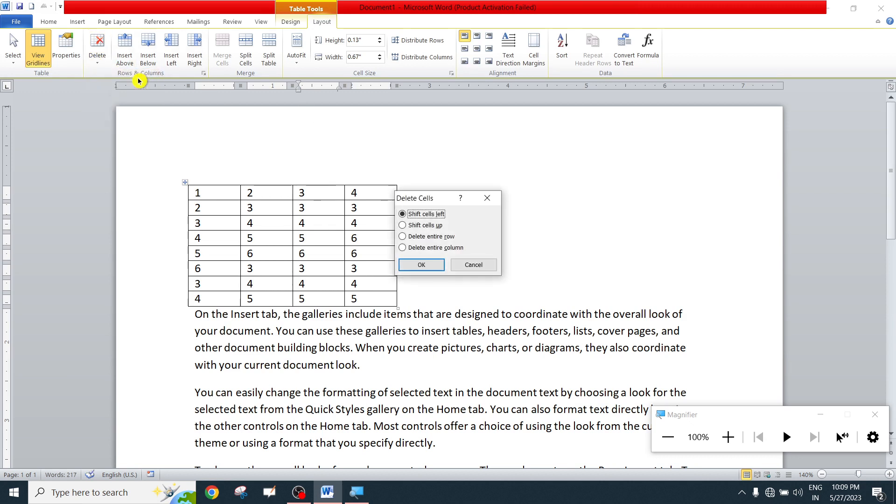
click(434, 265)
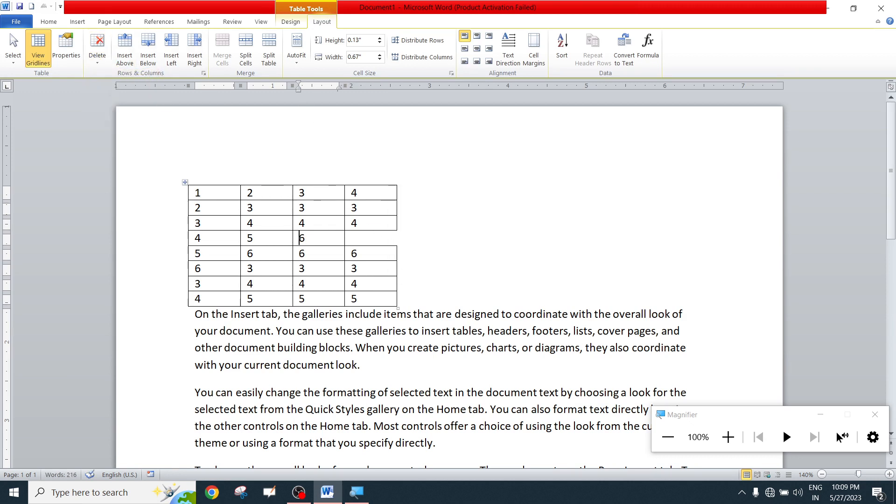
key(ctrl+z)
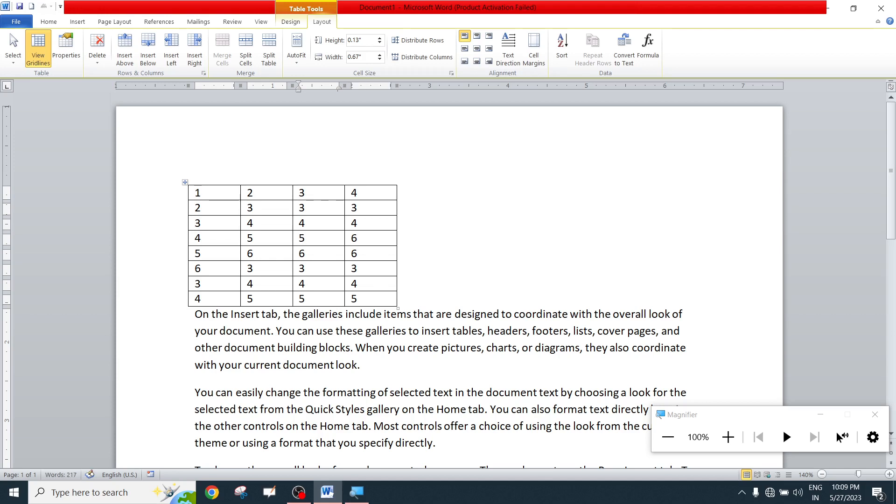
Delete the third column of the table, and undo the deletion
click(97, 61)
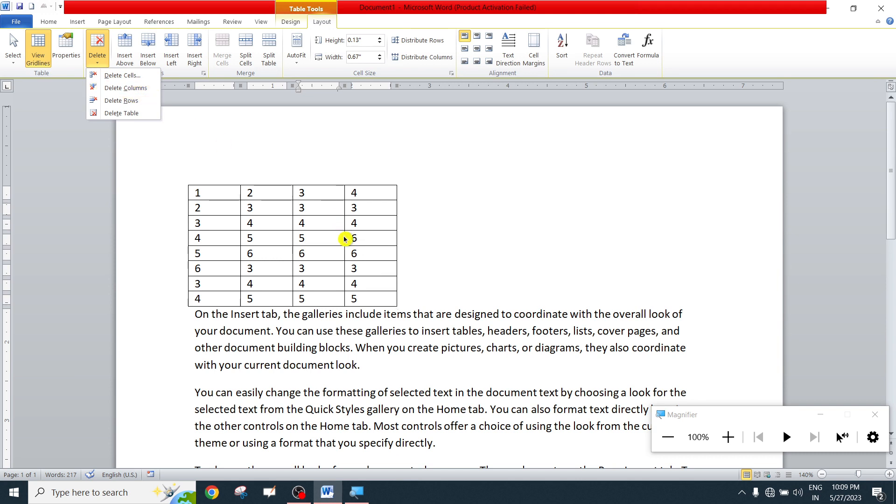
click(322, 239)
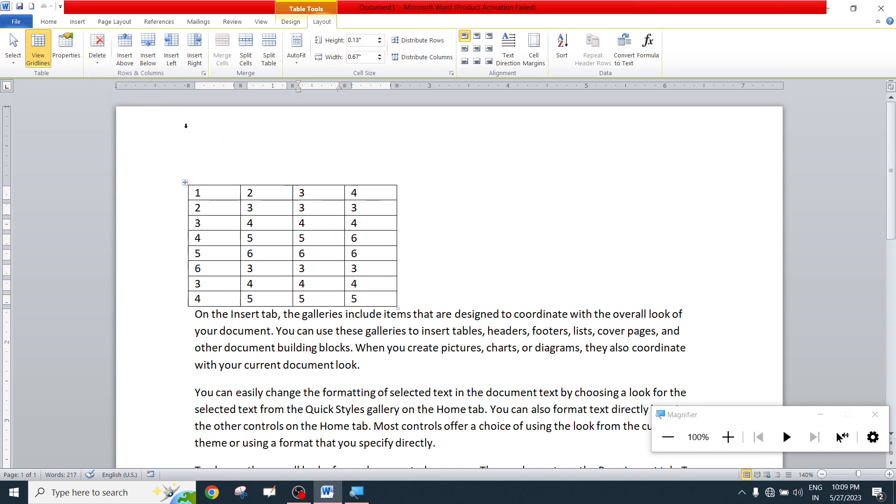
click(97, 59)
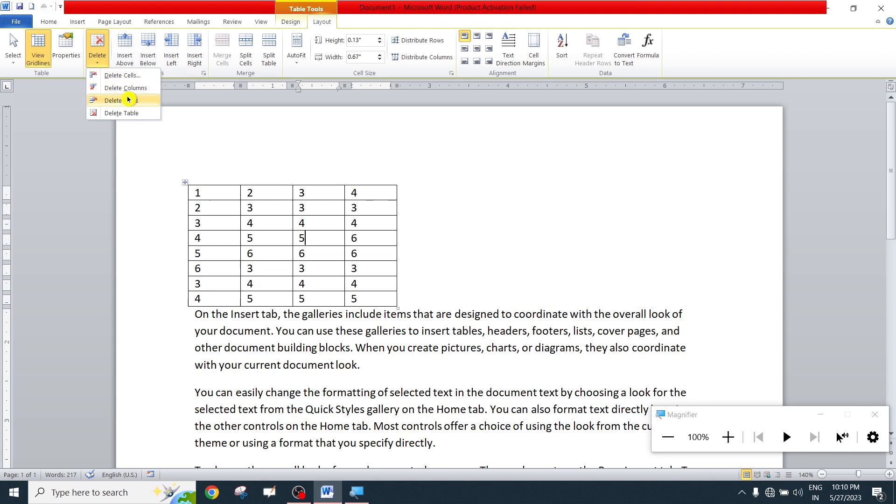
click(125, 87)
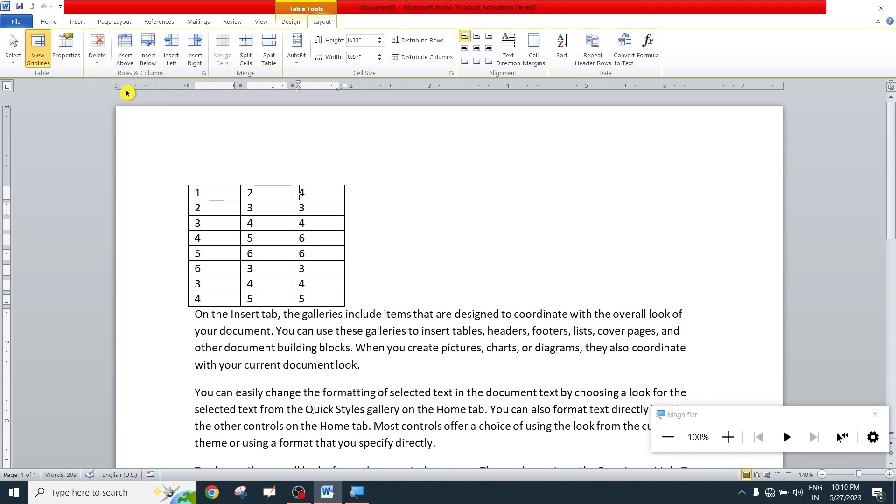
key(ctrl+z)
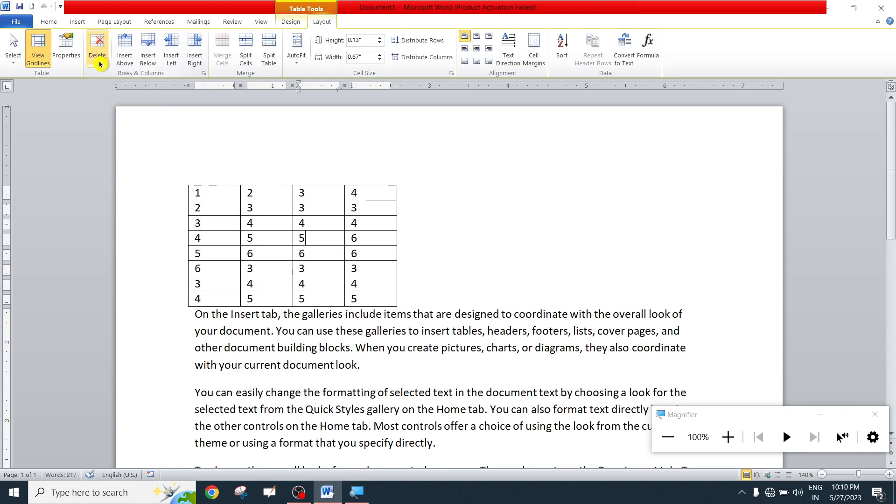
Delete the table's fourth row, and undo the deletion
click(98, 58)
click(121, 102)
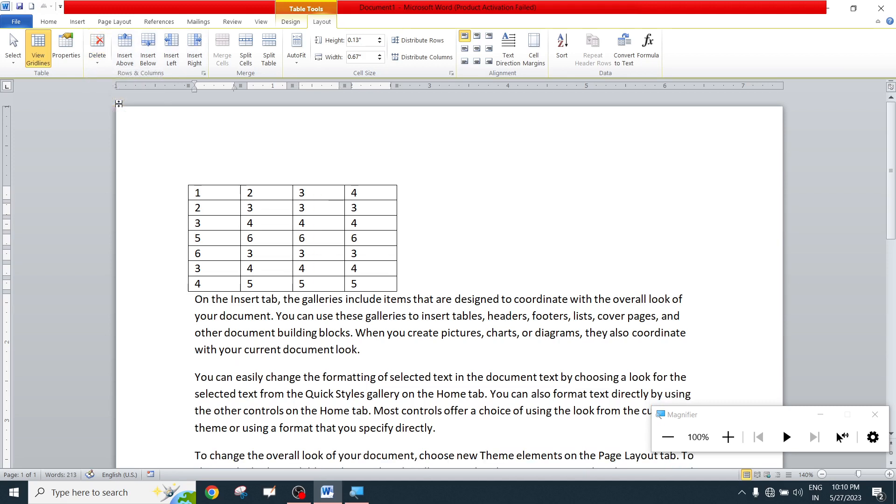
key(ctrl+z)
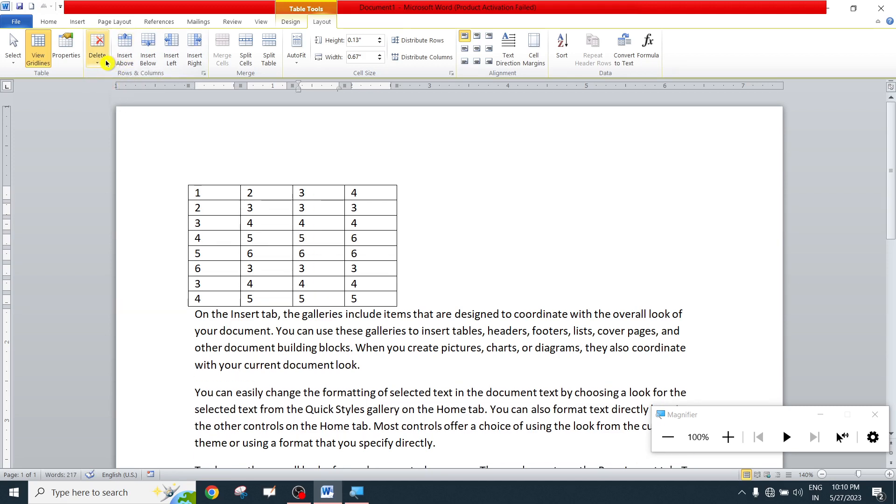
Delete the entire table, and undo the deletion
click(97, 49)
click(130, 113)
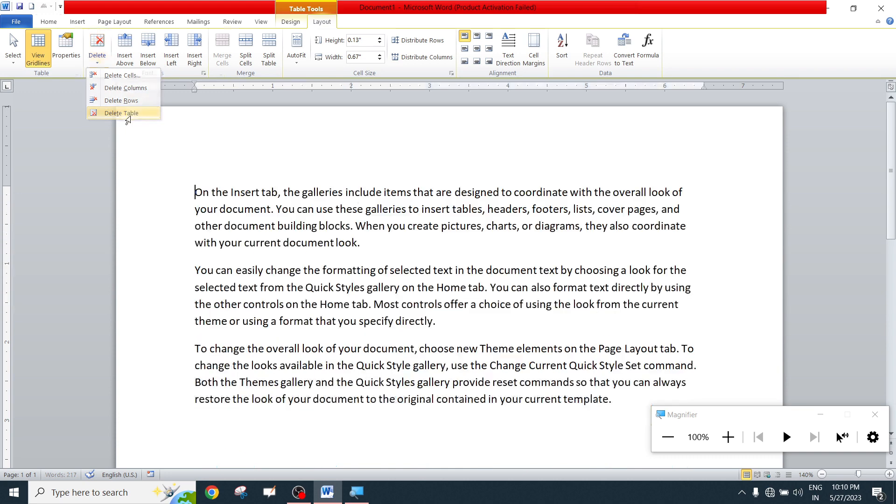
key(ctrl+z)
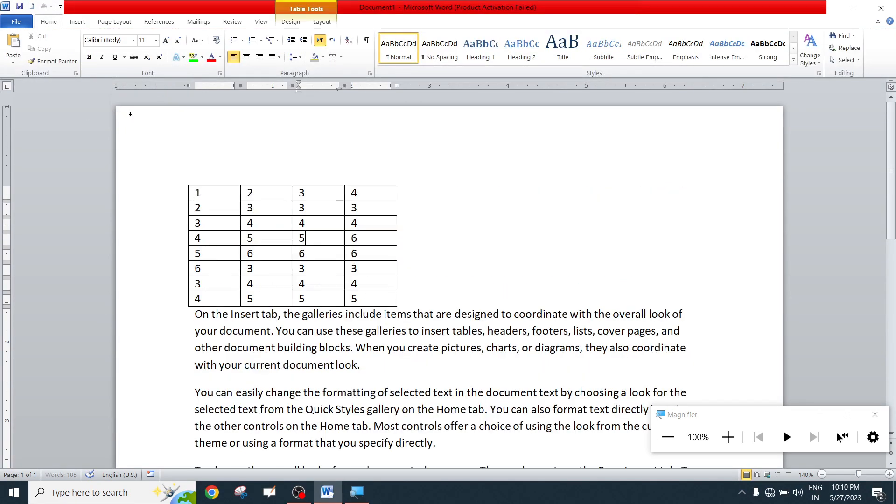
Undo the earlier edits back to the borderless ten-column table with the yellow first column and no text below it
key(ctrl+z)
key(ctrl+z)
key(ctrl+z)
key(ctrl+z)
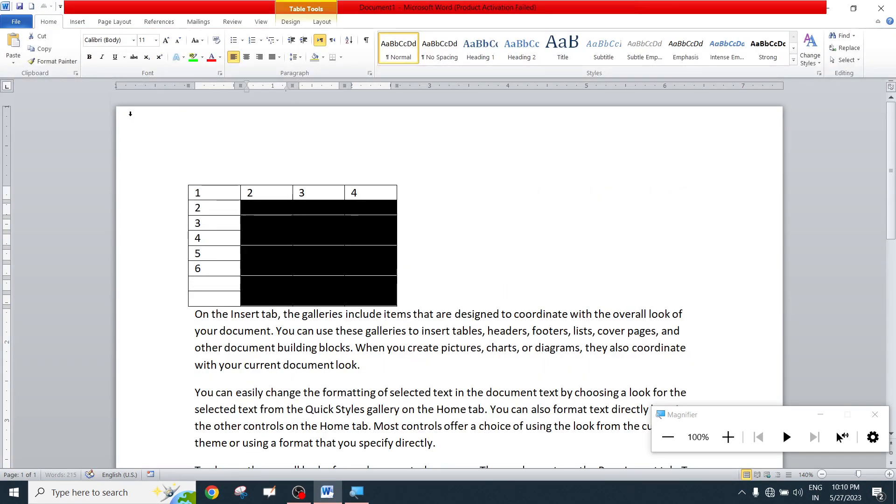
key(ctrl+z)
key(ctrl+z)
key(ctrl+z)
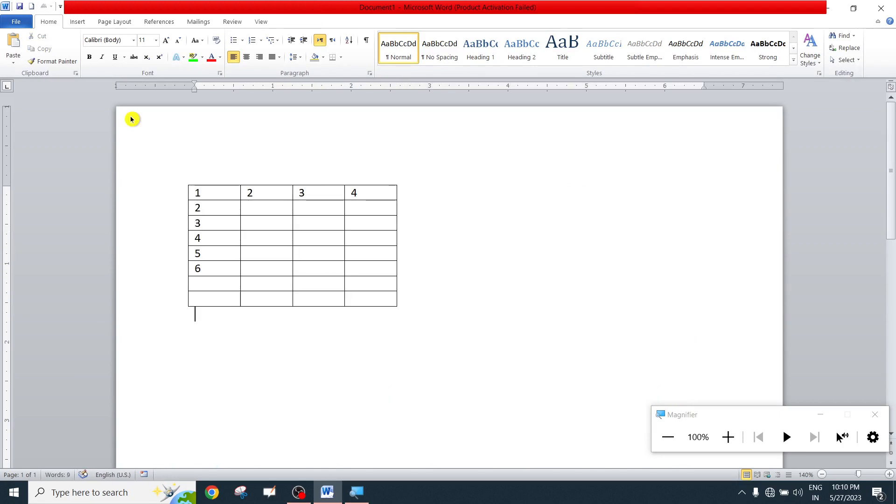
key(ctrl+z)
key(ctrl+z)
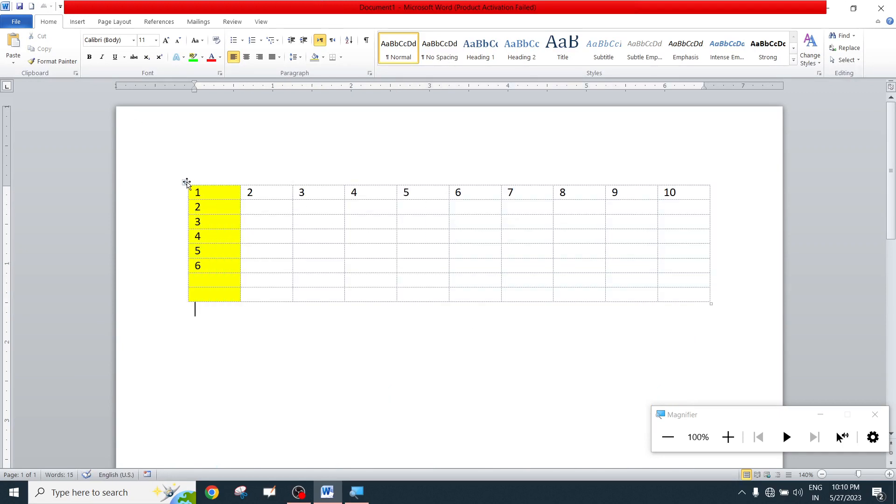
Apply the plain black grid table style to the whole ten-column table, and place the cursor in row 2 of column 2
click(185, 182)
click(291, 21)
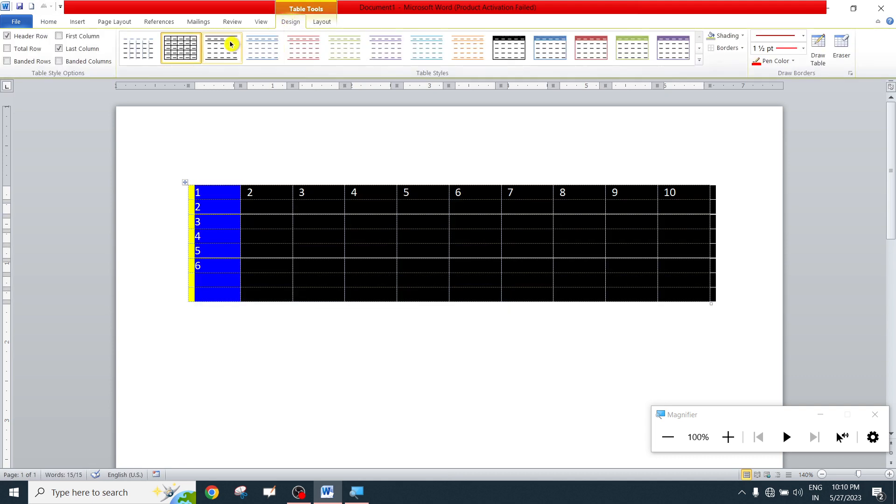
click(175, 56)
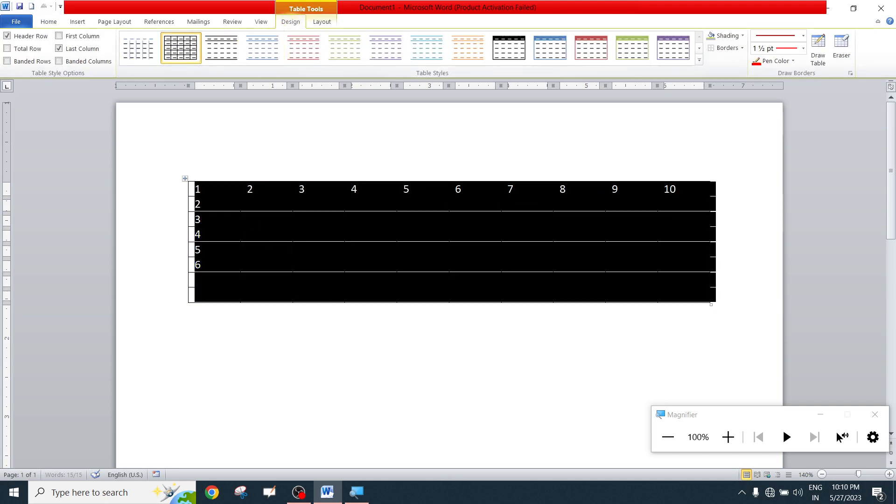
click(247, 204)
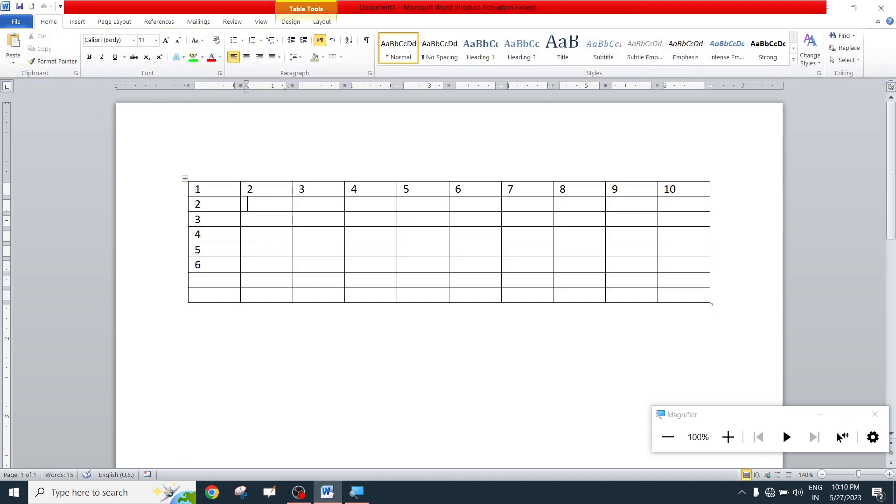
Insert one blank row above and one blank row below the row that starts with 3
click(321, 22)
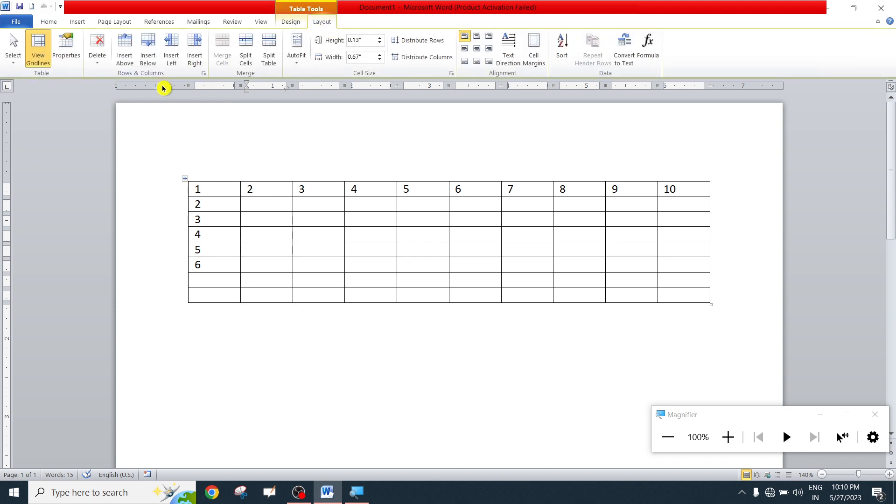
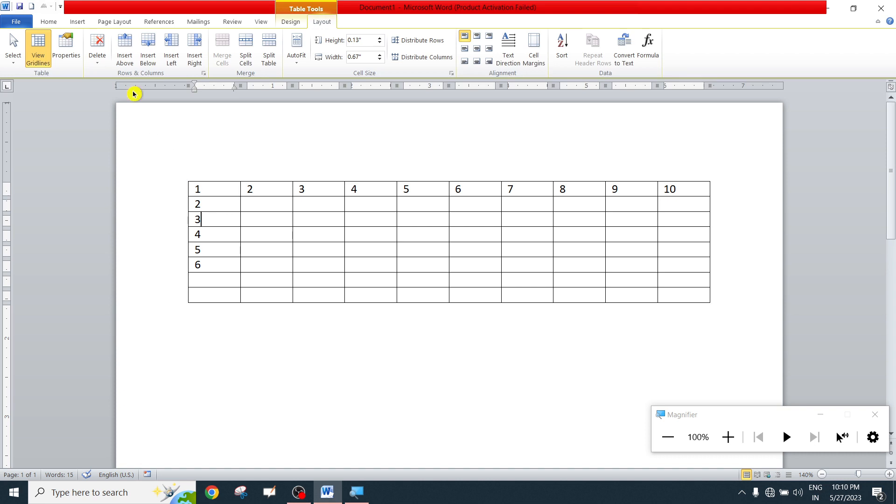
click(128, 43)
click(200, 235)
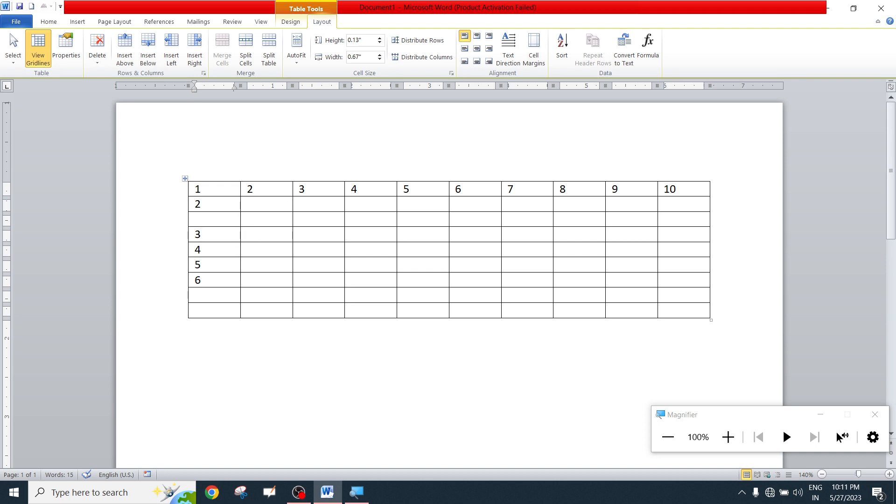
click(153, 67)
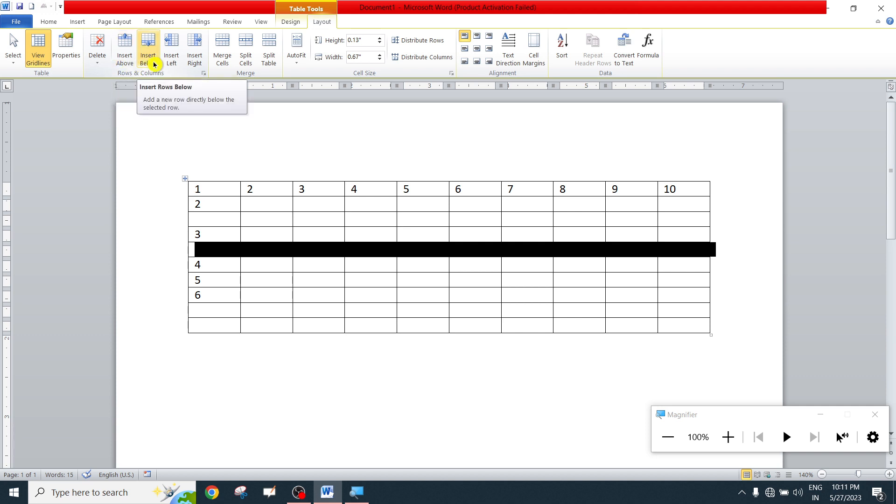
click(247, 280)
Insert one blank column to the right and one to the left of the column headed 3
click(326, 252)
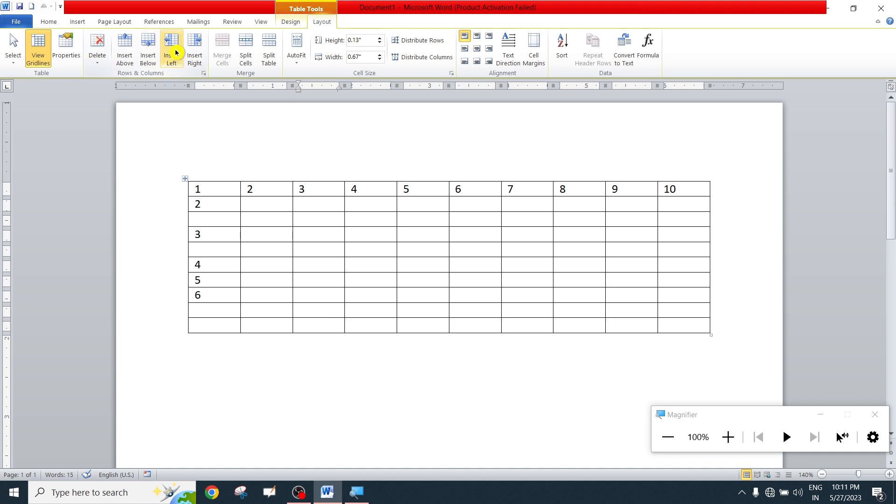
click(197, 62)
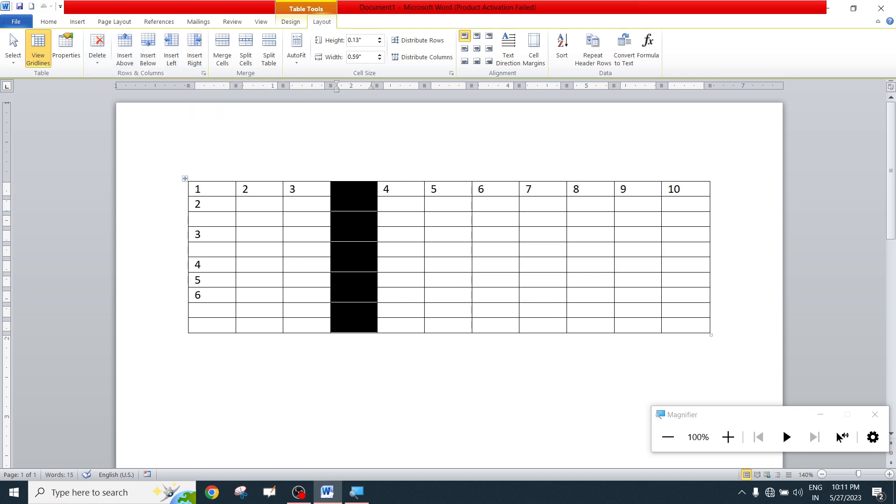
click(289, 250)
click(170, 52)
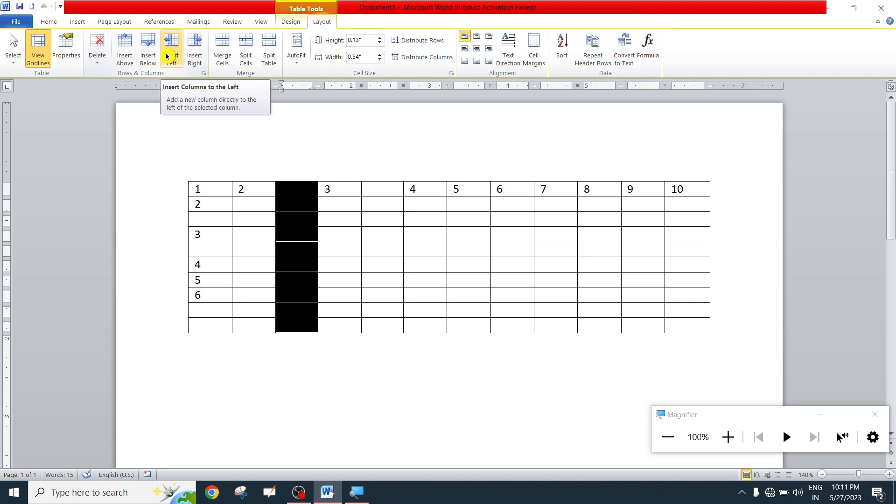
Review the Insert Cells shift options, close the dialog without inserting, and clear the column selection
click(205, 74)
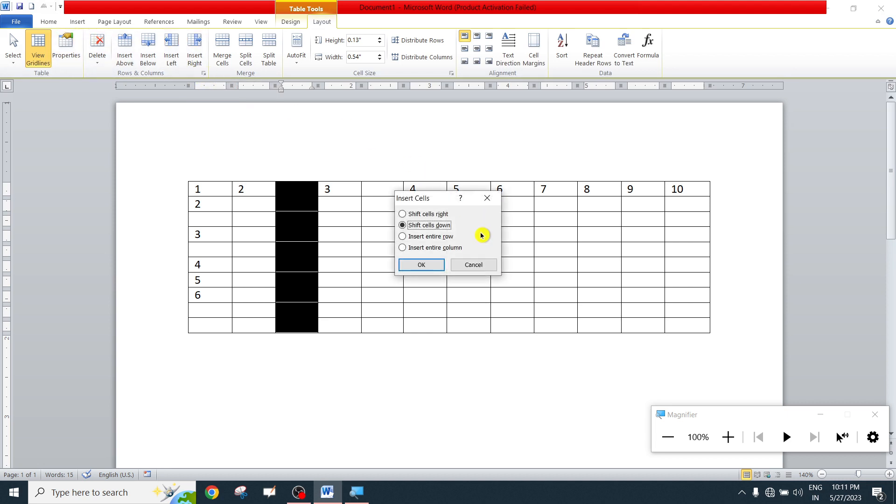
click(483, 270)
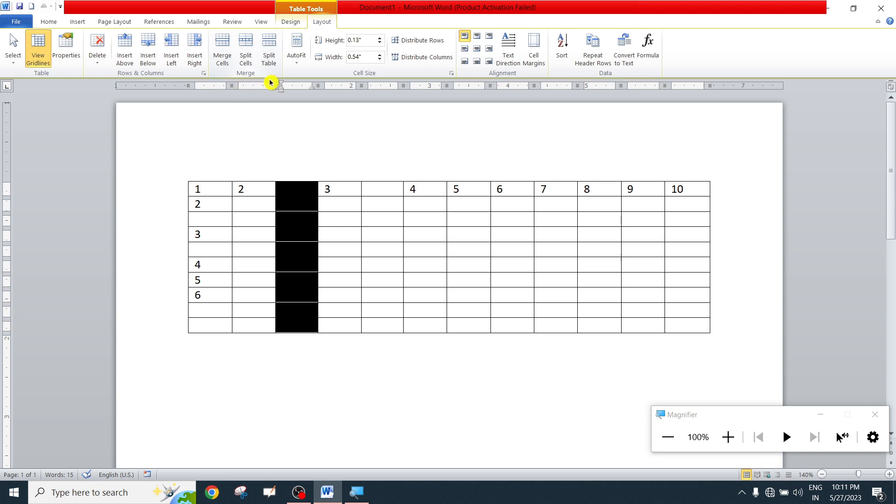
click(389, 249)
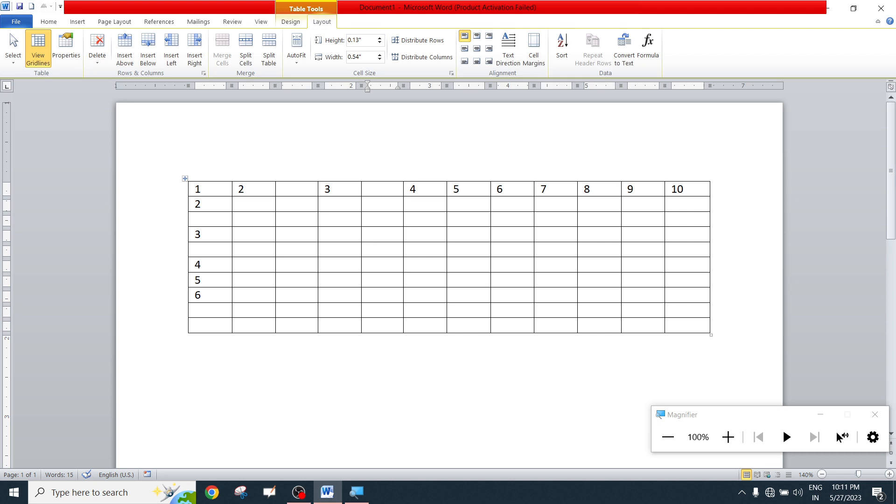
Merge the cells from column 2 through the column headed 9 across the row starting with 3 and the blank row below
drag(269, 233, 630, 238)
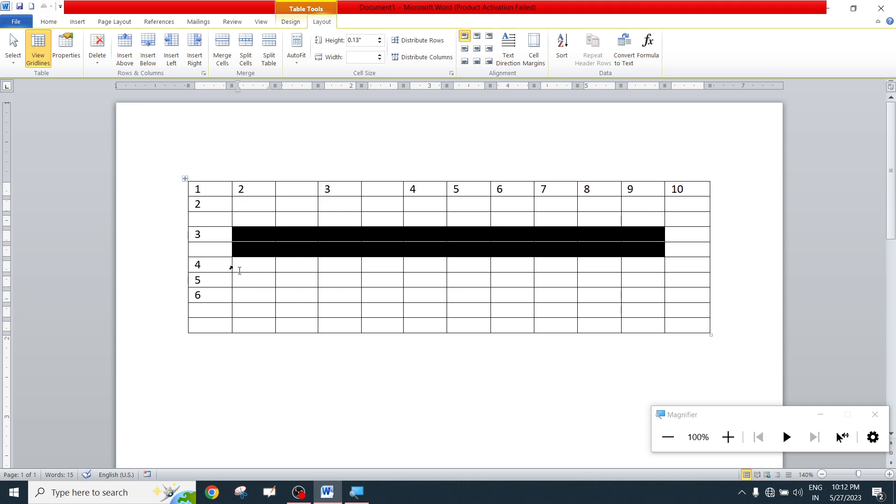
click(224, 50)
click(407, 278)
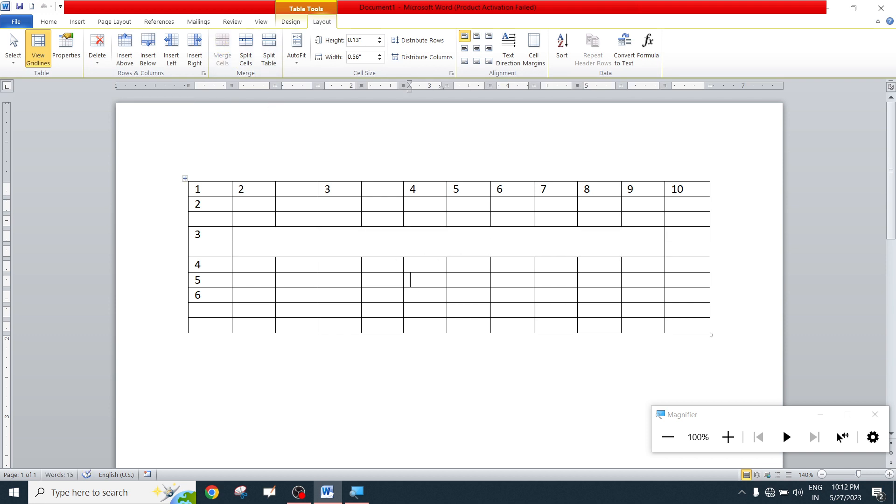
Split the large merged cell into 3 columns and 1 row
key(Up)
key(Up)
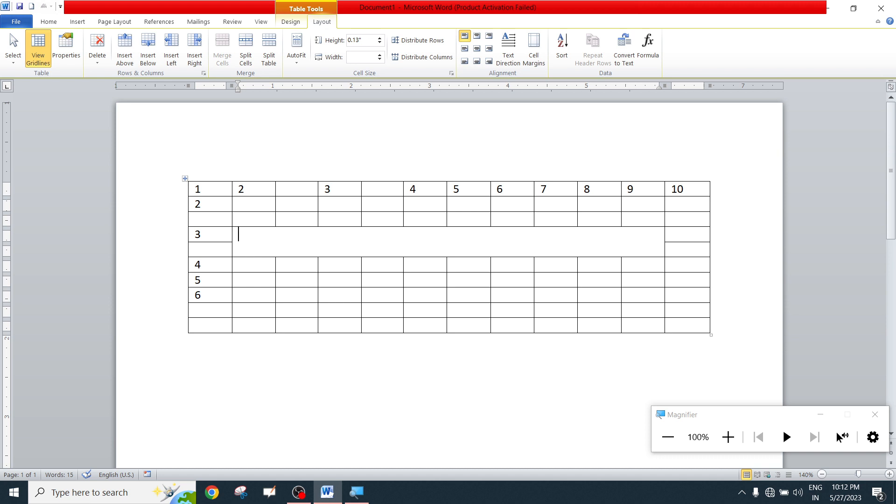
click(249, 55)
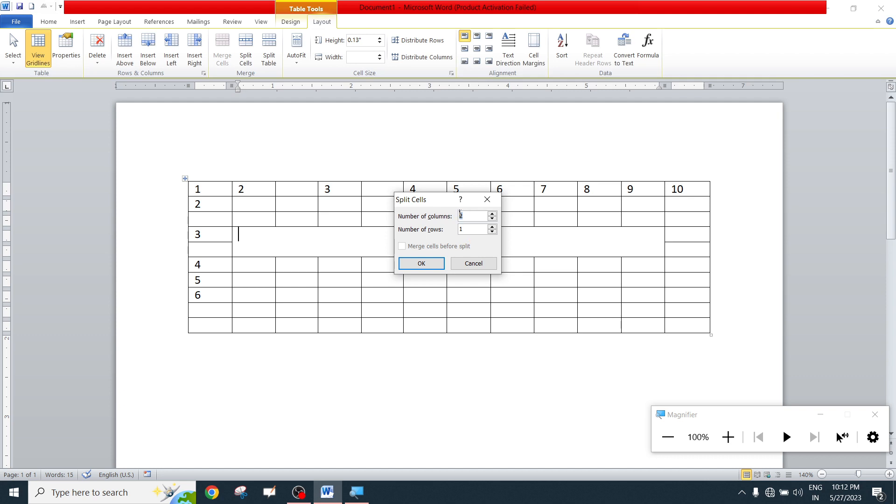
drag(462, 215, 455, 215)
text(3)
click(427, 265)
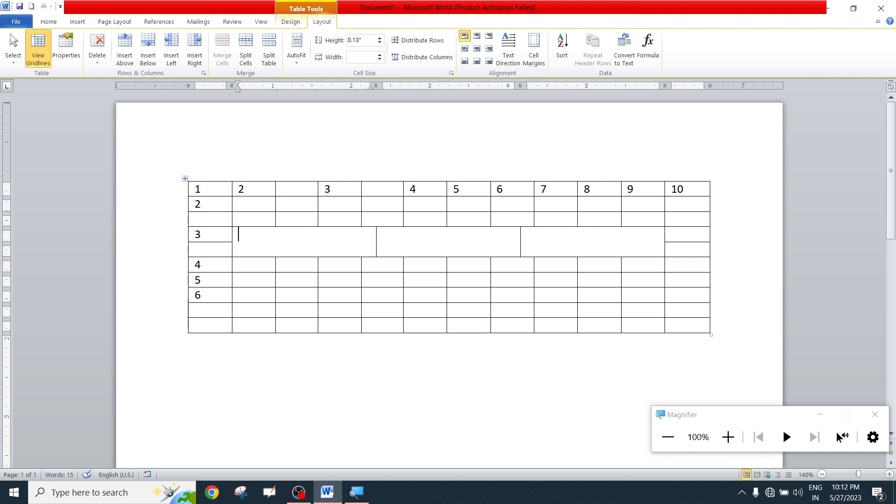
Split the first of the three wide cells into 2 columns and 2 rows
click(246, 55)
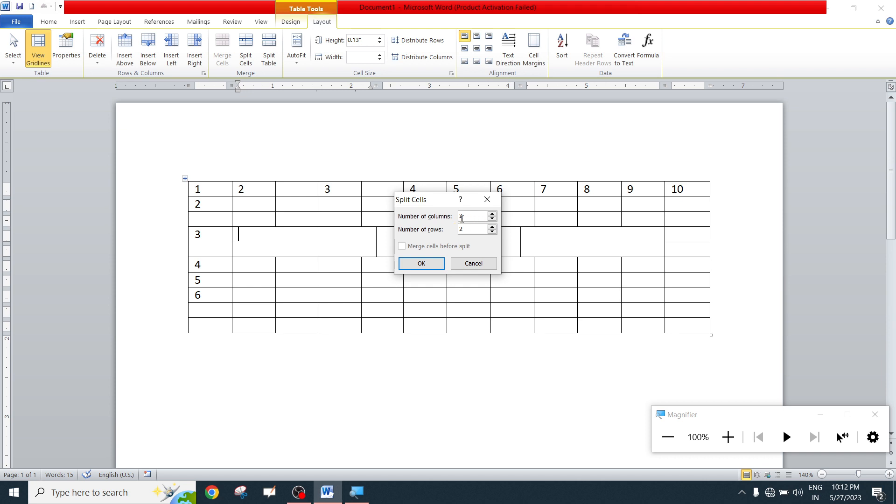
click(421, 263)
click(326, 255)
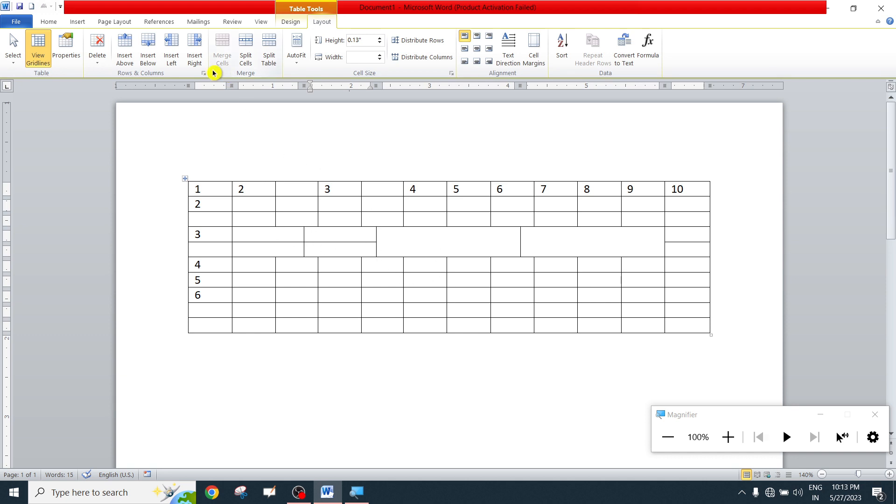
Undo both cell splits and the cell merge
key(ctrl+z)
key(ctrl+z)
key(ctrl+z)
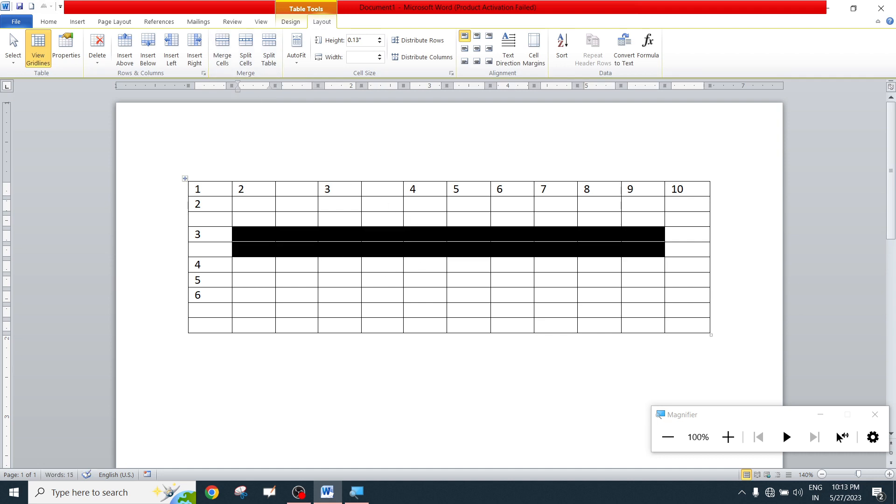
Split the table in two, with the second table starting at the blank row below the row that starts with 3
click(426, 279)
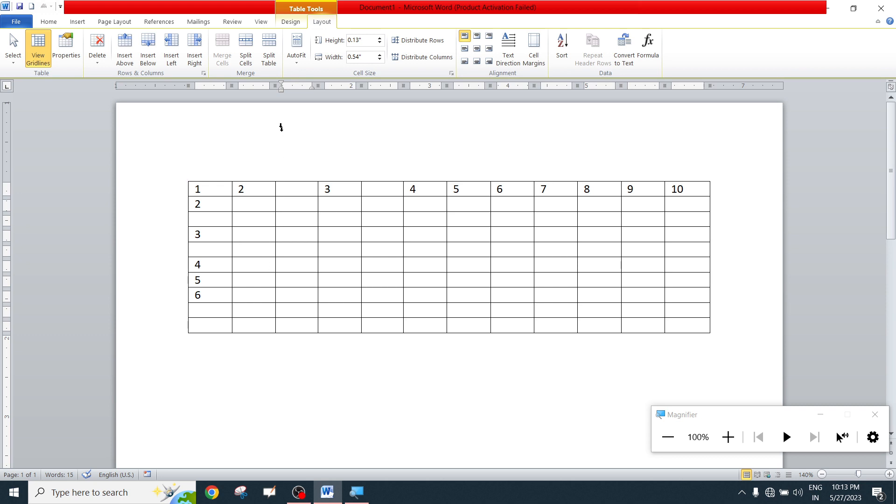
click(270, 54)
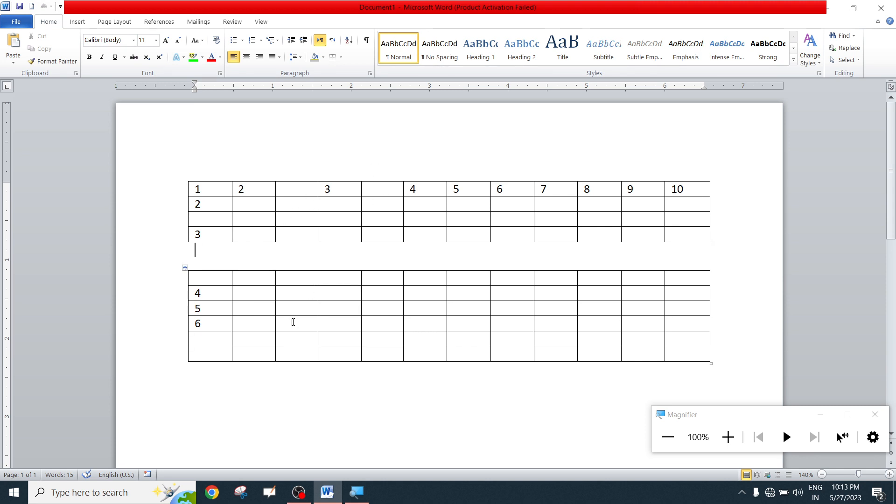
Rejoin the two tables into one and autofit its columns to their contents
click(282, 293)
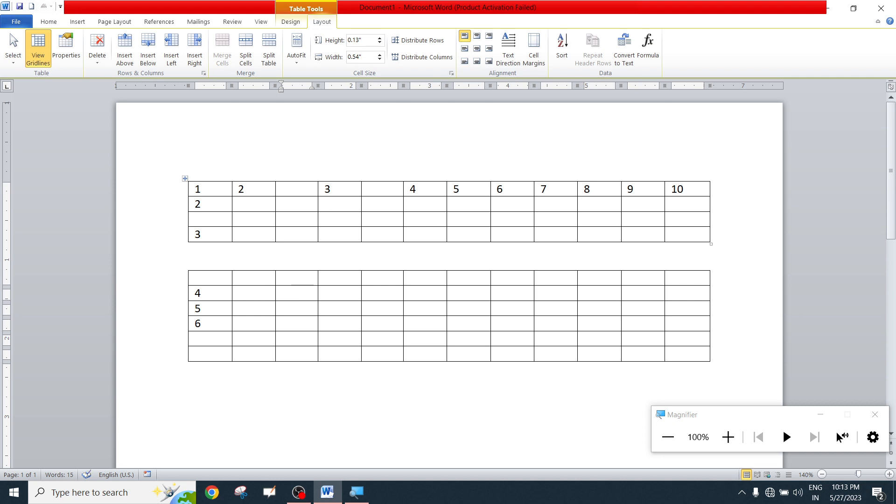
key(Delete)
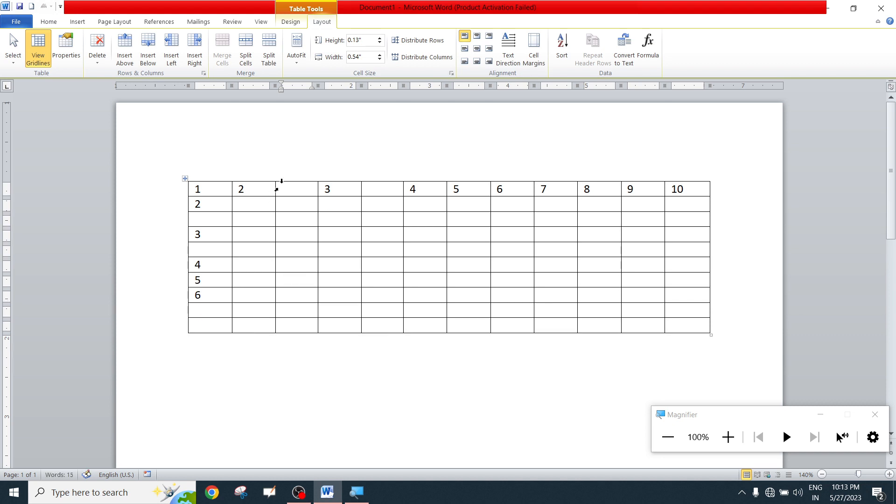
click(297, 65)
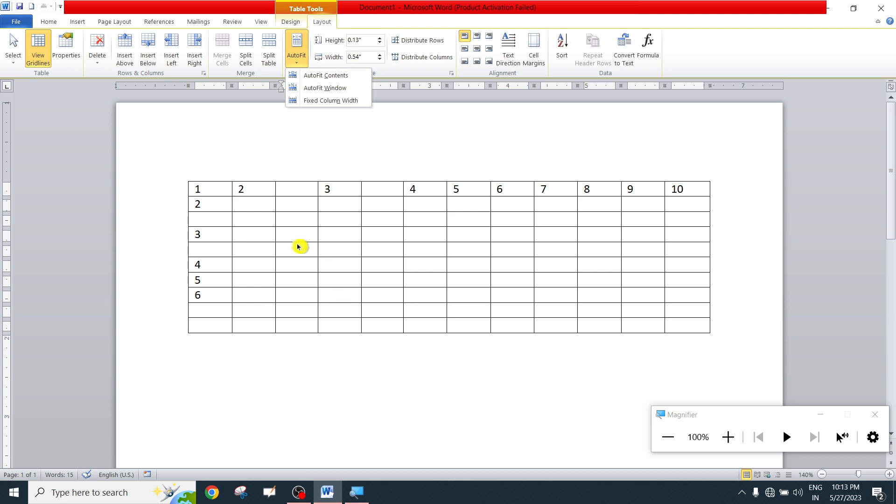
click(310, 81)
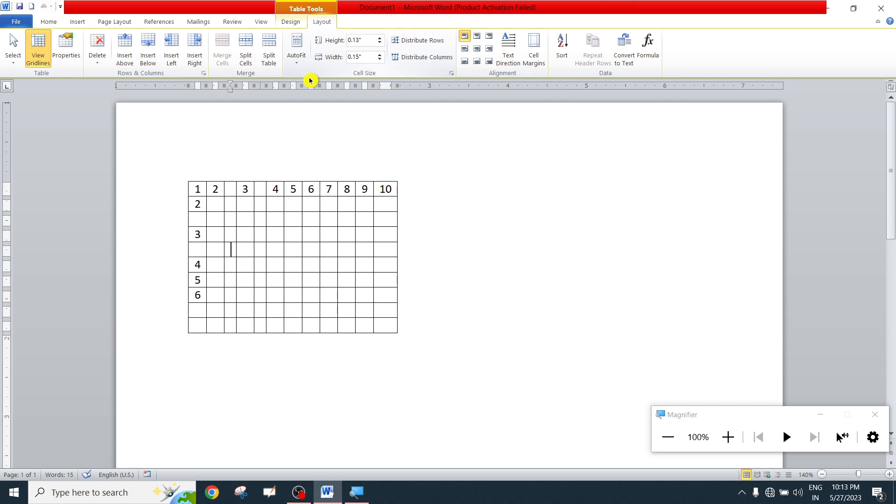
Enter a person's name in the third-column cell of the blank row below the row that starts with 3
text(C)
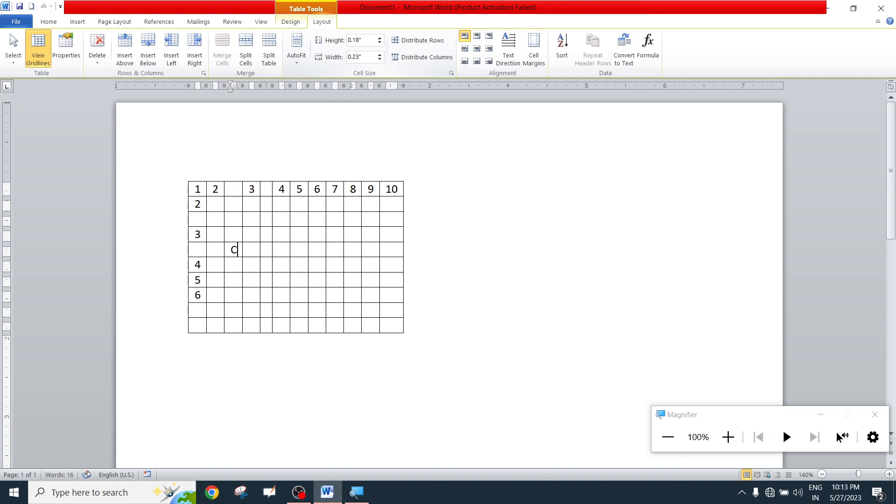
text(houhan)
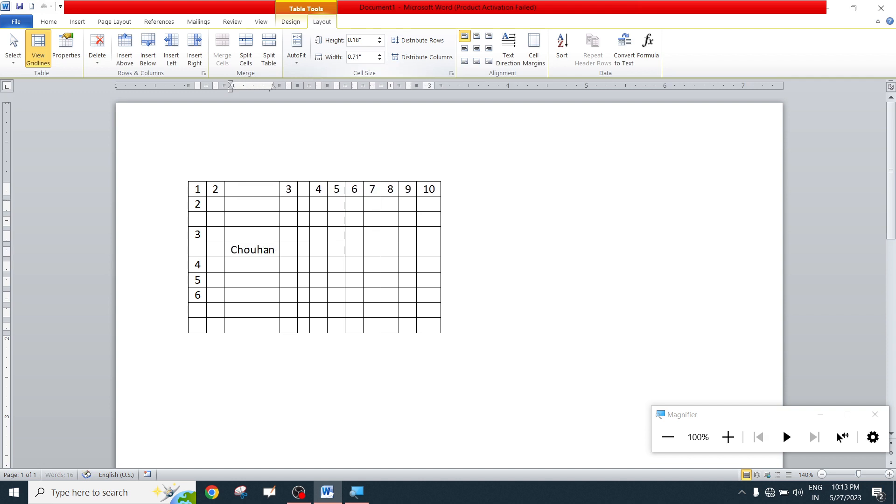
text( Sir)
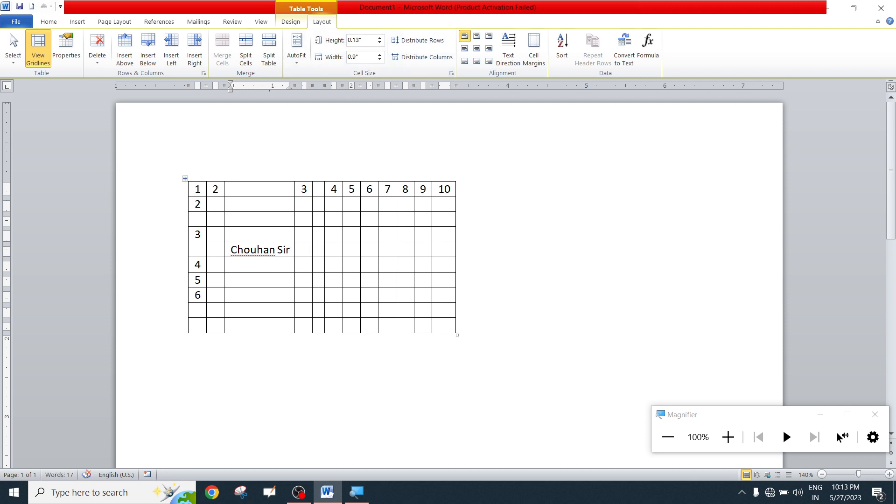
Fill scattered cells in the columns headed 5, 8, 9 and 10 with sample text such as sdfsdf, sdfdsfsd and df
click(346, 254)
text(sdfsdfsdfdsf)
click(469, 254)
text(sdfsdfs)
click(455, 218)
text(sdfsdf)
click(451, 238)
text(sdfdsfsd)
click(452, 268)
text(sdfsdf)
click(487, 294)
text(sdfsdfsdfdsf)
click(575, 296)
text(df)
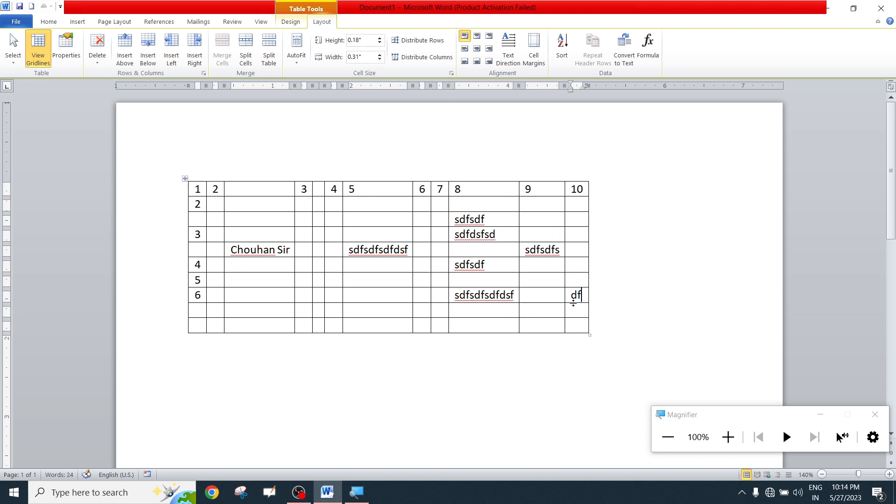
Autofit the table to the window, try a long unbroken text in the narrow blank column between 3 and 4, and undo that text
click(297, 52)
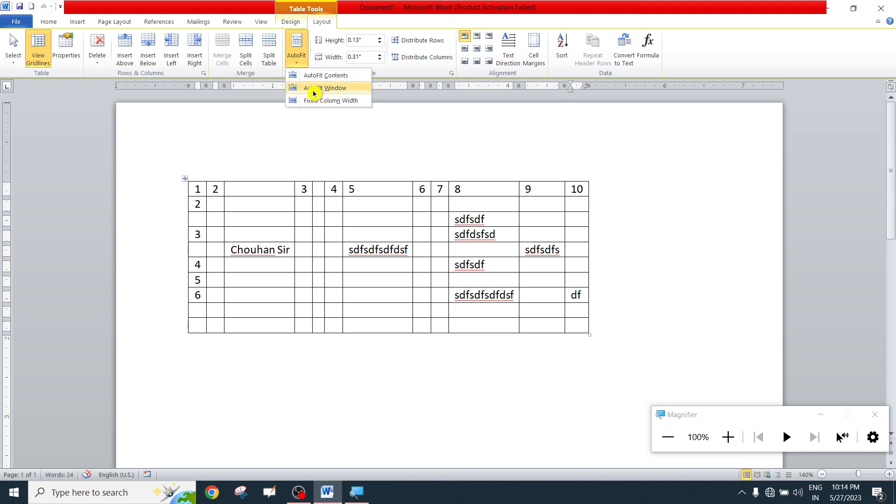
click(340, 88)
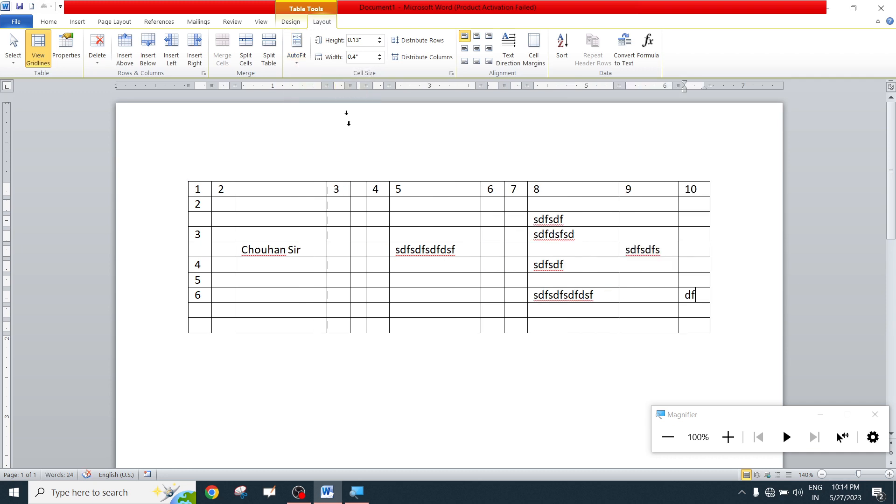
text(fgddfg)
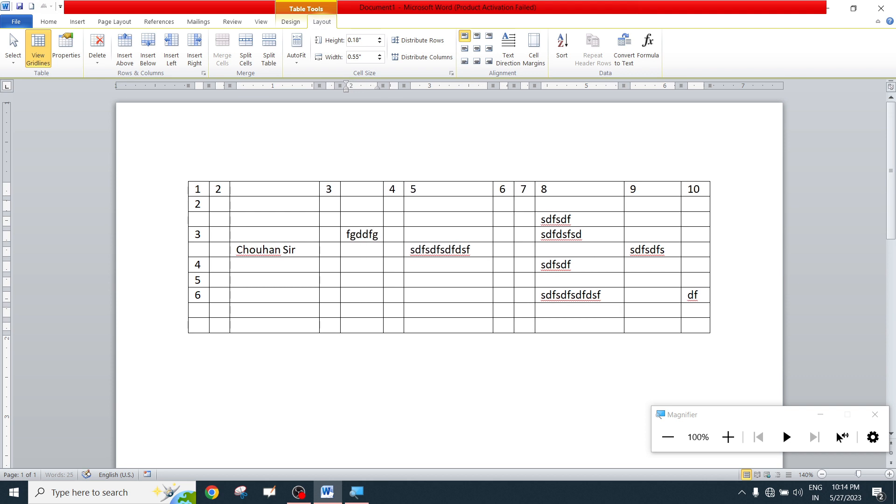
text(dfgdfgdfgdfgdfgdfgdfgdfgdfgdfg)
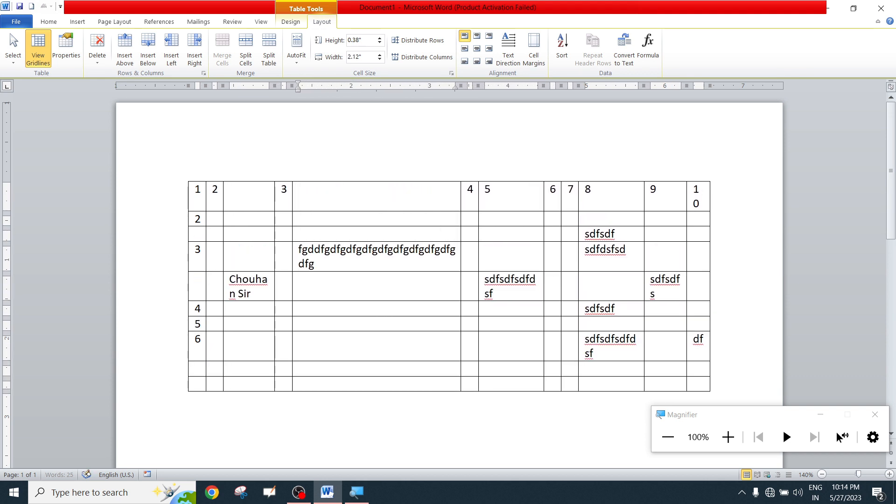
text(dfgdfgdfgdfg)
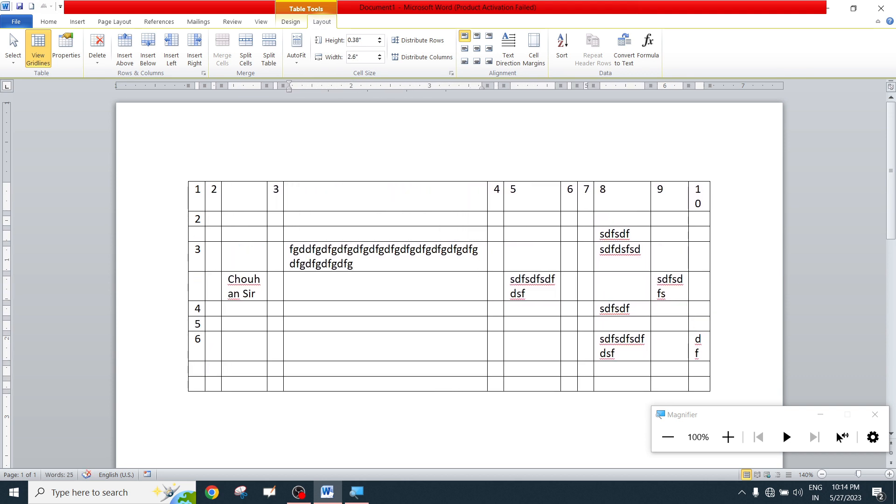
key(ctrl+z)
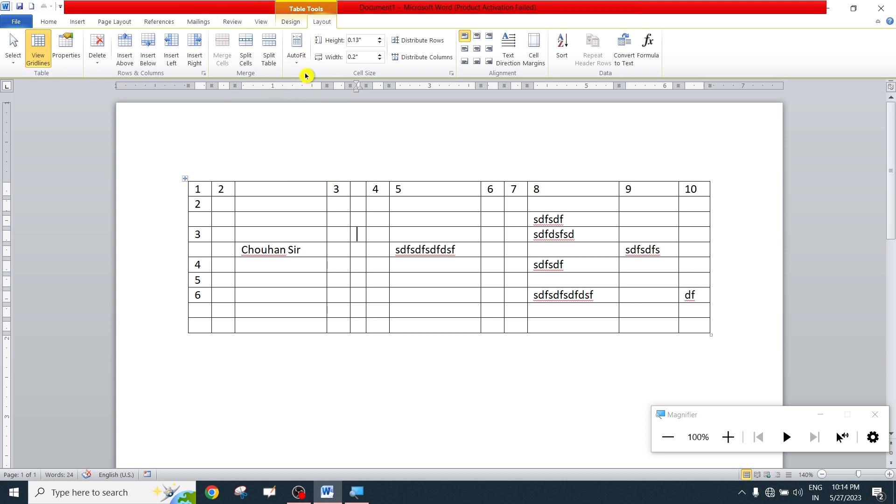
Apply Fixed Column Width from within a cell and again with the whole table selected
click(297, 66)
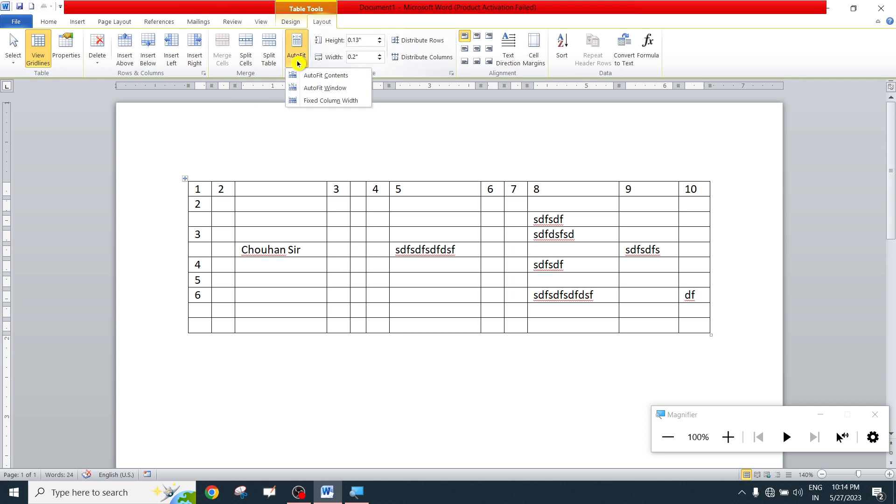
click(312, 102)
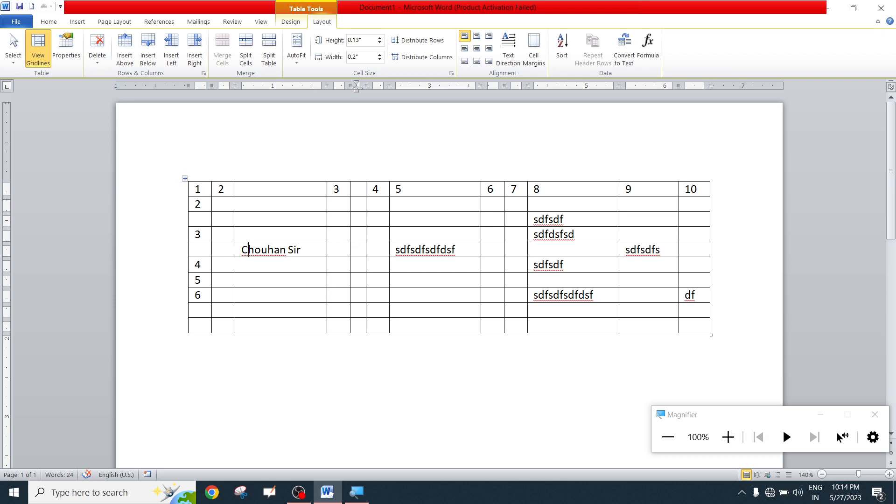
drag(248, 249, 555, 253)
click(581, 280)
click(185, 178)
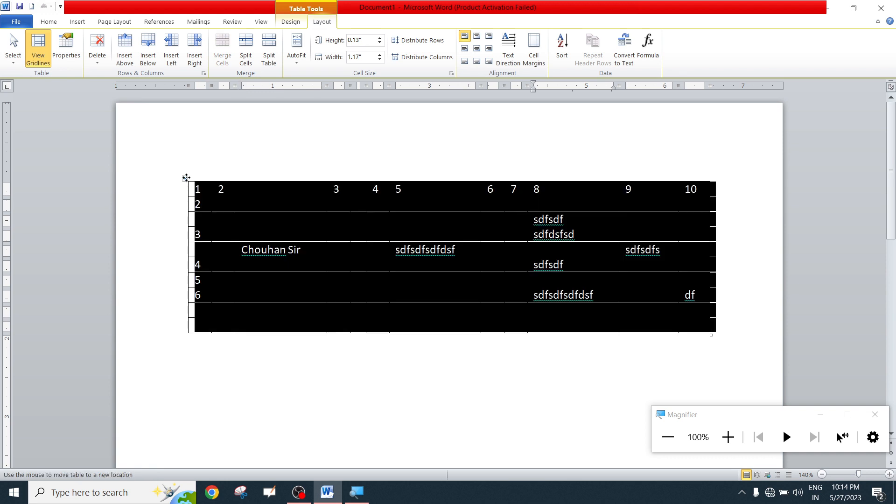
click(298, 60)
click(311, 100)
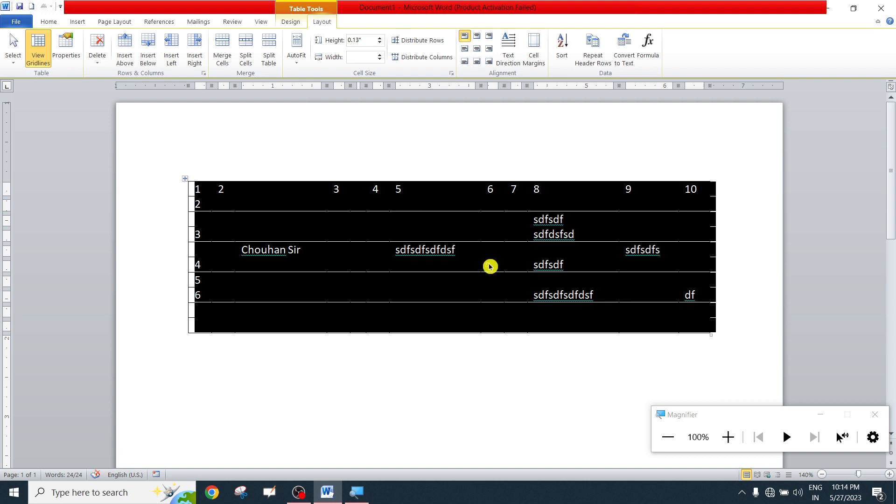
Undo the fixed width, window fit and sample text, returning to the table with columns fitted to their contents
click(507, 280)
key(ctrl+z)
key(ctrl+z)
key(ctrl+z)
key(ctrl+z)
key(ctrl+z)
key(ctrl+z)
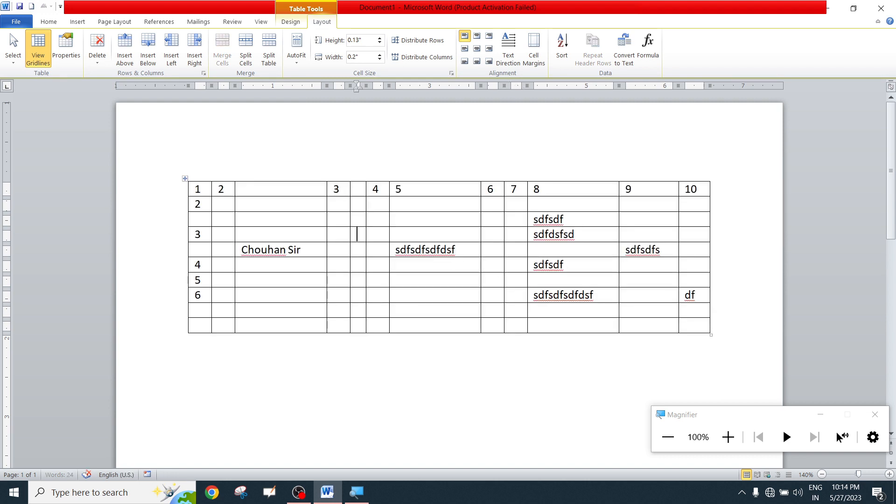
key(ctrl+z)
key(ctrl+z)
key(ctrl+z)
key(ctrl+z)
key(ctrl+z)
key(ctrl+z)
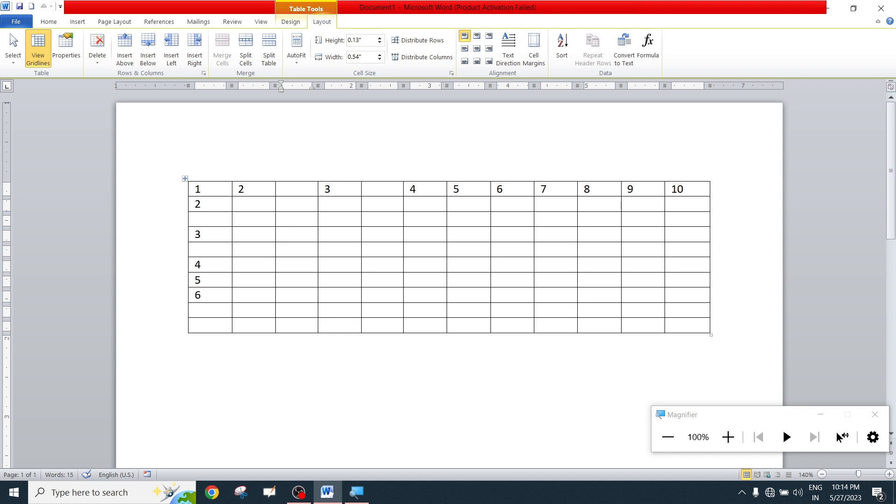
key(ctrl+z)
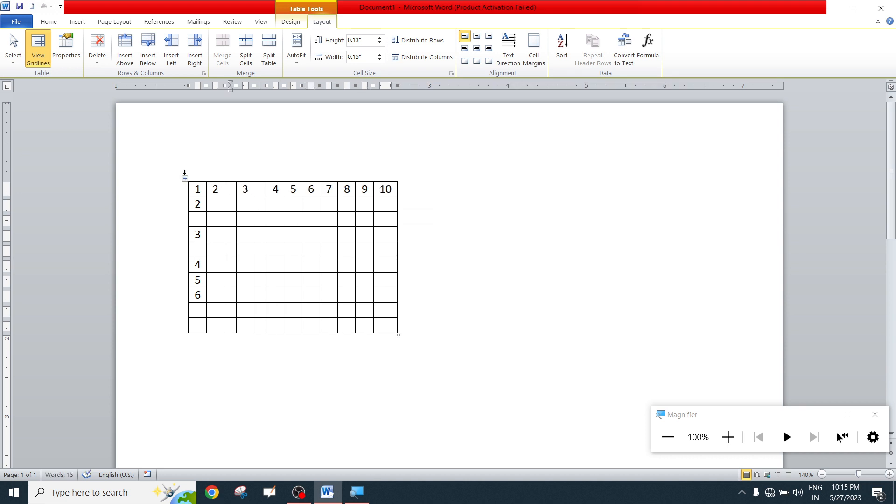
Apply Fixed Column Width to the whole contents-fitted table
click(185, 178)
click(306, 61)
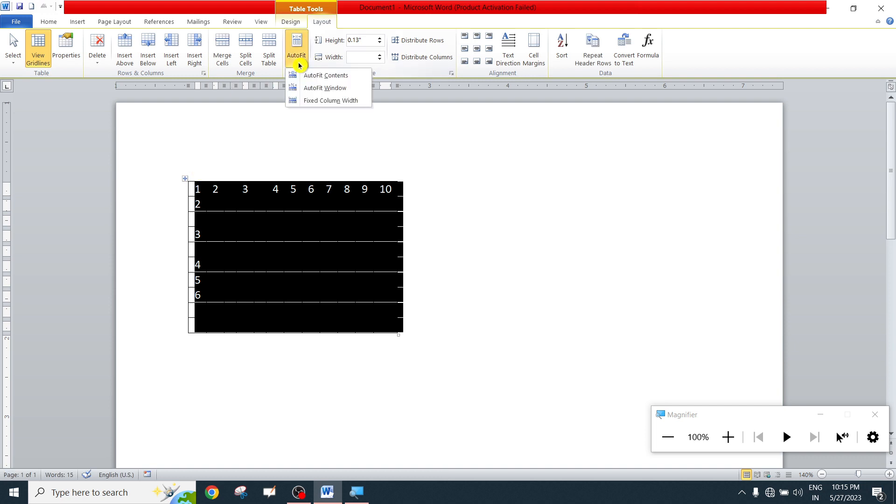
click(317, 100)
click(373, 236)
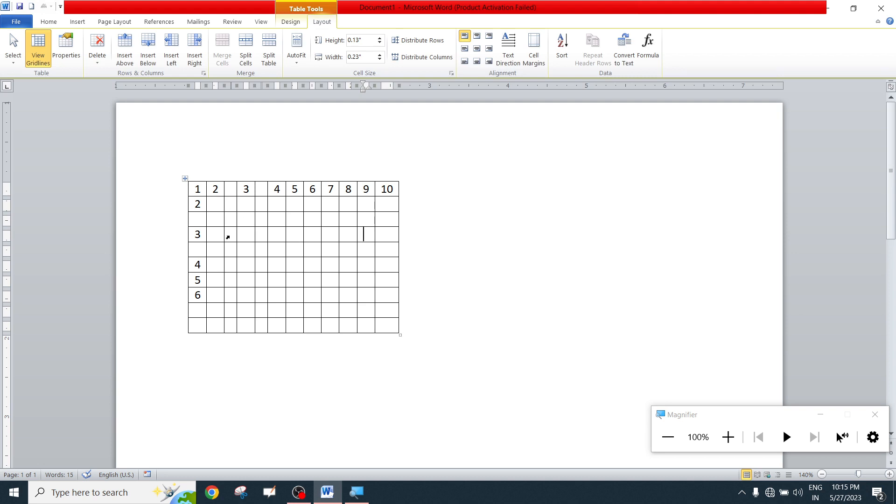
Enter 4 in the first blank cell of the top row and 5 in the second blank cell
click(228, 189)
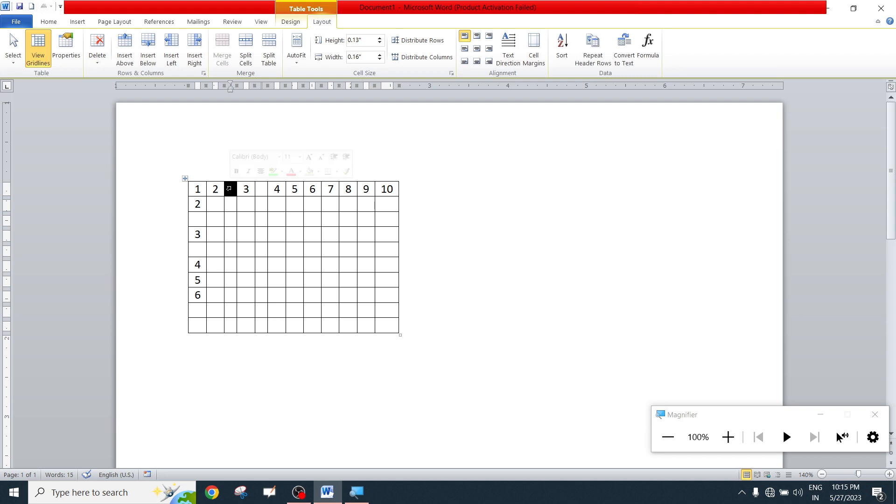
text(4 )
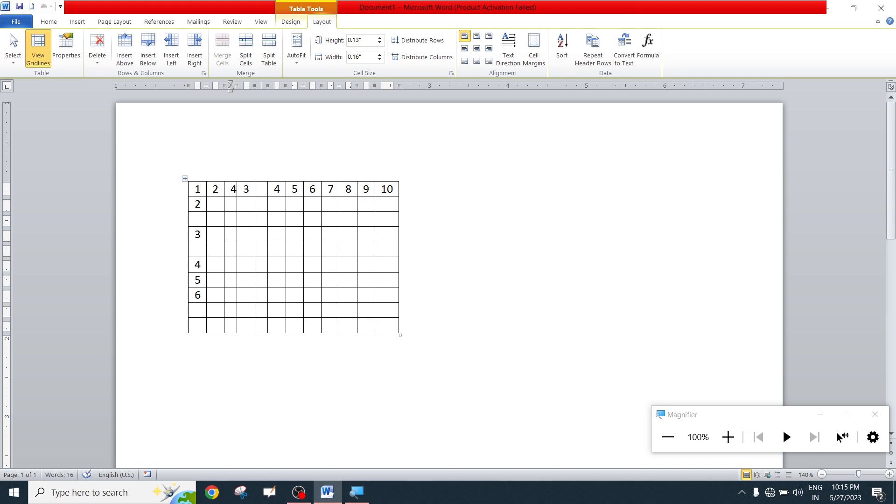
text(5)
click(306, 199)
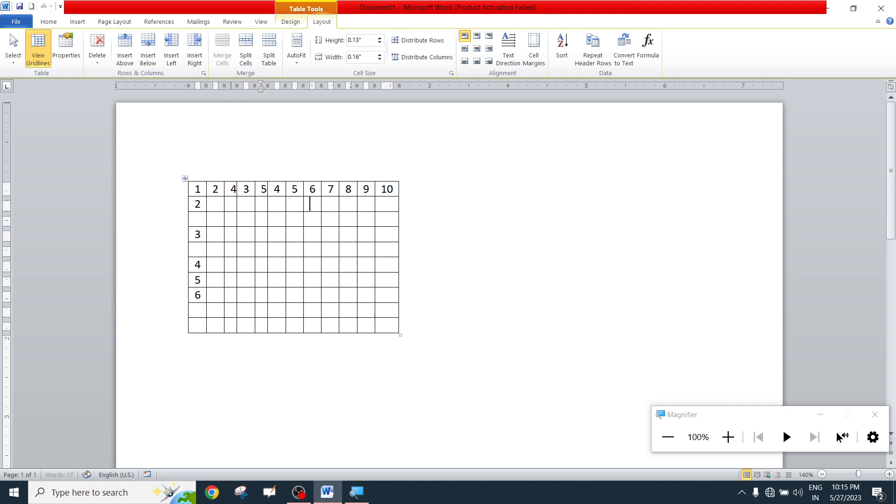
Select the whole table and reapply Fixed Column Width
click(186, 178)
click(296, 55)
click(310, 101)
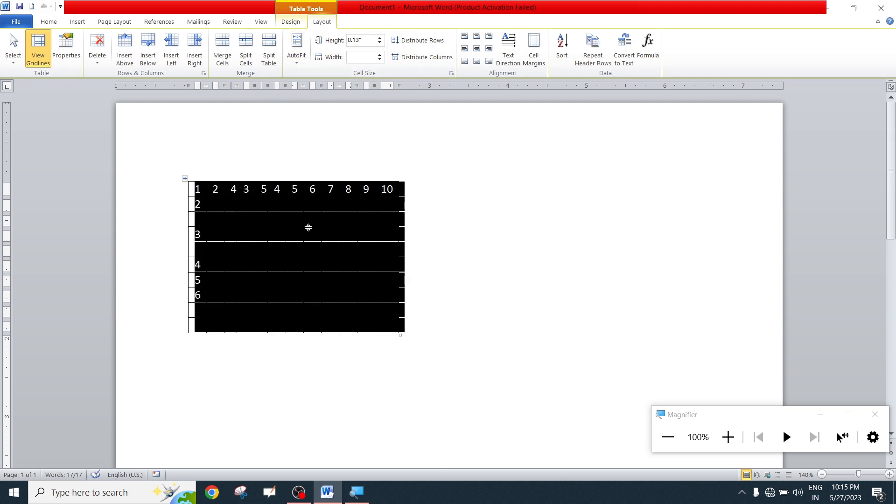
Set the row height to 0.3" and the column width to 0.6" for the whole table
click(380, 39)
click(380, 39)
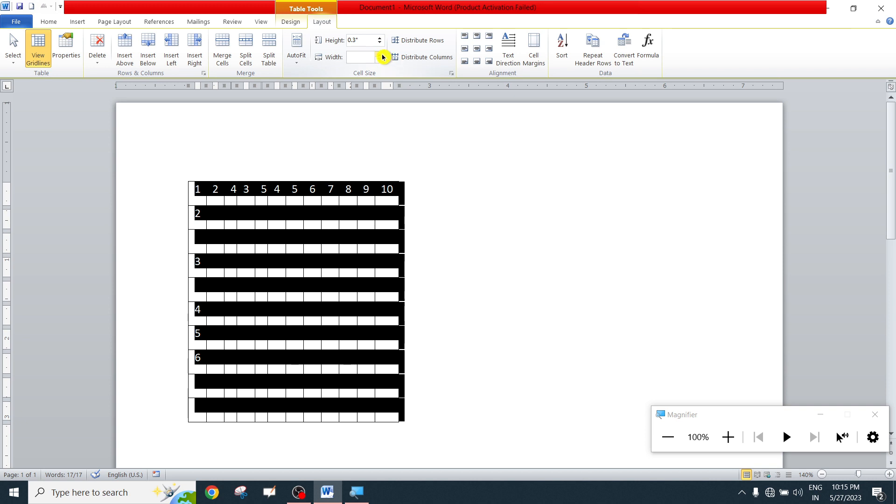
click(381, 55)
click(383, 57)
click(384, 57)
click(384, 57)
click(383, 56)
click(383, 57)
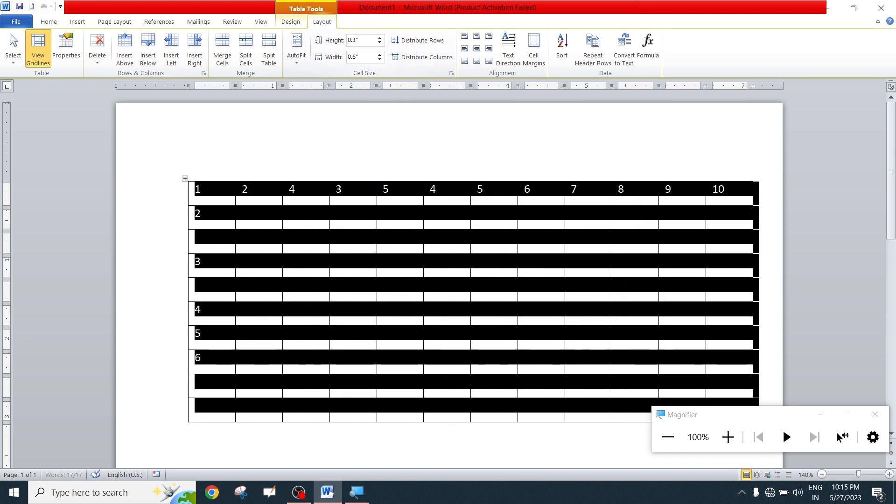
Distribute the table's column widths equally
click(438, 240)
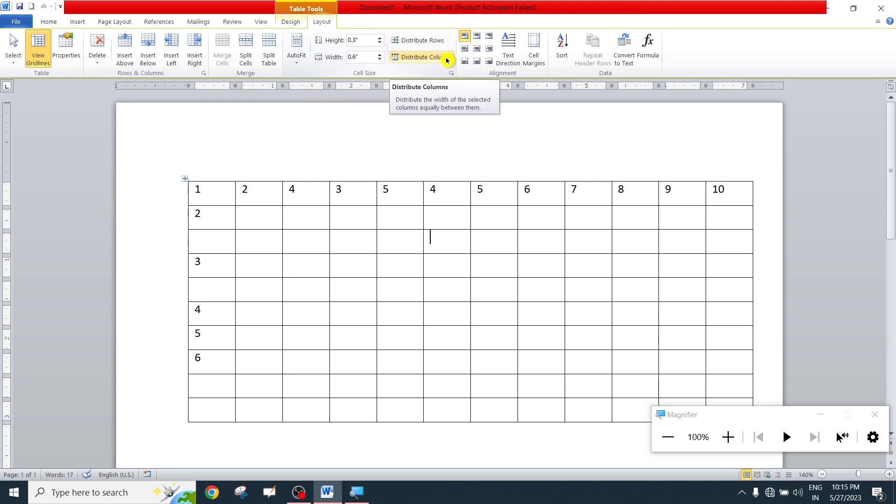
click(426, 58)
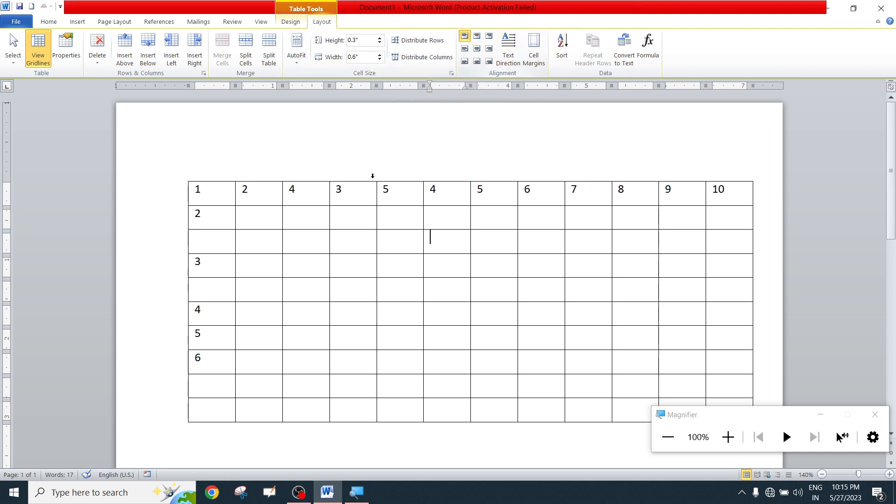
Set the height of all table rows to 0.5" and check the enlarged table down to its last row
click(185, 180)
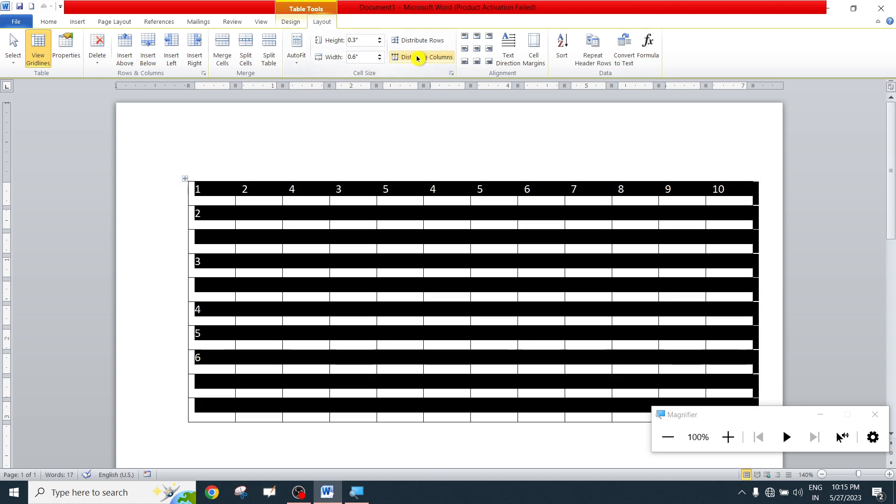
click(380, 38)
click(380, 38)
scroll(448, 280, down, 3)
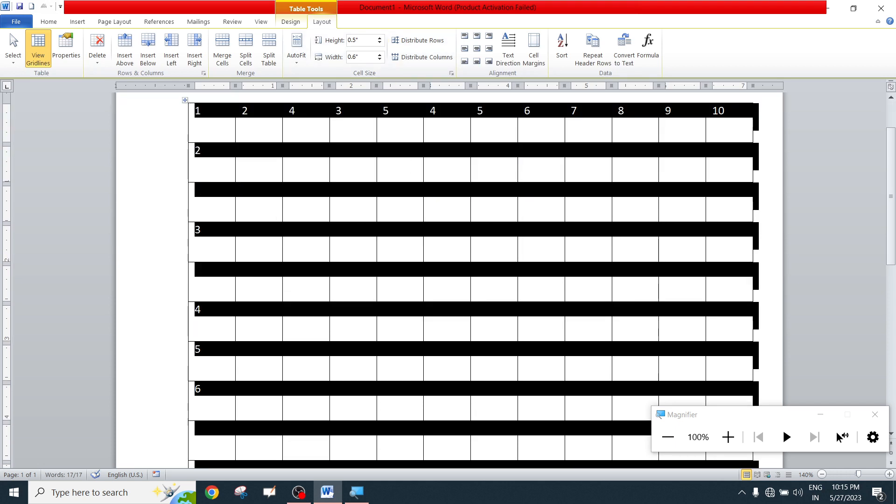
scroll(448, 280, down, 10)
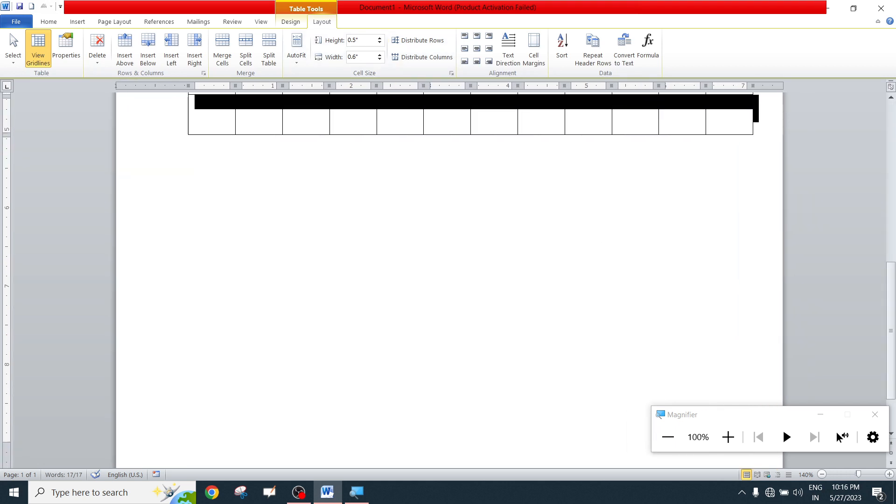
scroll(397, 186, up, 4)
click(397, 186)
scroll(397, 186, up, 2)
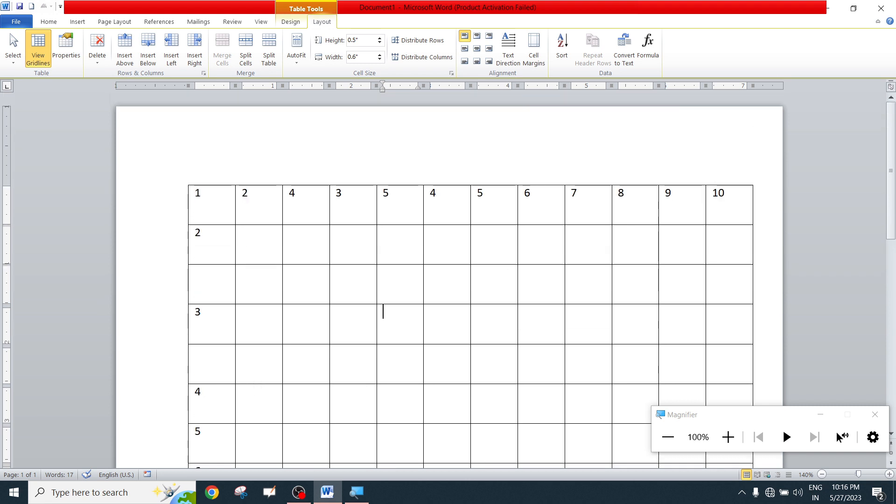
Align the numbers in the table's first row to the top right of their cells
drag(191, 193, 749, 193)
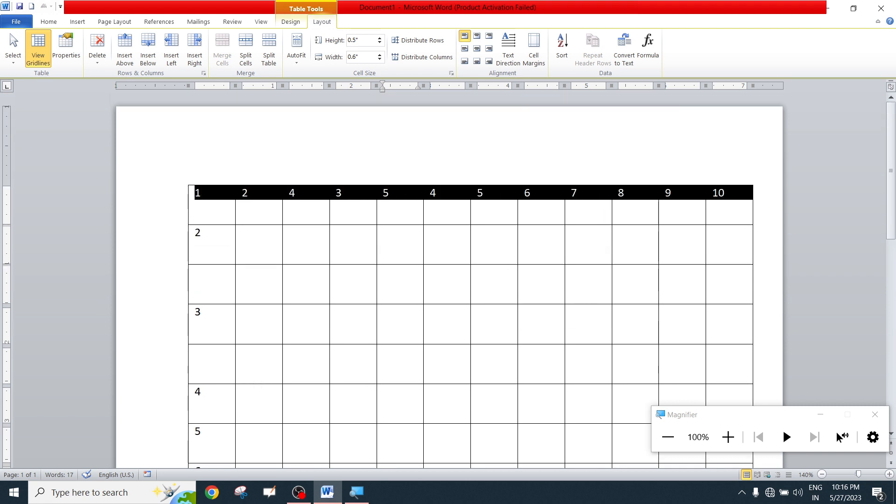
click(728, 193)
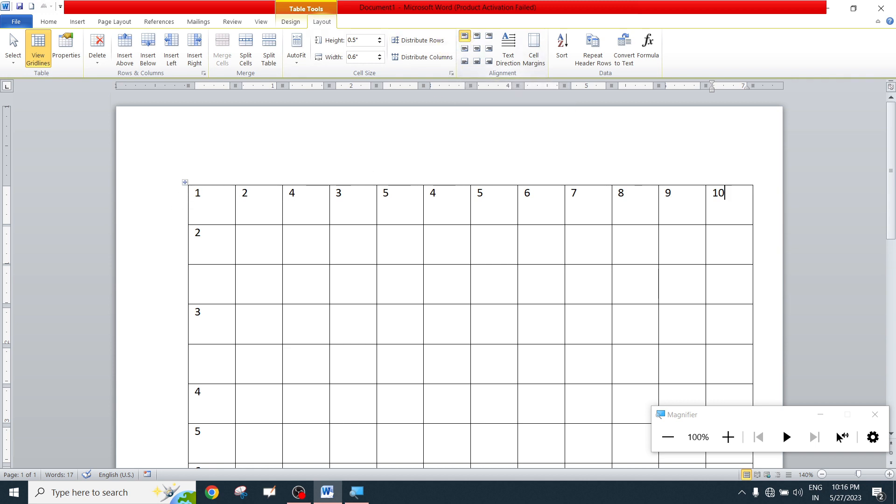
drag(192, 185, 721, 184)
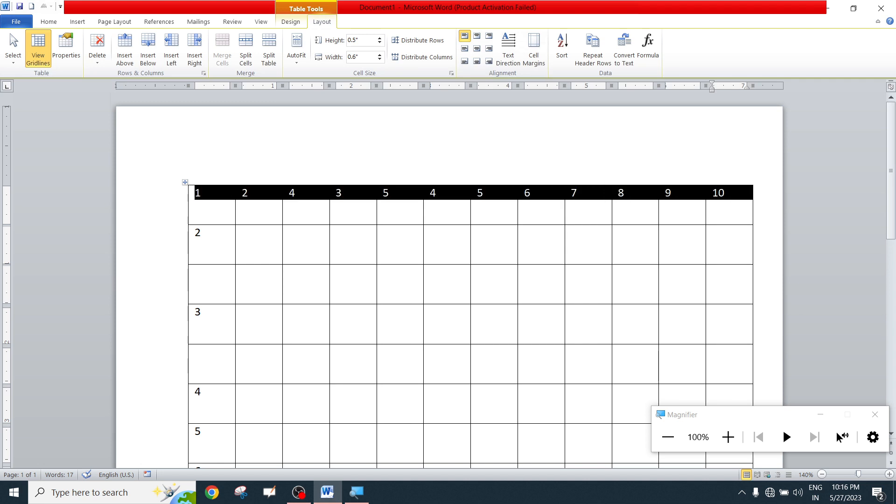
click(478, 43)
click(472, 254)
drag(198, 193, 747, 192)
click(489, 35)
click(422, 230)
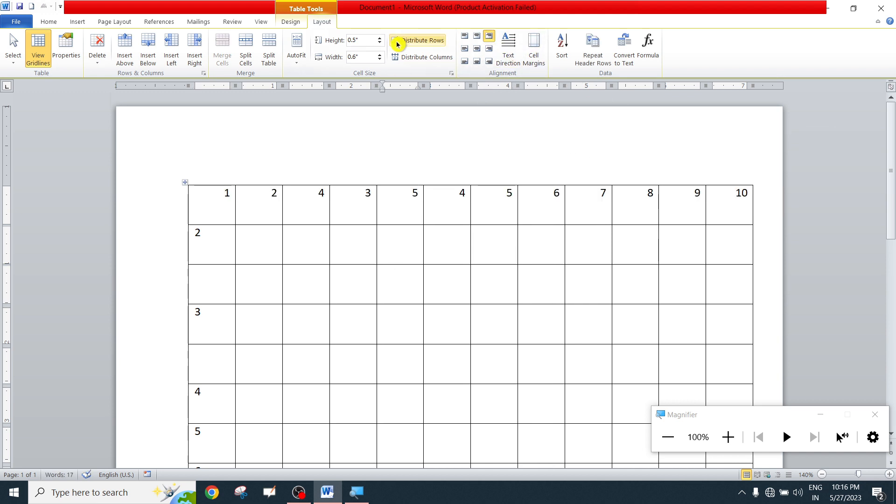
Center the first row's numbers both horizontally and vertically in their cells
drag(198, 192, 744, 192)
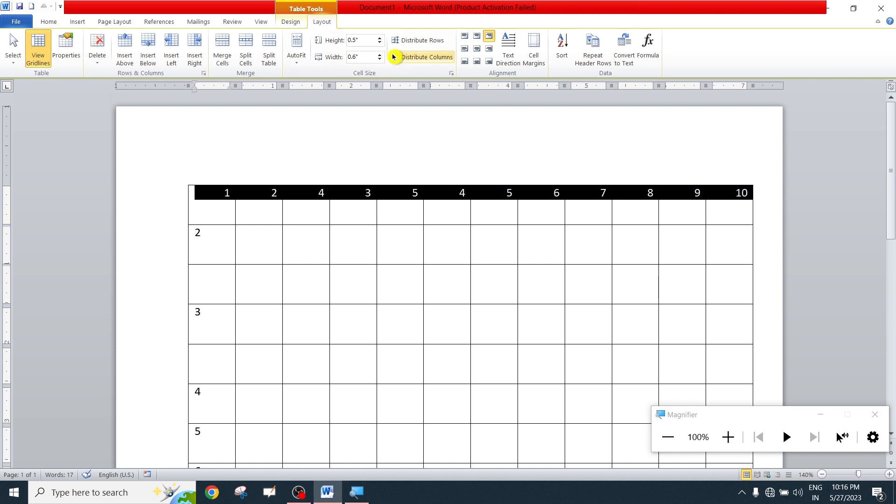
click(475, 52)
click(383, 272)
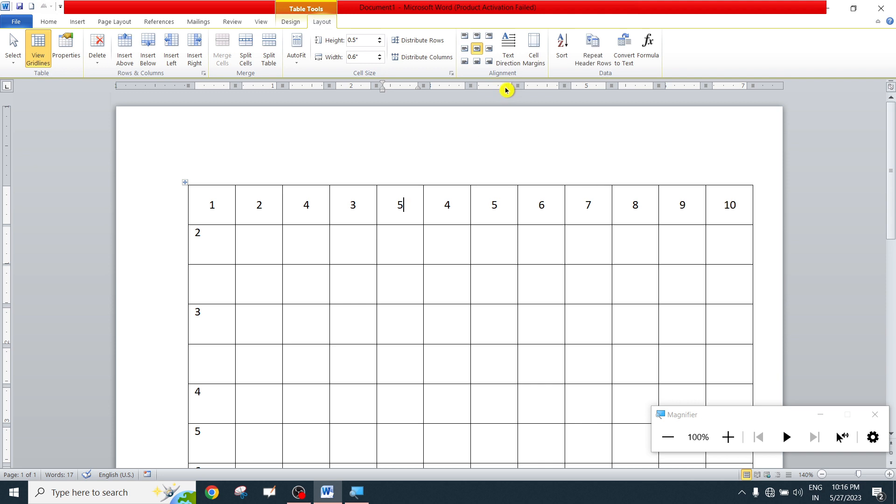
Try the bottom-right, bottom-center and bottom-left alignments on the first row's fifth cell, and return it to centered
click(487, 61)
click(476, 61)
click(464, 62)
click(476, 48)
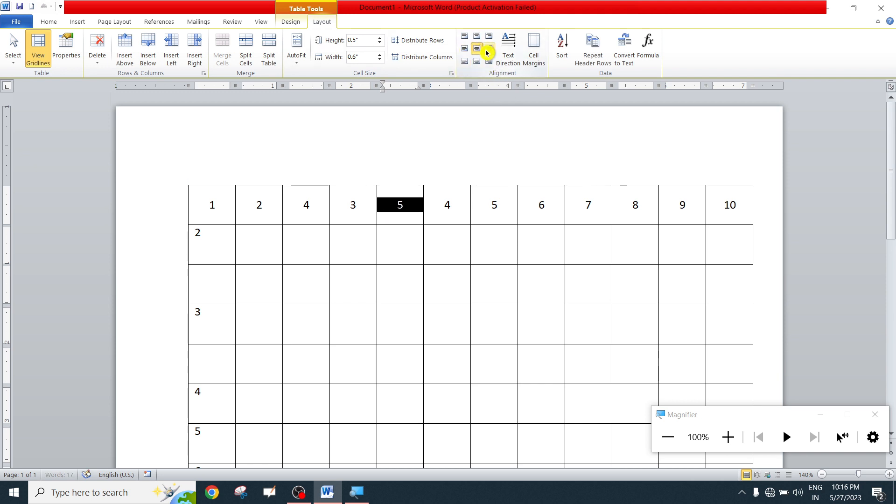
click(472, 221)
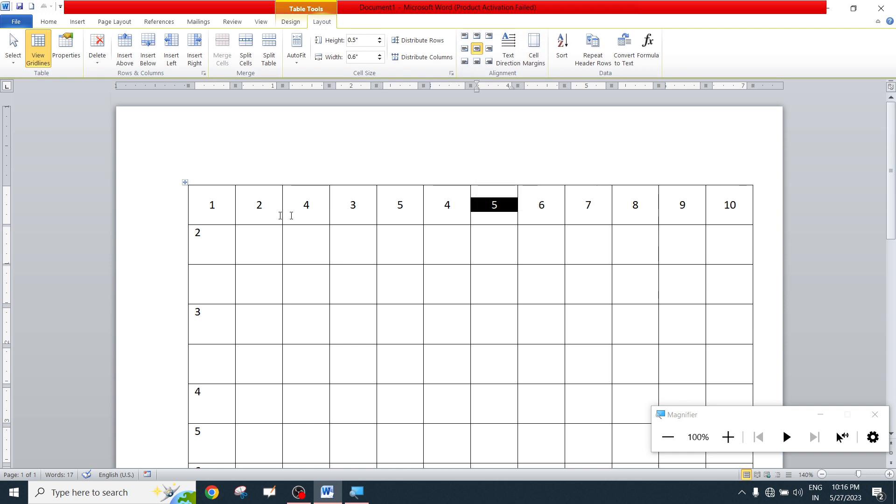
Rotate the text of the whole first row so it reads vertically downwards
drag(196, 206, 743, 154)
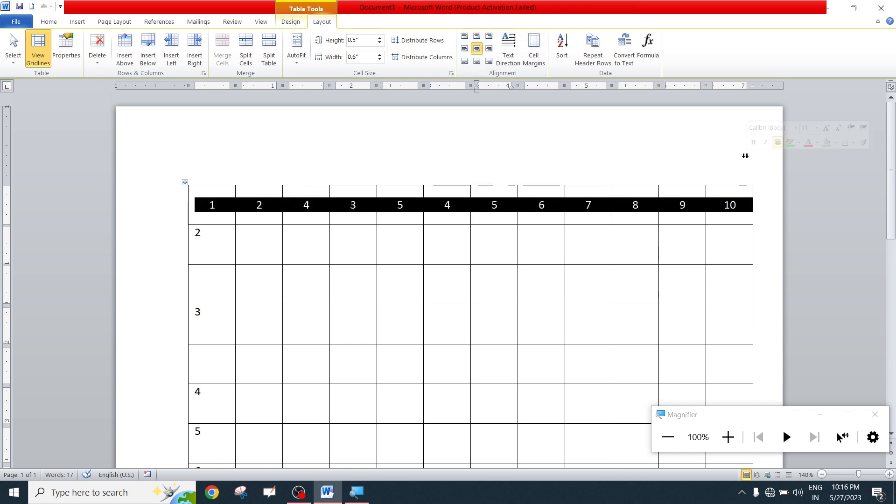
click(508, 57)
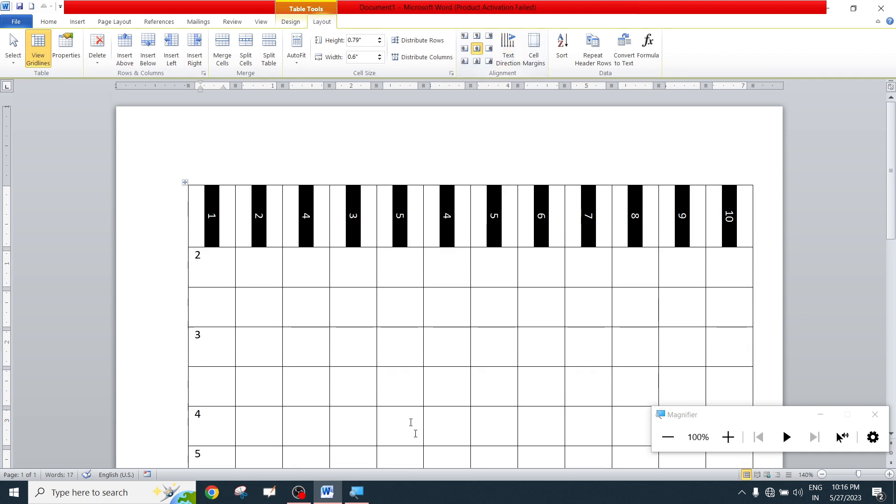
click(301, 304)
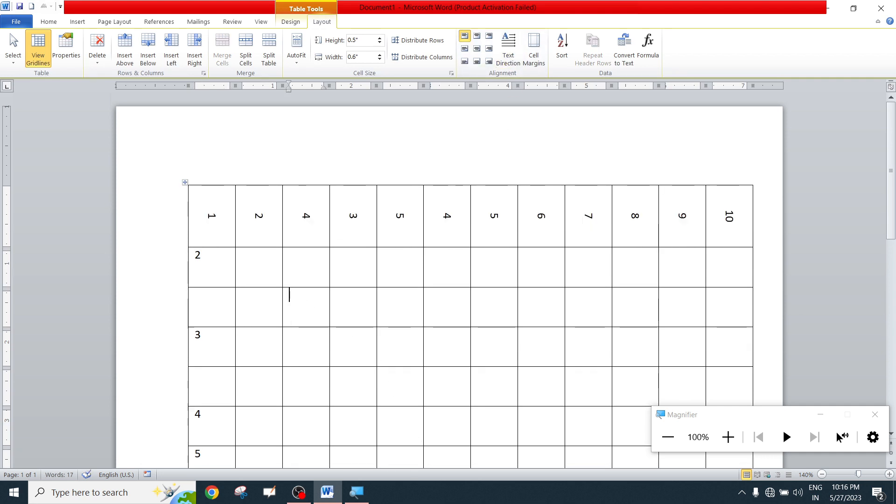
Cycle the first row's text direction through the available orientations and return it to horizontal
drag(217, 211, 732, 173)
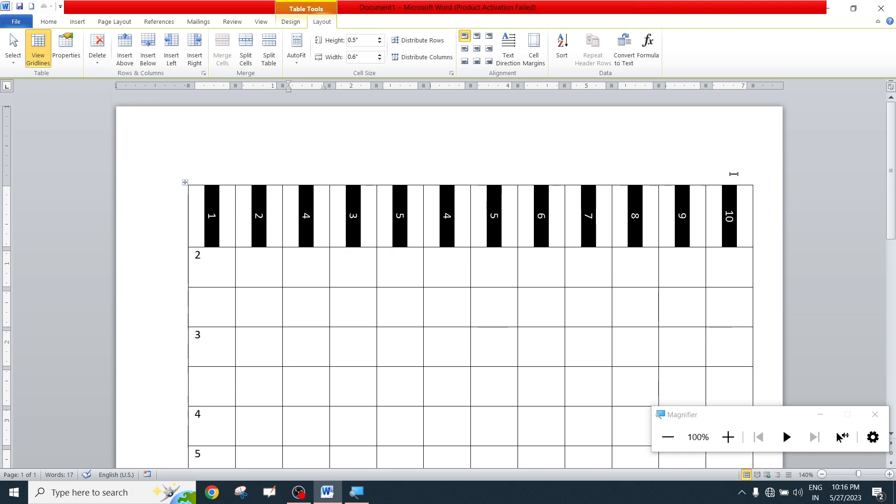
click(508, 59)
click(509, 59)
click(508, 59)
click(508, 59)
click(508, 59)
click(509, 59)
click(508, 59)
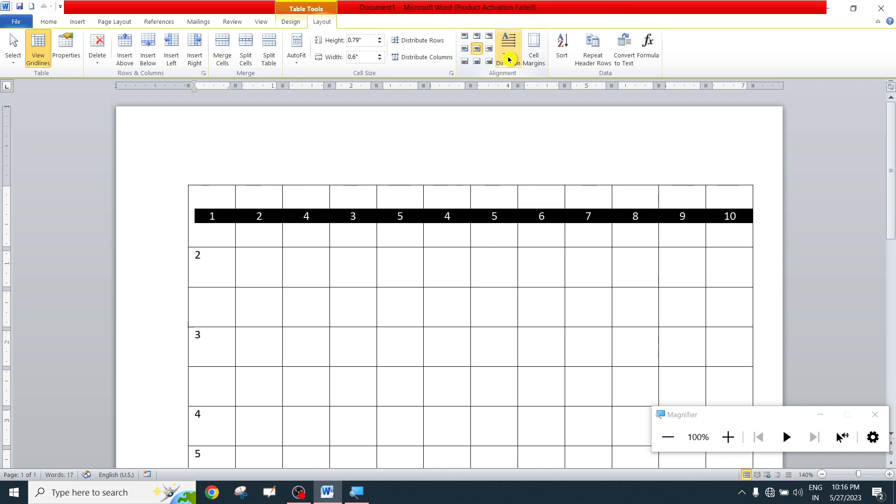
Try default top and bottom cell margins of 0.5" on the table, and undo the margin change
click(537, 64)
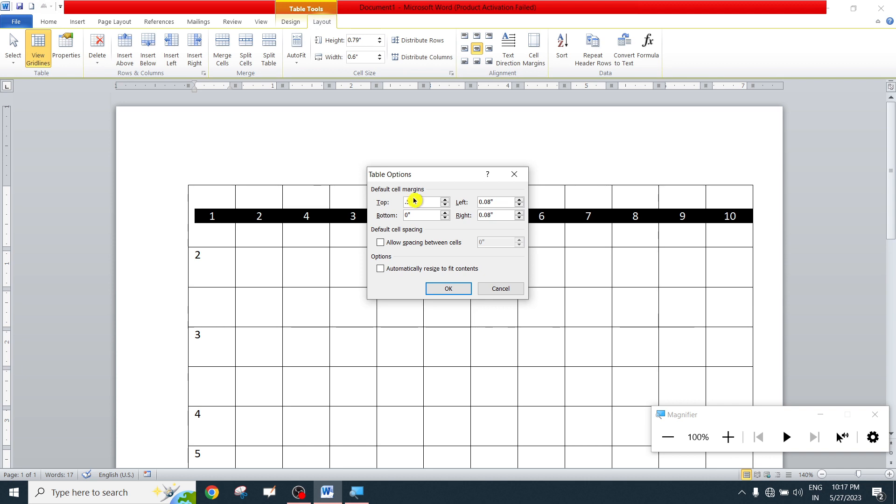
text(.5)
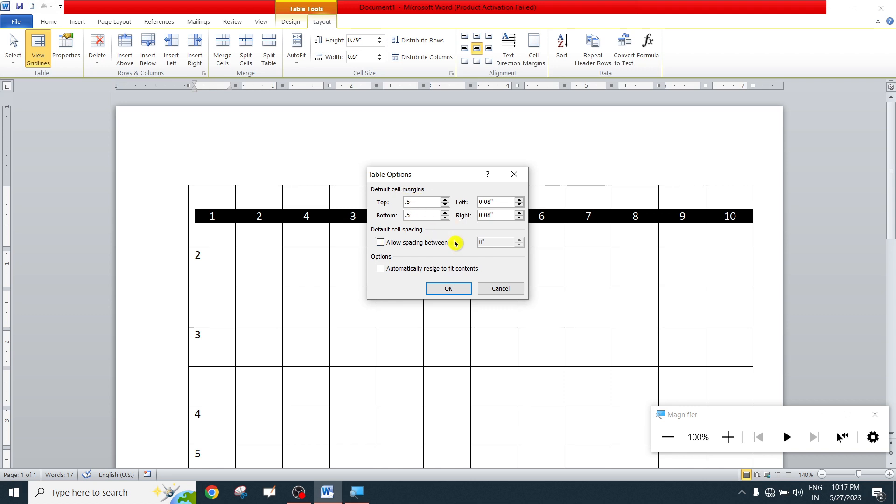
click(452, 293)
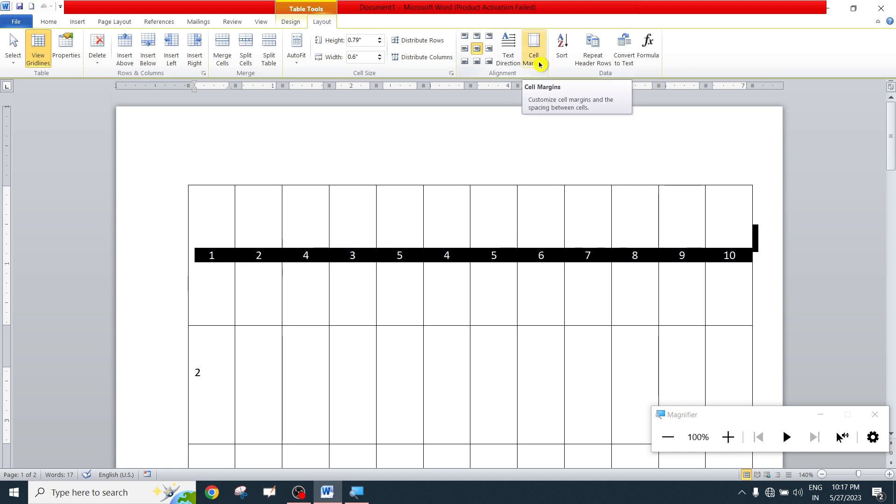
key(ctrl+z)
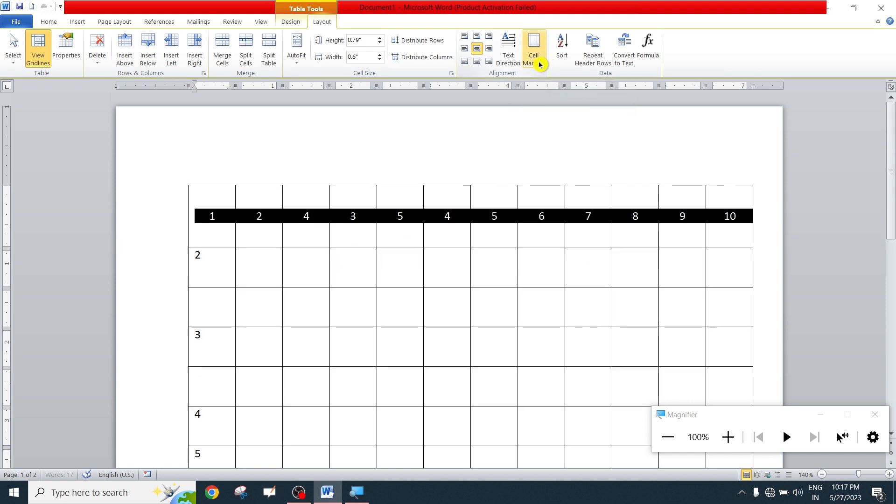
click(489, 248)
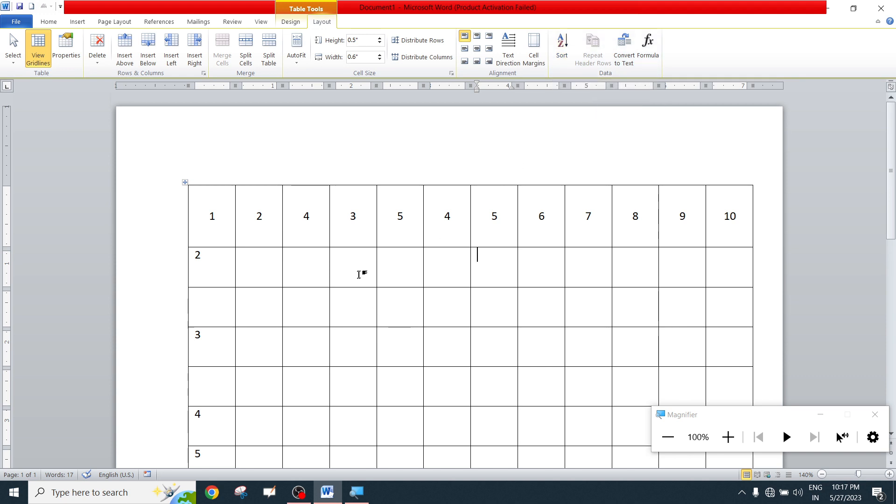
Fill the blank cells of the first column, from upper to lower, with 9, 8, 11 and 3
scroll(839, 437, down, 3)
click(196, 178)
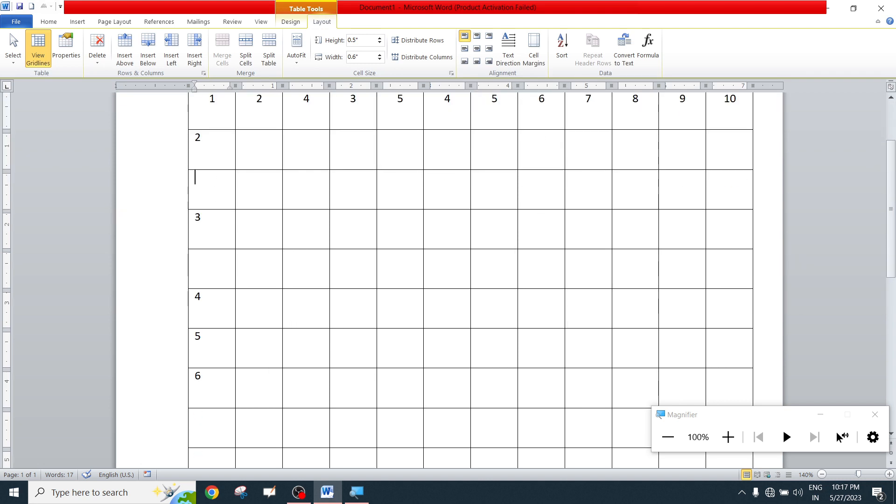
text(9 3 )
text(8)
click(217, 409)
text(11)
scroll(150, 432, down, 3)
key(Down)
text(3)
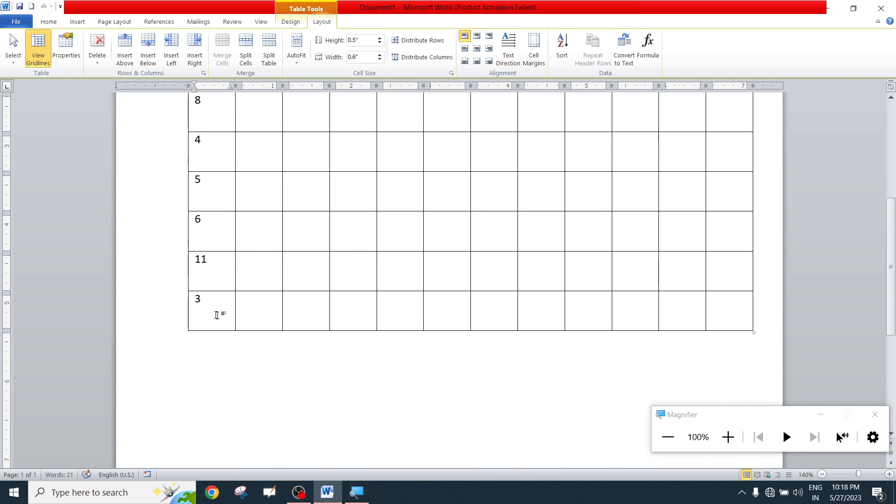
Sort the table by column 1 as numbers in ascending order with a header row, and check the order down to the last row
scroll(247, 315, up, 5)
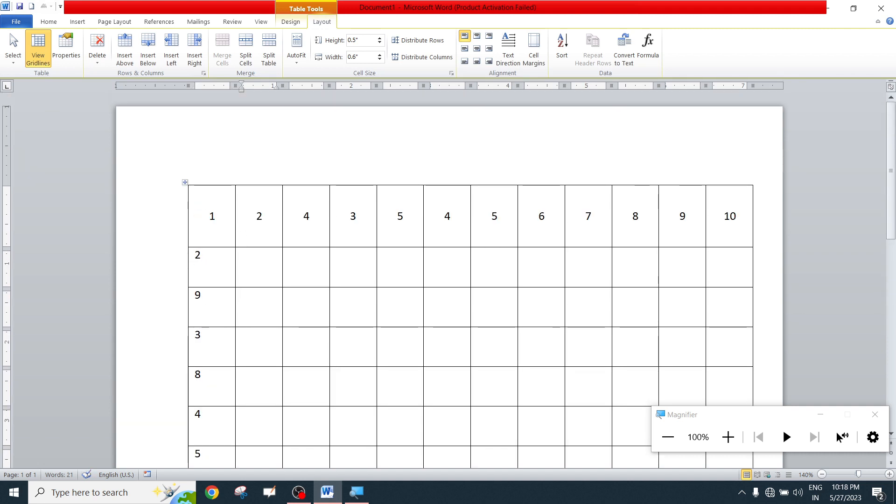
click(211, 199)
click(564, 58)
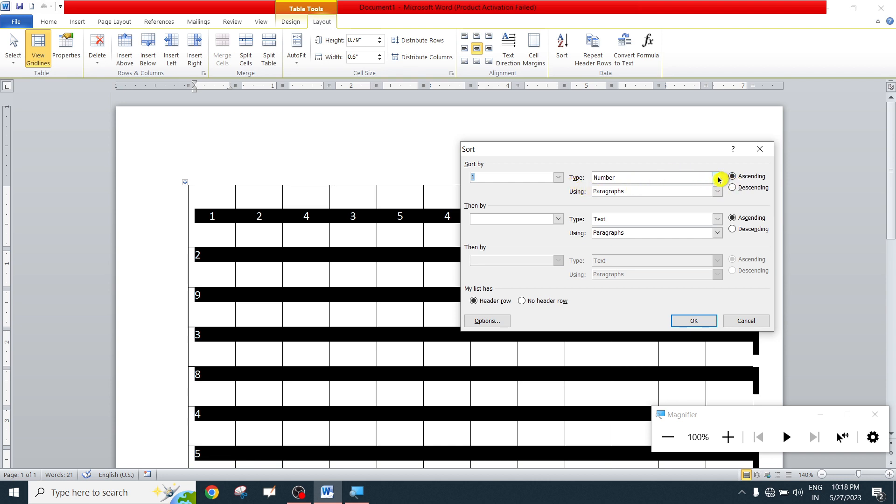
click(717, 193)
click(717, 194)
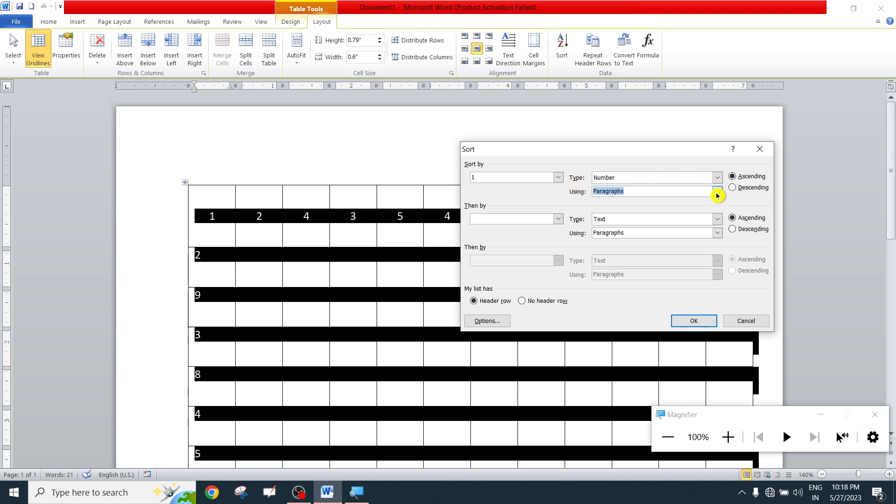
click(742, 177)
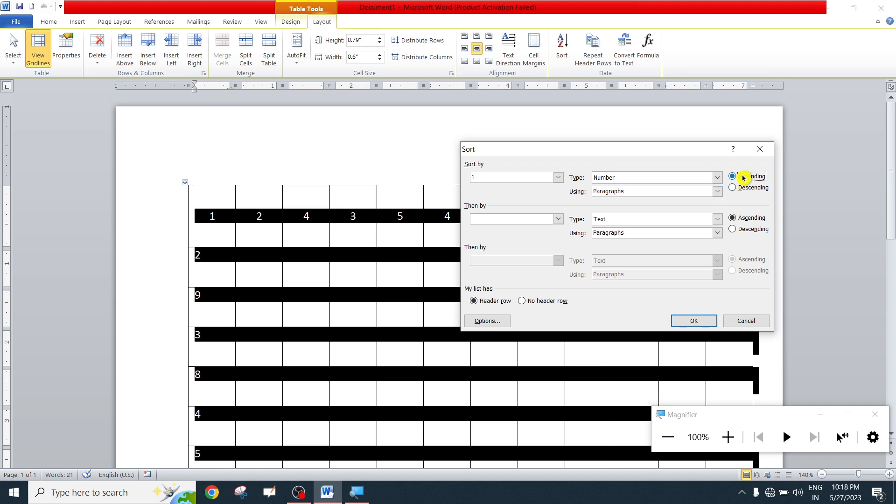
click(687, 326)
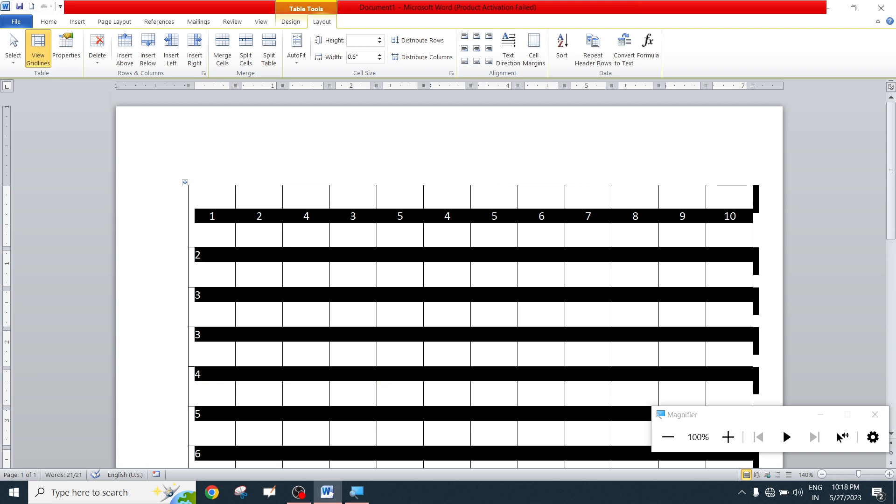
click(242, 335)
scroll(226, 239, down, 3)
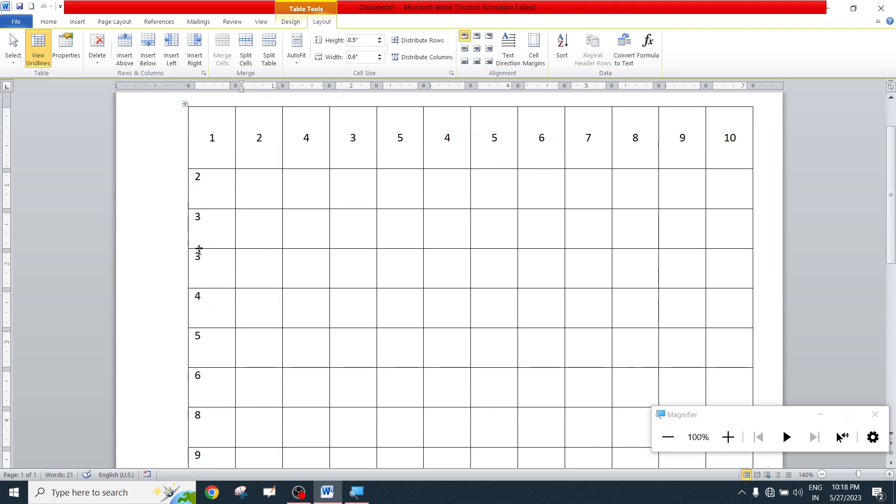
scroll(470, 280, down, 3)
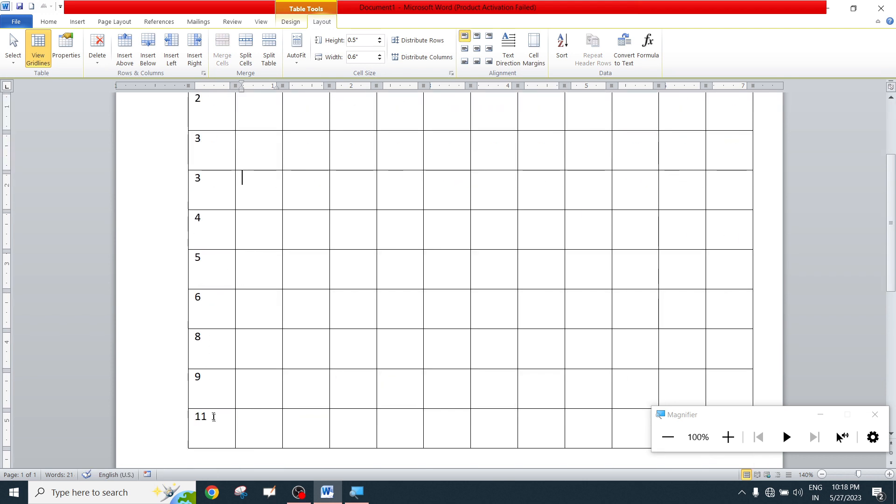
Sort the table by column 1 as numbers in descending order with a header row, and check the resulting row order
scroll(206, 334, up, 6)
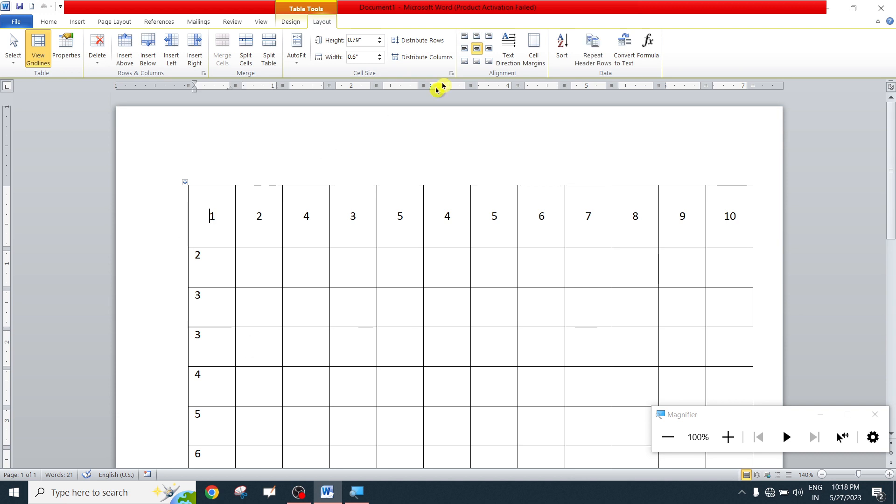
click(561, 53)
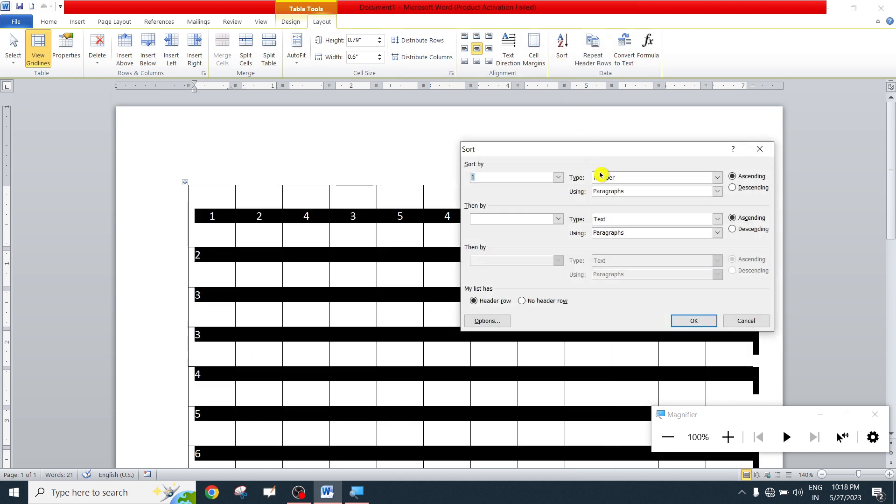
click(717, 178)
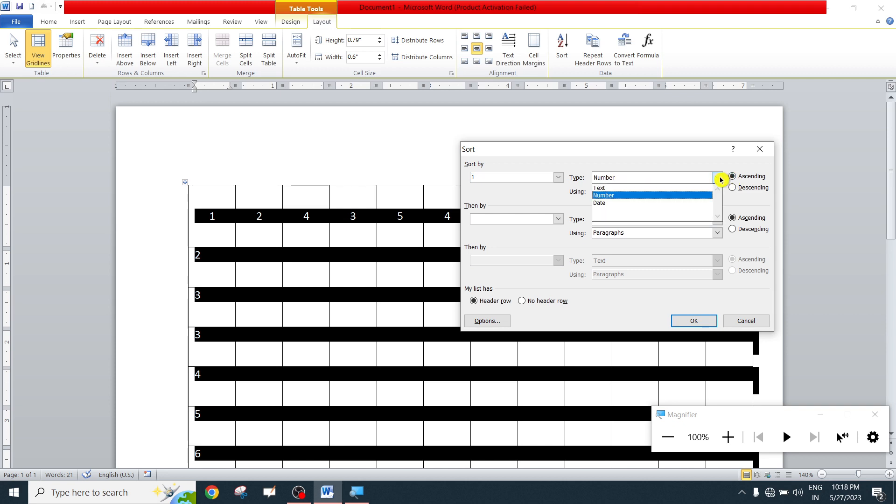
click(721, 179)
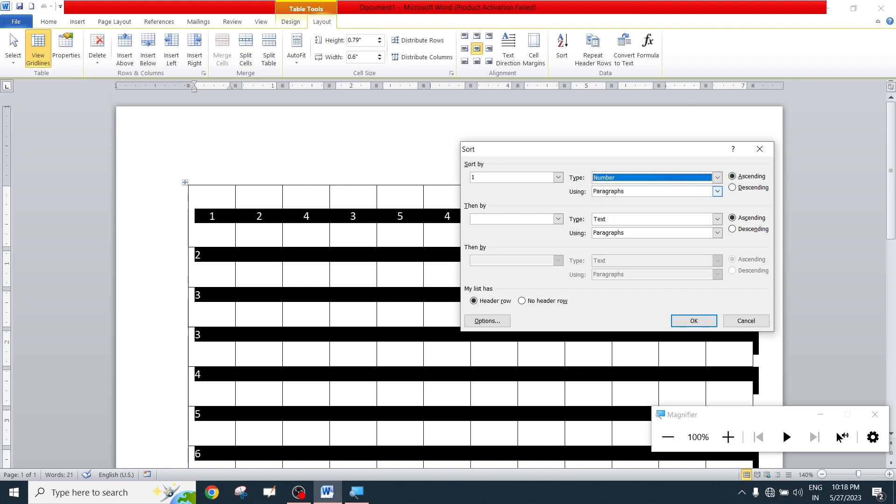
click(732, 187)
click(694, 320)
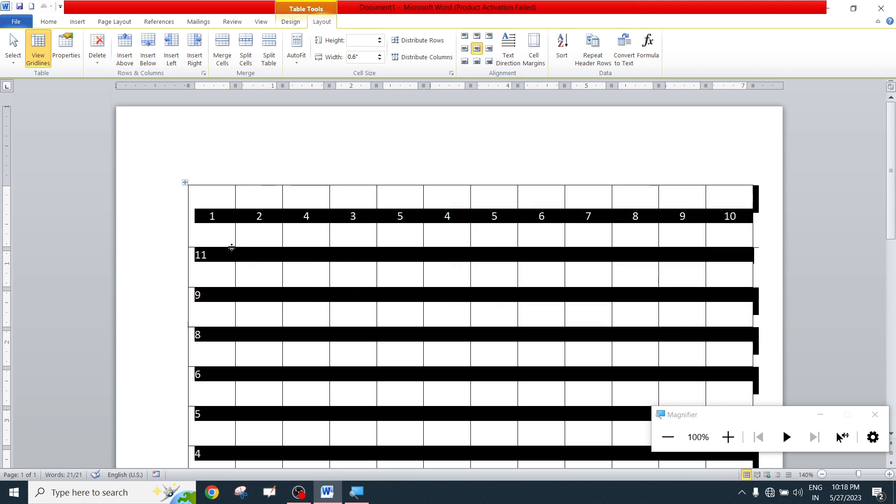
click(207, 215)
click(218, 275)
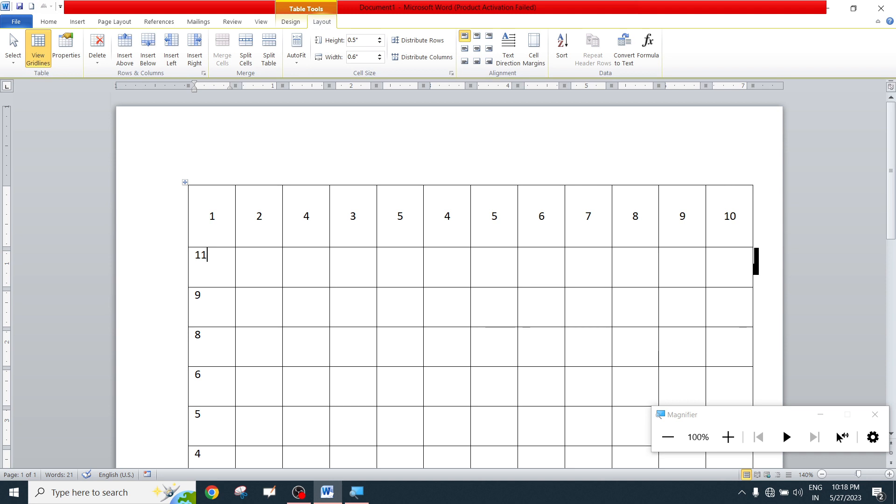
scroll(226, 280, down, 5)
scroll(264, 140, up, 5)
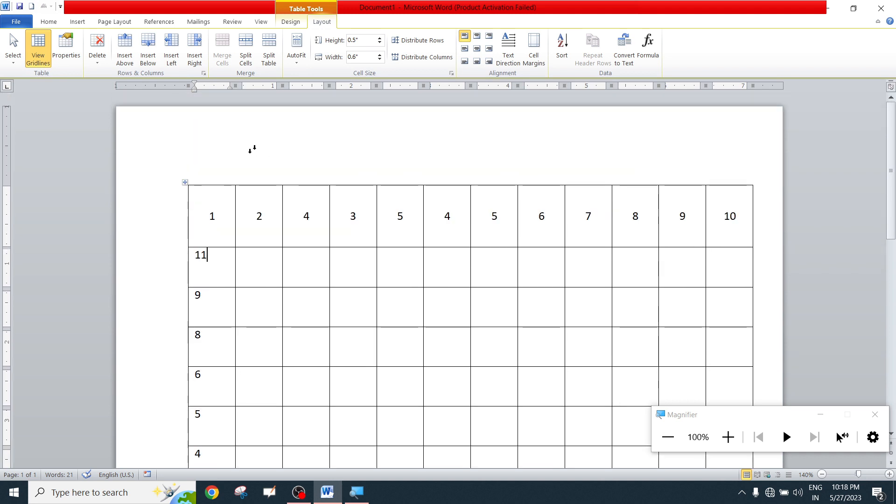
click(227, 471)
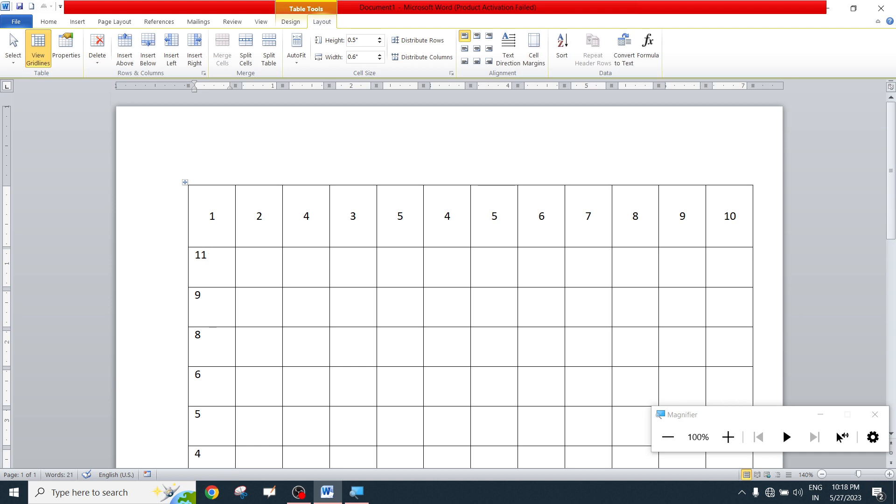
scroll(262, 288, down, 3)
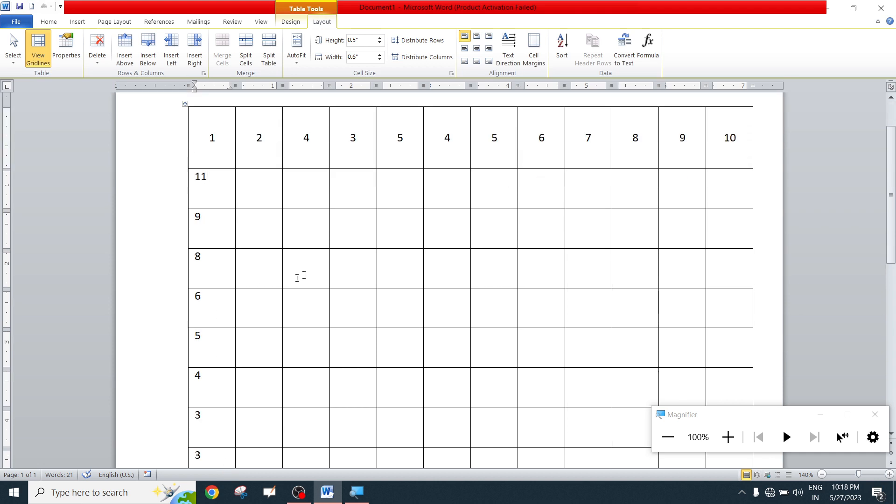
click(570, 62)
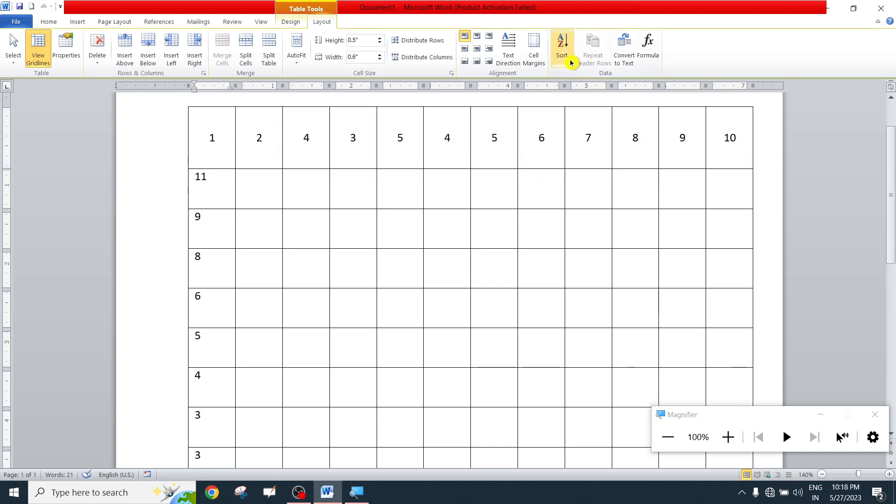
click(474, 311)
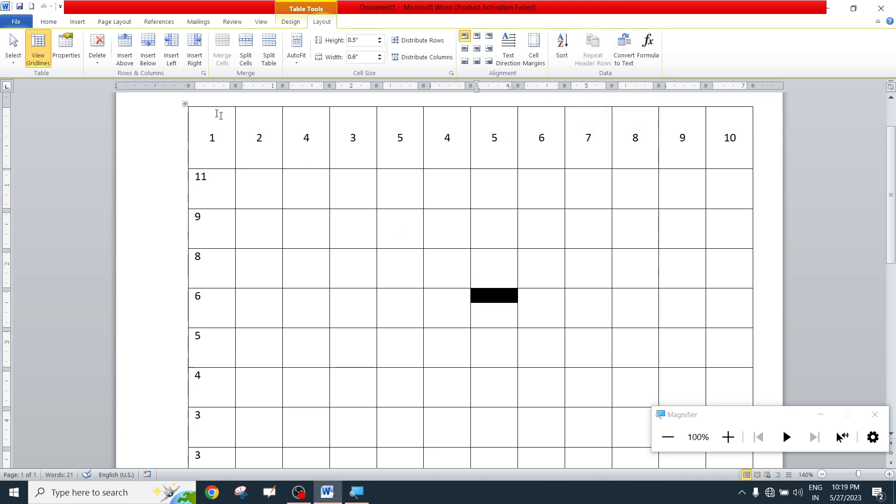
click(185, 104)
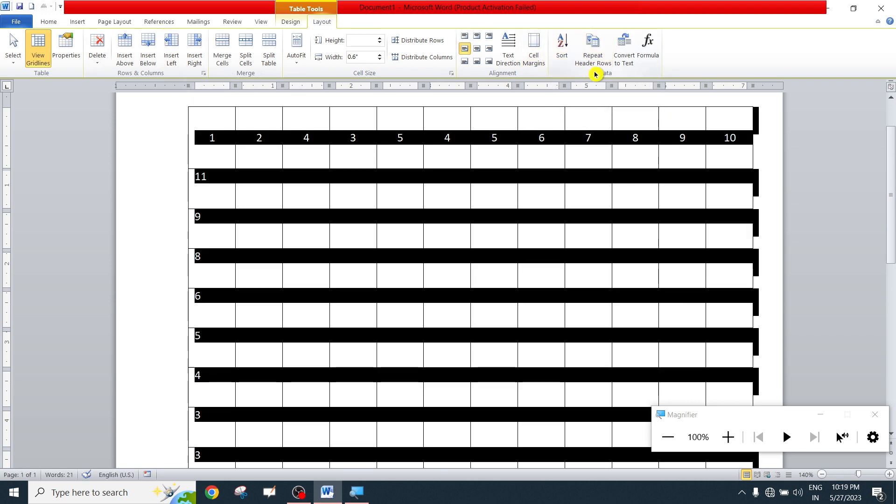
scroll(436, 275, down, 3)
scroll(436, 273, up, 5)
click(436, 271)
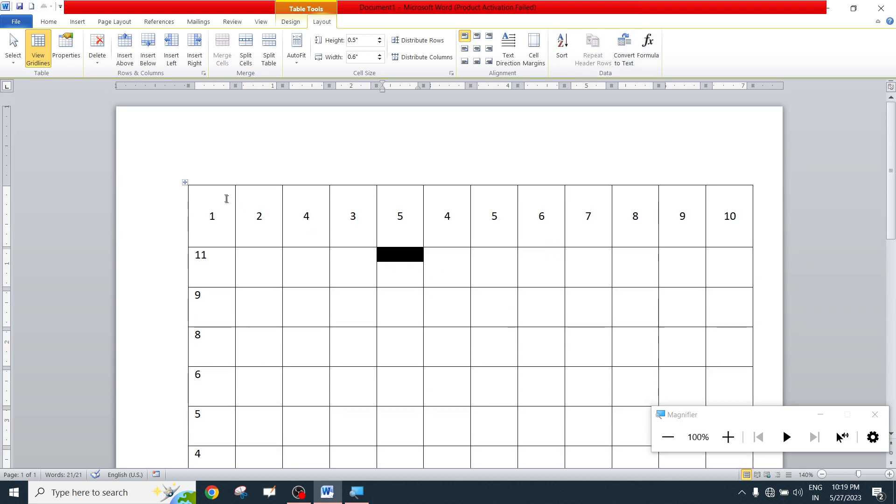
Make the numbers in the table's header row bold and larger
drag(233, 202, 739, 214)
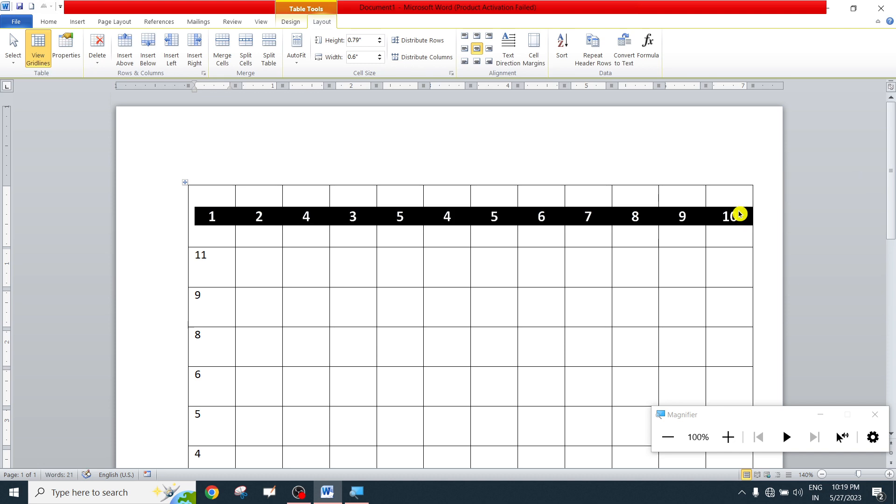
click(613, 285)
scroll(613, 286, down, 5)
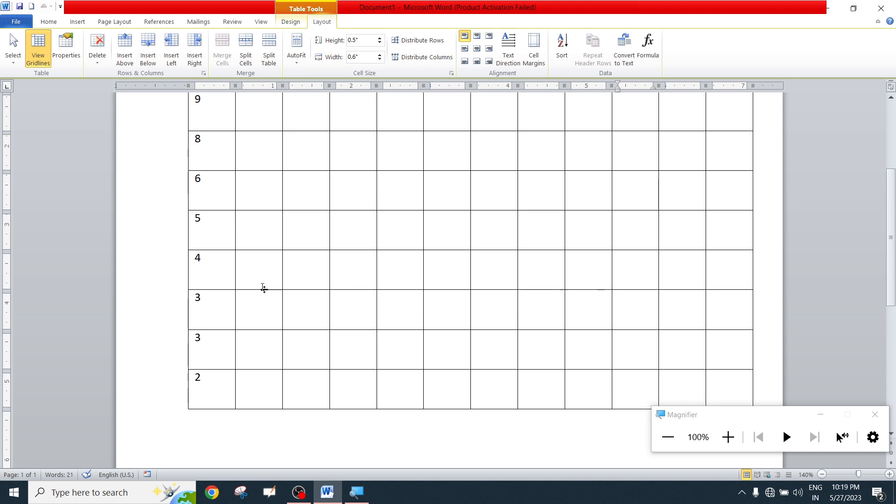
Select all nine rows under the header row and insert two batches of nine blank rows below them
scroll(838, 438, up, 5)
drag(205, 218, 730, 458)
scroll(676, 429, down, 4)
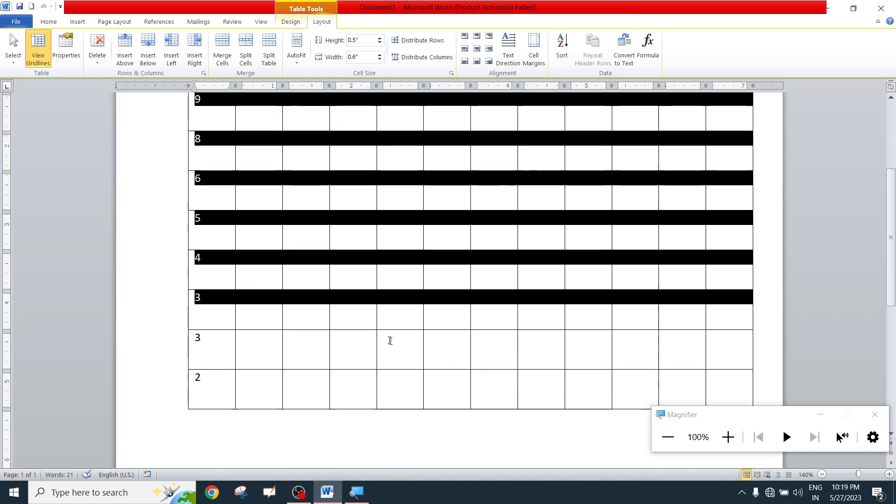
key(shift+Down)
key(shift+Down)
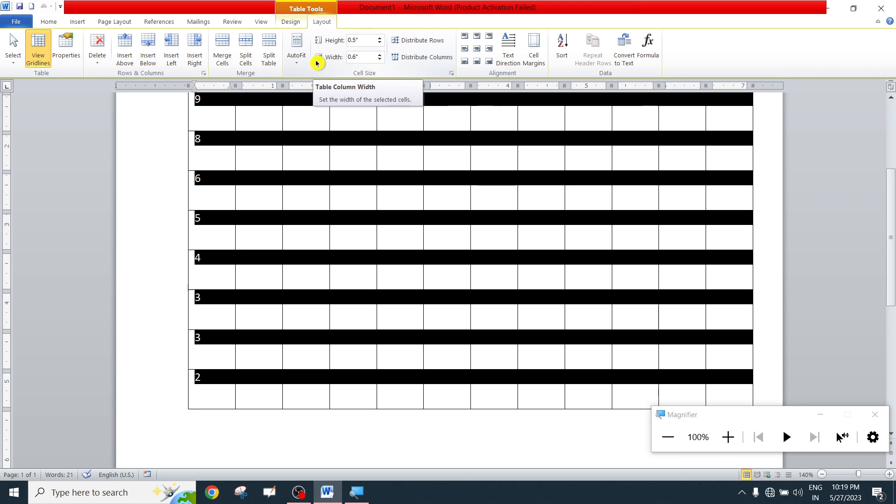
click(149, 54)
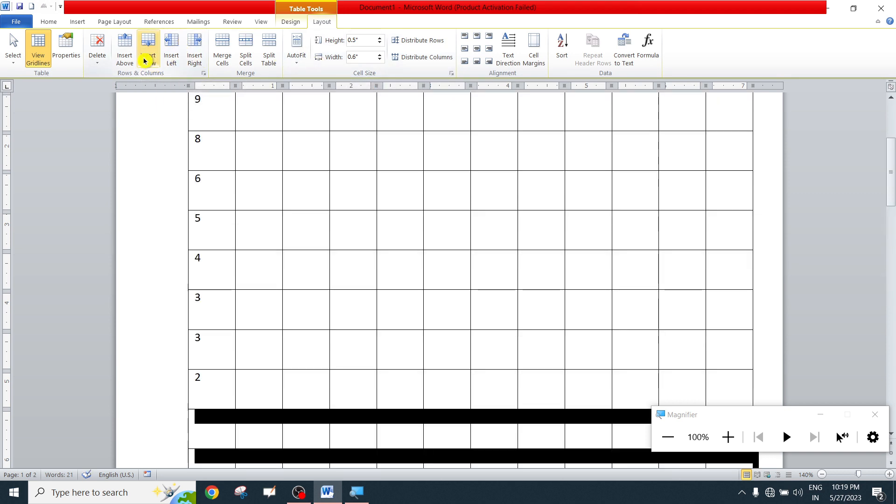
click(144, 61)
ctrl+scroll(407, 180, down, 7)
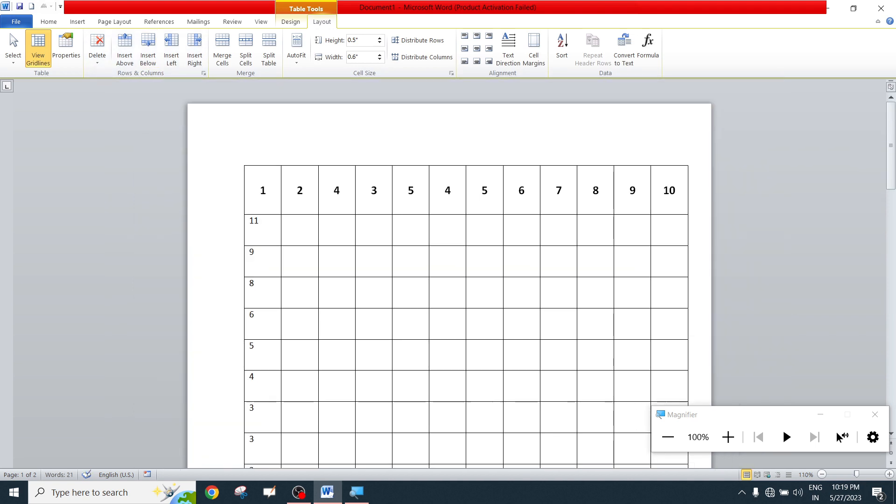
Select the seven blank rows at the end of the first page and repeatedly insert blank rows below until the table fills seven pages
click(407, 179)
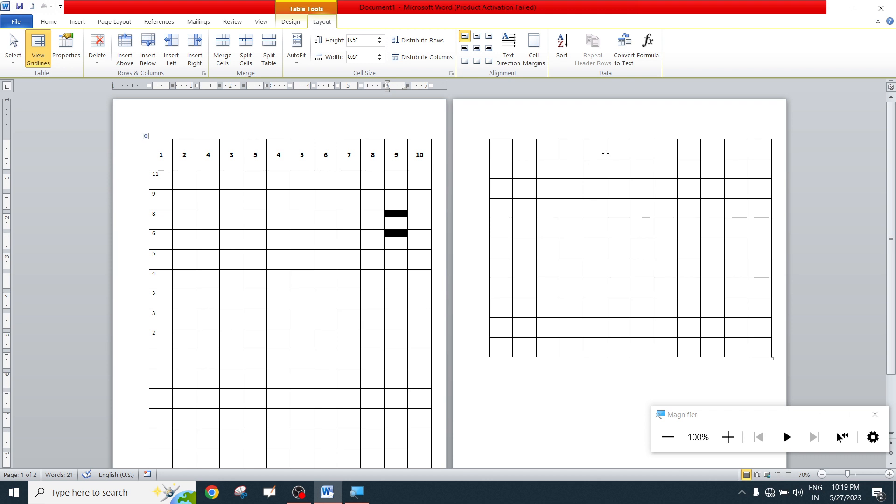
scroll(605, 153, down, 3)
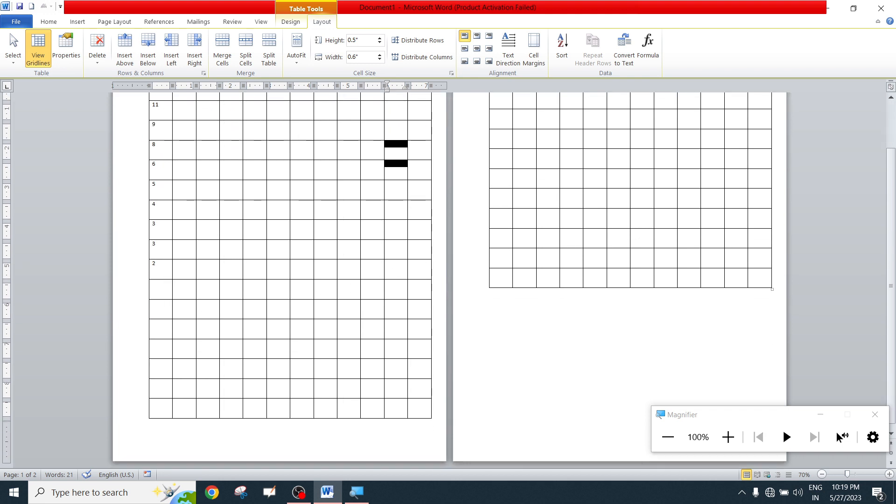
drag(158, 280, 422, 415)
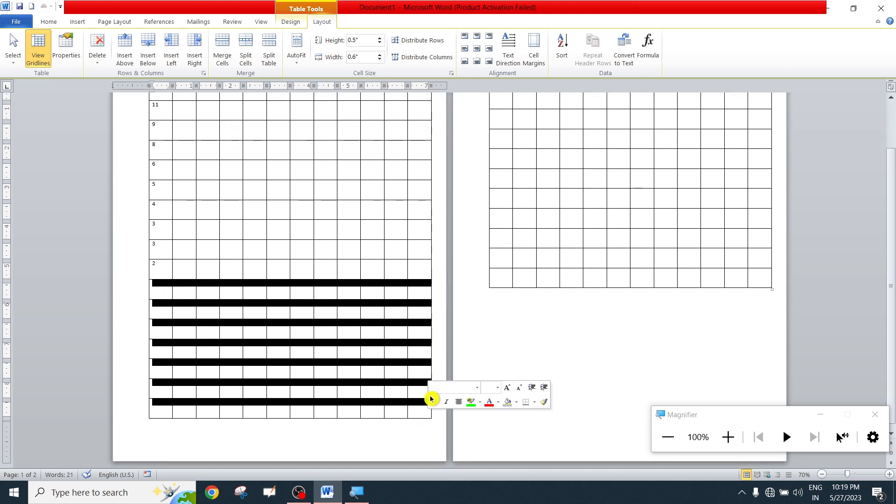
click(148, 49)
click(148, 48)
click(148, 49)
click(149, 48)
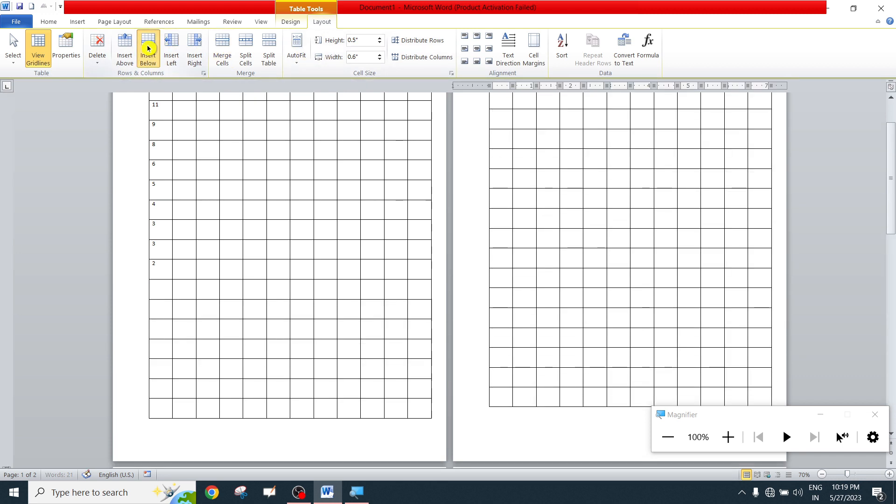
scroll(328, 166, down, 6)
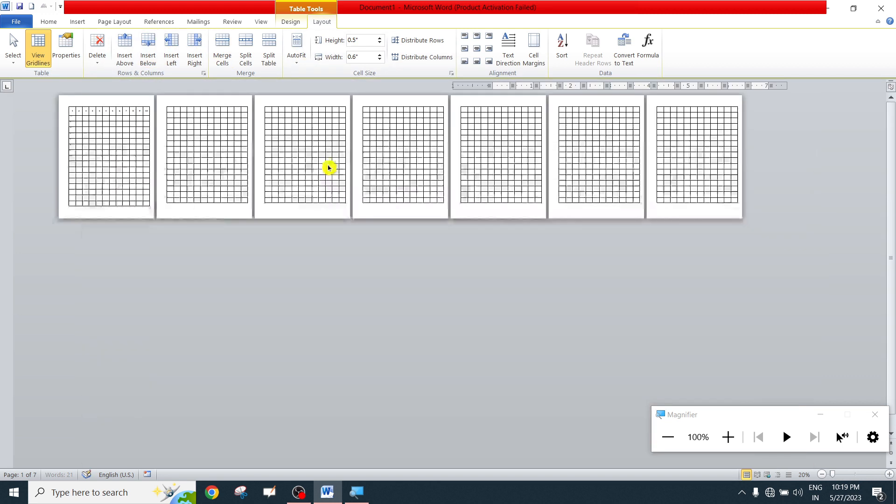
scroll(327, 165, up, 2)
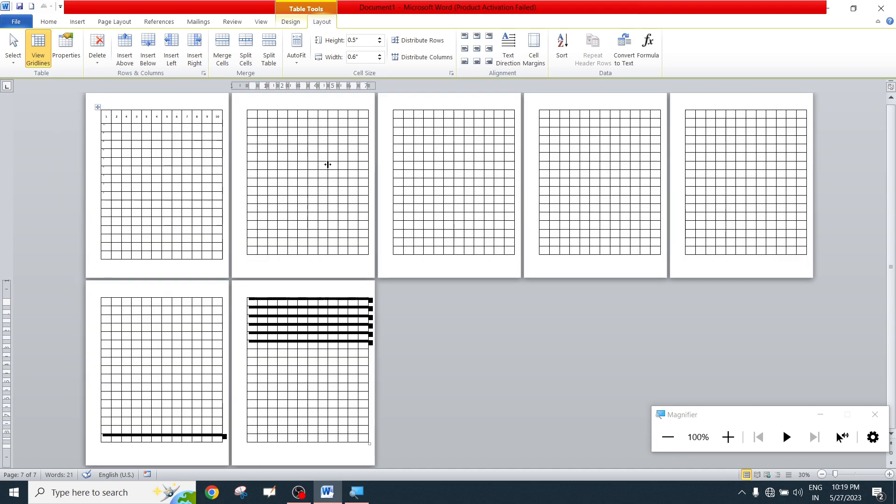
Set the table's first row to repeat as a header row on every page, and check it on the following pages
click(147, 116)
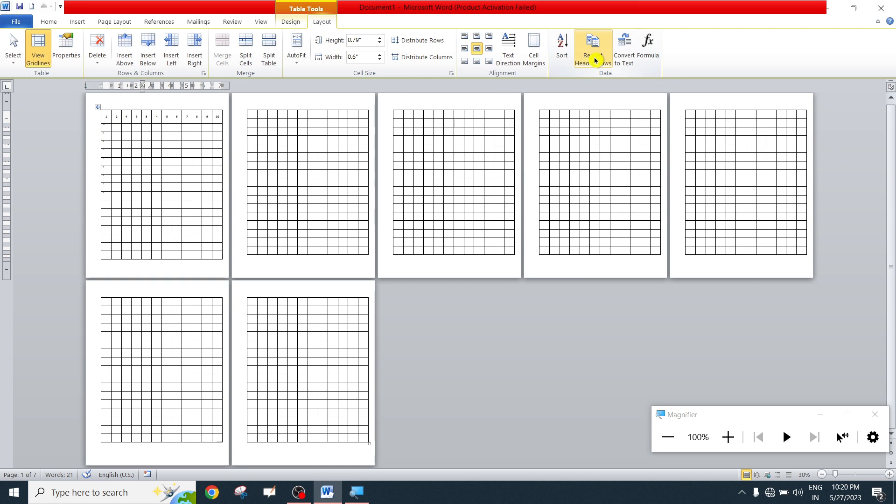
click(595, 60)
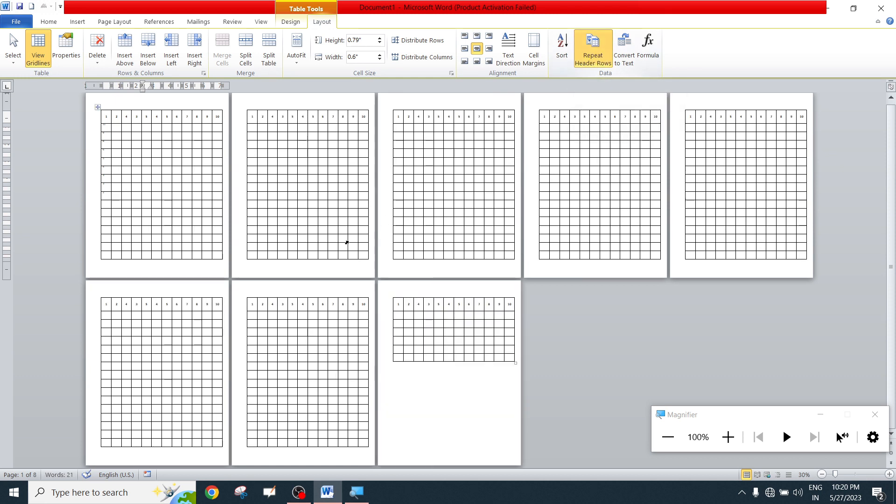
scroll(347, 146, up, 4)
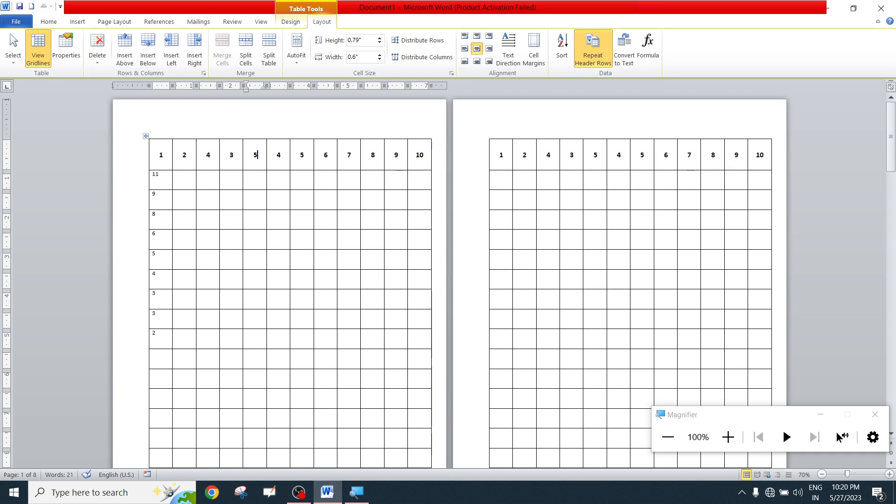
scroll(660, 170, down, 6)
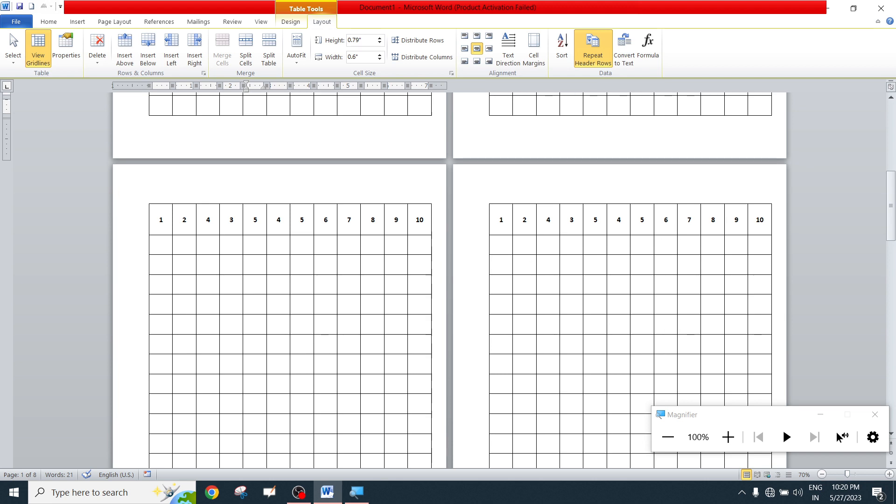
Undo the repeated header row and all inserted blank rows, back to the table that ends with the row starting with 2
key(ctrl+z)
key(ctrl+z)
key(ctrl+z)
key(ctrl+z)
key(ctrl+z)
key(ctrl+z)
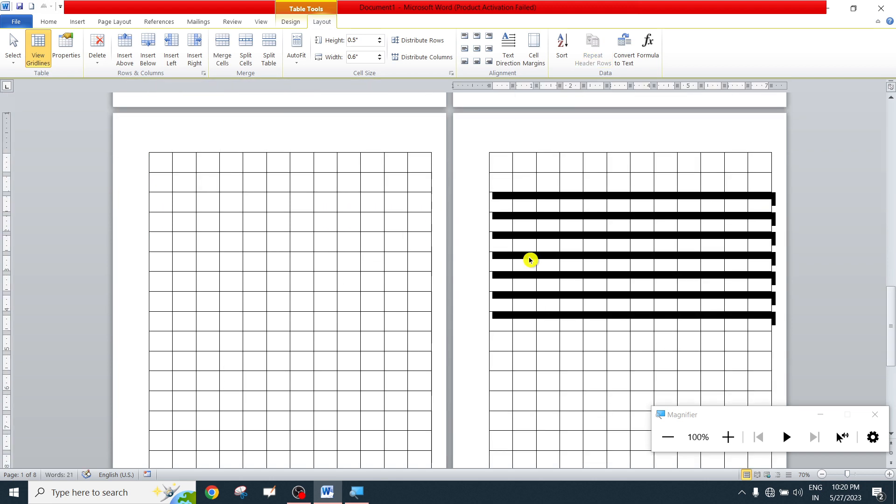
key(ctrl+z)
key(ctrl+z)
key(ctrl+z)
key(ctrl+z)
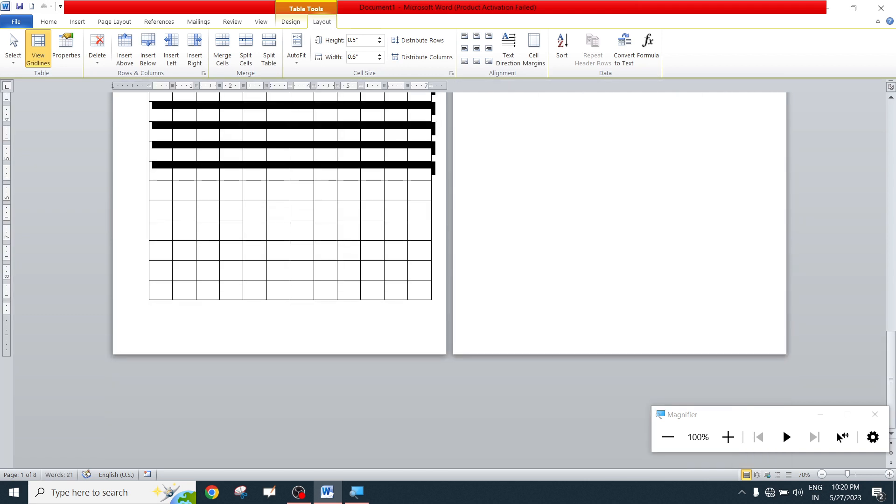
key(ctrl+z)
key(ctrl+z)
key(ctrl+z)
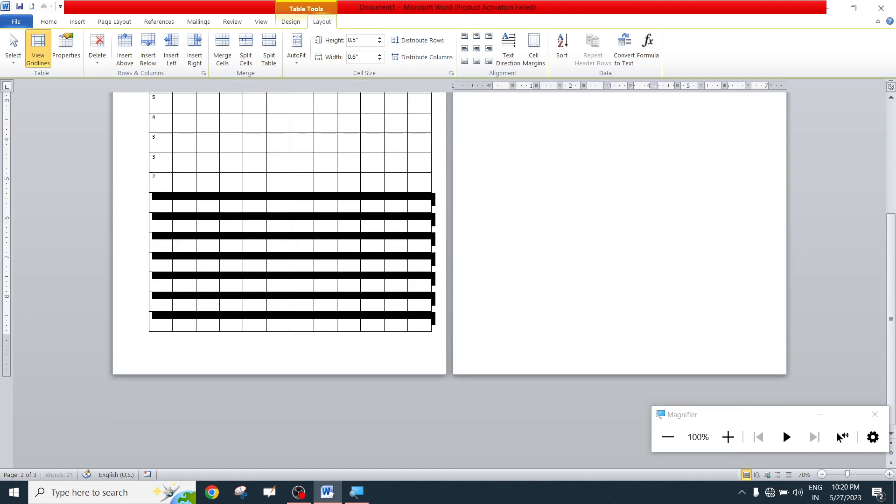
scroll(530, 260, up, 5)
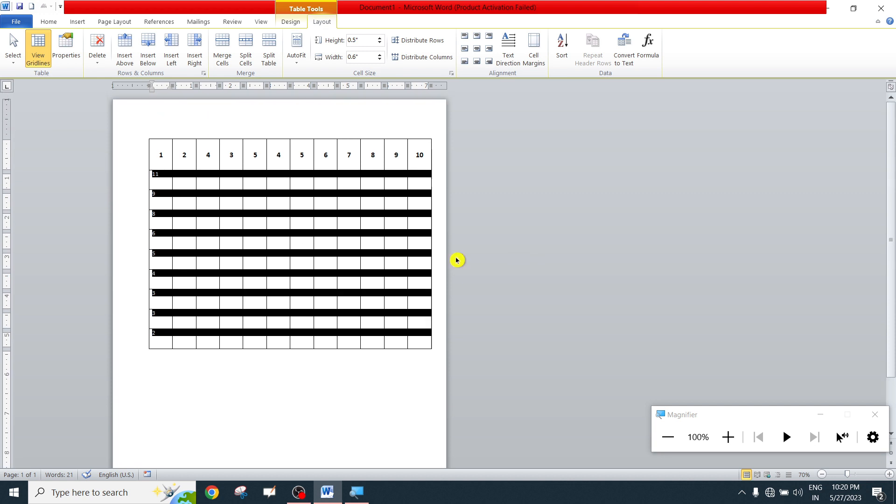
click(318, 214)
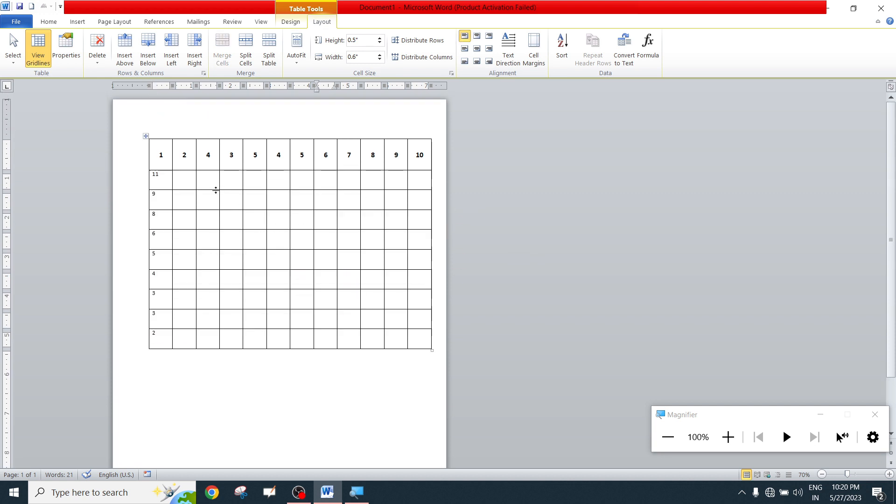
Enter filler text such as gdfdg, fgdfg, dfd, dff, dffgd, dfdf and fddf in scattered cells of the rows starting with 11 through 4
text(gdfdg)
click(246, 193)
text(fgdfdfd)
click(320, 237)
text(dff)
click(360, 239)
text(dfdfdf)
click(320, 280)
text(fddf)
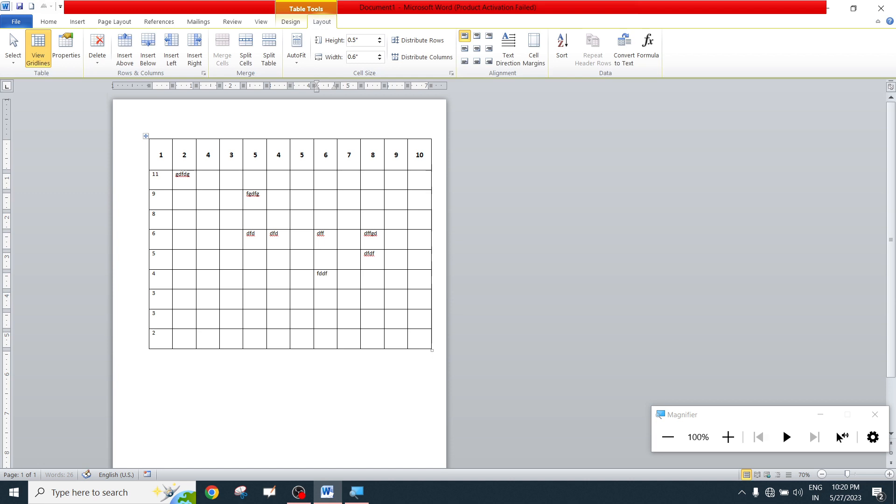
Fill more scattered cells with fddf, df, rter, erer, erert and er in the rows starting with 5, 3 and 2
click(348, 292)
text(fddf)
click(272, 294)
text(df)
click(252, 257)
text(rter)
click(203, 259)
text(erererer)
click(273, 332)
text(erer)
click(378, 339)
text(erert)
key(Tab)
text(er)
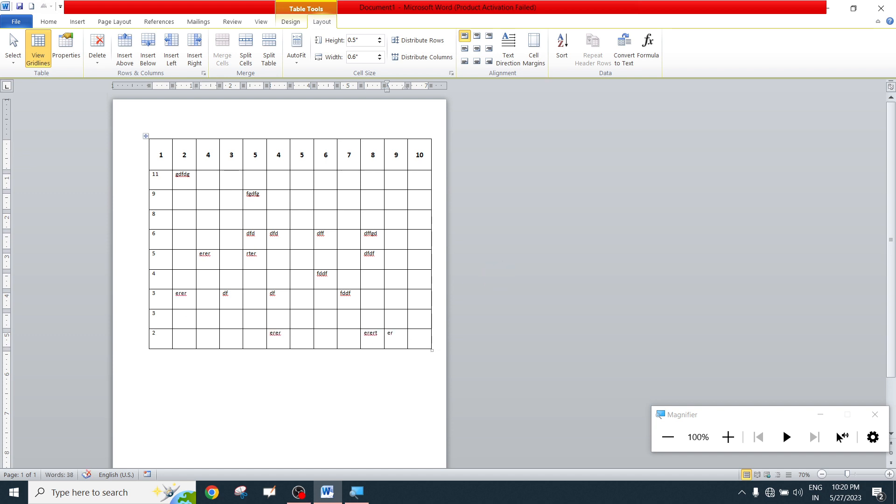
Convert the table to text separated with paragraph marks, and look through the converted text
click(145, 136)
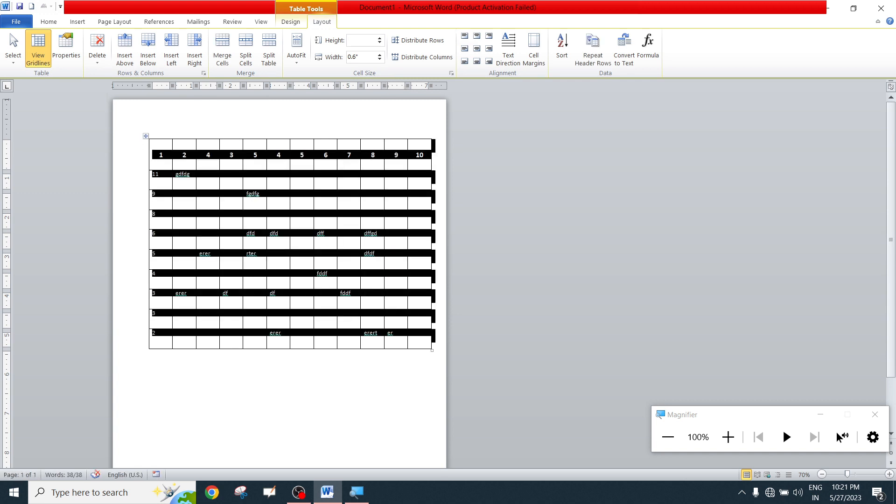
ctrl+scroll(429, 288, up, 4)
scroll(429, 288, up, 2)
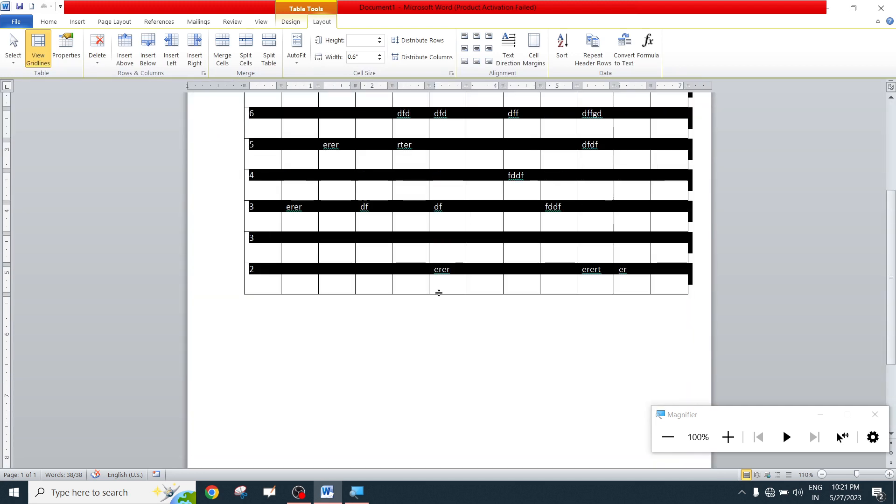
click(482, 269)
scroll(482, 231, up, 3)
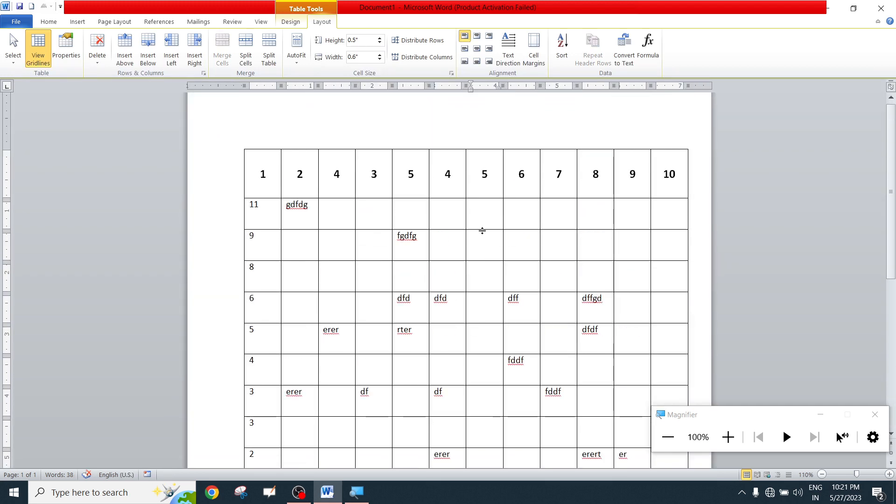
scroll(482, 230, down, 1)
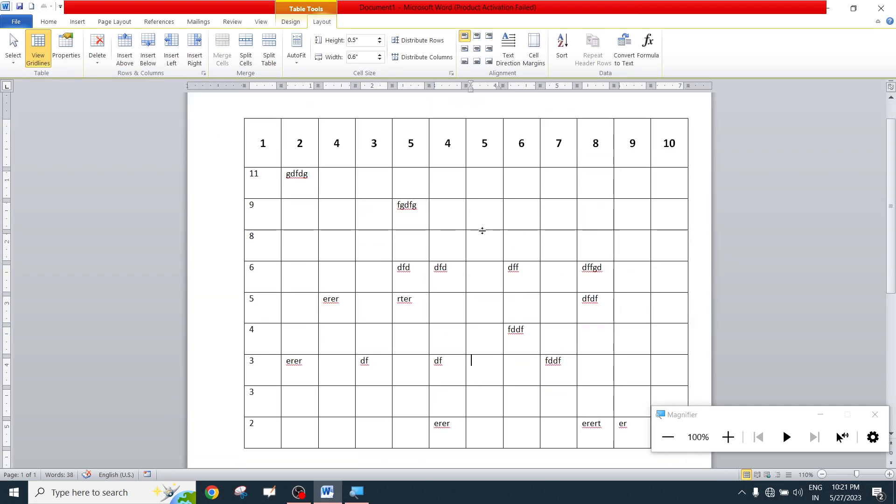
click(633, 65)
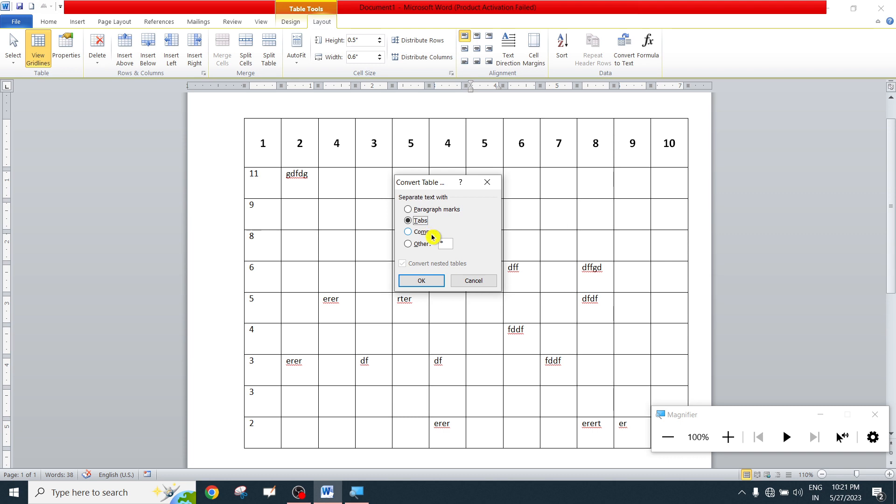
click(420, 208)
click(422, 282)
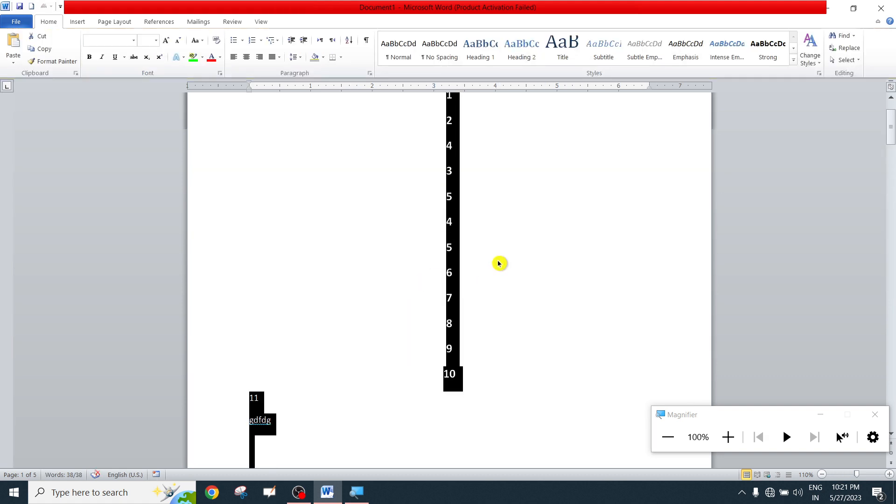
scroll(498, 263, down, 4)
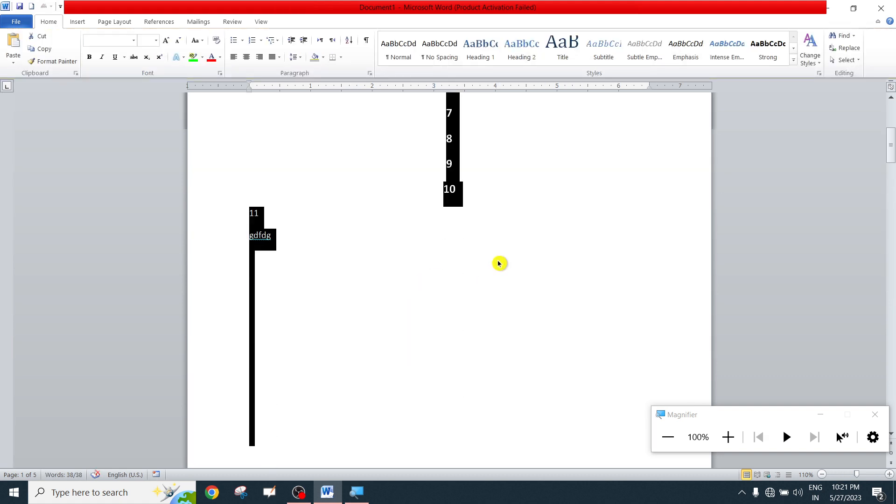
Undo the conversion with paragraph marks to restore the table
ctrl+scroll(498, 263, down, 4)
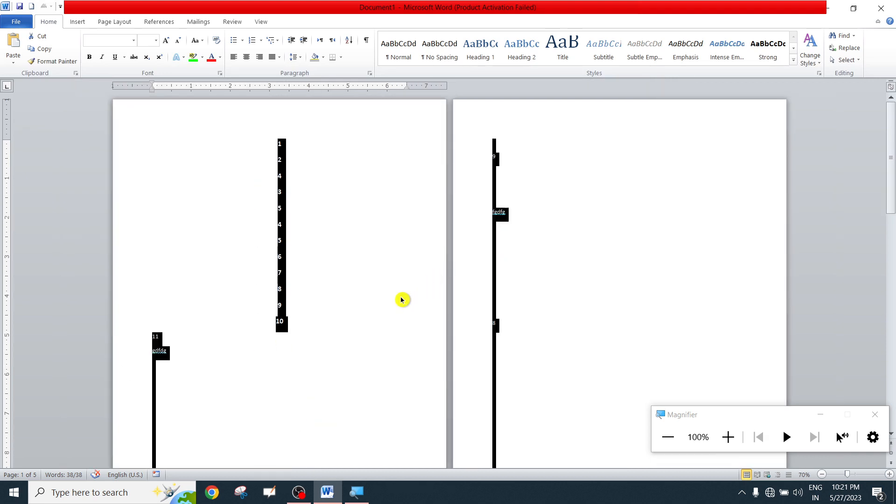
key(ctrl+z)
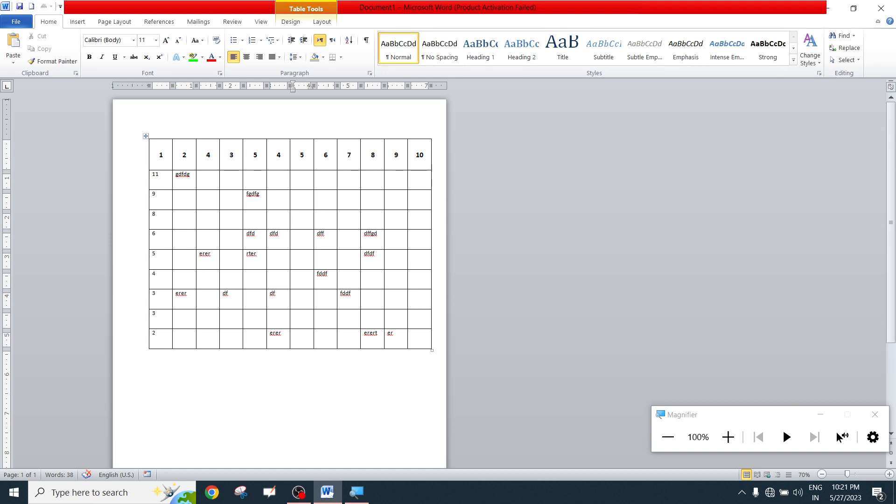
scroll(447, 280, up, 4)
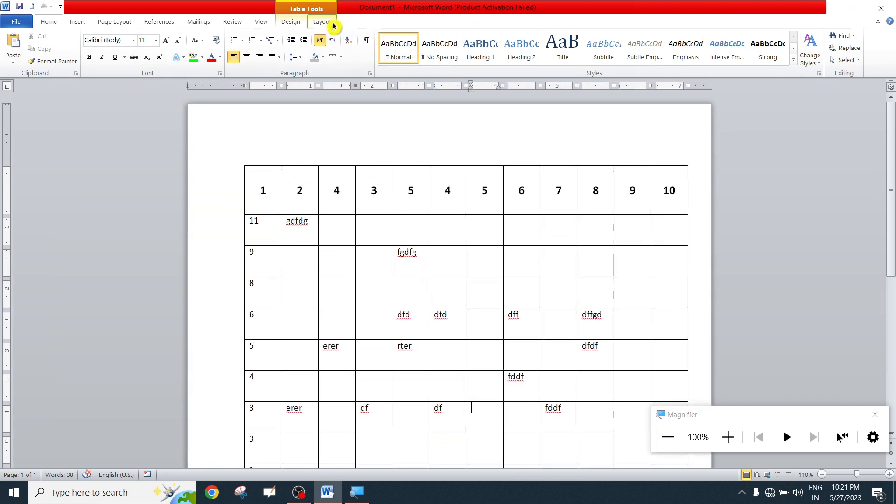
Convert the table to text separated with tabs, then undo the conversion
click(332, 22)
click(625, 64)
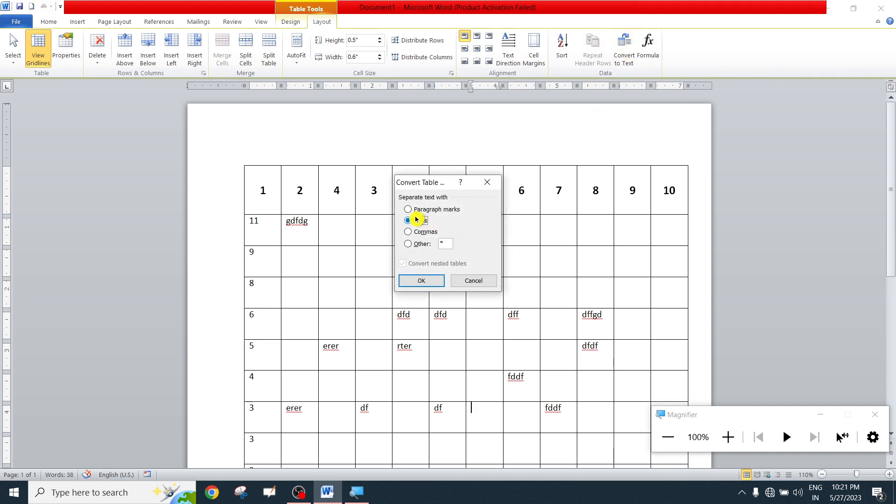
click(419, 282)
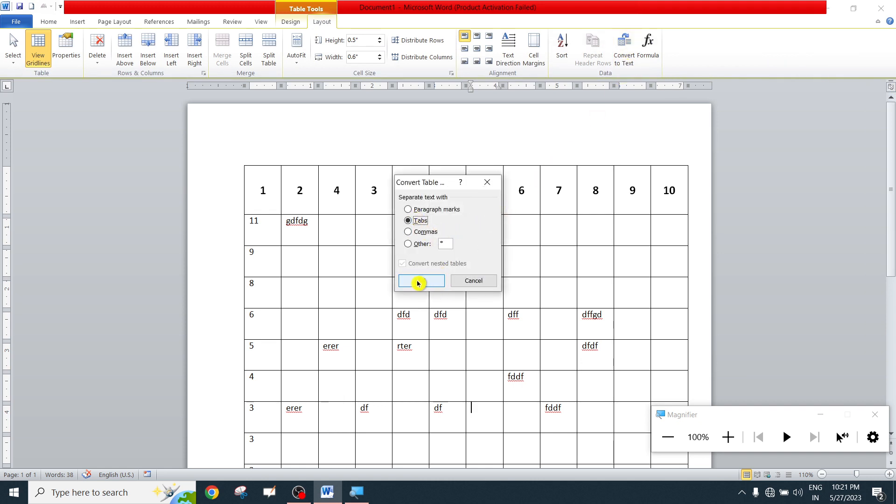
click(363, 274)
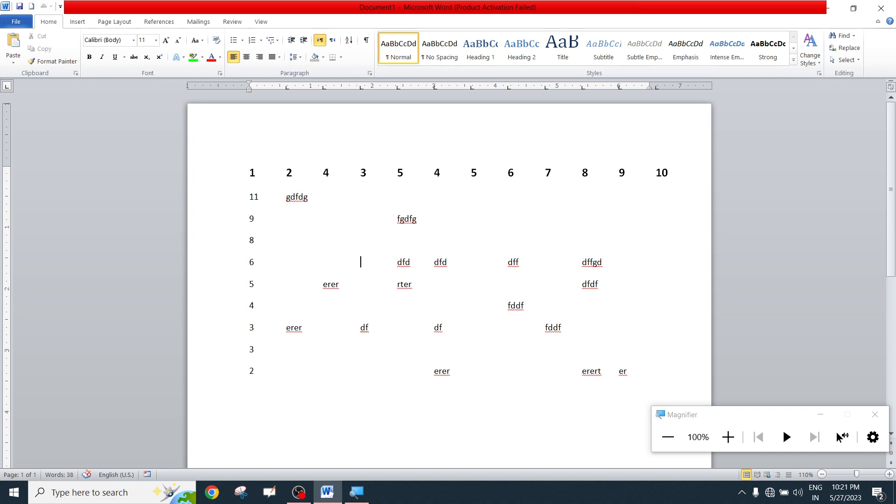
click(502, 238)
drag(290, 263, 644, 260)
click(545, 283)
key(ctrl+z)
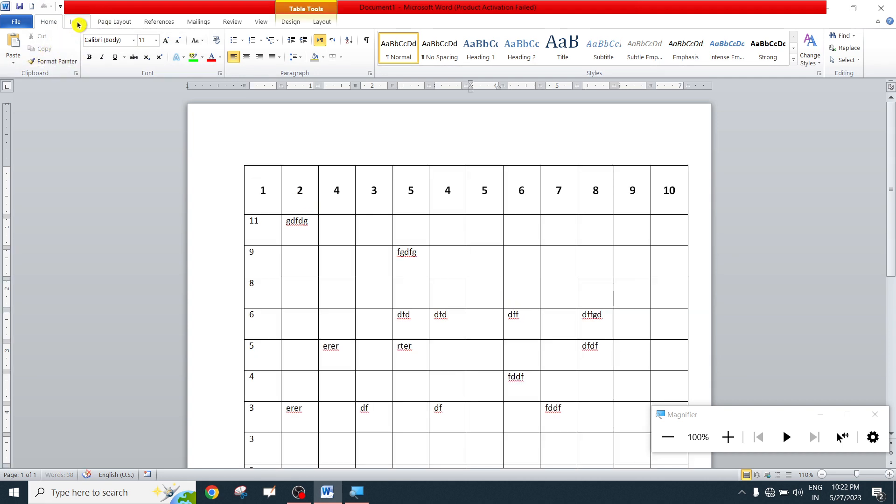
Convert the table to text separated with commas, then undo the conversion
click(323, 21)
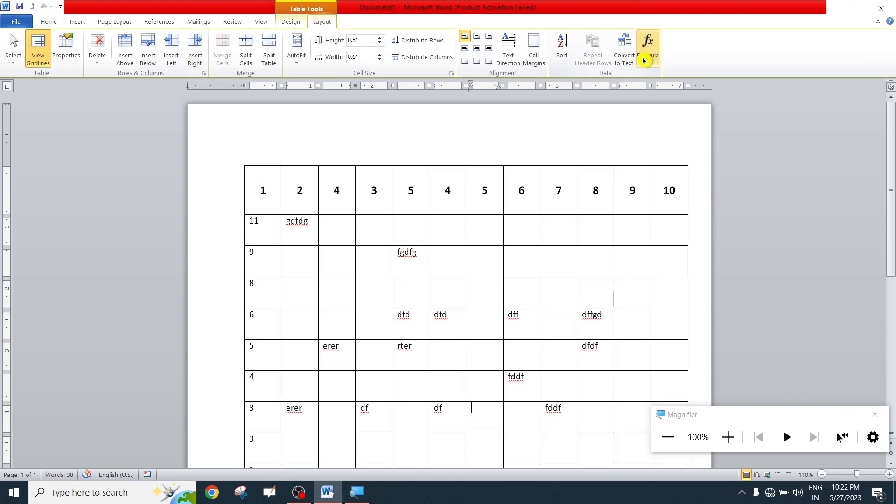
click(625, 62)
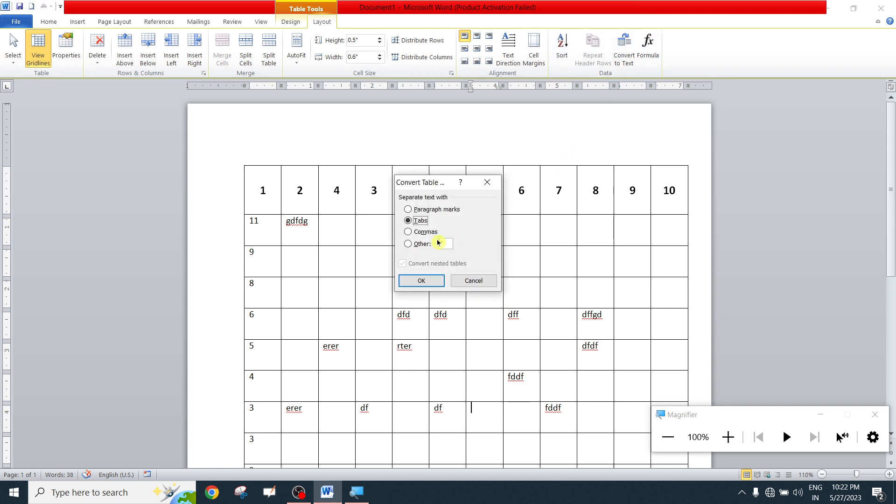
click(424, 233)
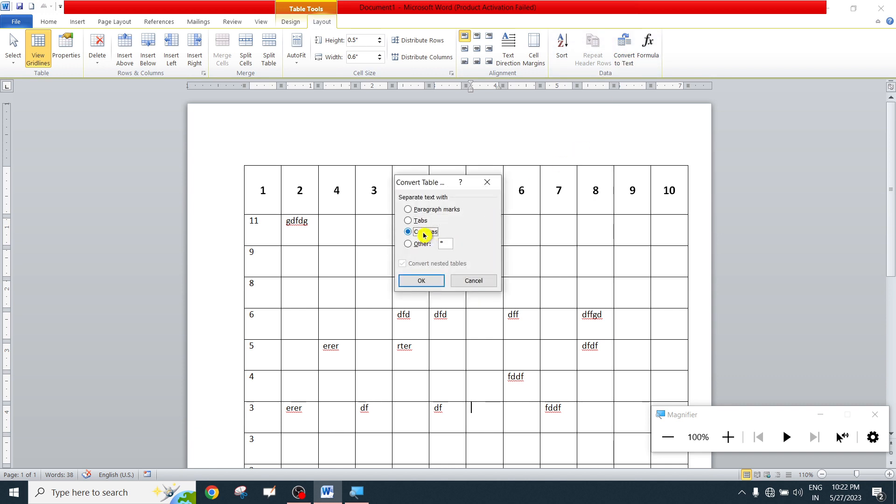
click(423, 282)
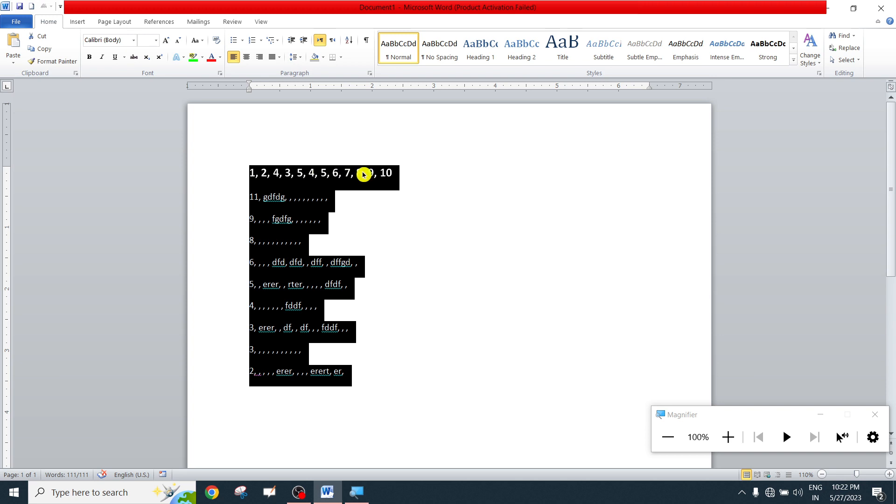
click(405, 223)
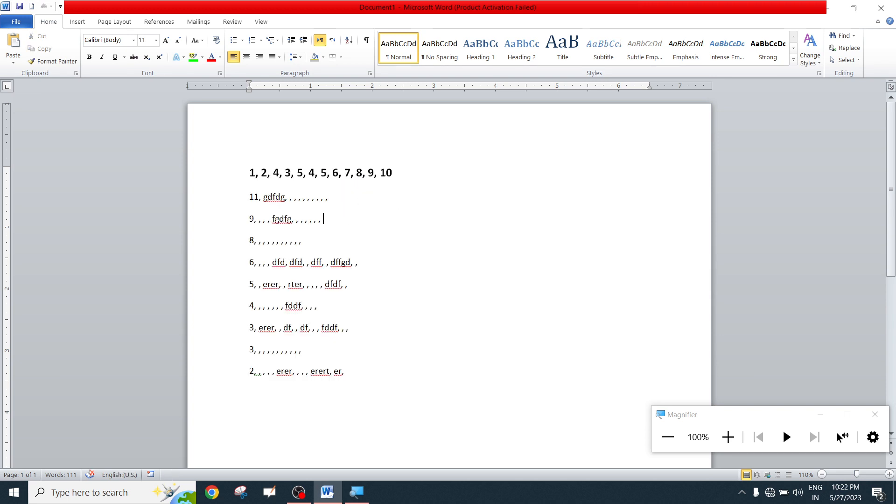
key(ctrl+z)
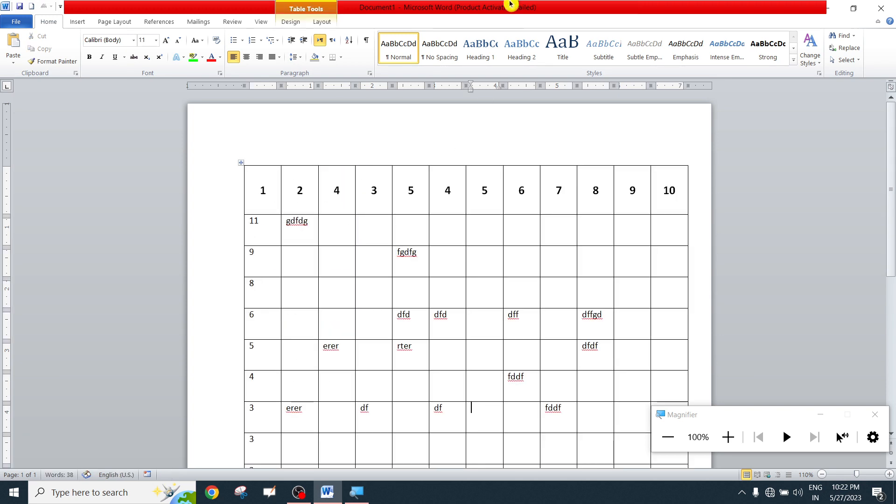
Convert the table to text using % as the custom separator, and close the Magnifier window
click(319, 22)
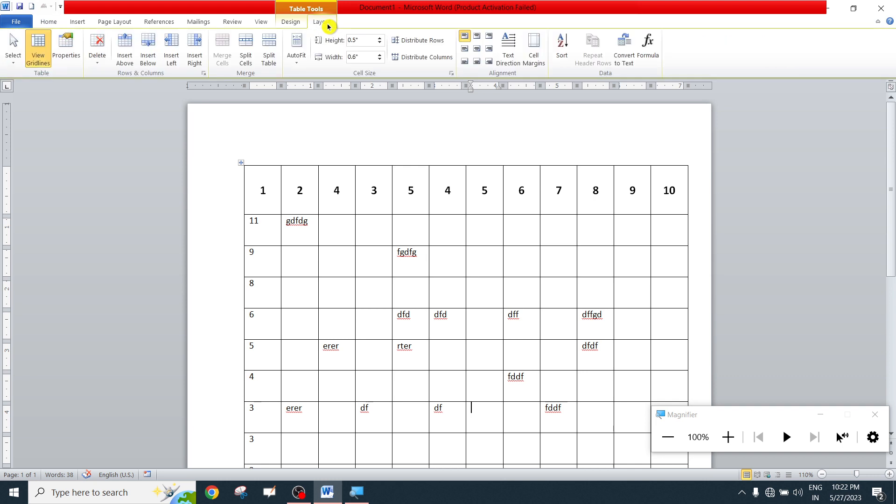
click(624, 51)
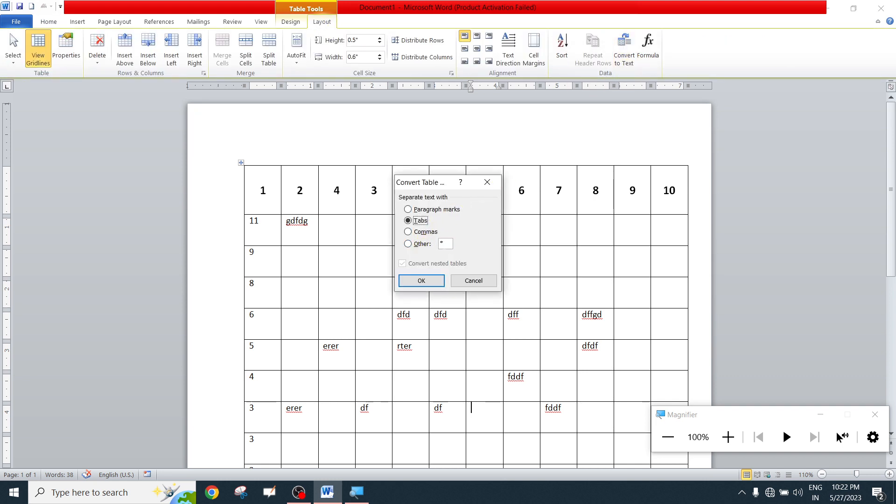
click(429, 246)
text(%)
click(428, 282)
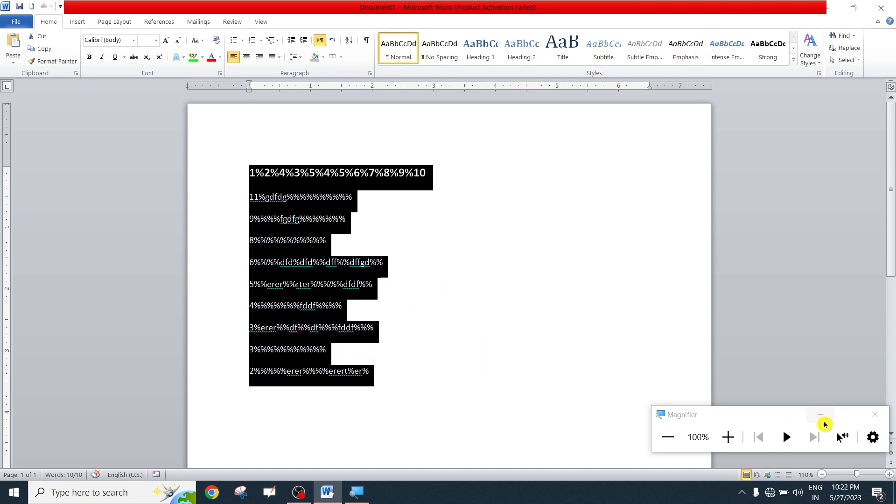
click(874, 417)
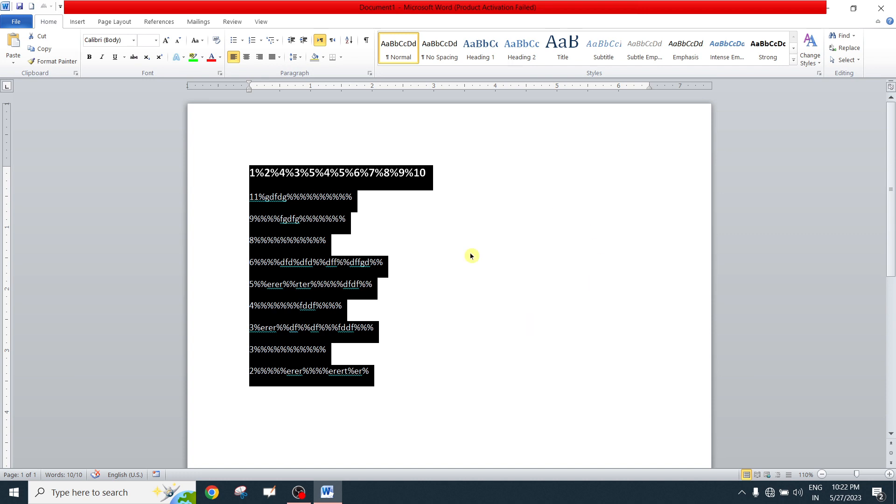
click(569, 293)
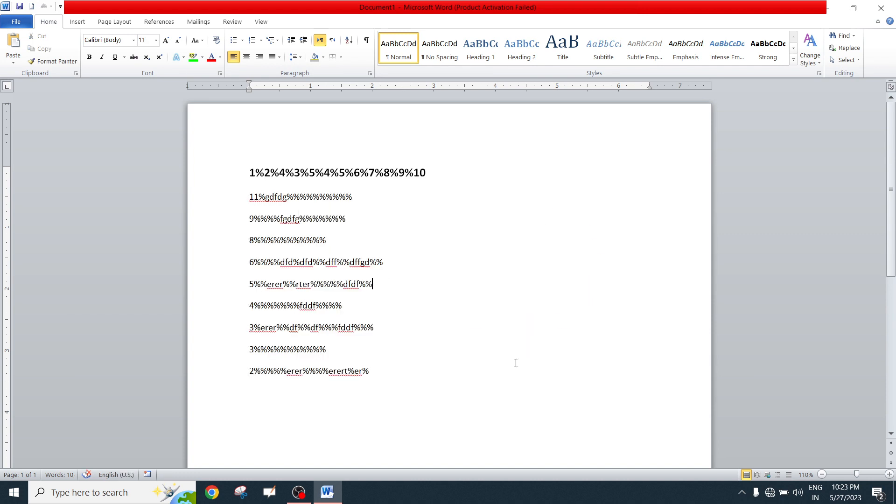